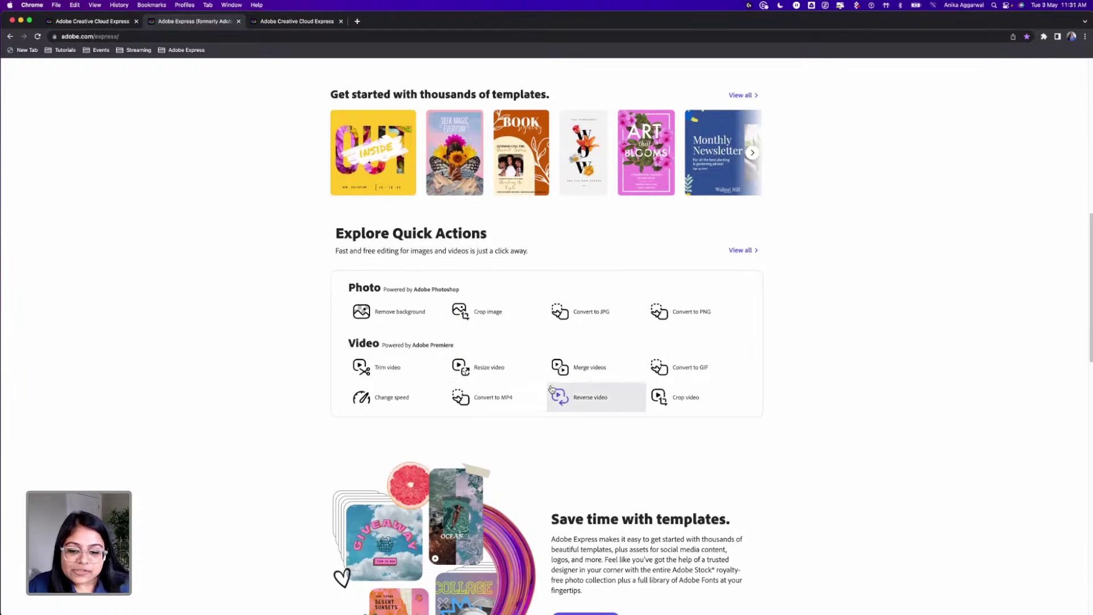
Step: Scroll the Adobe Express landing page and start using the web app for free
{"action": "scroll", "coordinate": [572, 378], "scroll_direction": "down", "scroll_amount": 7}
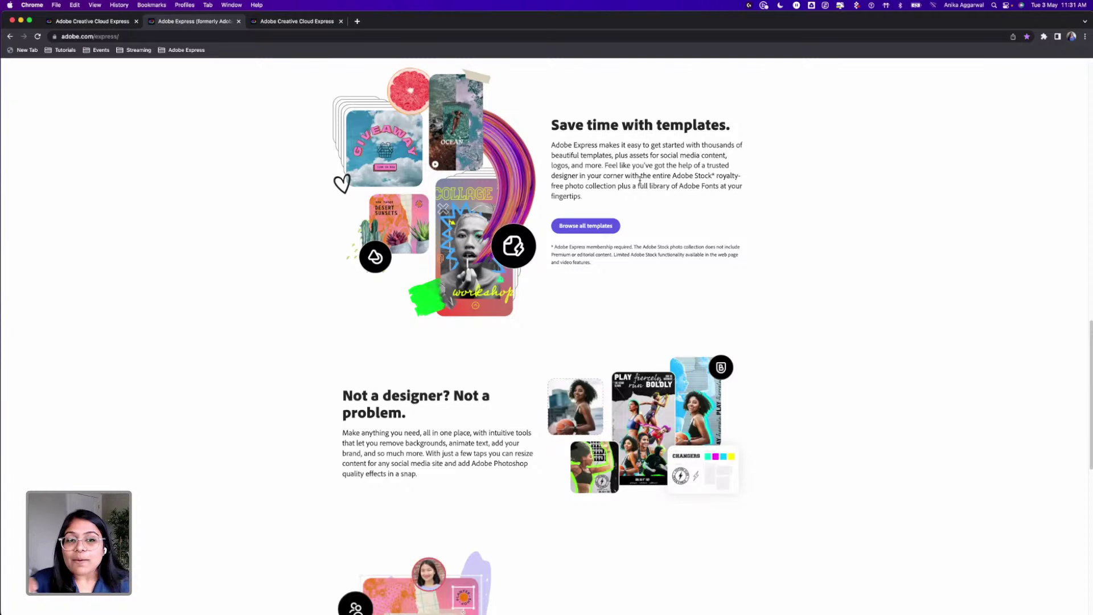
{"action": "scroll", "coordinate": [638, 274], "scroll_direction": "down", "scroll_amount": 7}
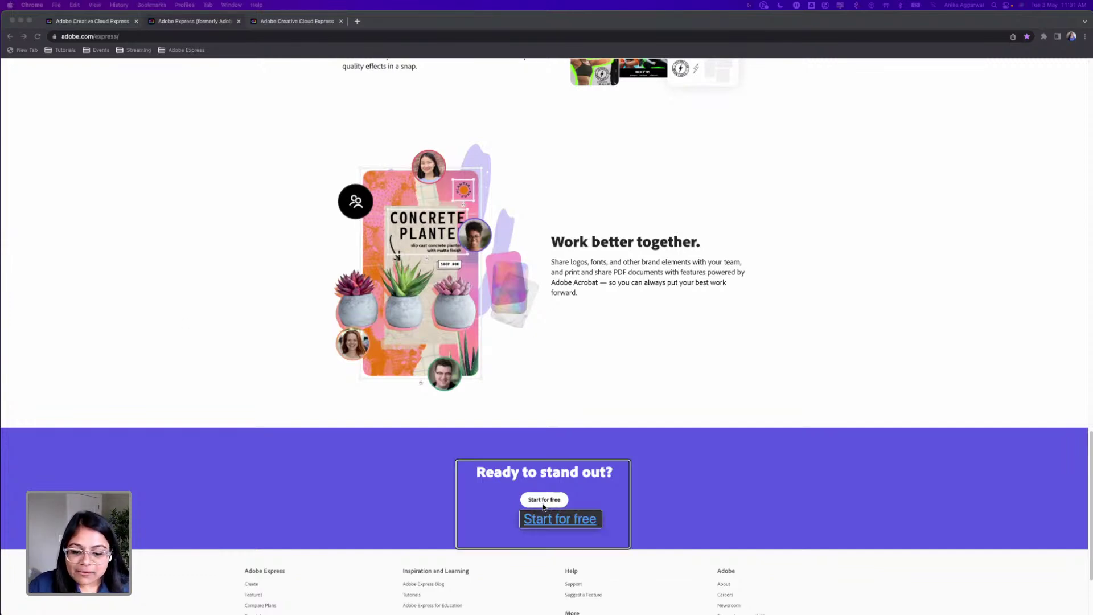
{"action": "scroll", "coordinate": [544, 507], "scroll_direction": "up", "scroll_amount": 10}
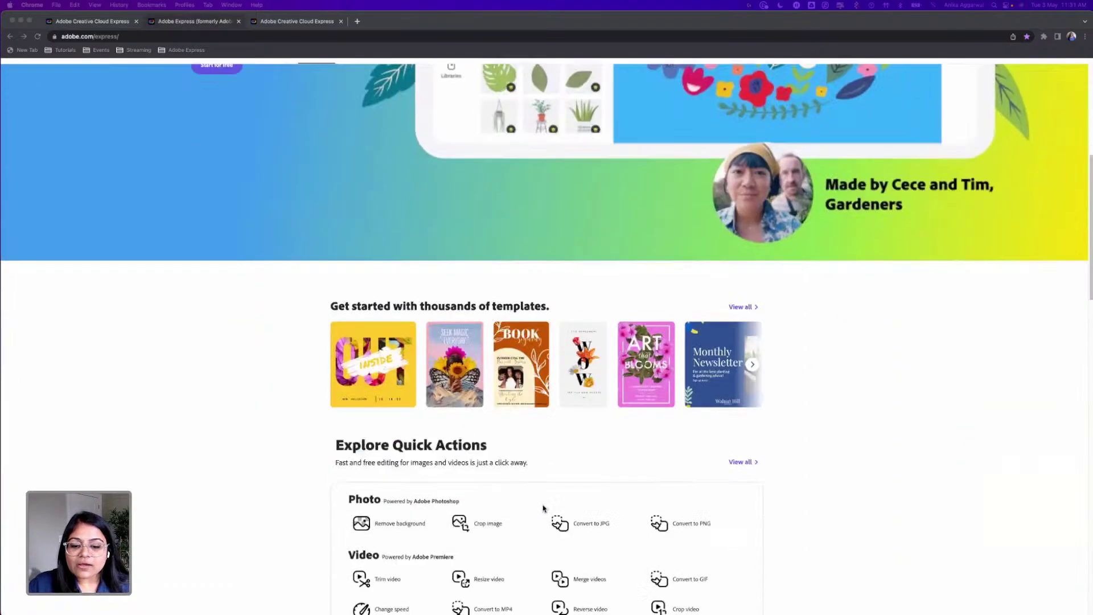
{"action": "scroll", "coordinate": [544, 508], "scroll_direction": "down", "scroll_amount": 10}
{"action": "left_click", "coordinate": [544, 371]}
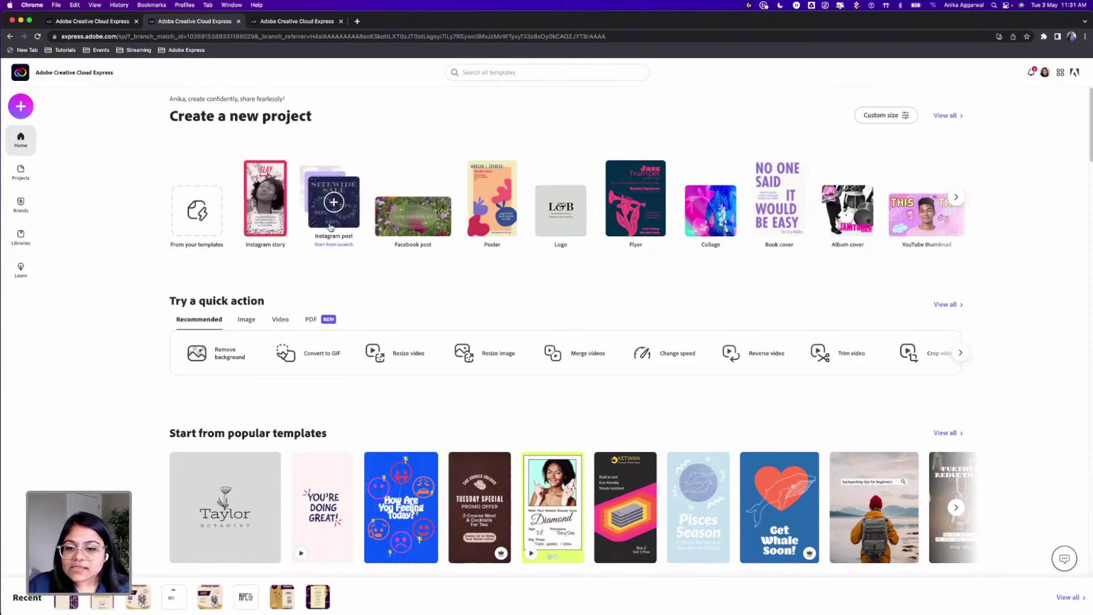
Step: Browse more project types, then open and close the Custom size picker
{"action": "left_click", "coordinate": [956, 197]}
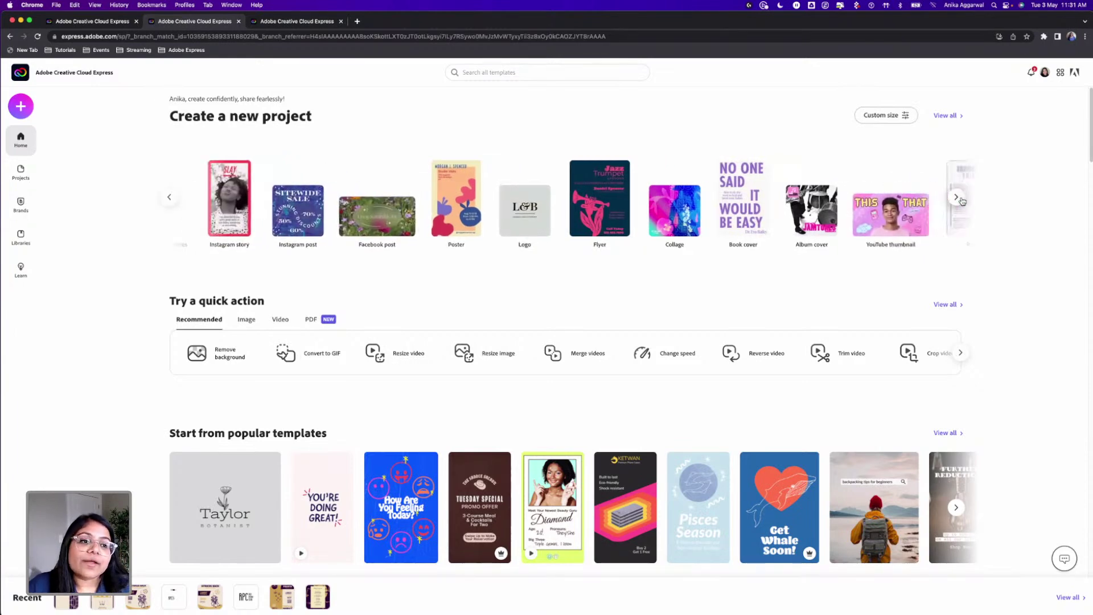
{"action": "left_click", "coordinate": [894, 116]}
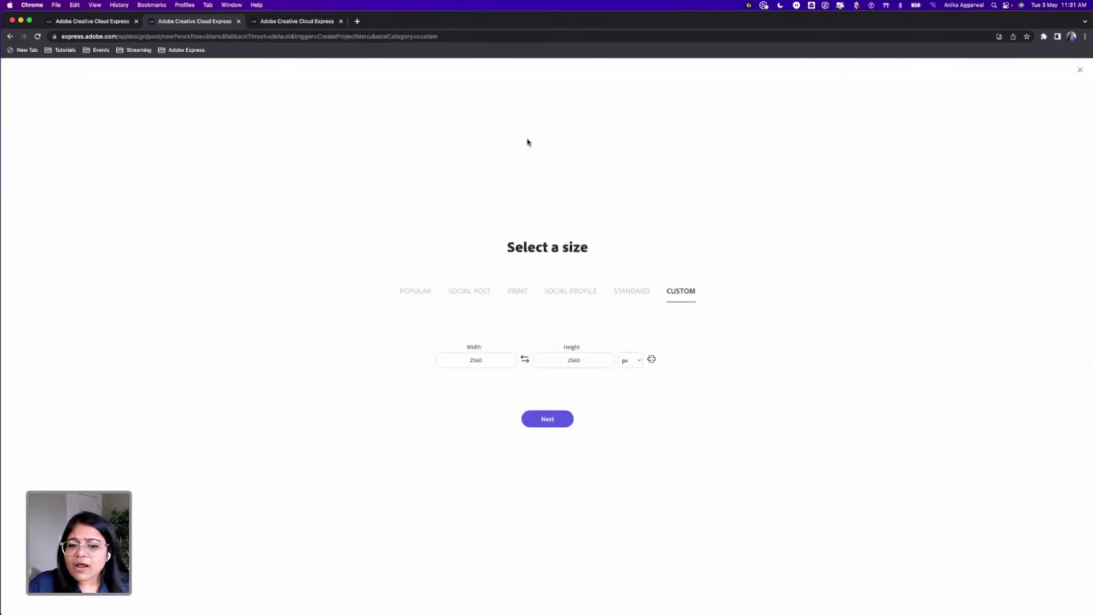
{"action": "left_click", "coordinate": [1082, 68]}
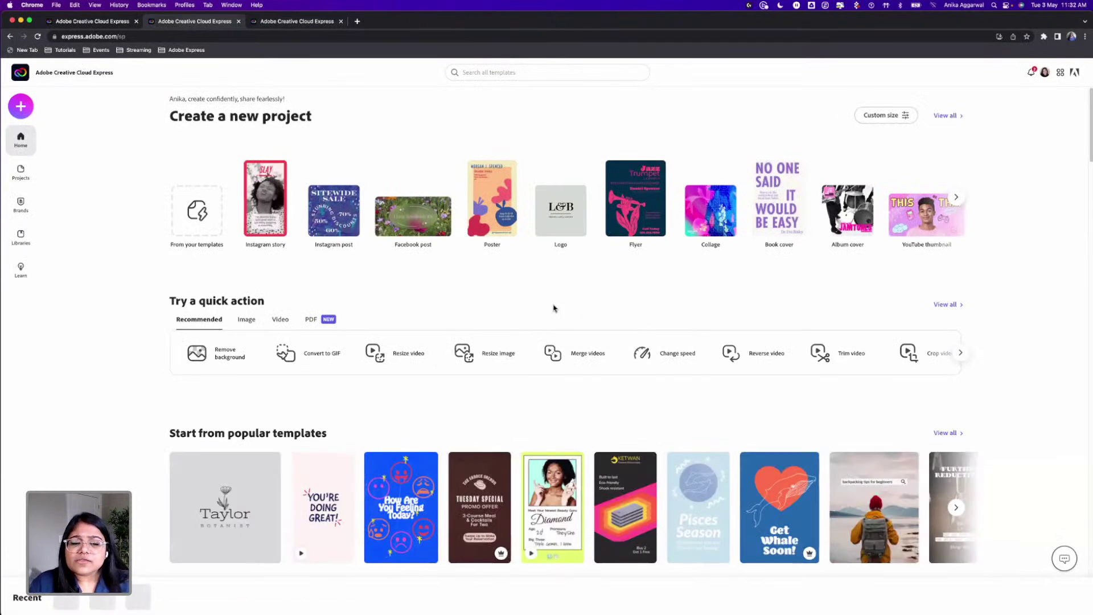
Step: Scroll down through the home page template rows and back up
{"action": "scroll", "coordinate": [527, 290], "scroll_direction": "down", "scroll_amount": 2}
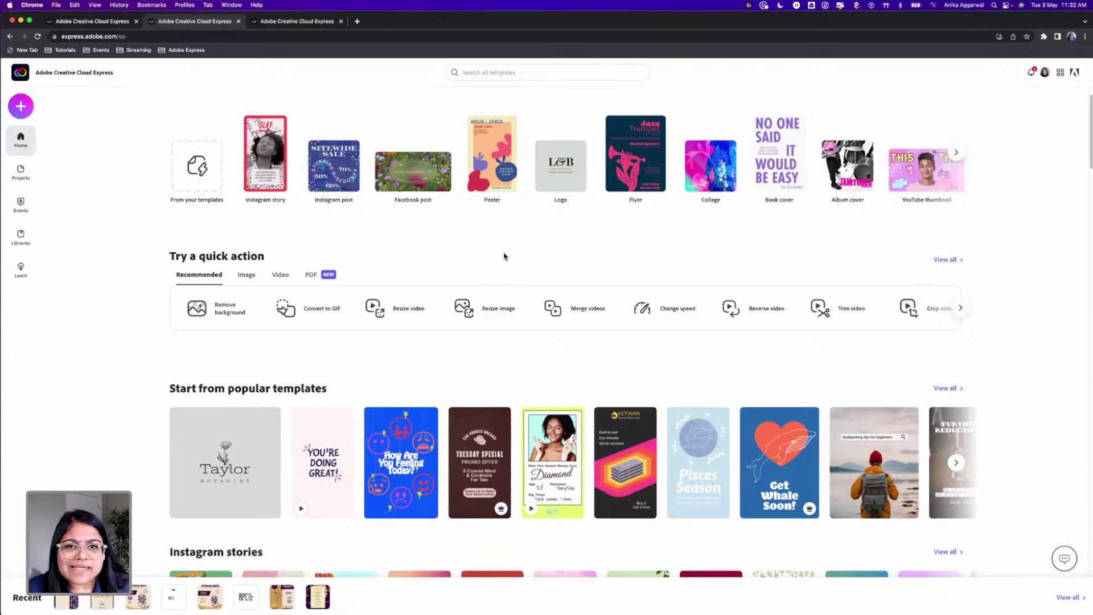
{"action": "scroll", "coordinate": [493, 264], "scroll_direction": "down", "scroll_amount": 5}
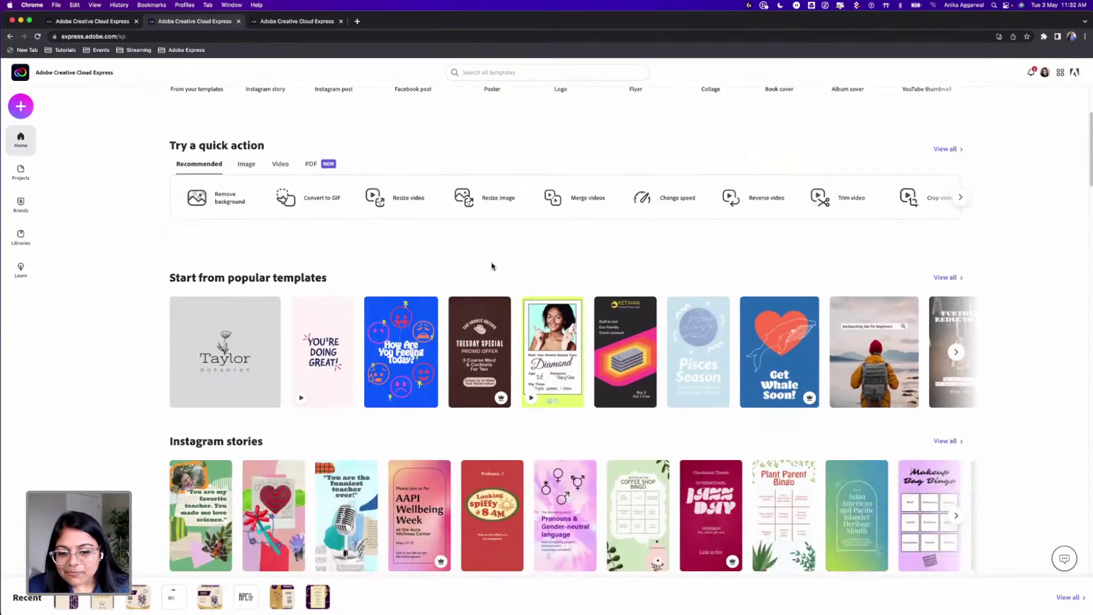
{"action": "scroll", "coordinate": [493, 264], "scroll_direction": "down", "scroll_amount": 3}
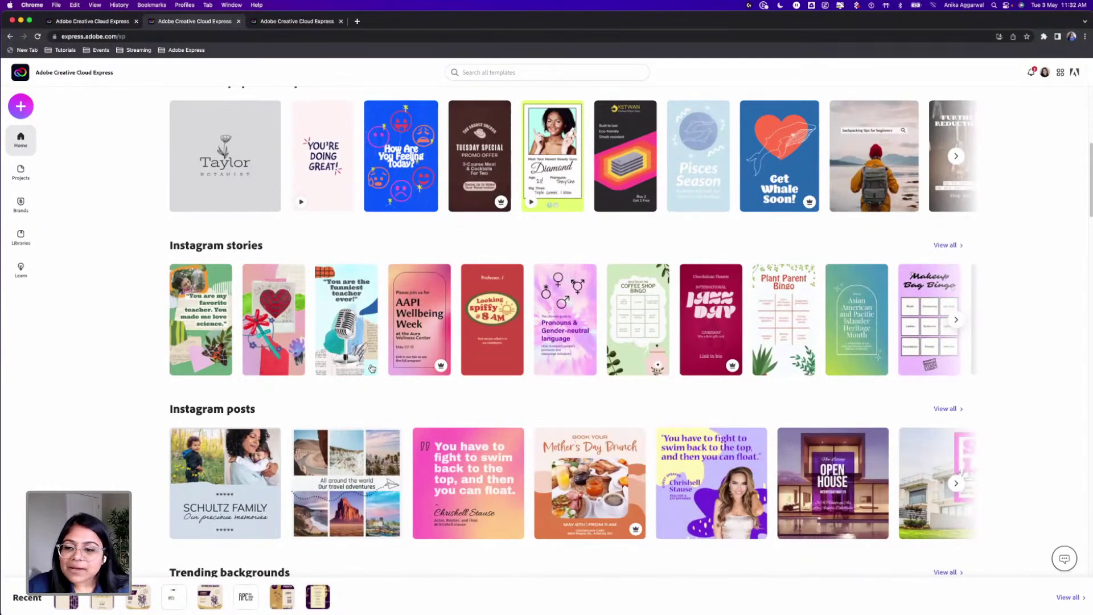
{"action": "scroll", "coordinate": [369, 365], "scroll_direction": "down", "scroll_amount": 2}
{"action": "scroll", "coordinate": [369, 365], "scroll_direction": "down", "scroll_amount": 10}
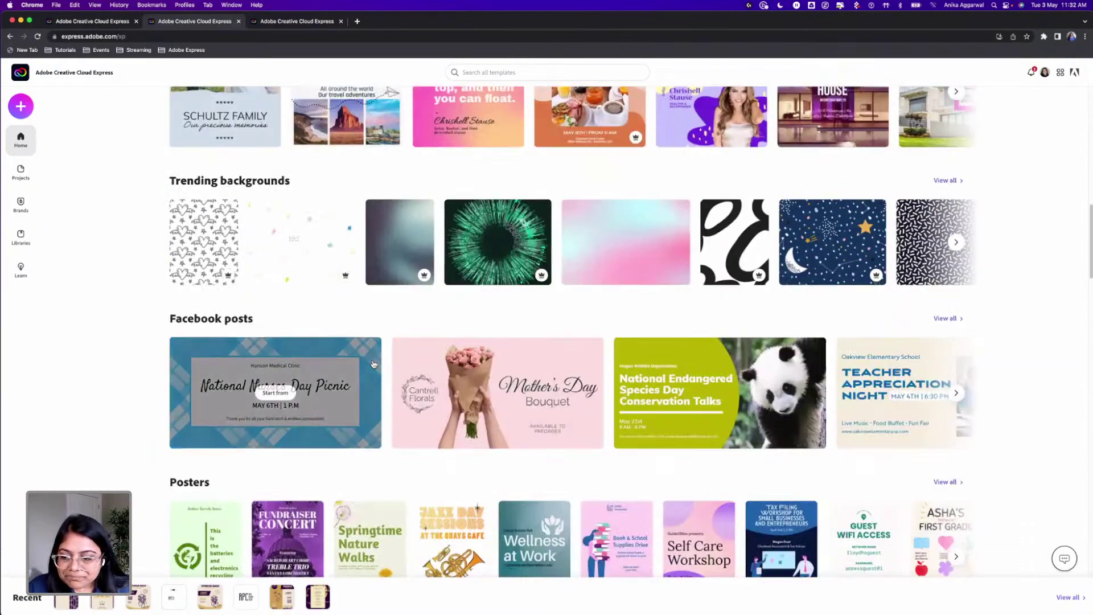
{"action": "scroll", "coordinate": [374, 365], "scroll_direction": "down", "scroll_amount": 8}
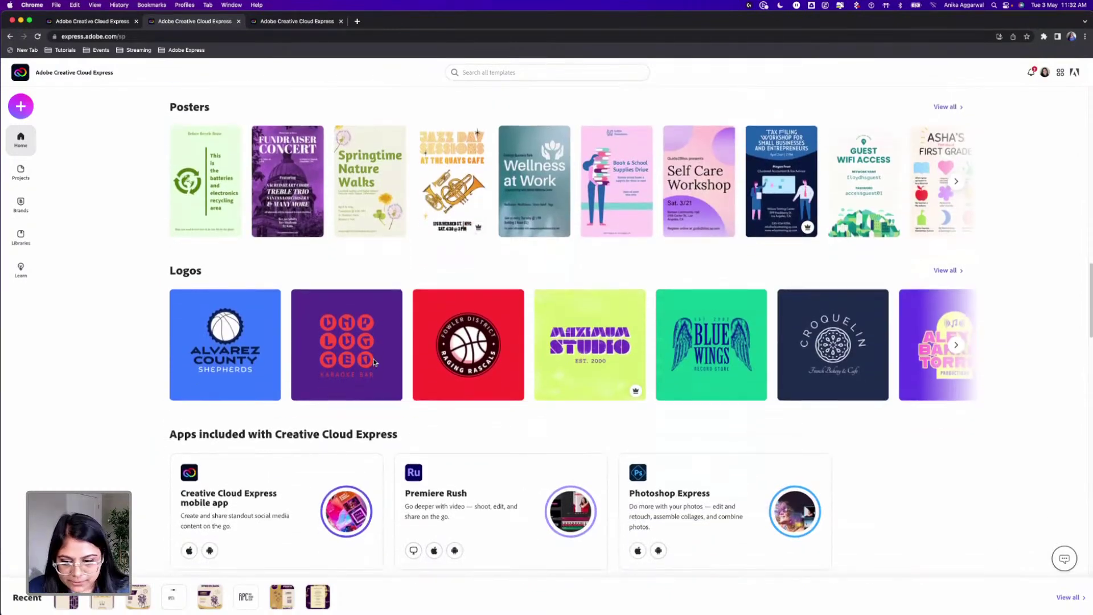
{"action": "scroll", "coordinate": [375, 358], "scroll_direction": "down", "scroll_amount": 2}
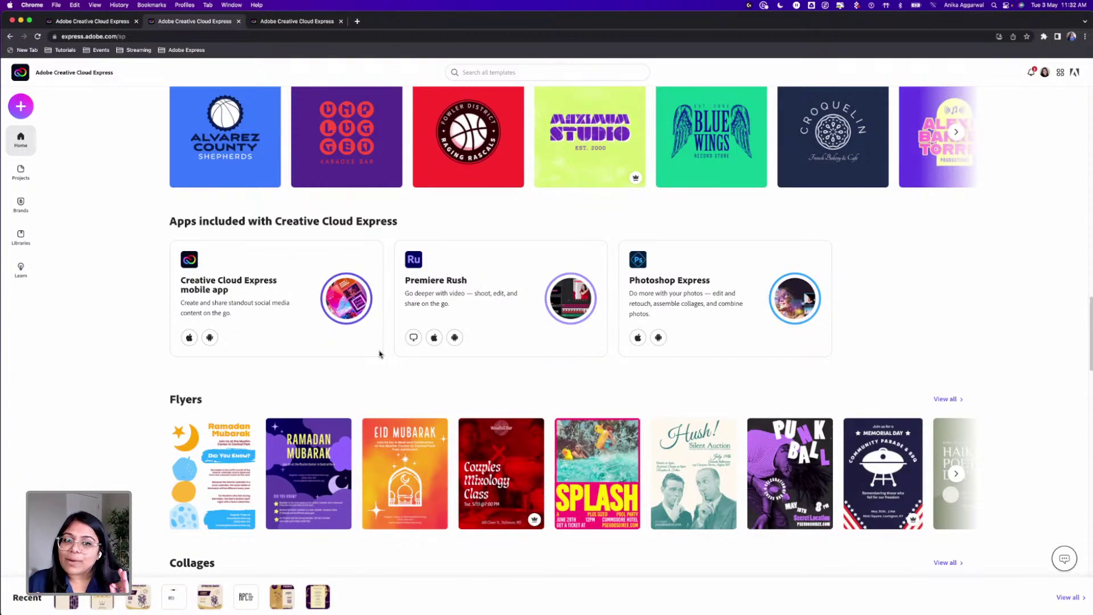
{"action": "scroll", "coordinate": [390, 374], "scroll_direction": "down", "scroll_amount": 5}
{"action": "scroll", "coordinate": [391, 378], "scroll_direction": "down", "scroll_amount": 8}
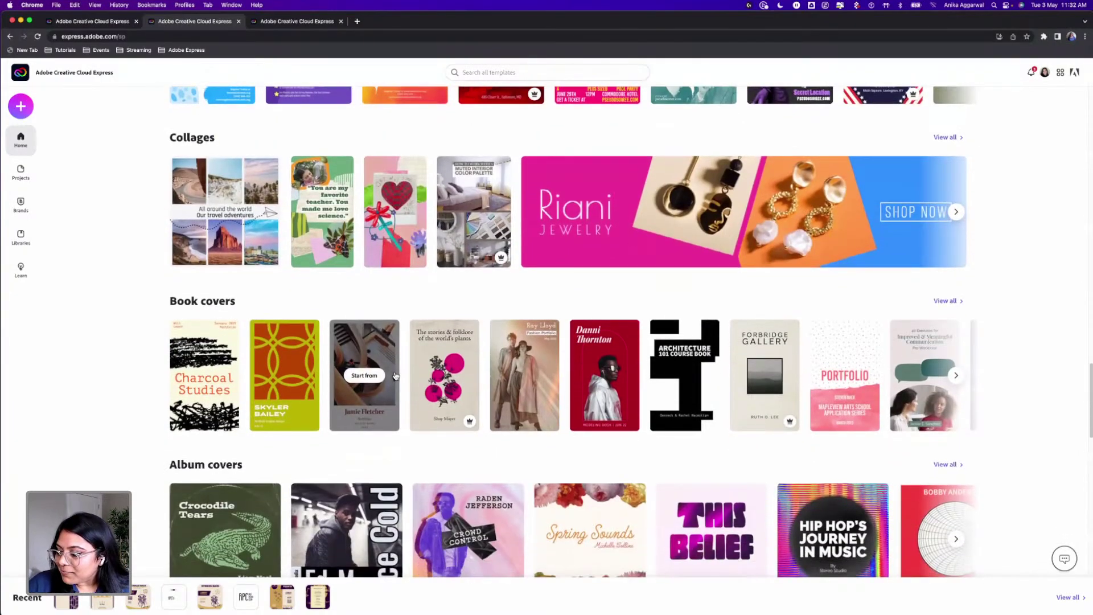
{"action": "scroll", "coordinate": [397, 375], "scroll_direction": "up", "scroll_amount": 15}
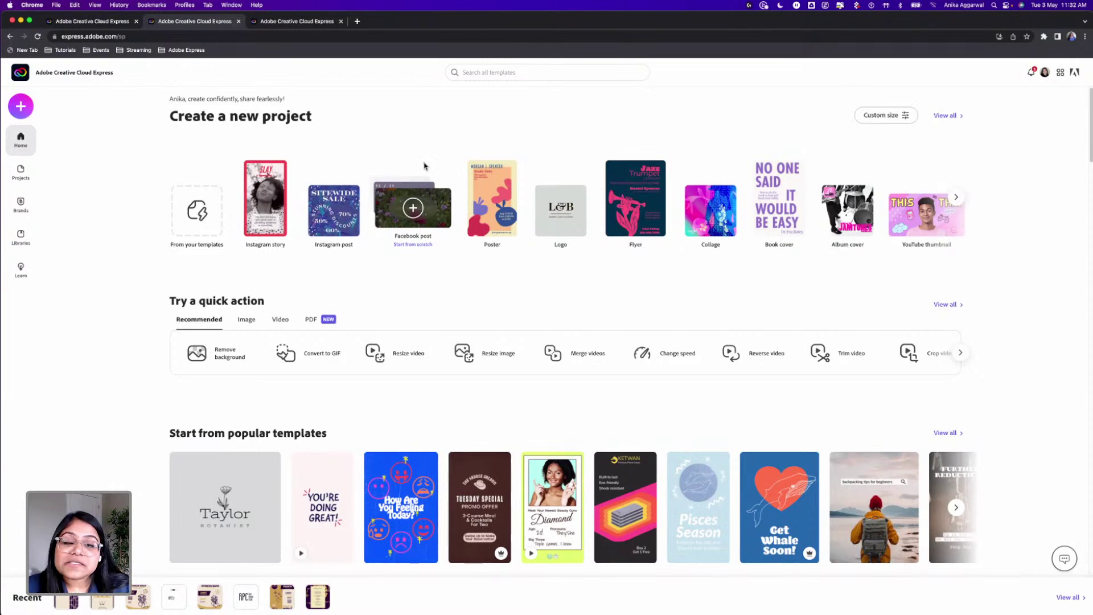
Step: Create a new blank flyer from the + menu
{"action": "left_click", "coordinate": [26, 107]}
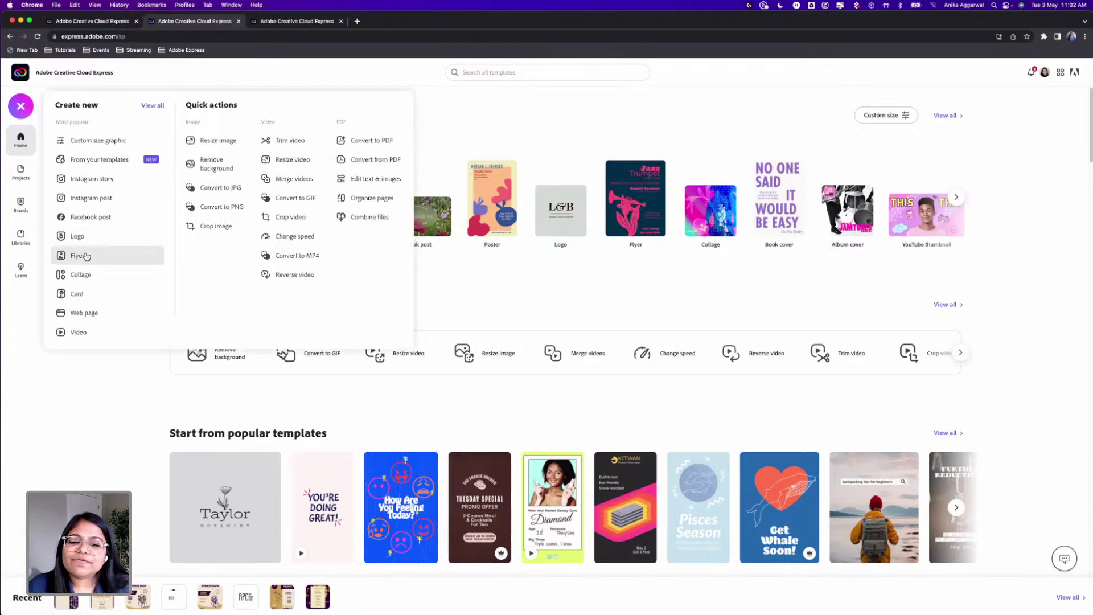
{"action": "left_click", "coordinate": [86, 255]}
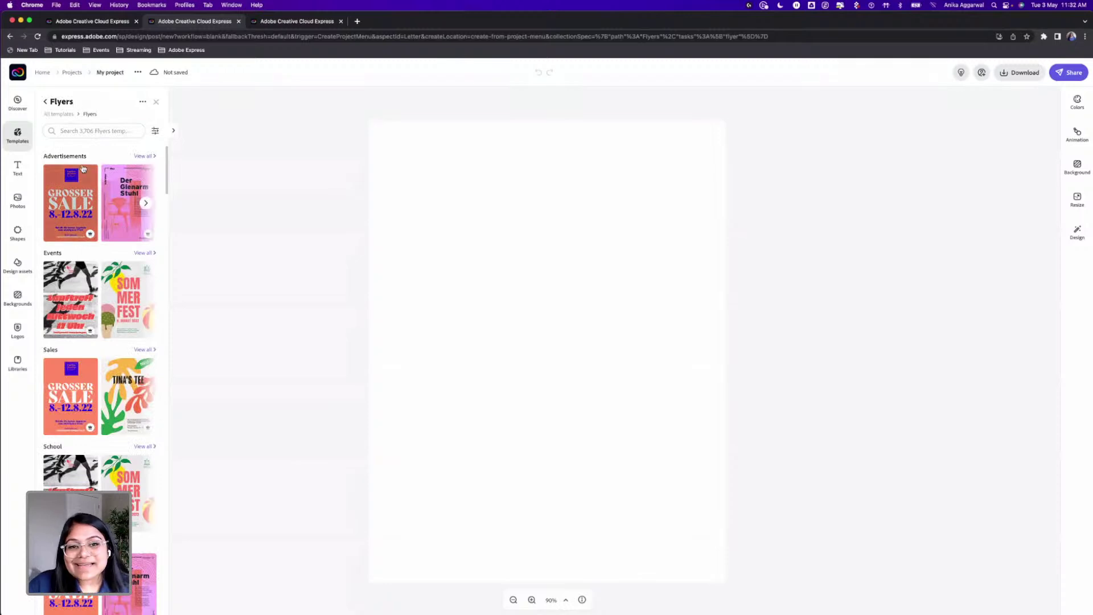
{"action": "left_click", "coordinate": [90, 130]}
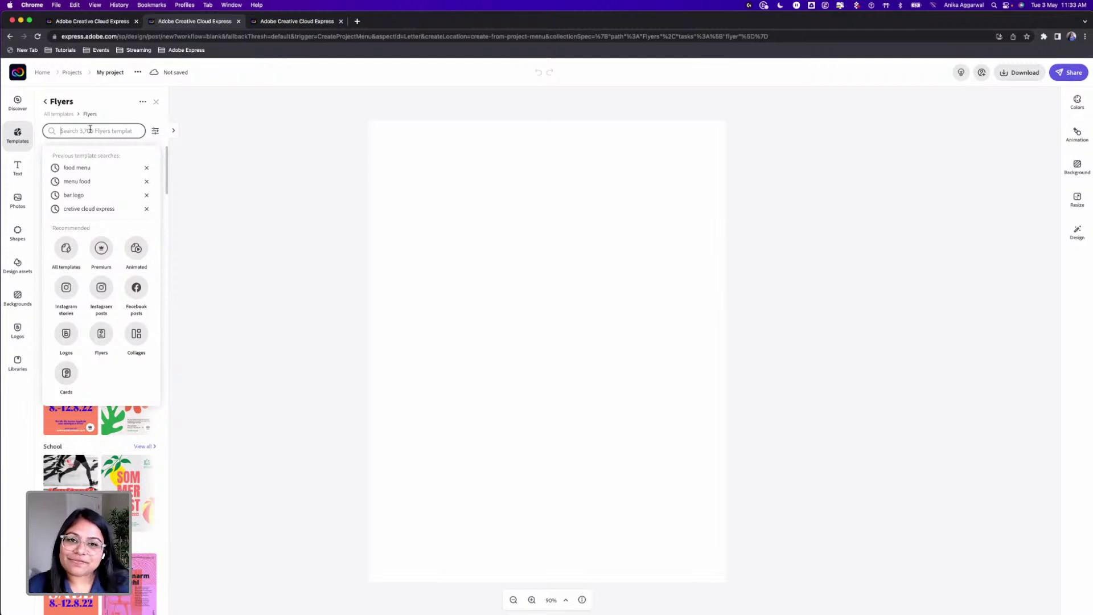
Step: Search Shapes for 'star', browse the results, clear the search and return home
{"action": "left_click", "coordinate": [18, 231]}
{"action": "left_click", "coordinate": [80, 123]}
{"action": "type", "text": "star wars"}
{"action": "key", "text": "Return"}
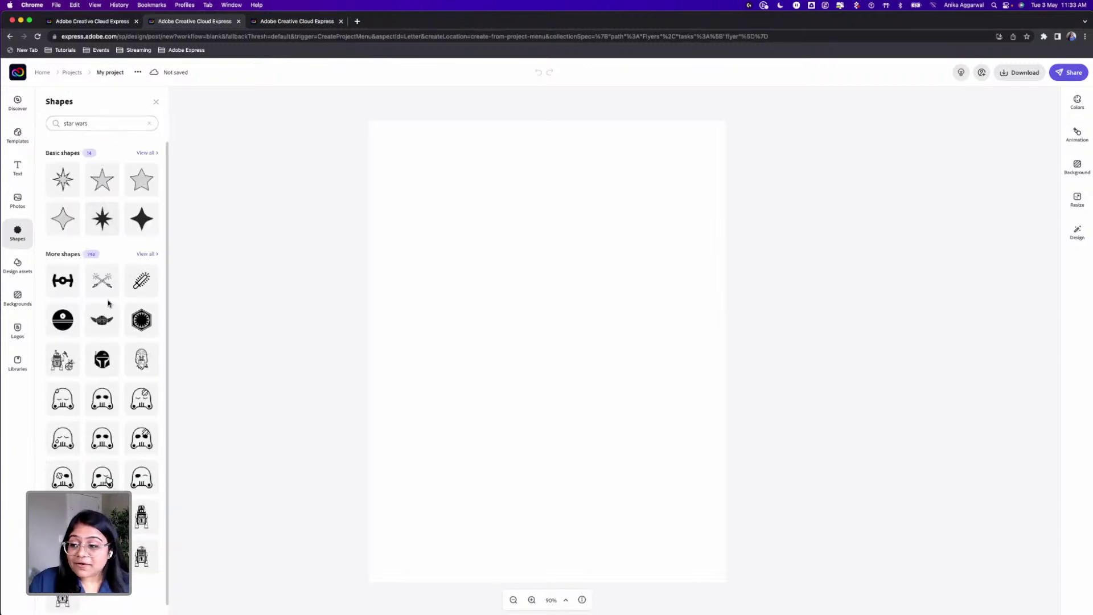
{"action": "scroll", "coordinate": [128, 284], "scroll_direction": "down", "scroll_amount": 6}
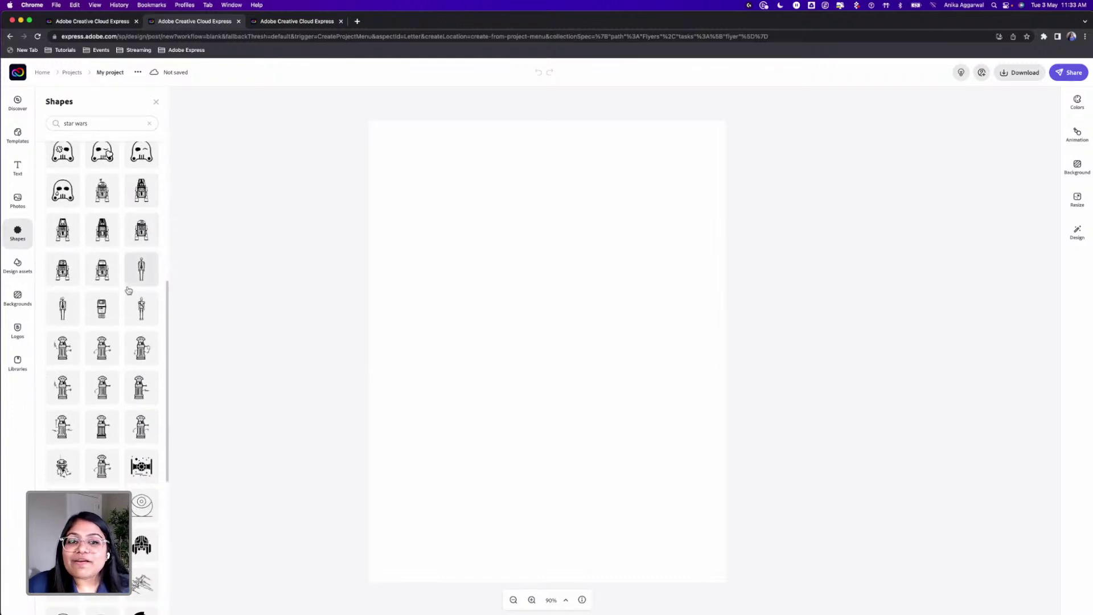
{"action": "scroll", "coordinate": [128, 290], "scroll_direction": "down", "scroll_amount": 5}
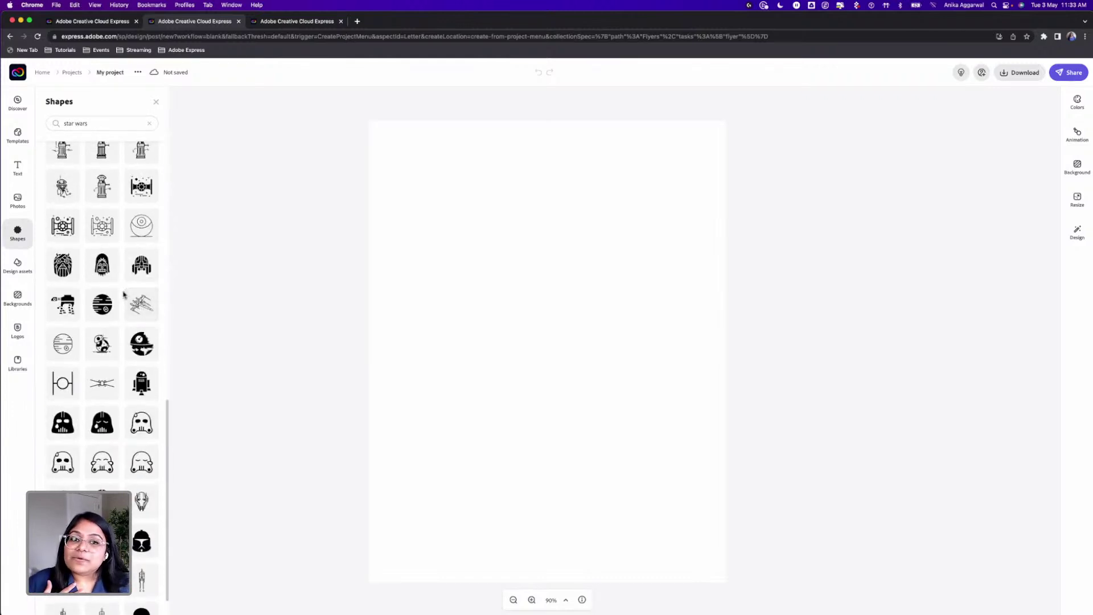
{"action": "scroll", "coordinate": [115, 311], "scroll_direction": "down", "scroll_amount": 9}
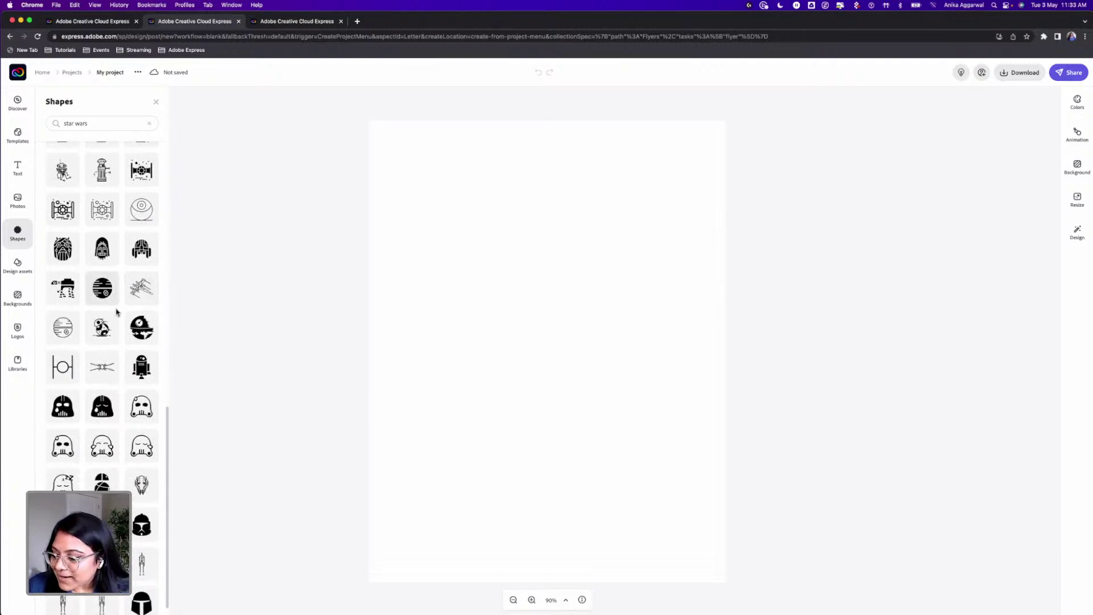
{"action": "scroll", "coordinate": [115, 317], "scroll_direction": "up", "scroll_amount": 15}
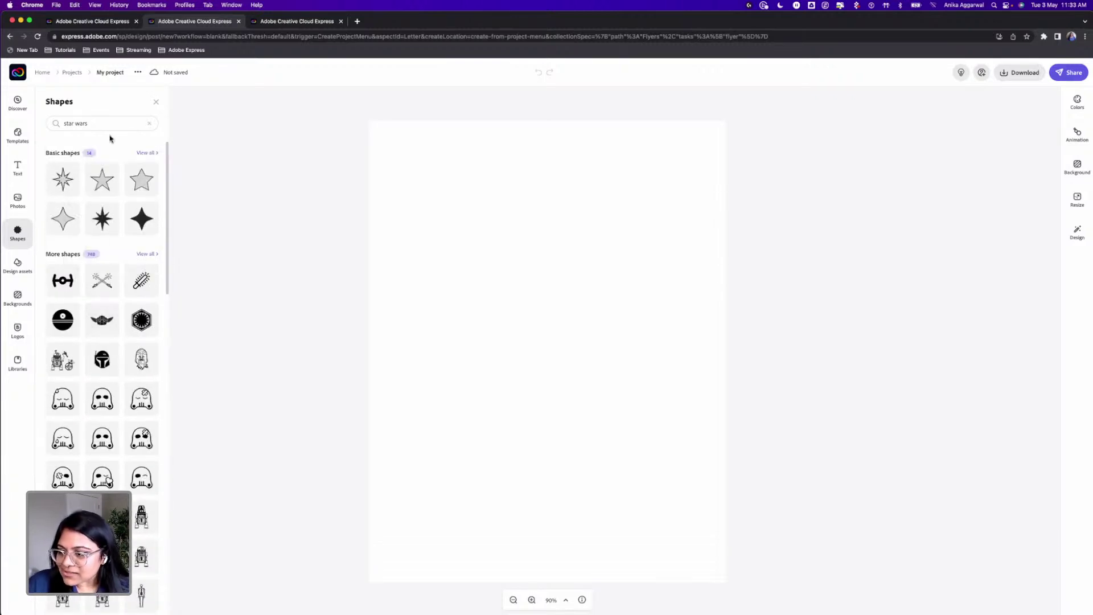
{"action": "left_click", "coordinate": [149, 123]}
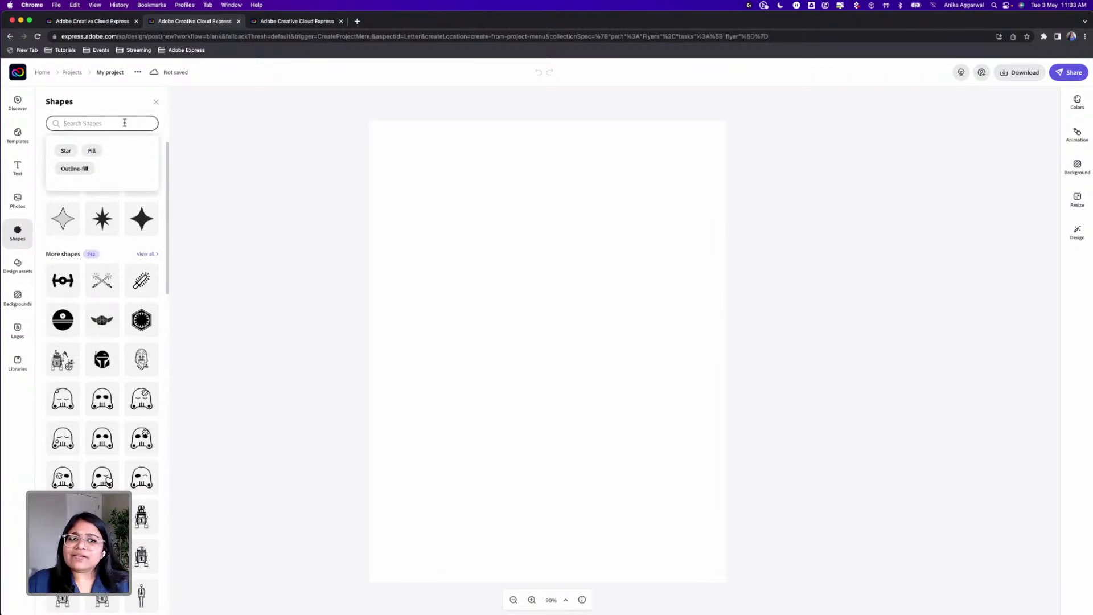
{"action": "left_click", "coordinate": [22, 74]}
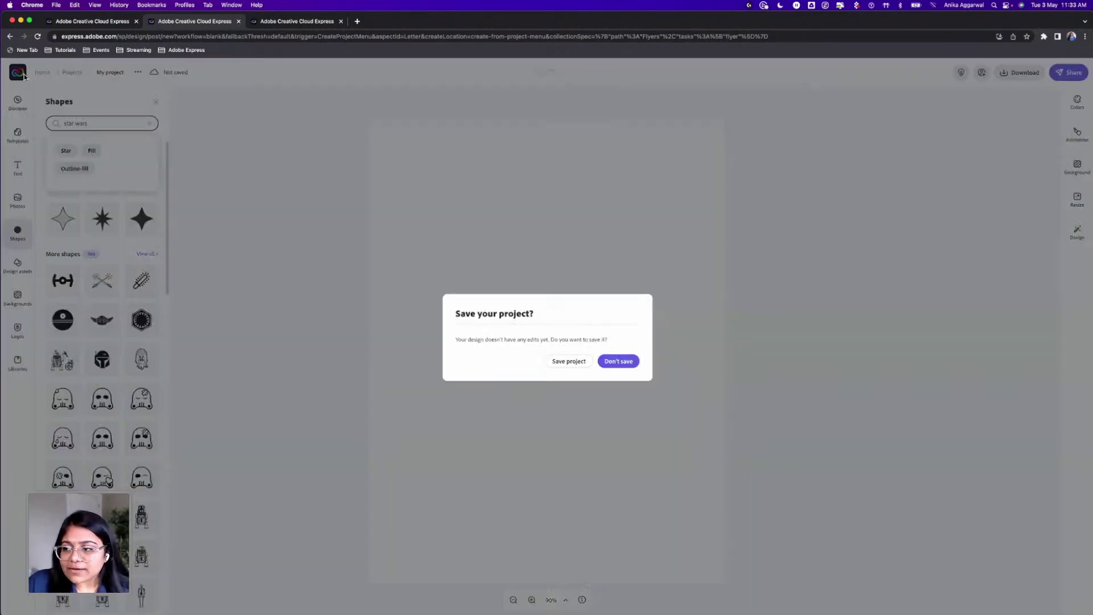
{"action": "left_click", "coordinate": [618, 361]}
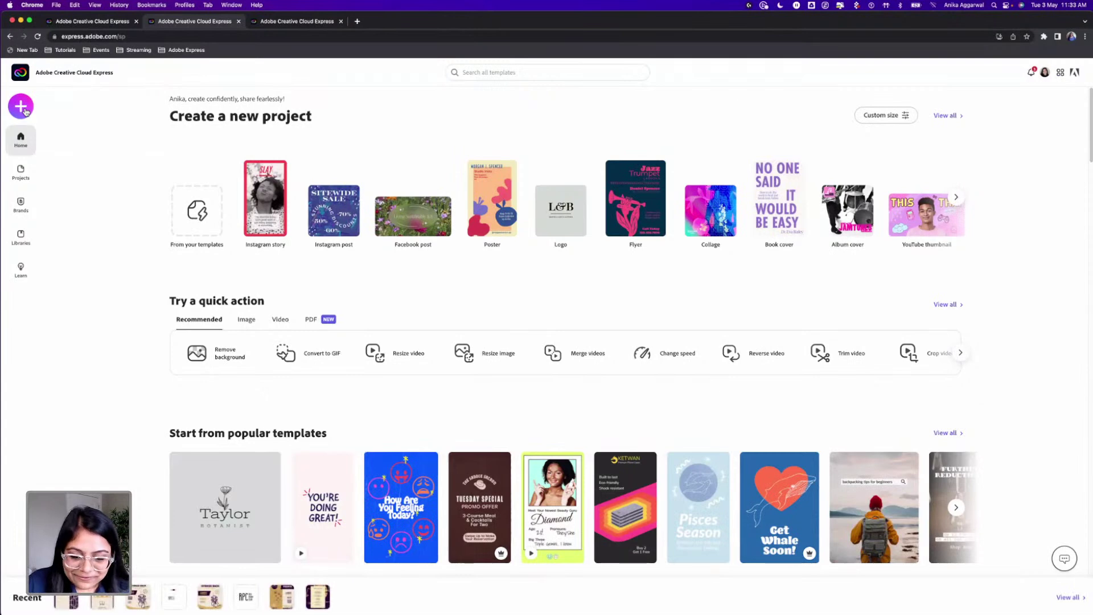
{"action": "left_click", "coordinate": [22, 107]}
{"action": "left_click", "coordinate": [98, 236]}
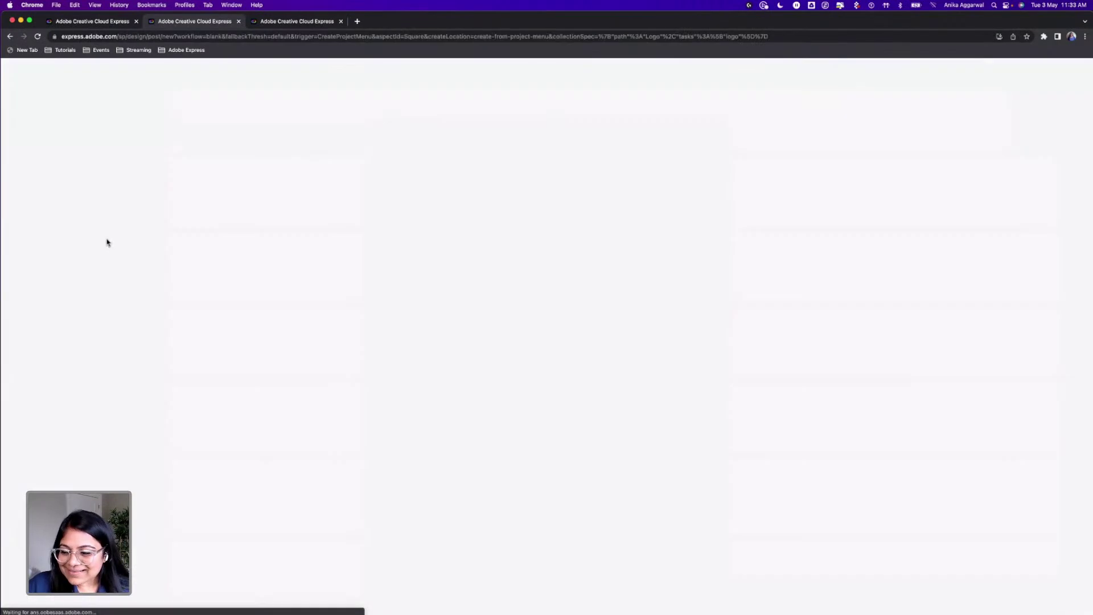
{"action": "left_click", "coordinate": [92, 138]}
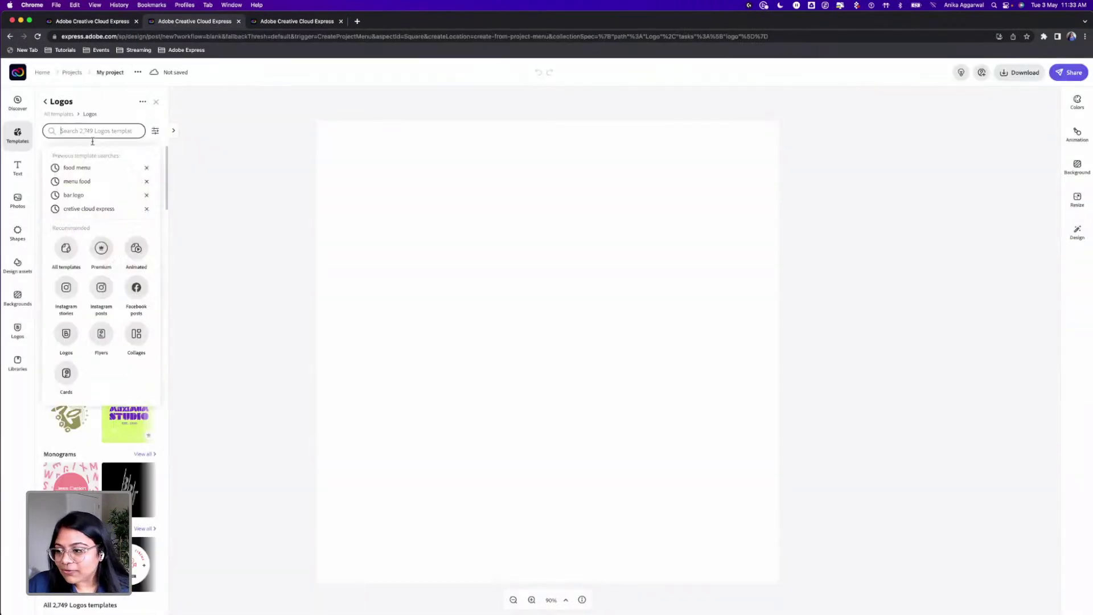
{"action": "type", "text": "bar logo"}
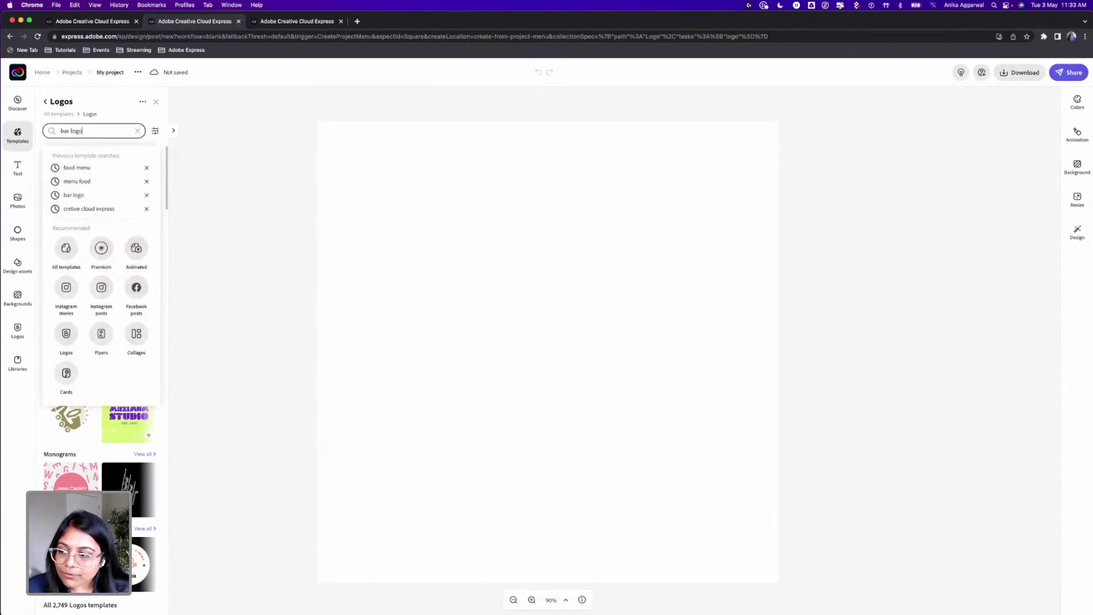
{"action": "key", "text": "Return"}
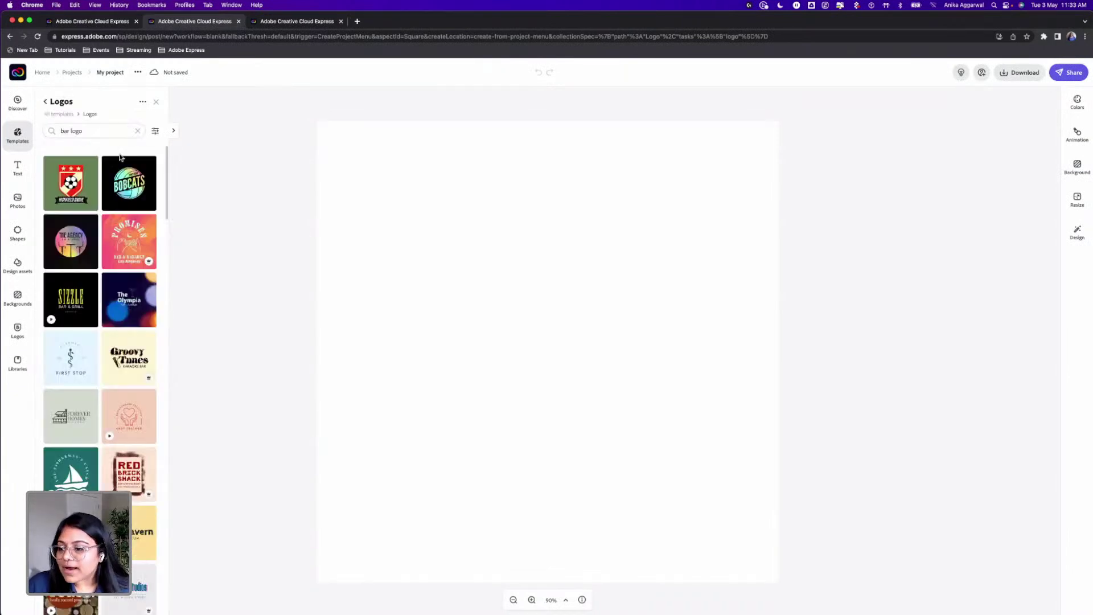
{"action": "left_click", "coordinate": [175, 133]}
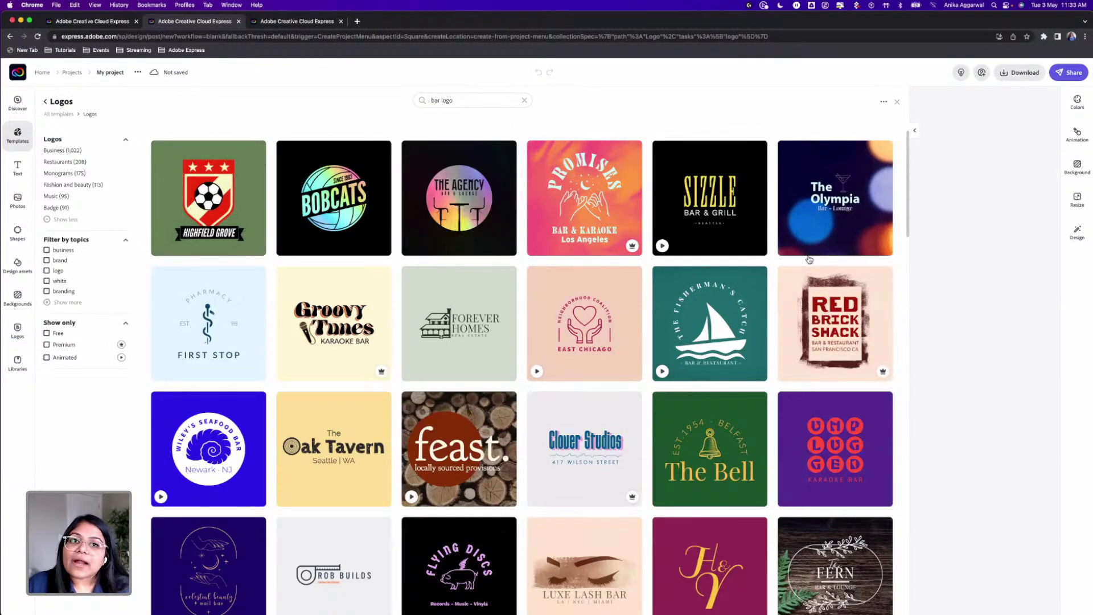
{"action": "scroll", "coordinate": [677, 368], "scroll_direction": "down", "scroll_amount": 3}
{"action": "scroll", "coordinate": [677, 368], "scroll_direction": "down", "scroll_amount": 15}
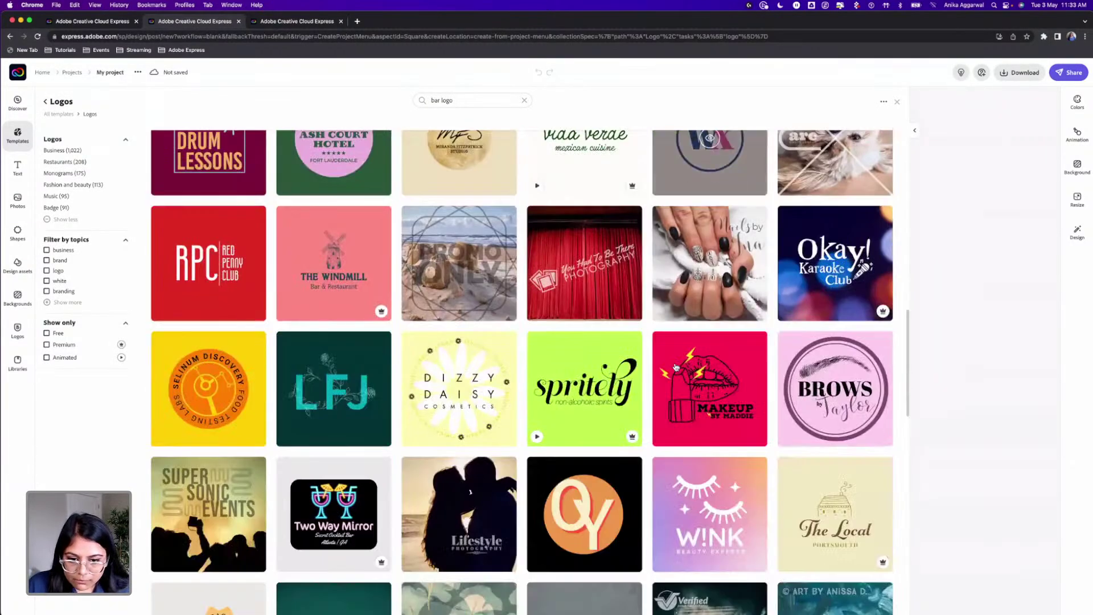
{"action": "scroll", "coordinate": [676, 367], "scroll_direction": "down", "scroll_amount": 6}
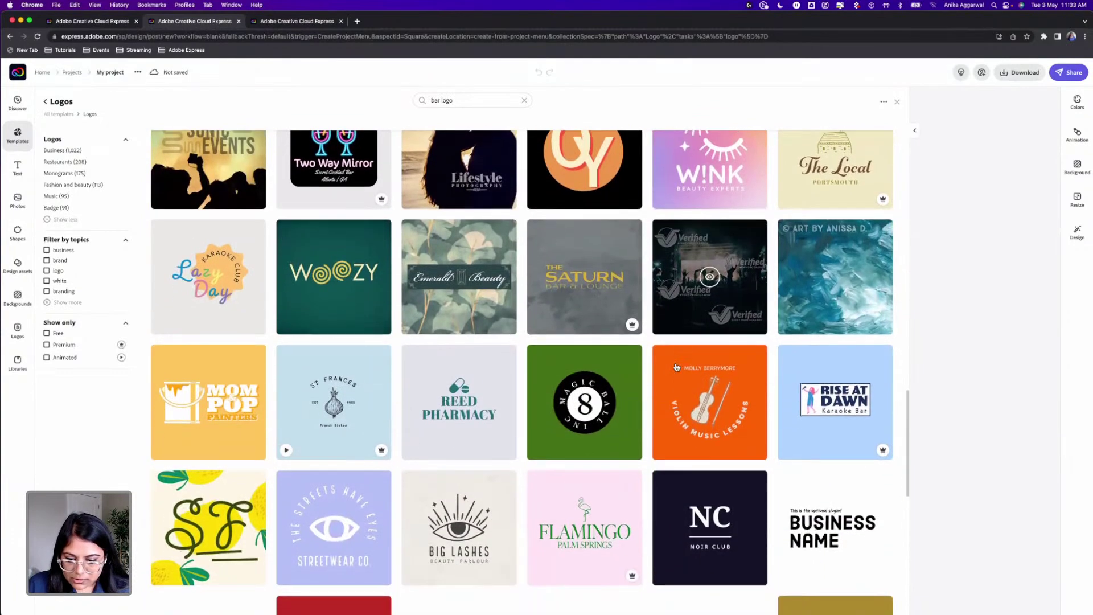
{"action": "scroll", "coordinate": [677, 368], "scroll_direction": "down", "scroll_amount": 5}
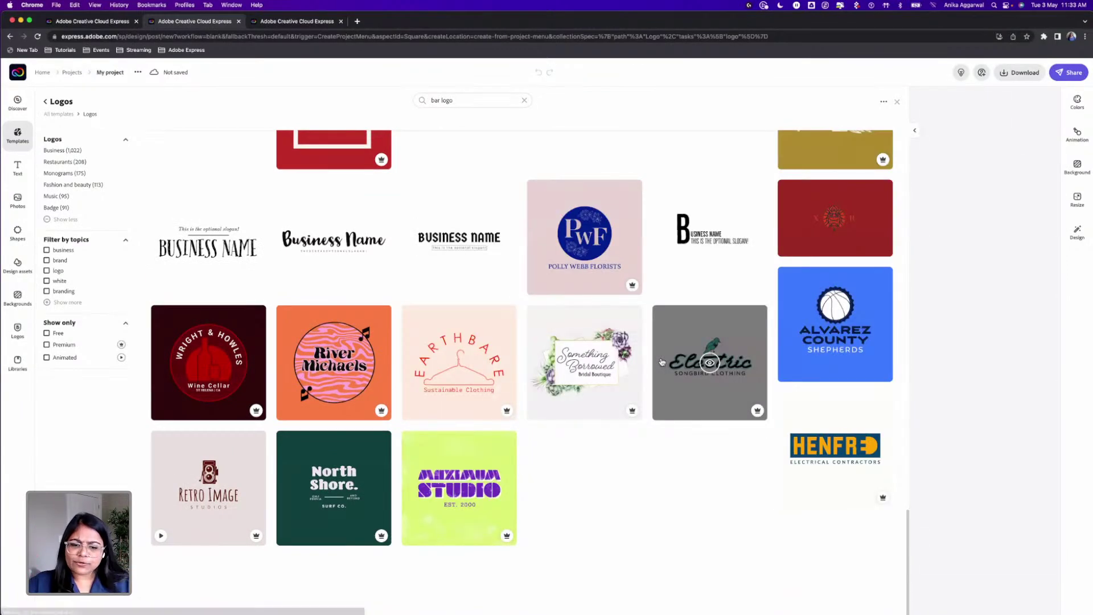
{"action": "scroll", "coordinate": [489, 272], "scroll_direction": "up", "scroll_amount": 2}
{"action": "scroll", "coordinate": [489, 271], "scroll_direction": "up", "scroll_amount": 15}
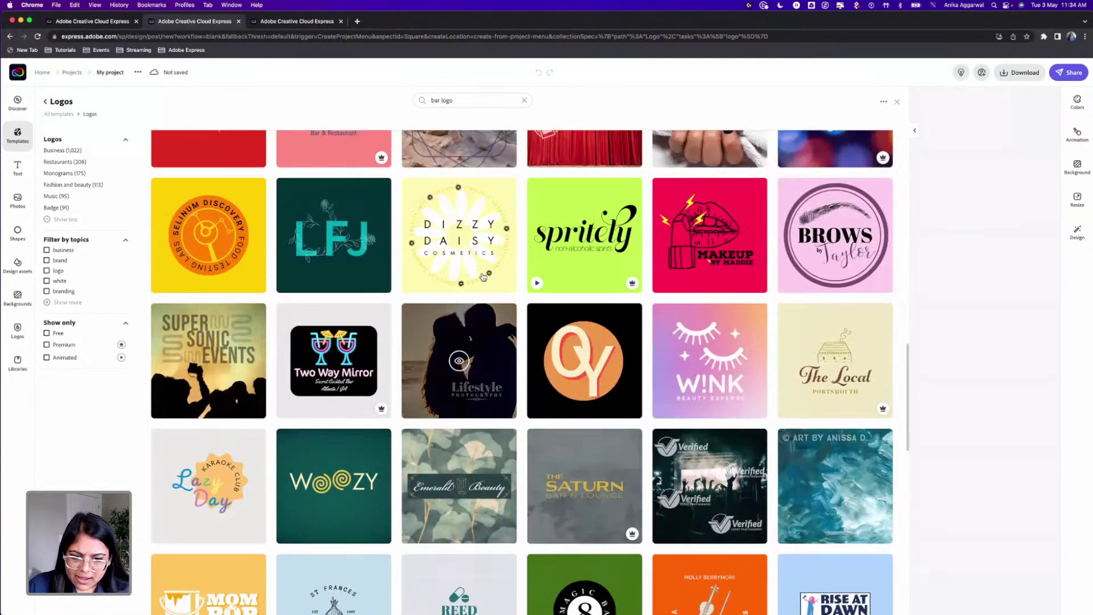
{"action": "scroll", "coordinate": [484, 280], "scroll_direction": "up", "scroll_amount": 10}
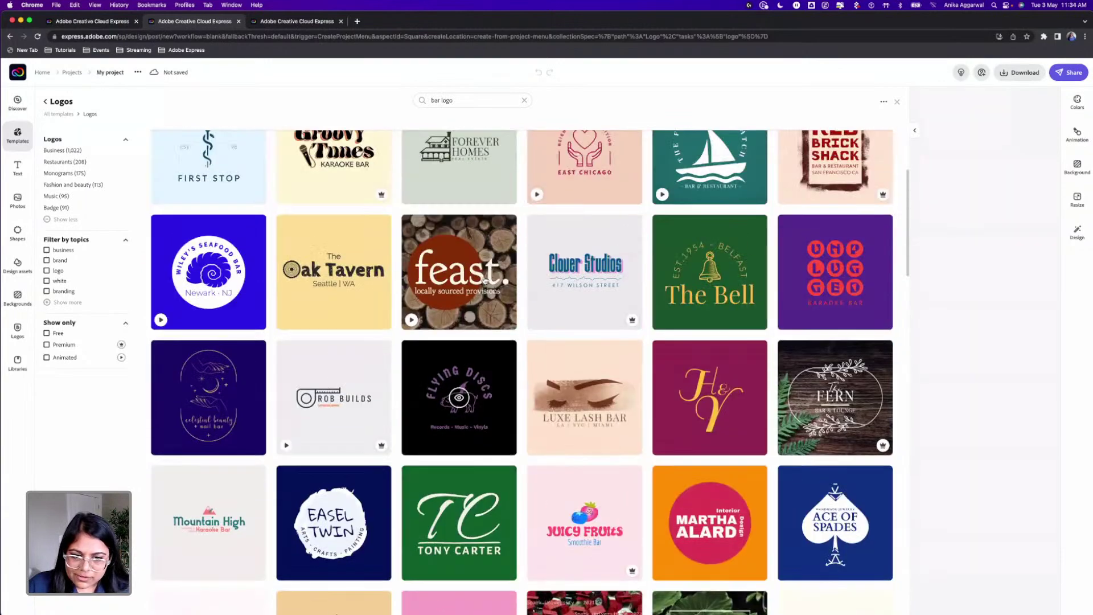
{"action": "scroll", "coordinate": [485, 280], "scroll_direction": "up", "scroll_amount": 1}
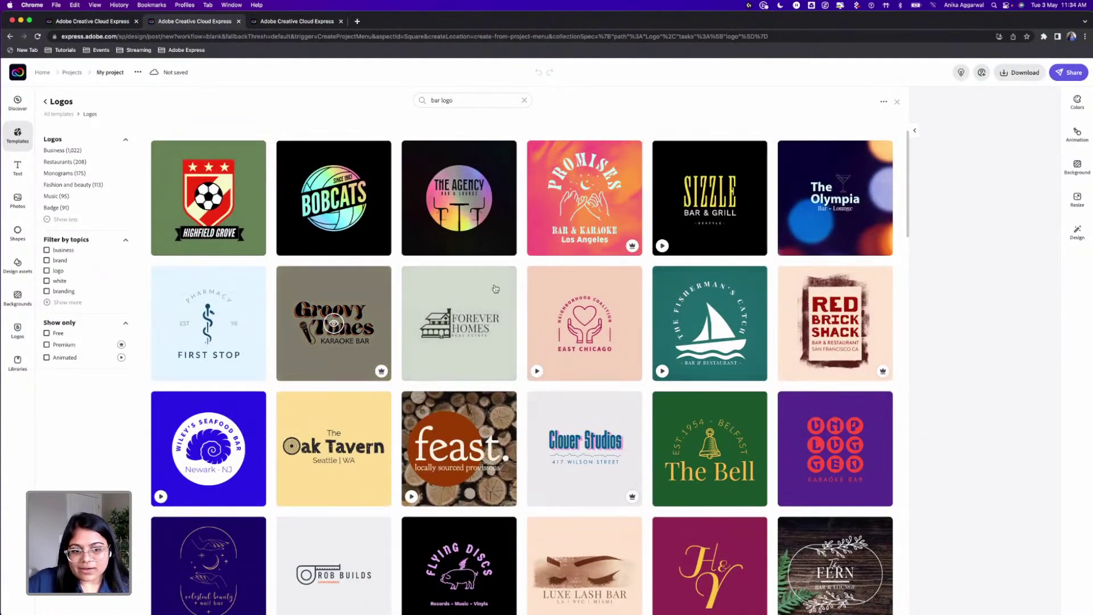
Step: Open the Red Brick Shack logo template and set its page background colour to white
{"action": "left_click", "coordinate": [834, 323]}
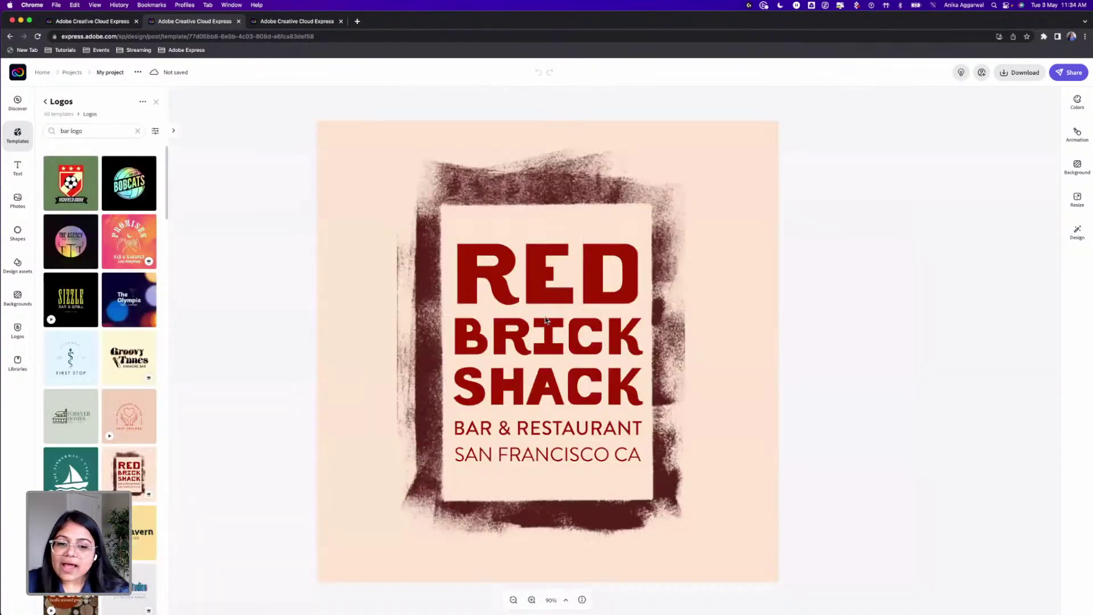
{"action": "left_click", "coordinate": [706, 172]}
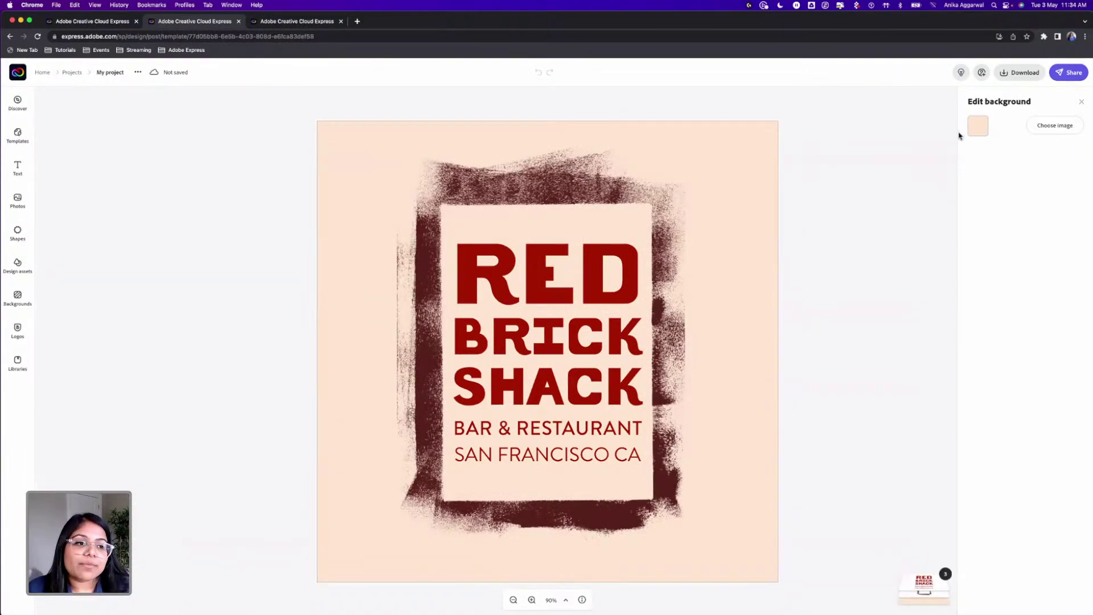
{"action": "left_click", "coordinate": [978, 131]}
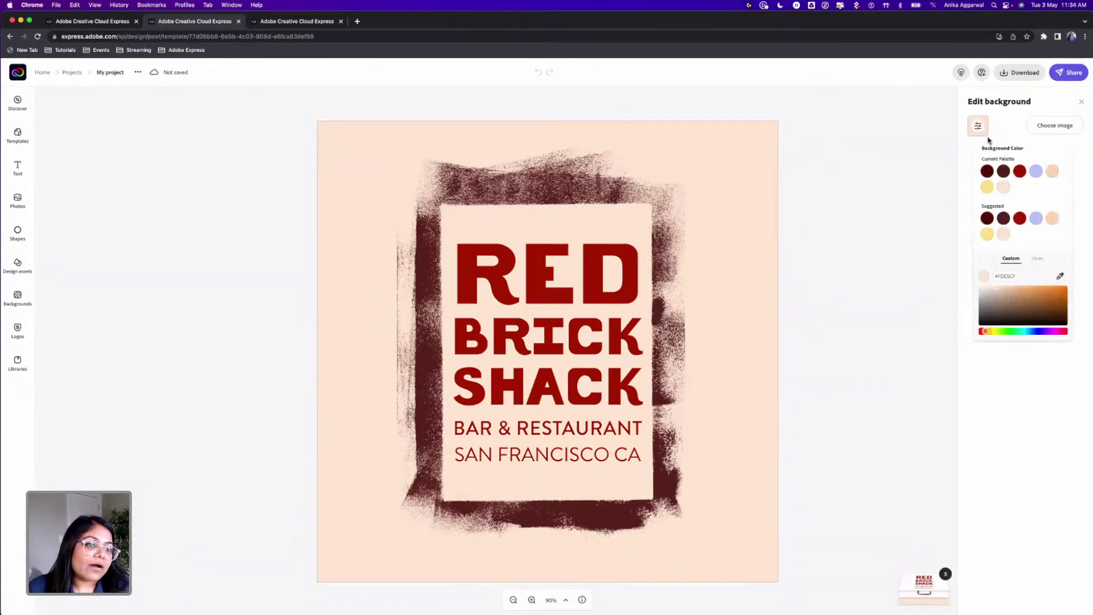
{"action": "left_click", "coordinate": [904, 187]}
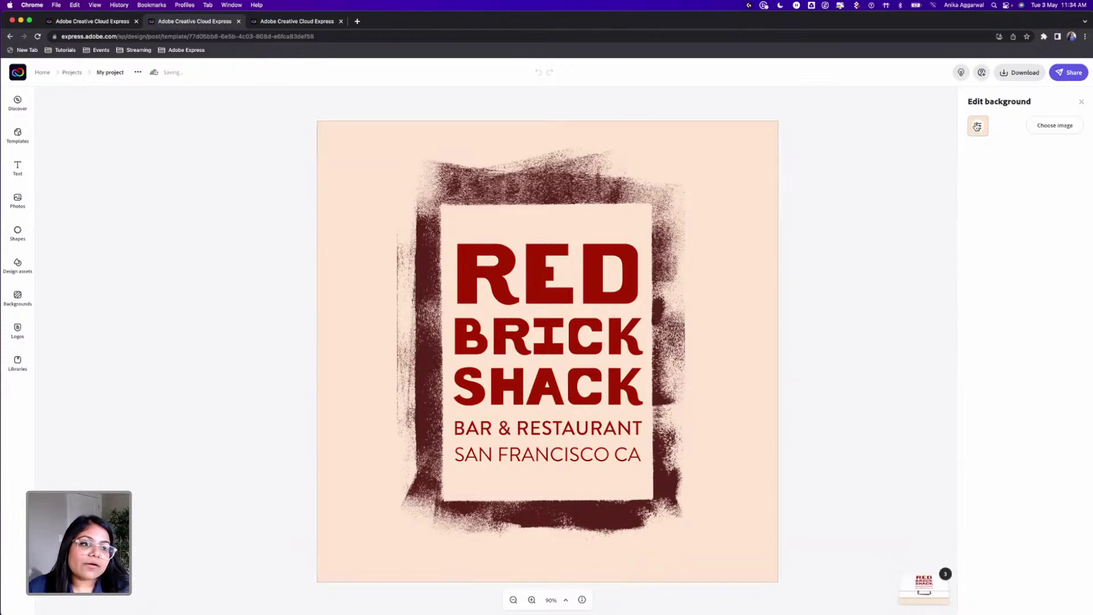
{"action": "left_click", "coordinate": [977, 126]}
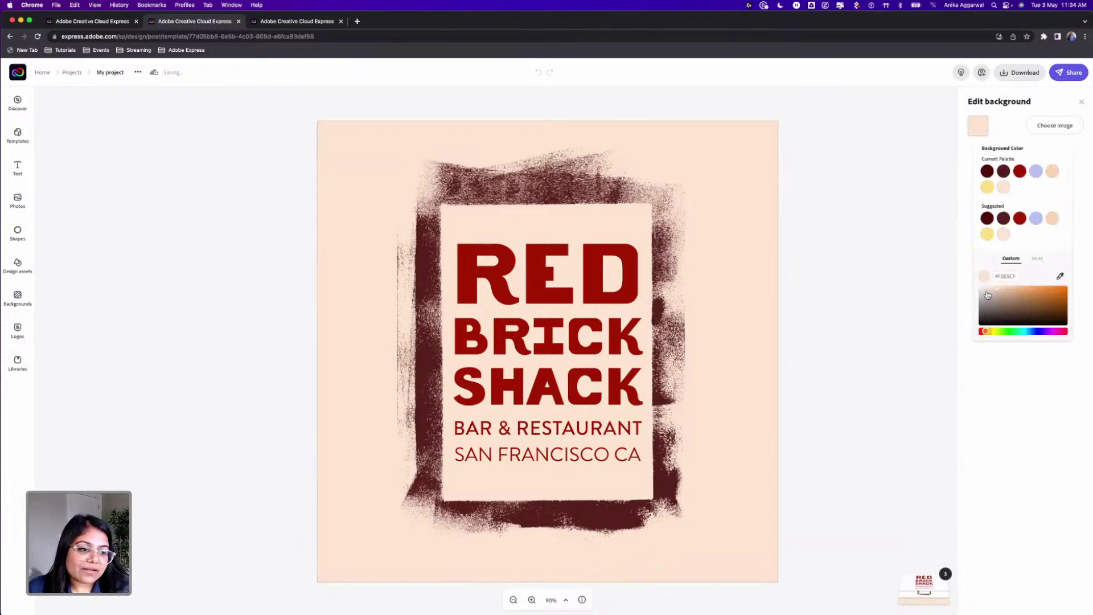
{"action": "left_click_drag", "start_coordinate": [988, 295], "coordinate": [972, 282]}
{"action": "left_click", "coordinate": [873, 256]}
{"action": "left_click", "coordinate": [590, 264]}
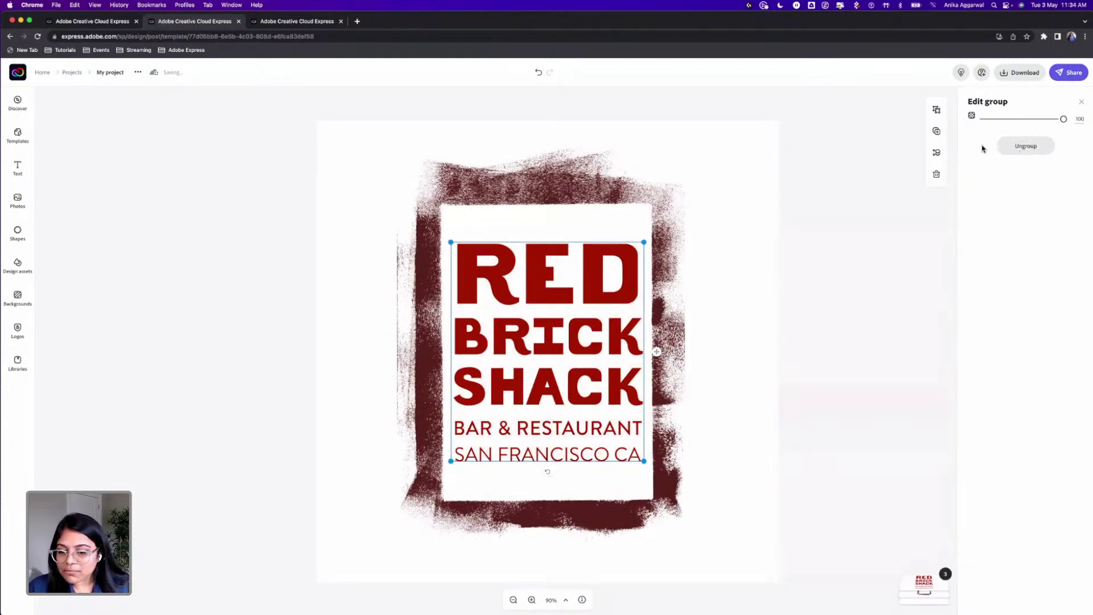
Step: Ungroup the logo text and make RED BRICK SHACK black
{"action": "left_click", "coordinate": [1014, 146]}
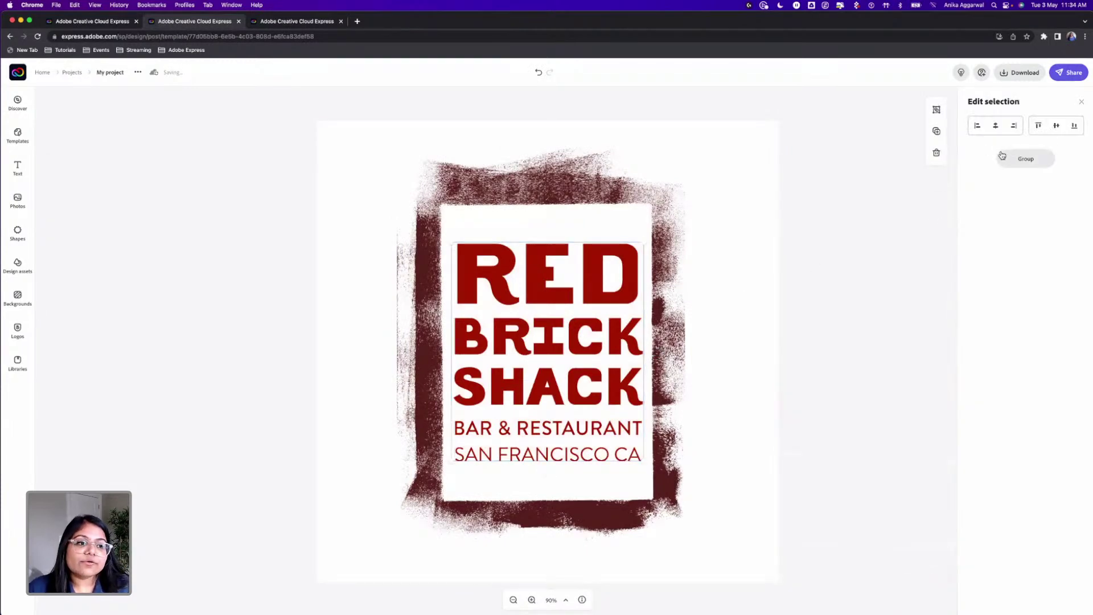
{"action": "left_click", "coordinate": [634, 267]}
{"action": "left_click", "coordinate": [633, 267]}
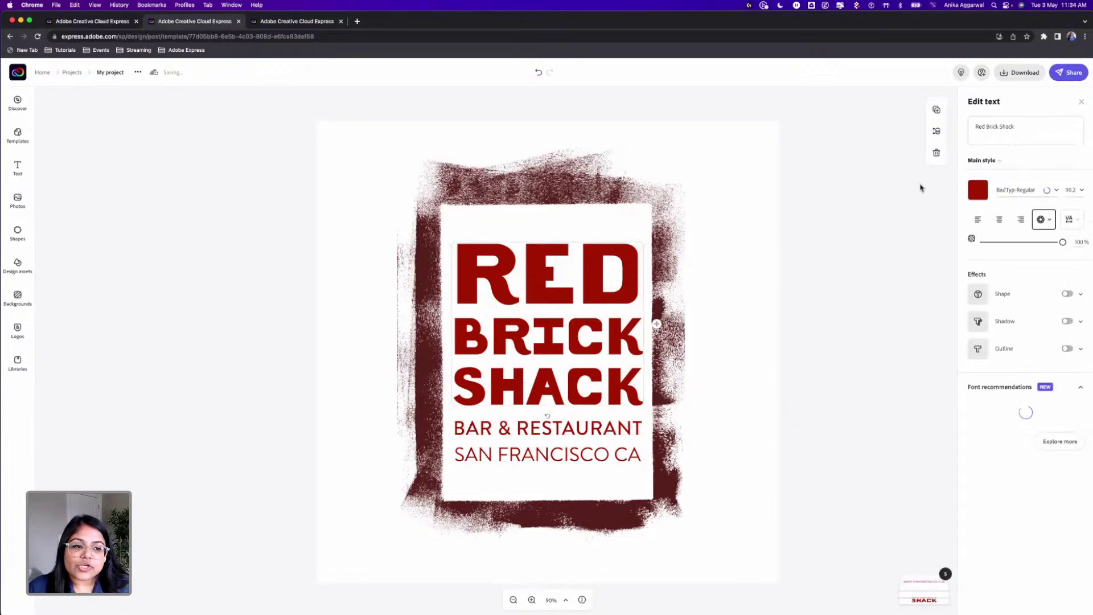
{"action": "left_click", "coordinate": [977, 190]}
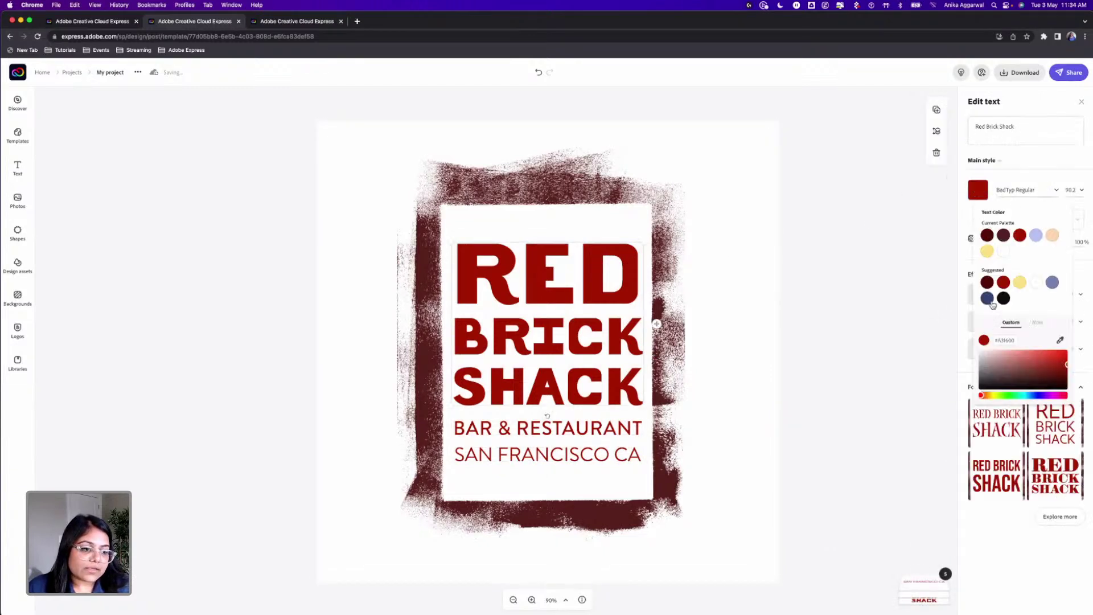
{"action": "left_click", "coordinate": [979, 390]}
{"action": "left_click", "coordinate": [825, 325]}
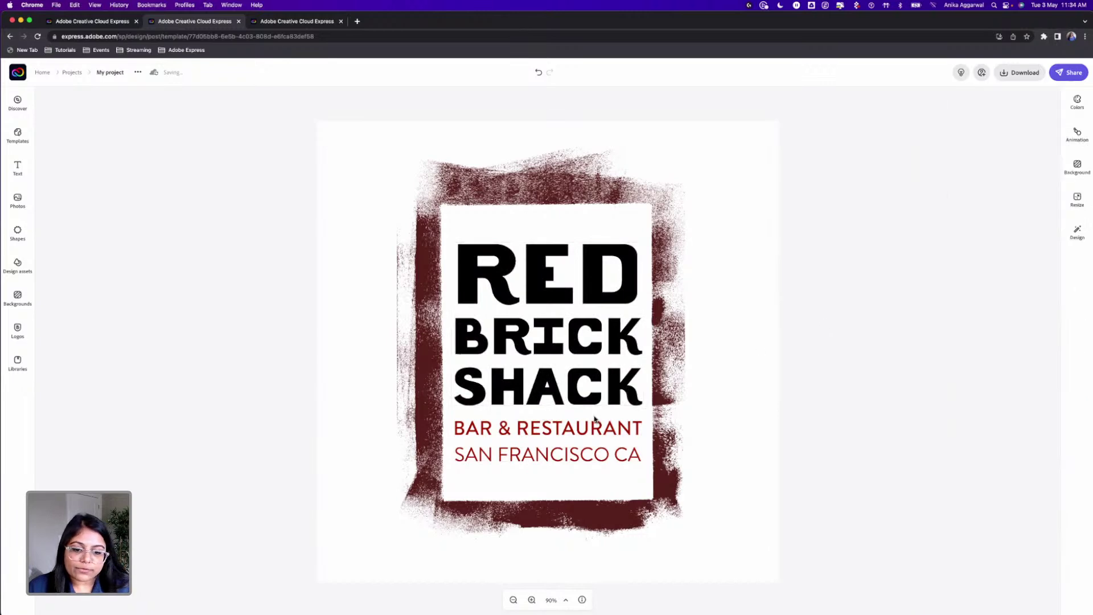
Step: Make the BAR & RESTAURANT and SAN FRANCISCO CA text black as well
{"action": "left_click", "coordinate": [583, 432]}
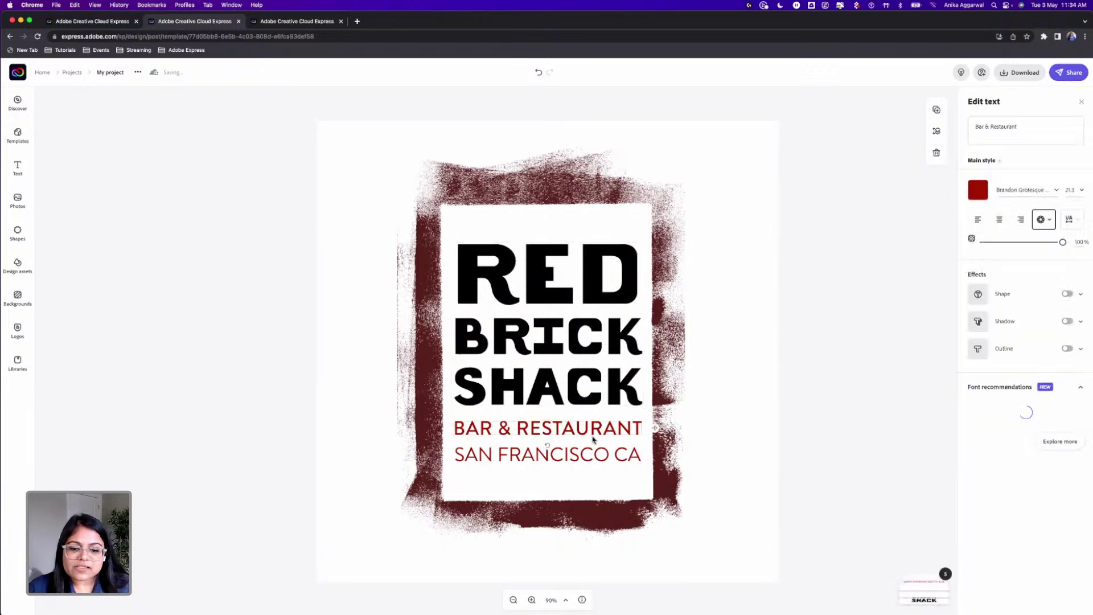
{"action": "left_click", "coordinate": [978, 192]}
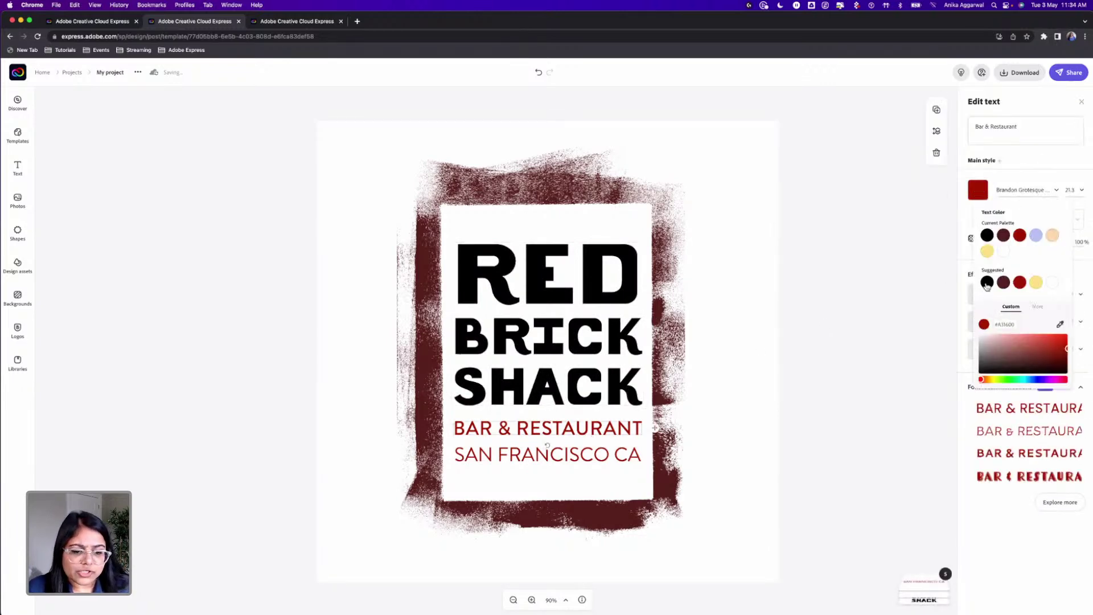
{"action": "left_click", "coordinate": [988, 283]}
{"action": "left_click", "coordinate": [548, 454]}
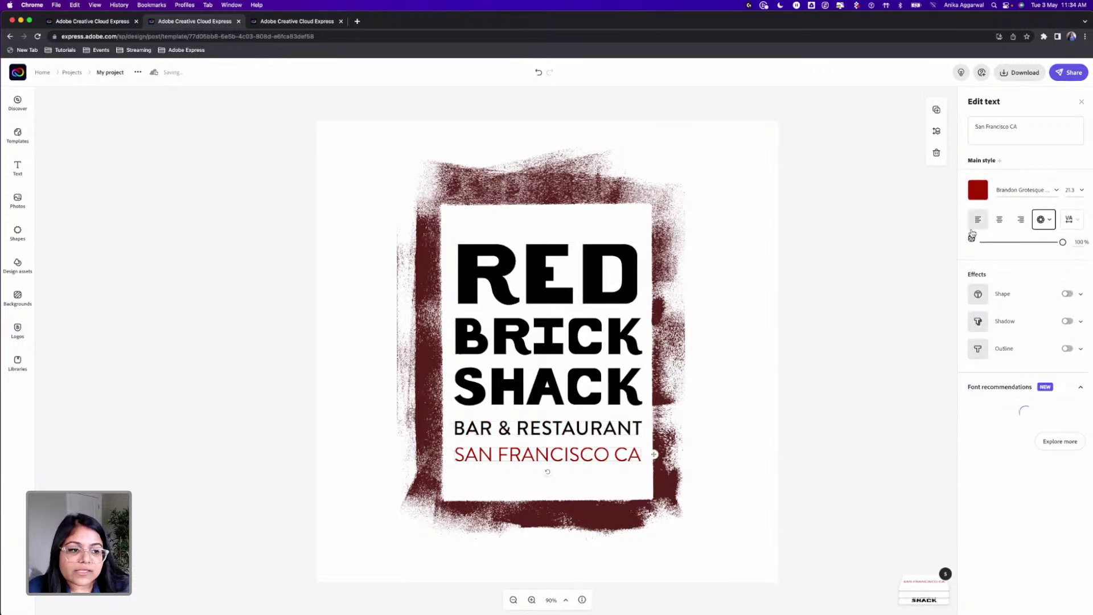
{"action": "left_click", "coordinate": [977, 189]}
{"action": "left_click", "coordinate": [979, 373]}
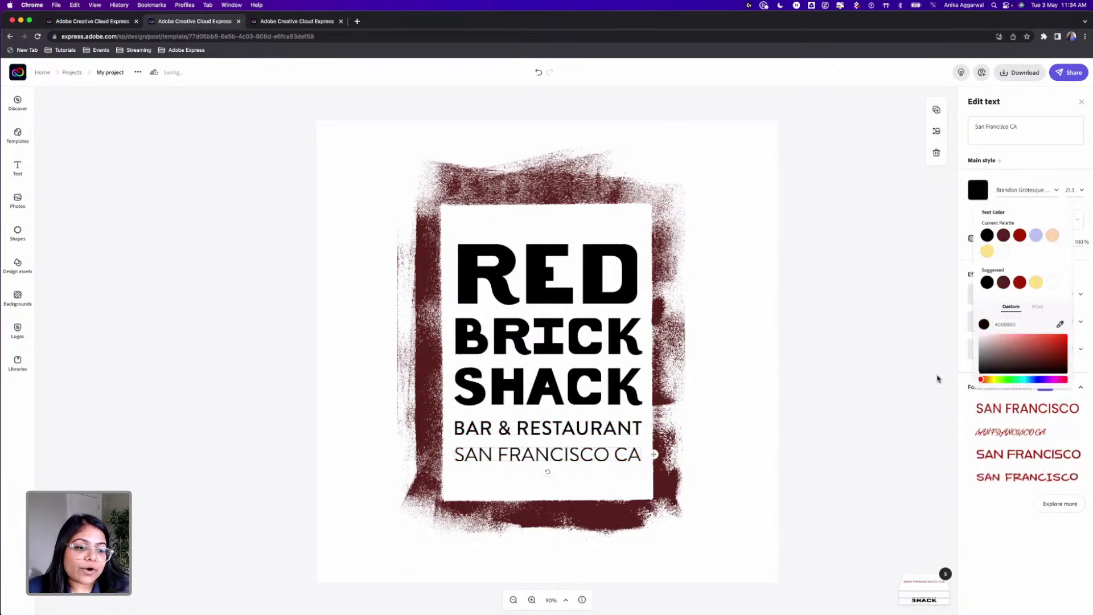
{"action": "left_click", "coordinate": [596, 194]}
{"action": "left_click", "coordinate": [586, 182]}
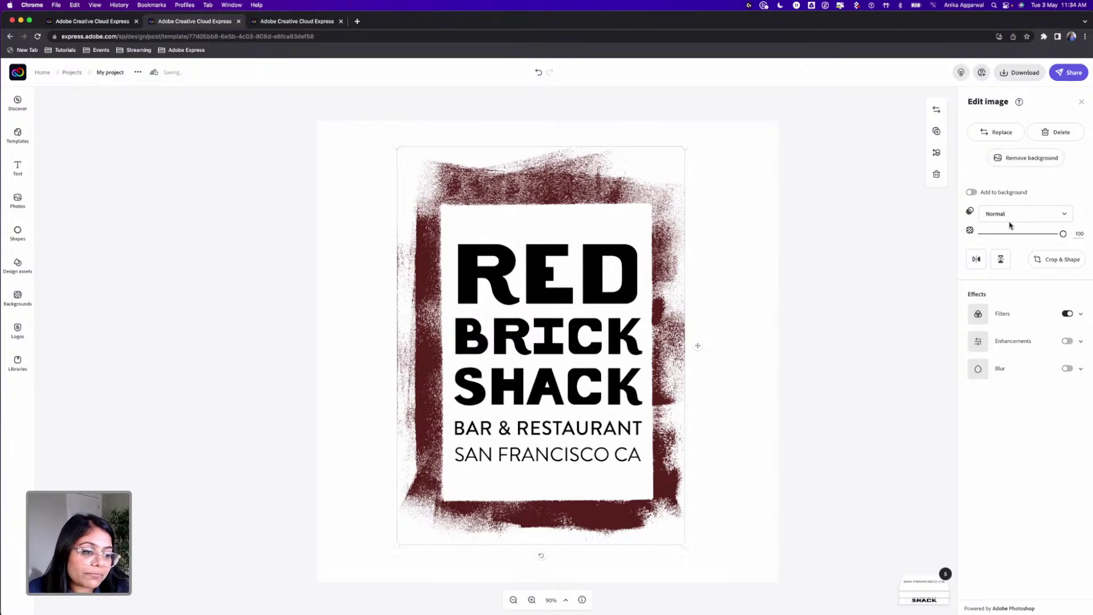
Step: Set the frame's Duotone shadow colour to black and delete the SAN FRANCISCO CA line
{"action": "left_click", "coordinate": [1079, 316]}
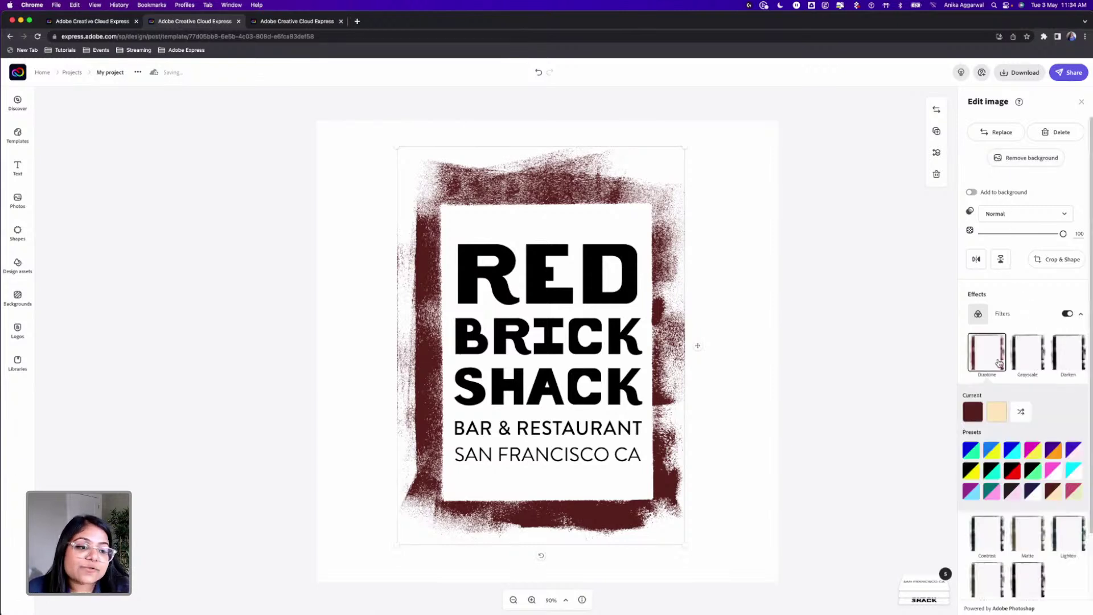
{"action": "left_click", "coordinate": [973, 411]}
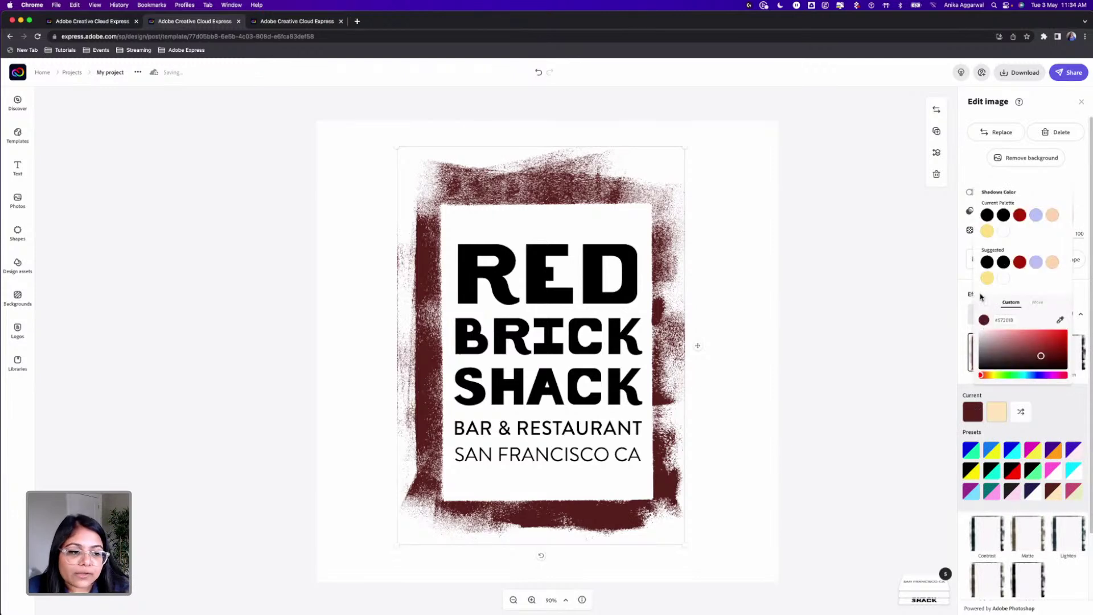
{"action": "left_click", "coordinate": [1003, 262]}
{"action": "left_click", "coordinate": [888, 285]}
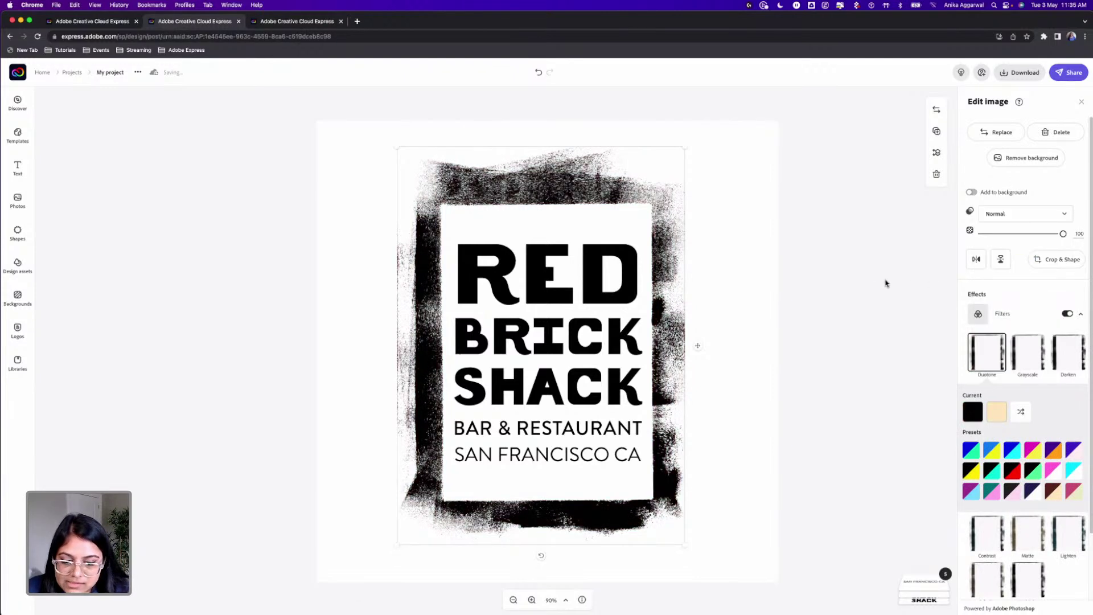
{"action": "left_click", "coordinate": [874, 269]}
{"action": "left_click", "coordinate": [526, 458]}
{"action": "key", "text": "Delete"}
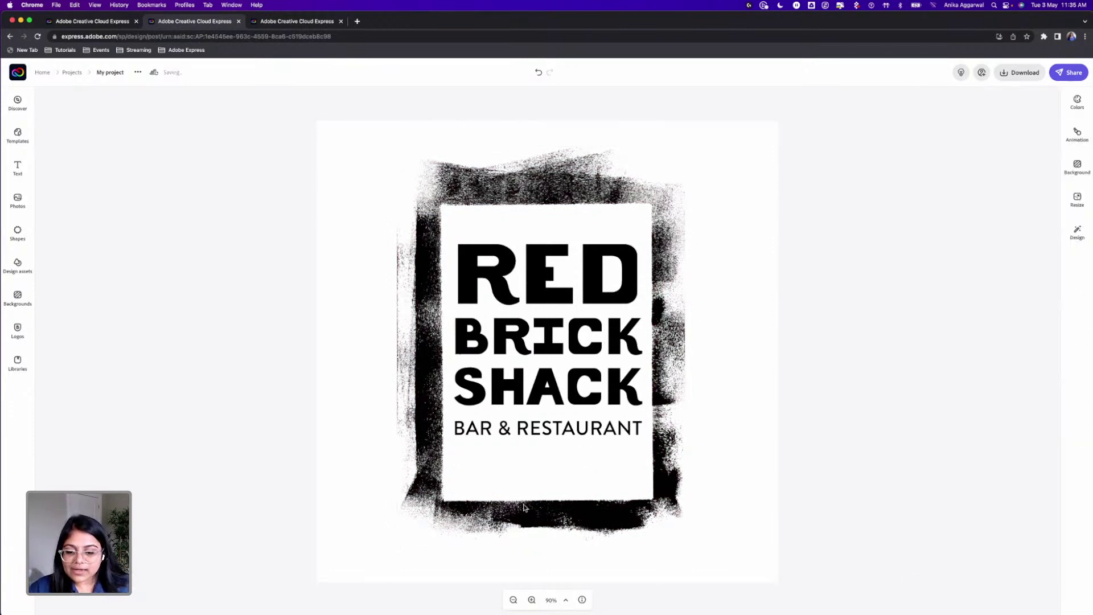
Step: Shrink the black brush-stroke frame slightly, then delete it
{"action": "left_click", "coordinate": [524, 505]}
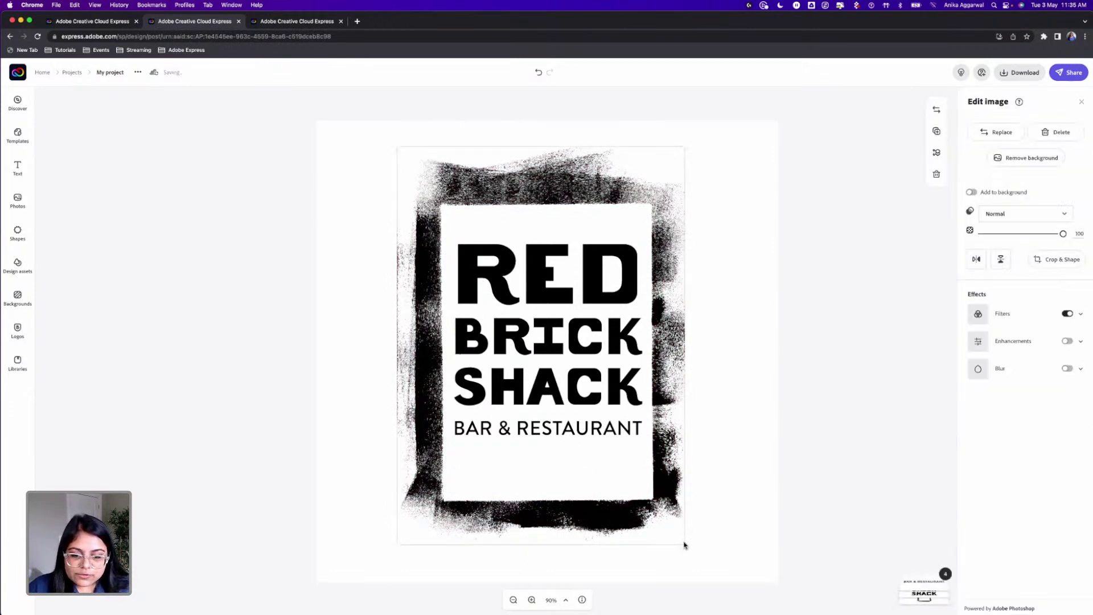
{"action": "left_click_drag", "start_coordinate": [684, 543], "coordinate": [675, 510]}
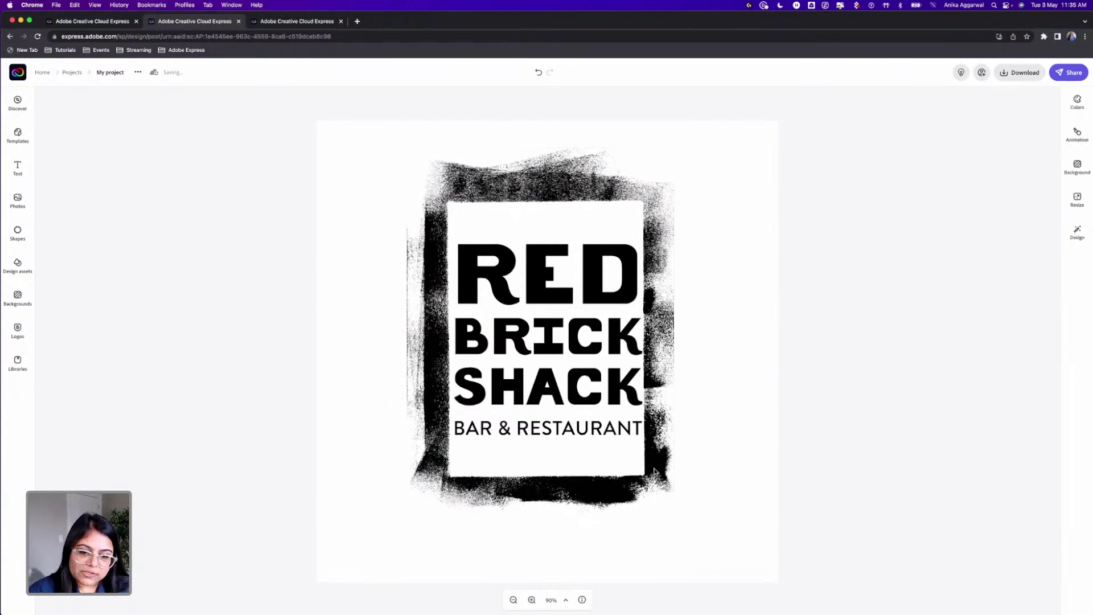
{"action": "key", "text": "Delete"}
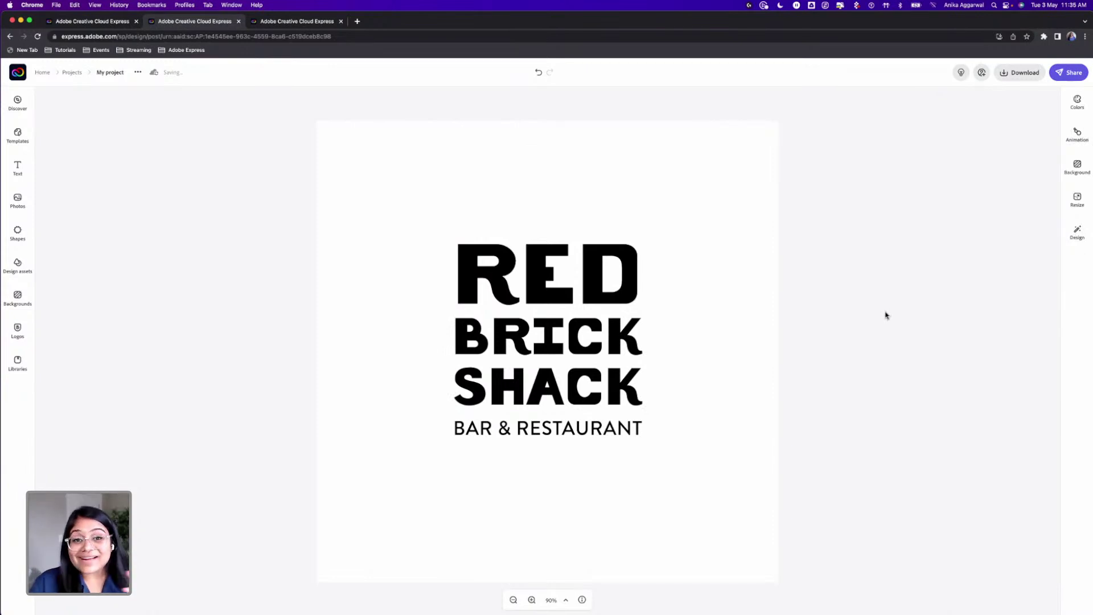
Step: Download the logo as a PNG with a transparent background, then go home
{"action": "left_click", "coordinate": [1007, 77]}
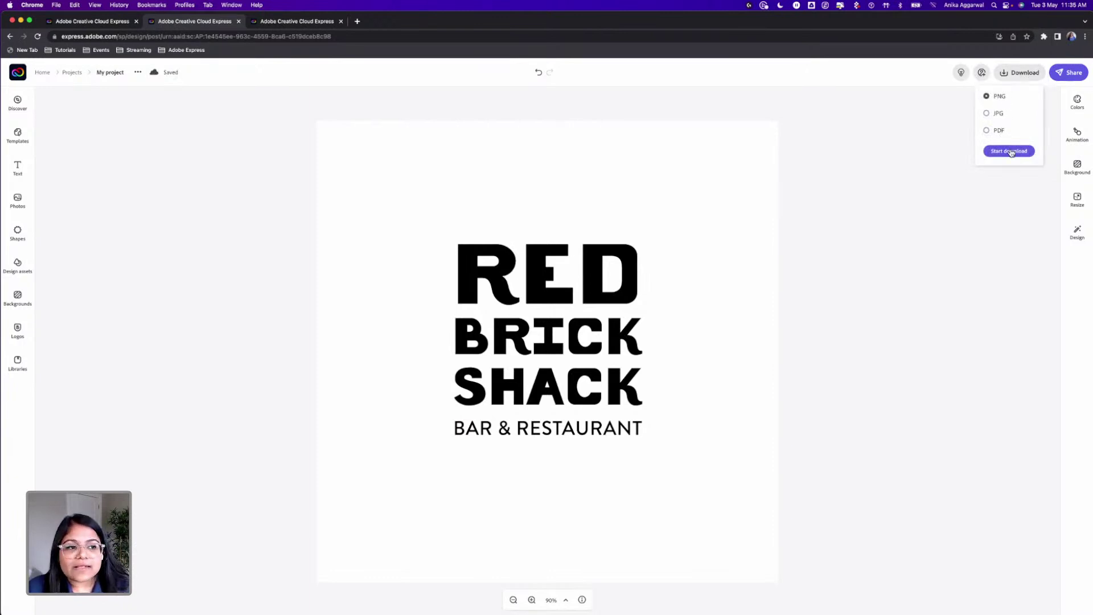
{"action": "left_click", "coordinate": [1010, 152]}
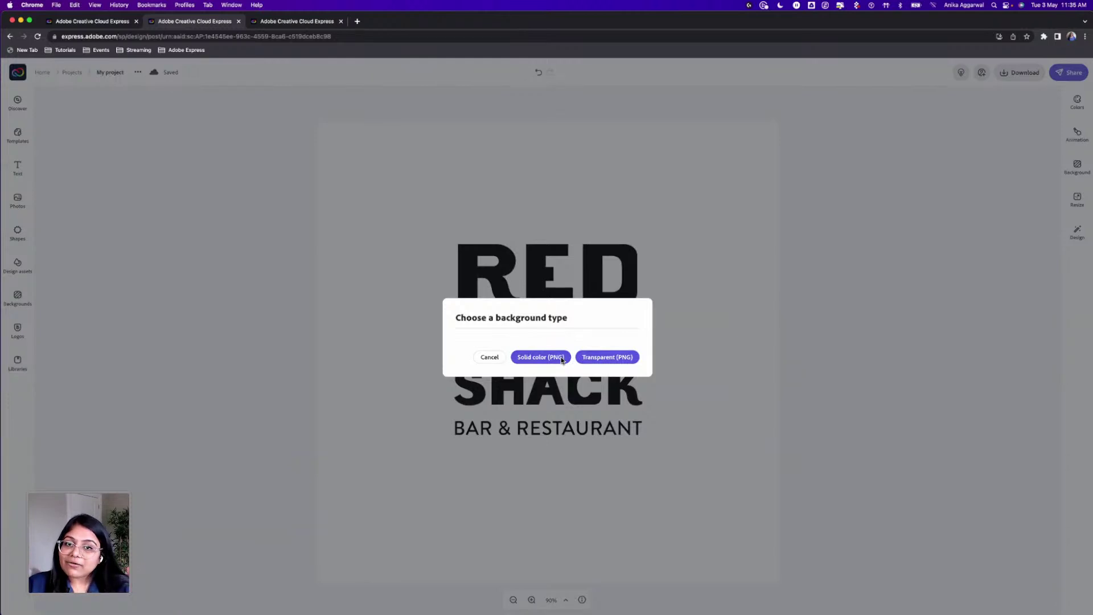
{"action": "left_click", "coordinate": [619, 358]}
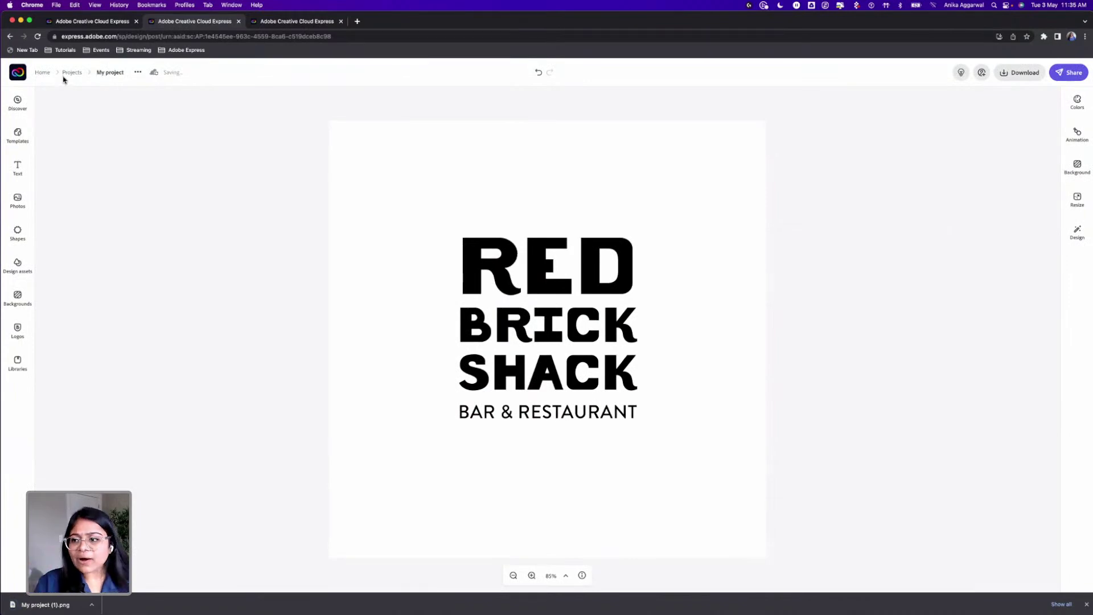
{"action": "left_click", "coordinate": [44, 74]}
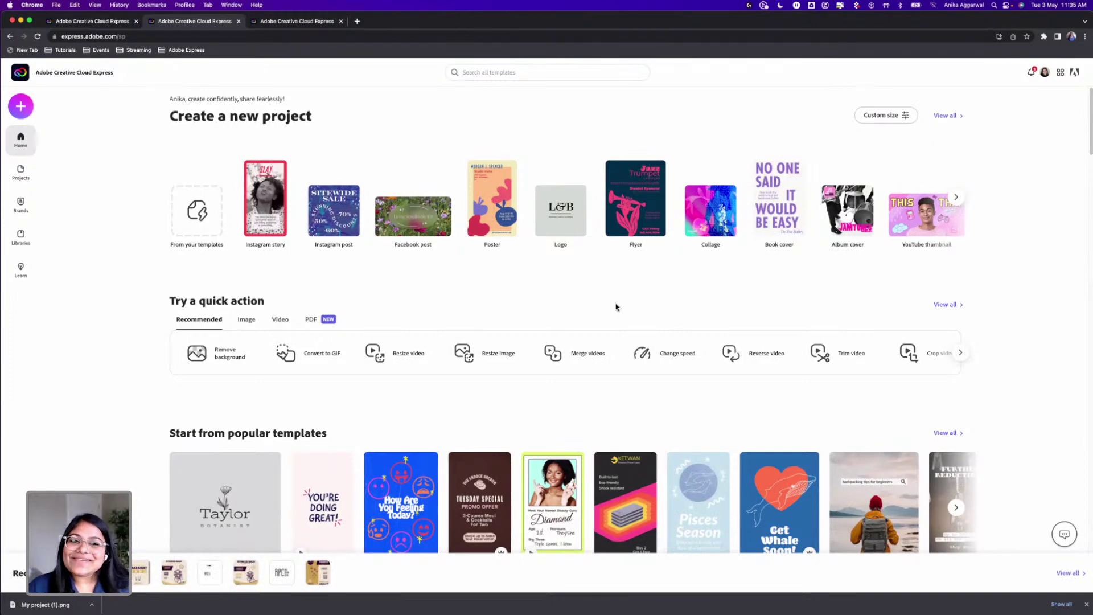
Step: Create a new blank flyer from the + Create new menu
{"action": "left_click", "coordinate": [21, 107]}
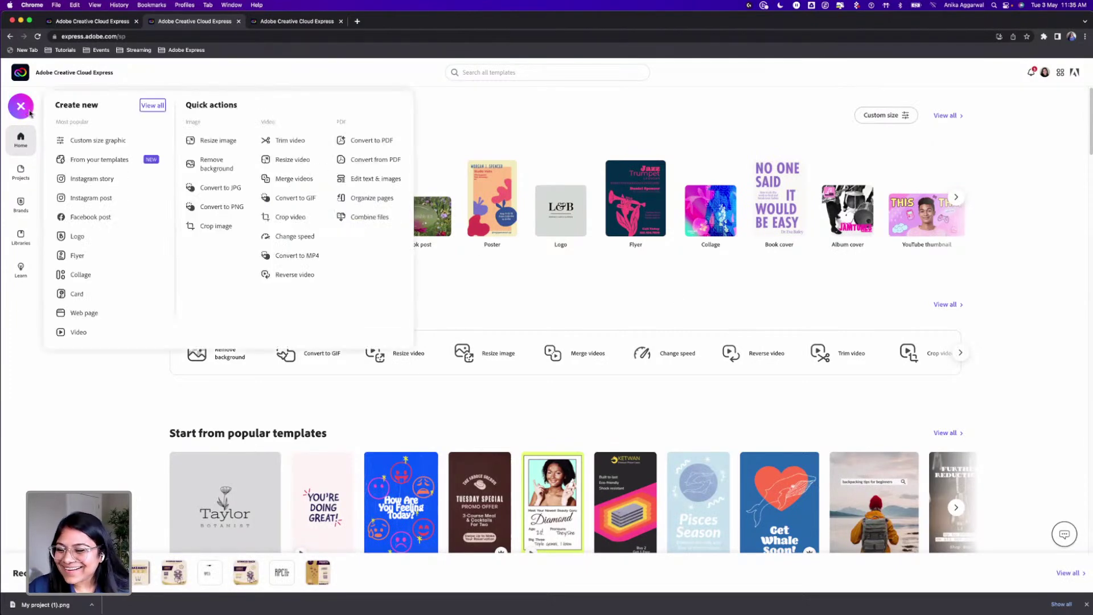
{"action": "left_click", "coordinate": [86, 257]}
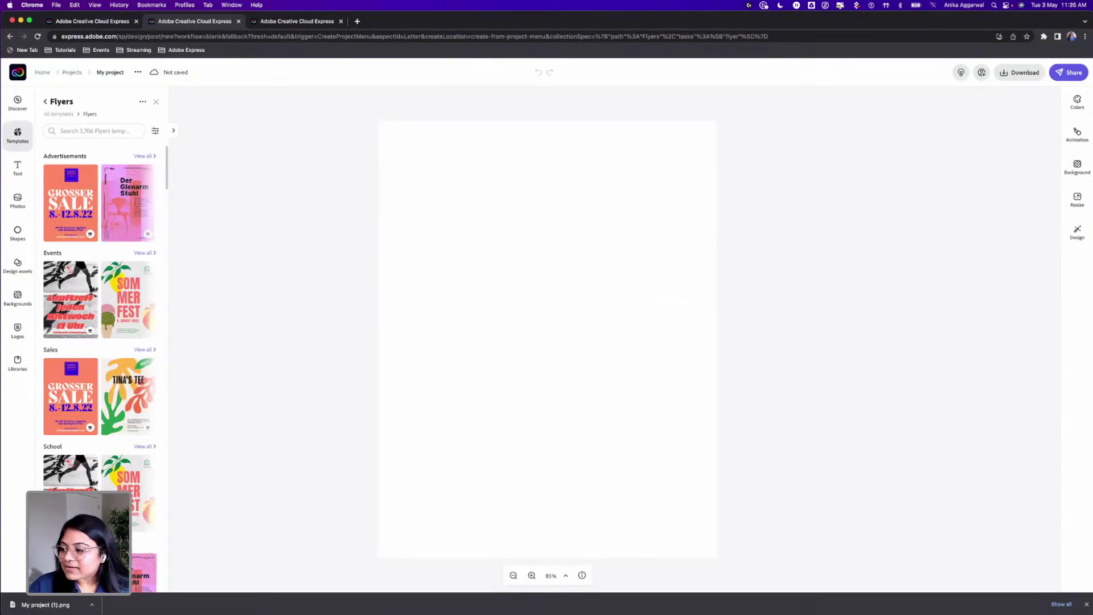
{"action": "left_click", "coordinate": [16, 230]}
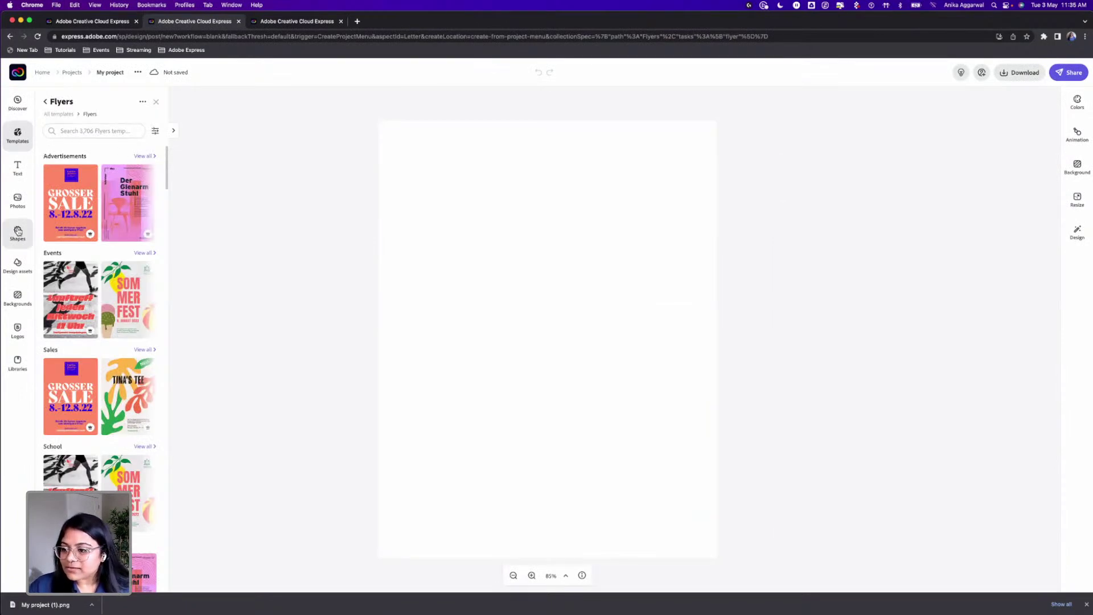
Step: Search shapes for 'circle' and add an ellipse to the flyer
{"action": "left_click", "coordinate": [88, 122]}
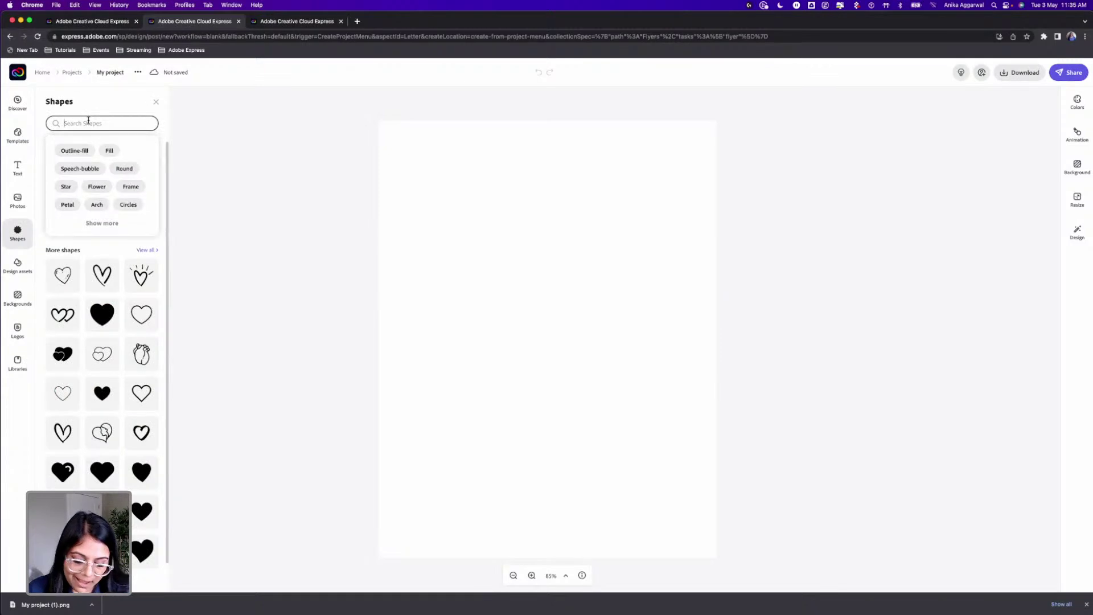
{"action": "type", "text": "circle"}
{"action": "key", "text": "Return"}
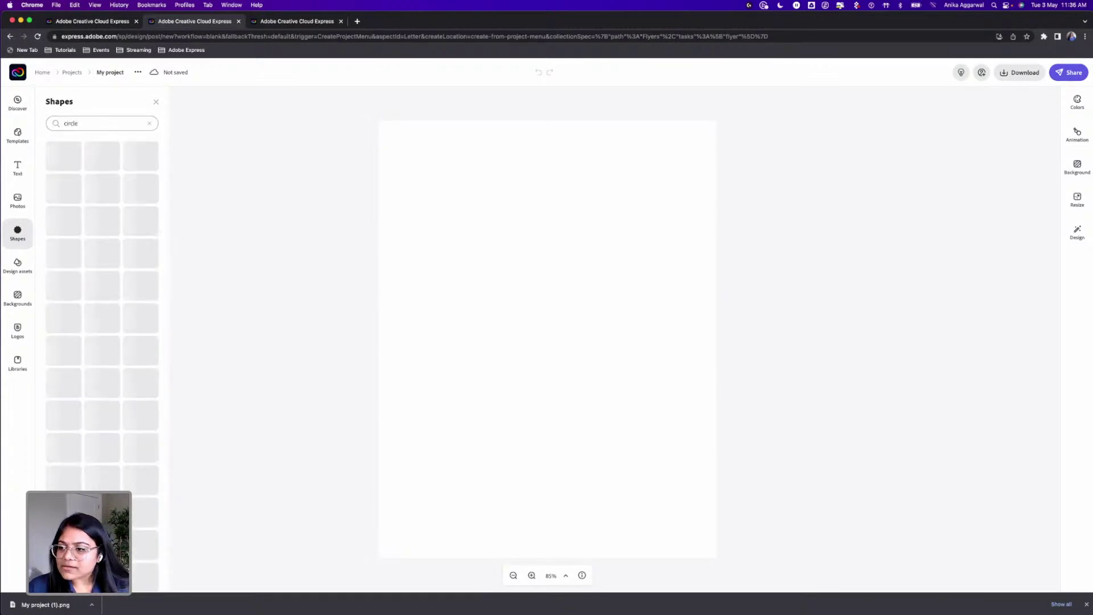
{"action": "left_click", "coordinate": [142, 179]}
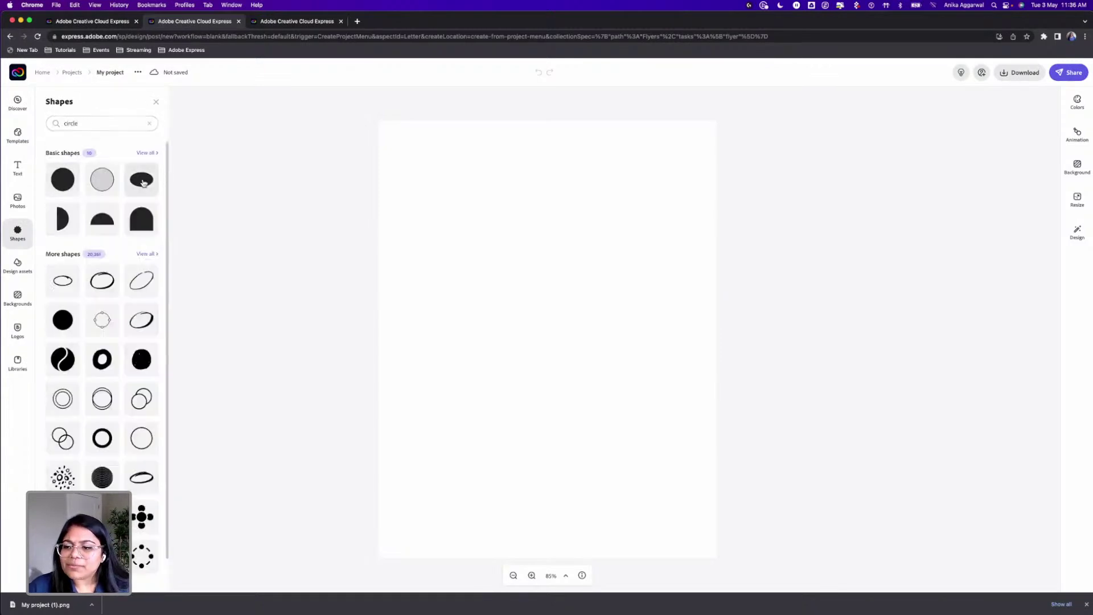
Step: Enlarge and centre the ellipse across the page, then drop in the ColorPalette image
{"action": "left_click_drag", "start_coordinate": [559, 349], "coordinate": [488, 368]}
{"action": "left_click", "coordinate": [522, 370]}
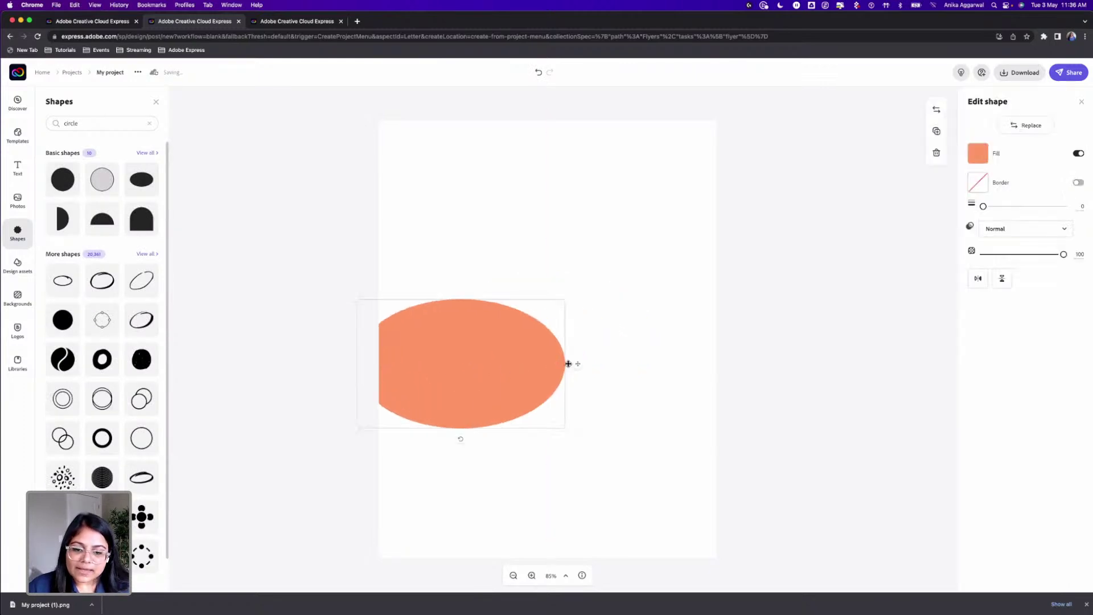
{"action": "left_click_drag", "start_coordinate": [565, 300], "coordinate": [776, 171]}
{"action": "left_click_drag", "start_coordinate": [643, 300], "coordinate": [628, 340]}
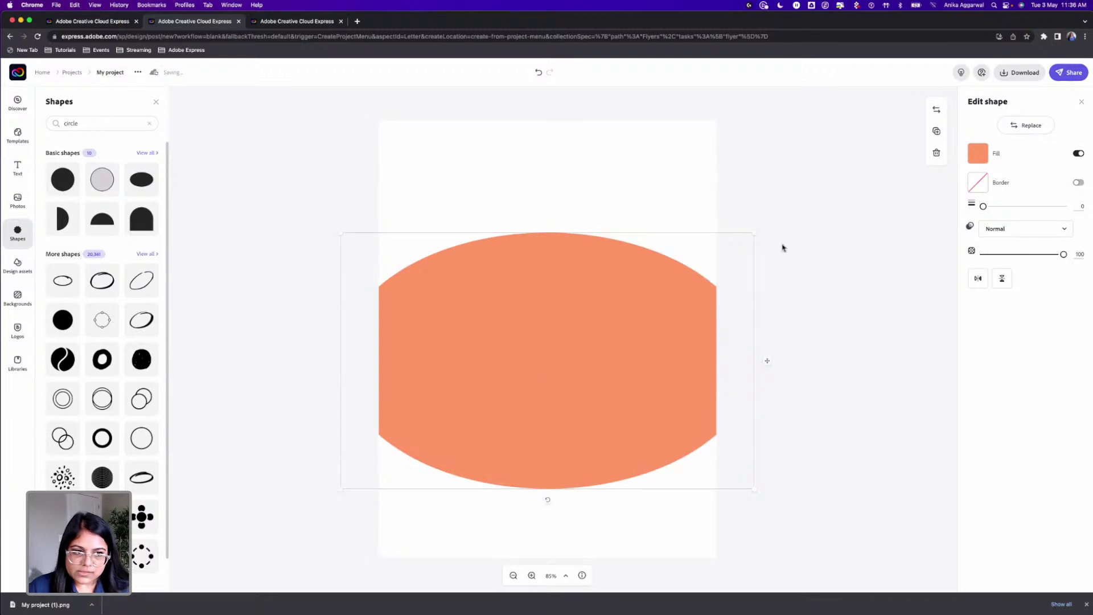
{"action": "left_click", "coordinate": [674, 182]}
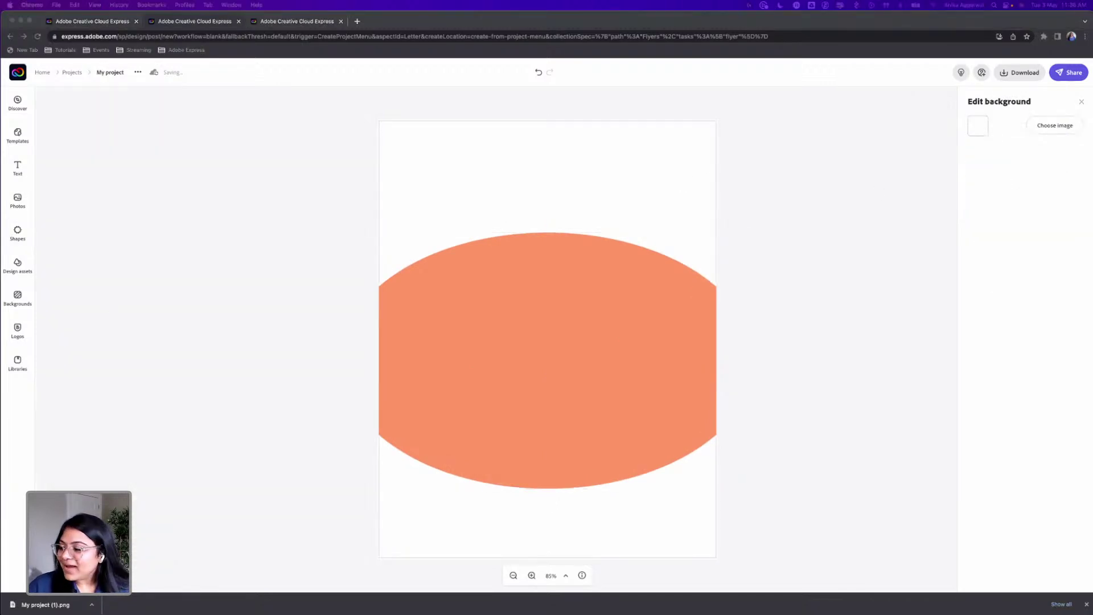
{"action": "left_click_drag", "start_coordinate": [36, 332], "coordinate": [584, 176]}
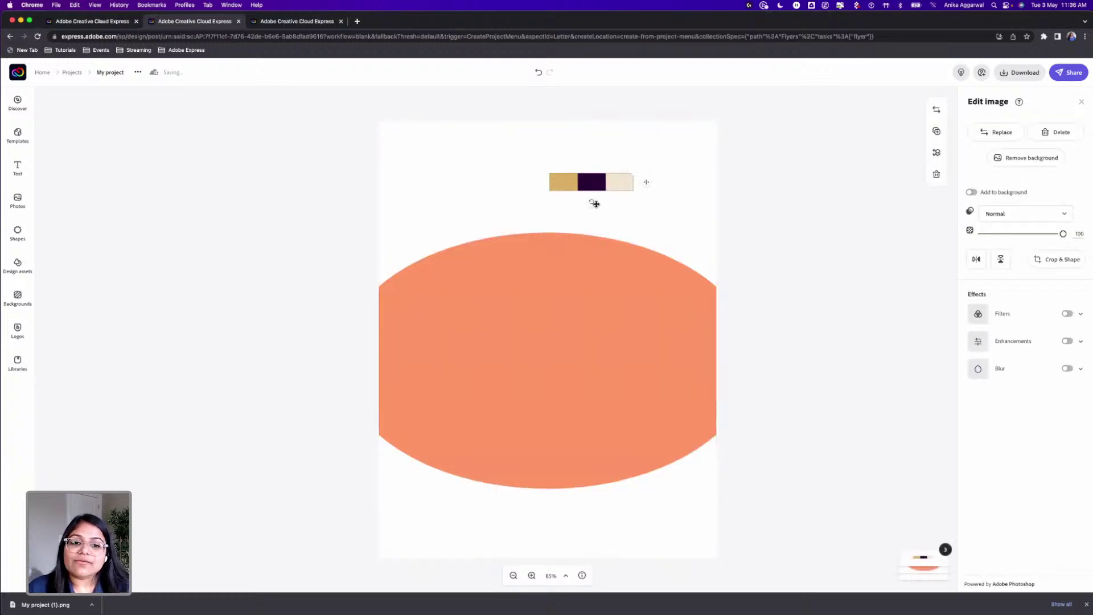
Step: Move the palette image to the upper right and open the StarWars library in Libraries
{"action": "left_click", "coordinate": [626, 212]}
{"action": "left_click_drag", "start_coordinate": [607, 179], "coordinate": [655, 165]}
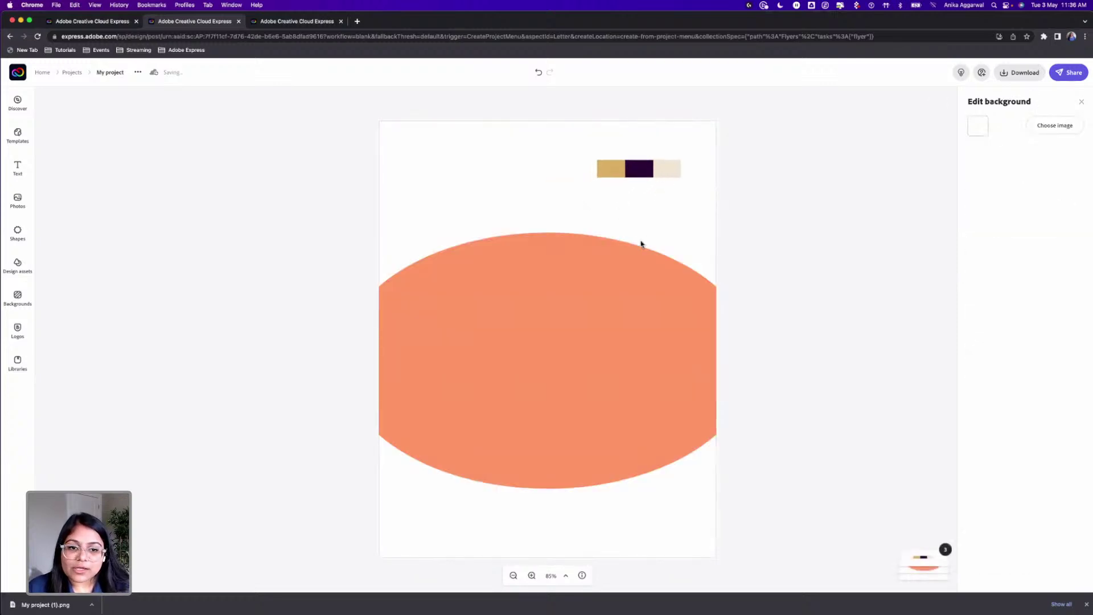
{"action": "left_click", "coordinate": [18, 363]}
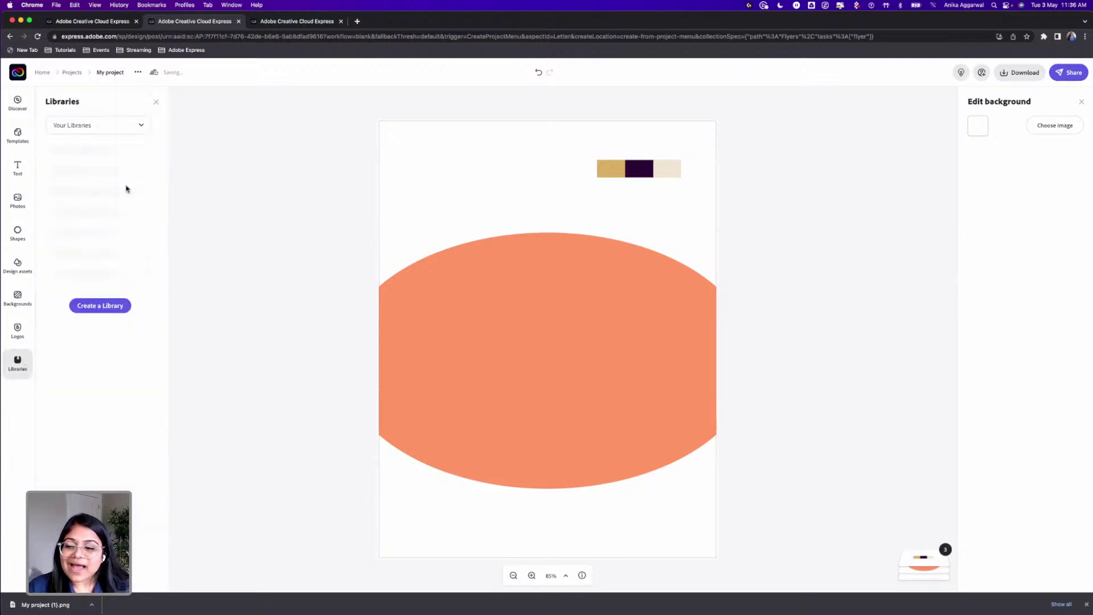
{"action": "left_click", "coordinate": [101, 133]}
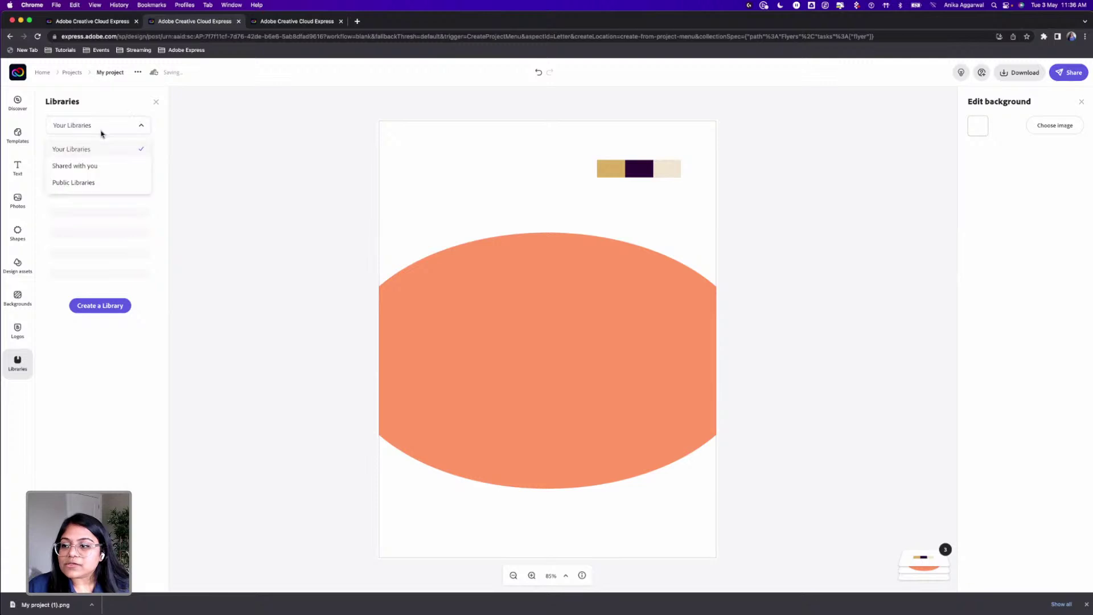
{"action": "left_click", "coordinate": [263, 159]}
{"action": "left_click", "coordinate": [20, 355]}
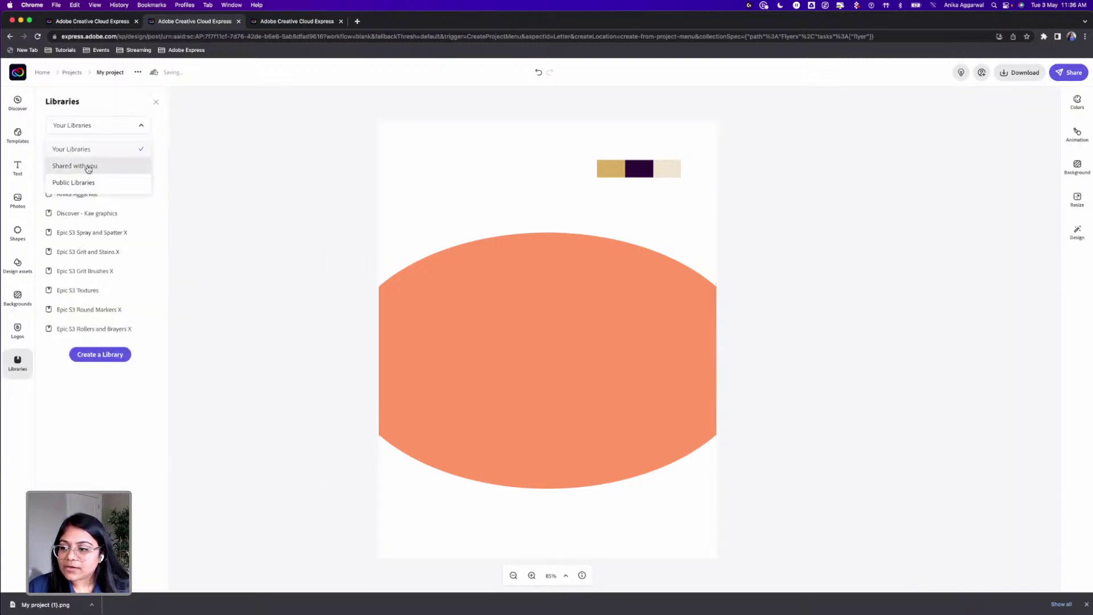
{"action": "left_click", "coordinate": [129, 200]}
{"action": "left_click", "coordinate": [17, 361]}
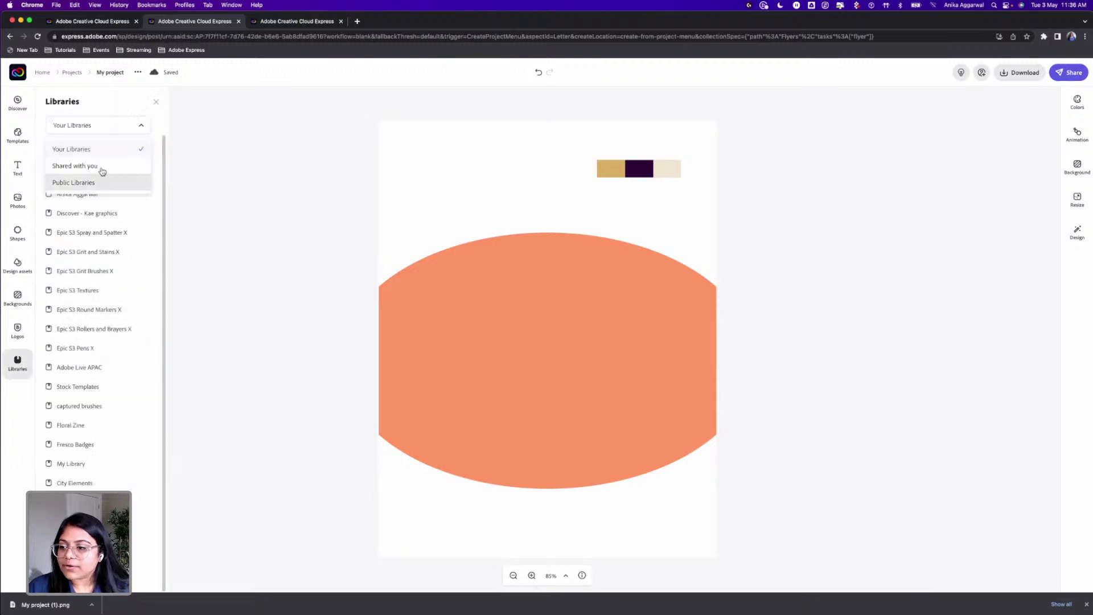
{"action": "left_click", "coordinate": [139, 126]}
{"action": "left_click", "coordinate": [96, 176]}
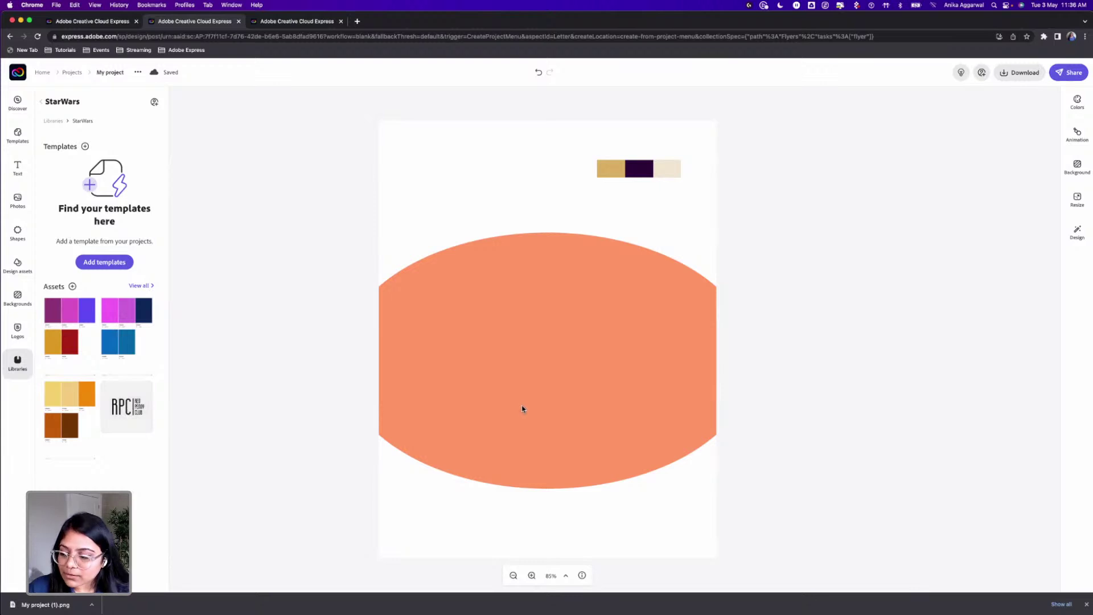
Step: Eyedrop the palette's light beige (#F0E6D1) into the ellipse's fill, replacing its orange
{"action": "left_click", "coordinate": [589, 334]}
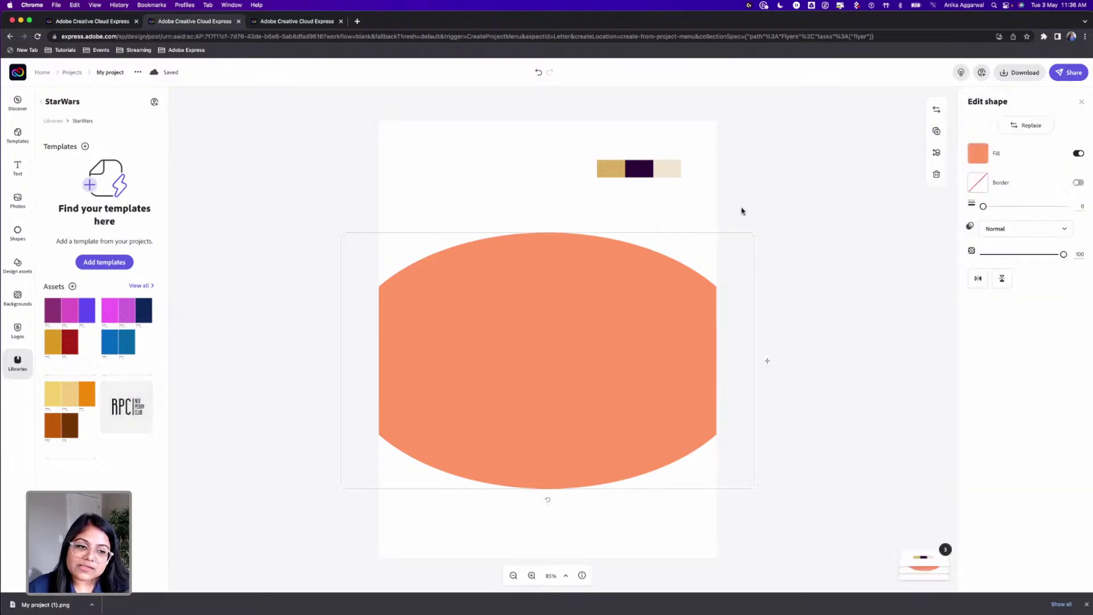
{"action": "left_click", "coordinate": [980, 154]}
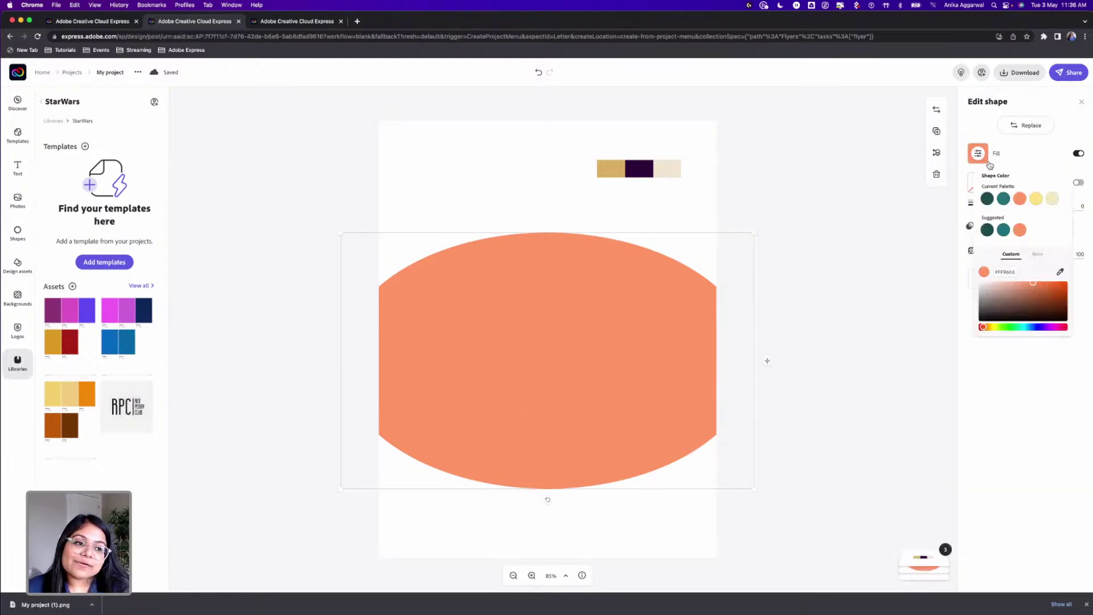
{"action": "left_click", "coordinate": [1060, 273]}
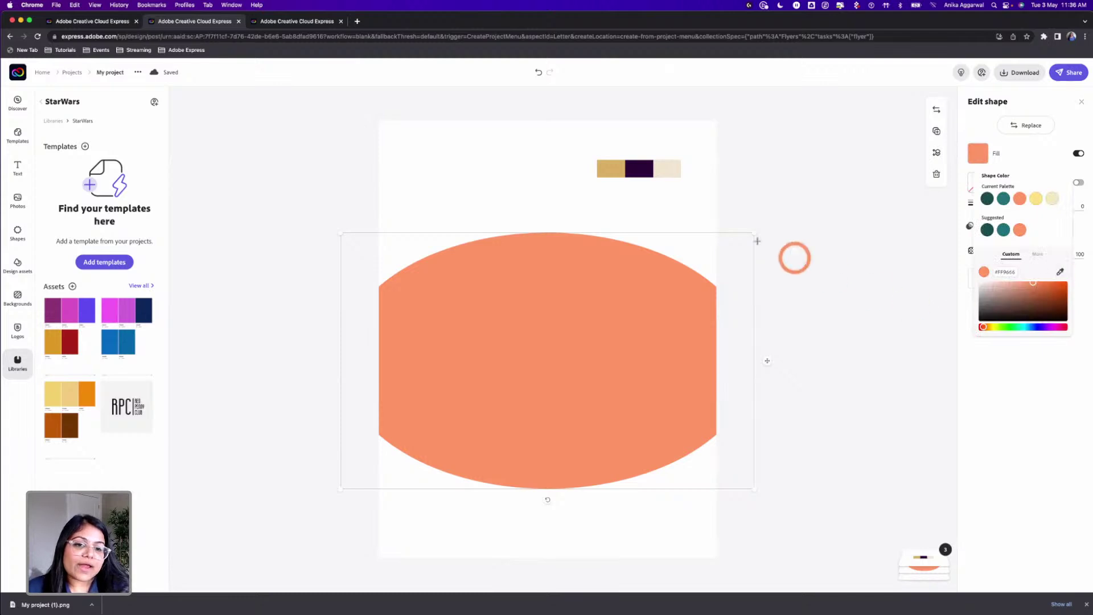
{"action": "left_click", "coordinate": [614, 170]}
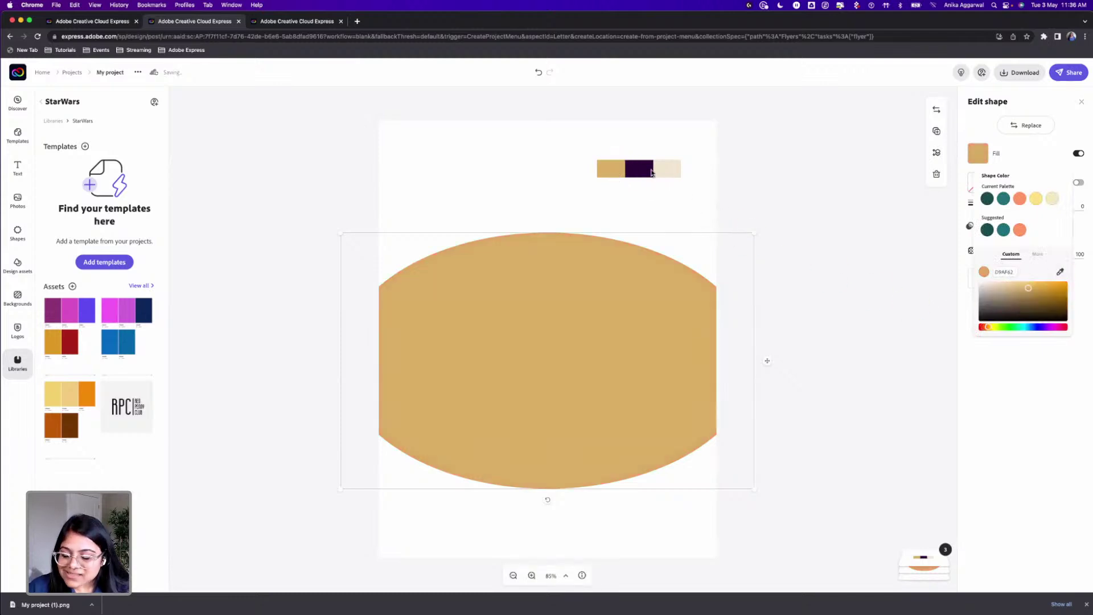
{"action": "left_click", "coordinate": [1060, 272]}
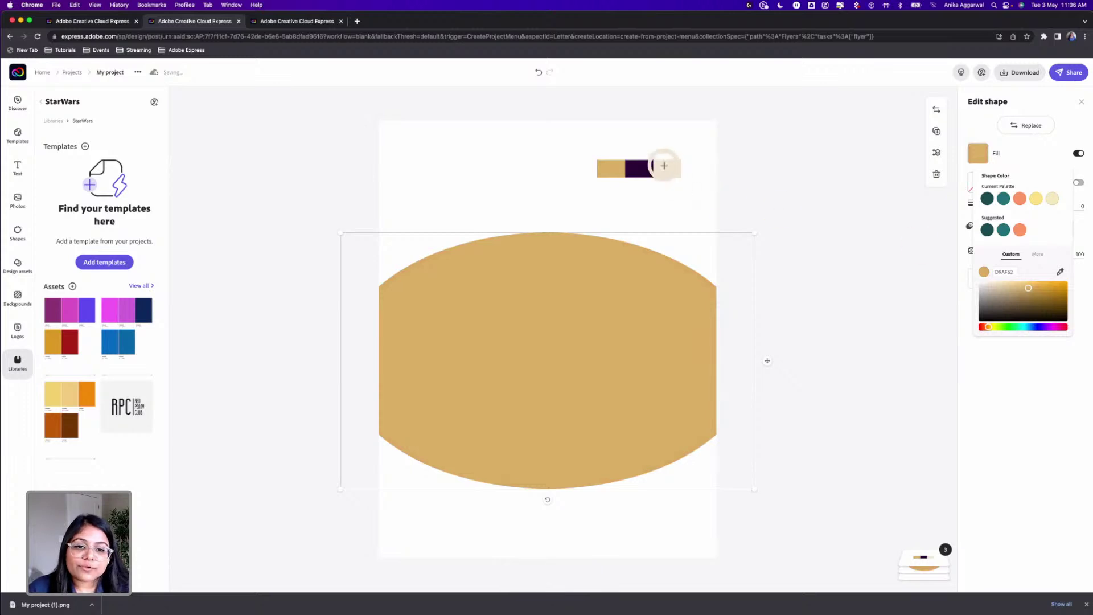
{"action": "left_click", "coordinate": [663, 166]}
{"action": "left_click", "coordinate": [662, 201]}
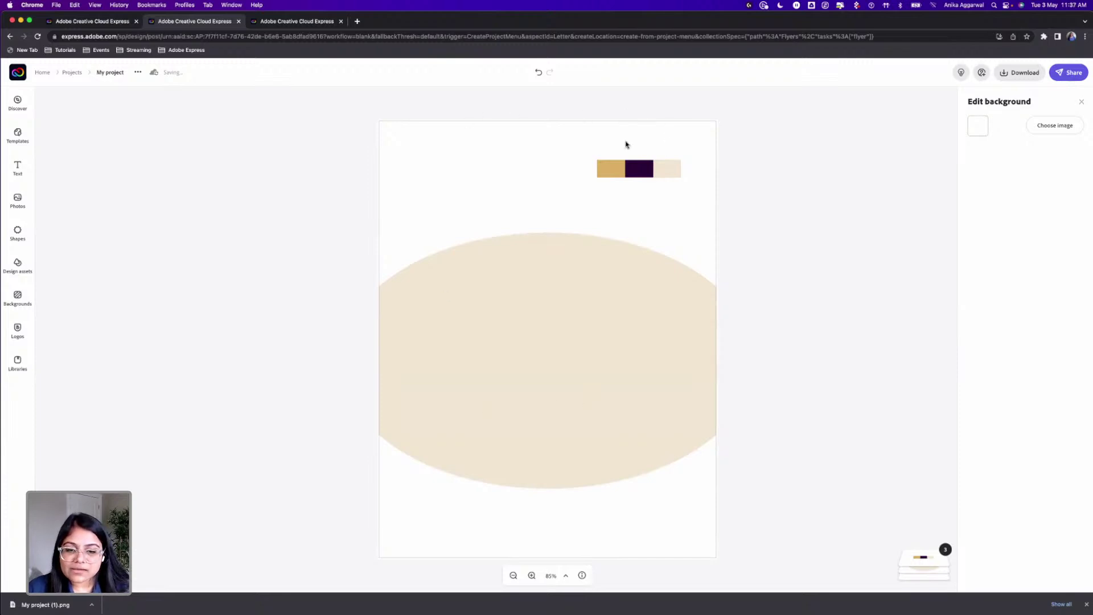
Step: Fill the page background with the cream palette swatch using the eyedropper
{"action": "left_click", "coordinate": [982, 127]}
{"action": "left_click", "coordinate": [1061, 244]}
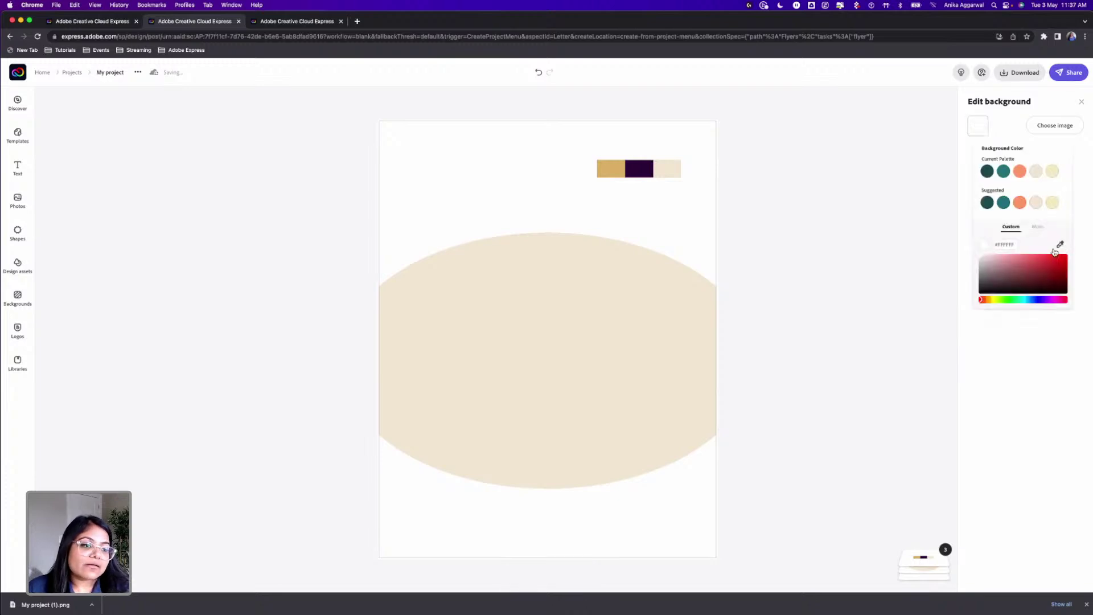
{"action": "left_click", "coordinate": [670, 169]}
{"action": "left_click", "coordinate": [615, 379]}
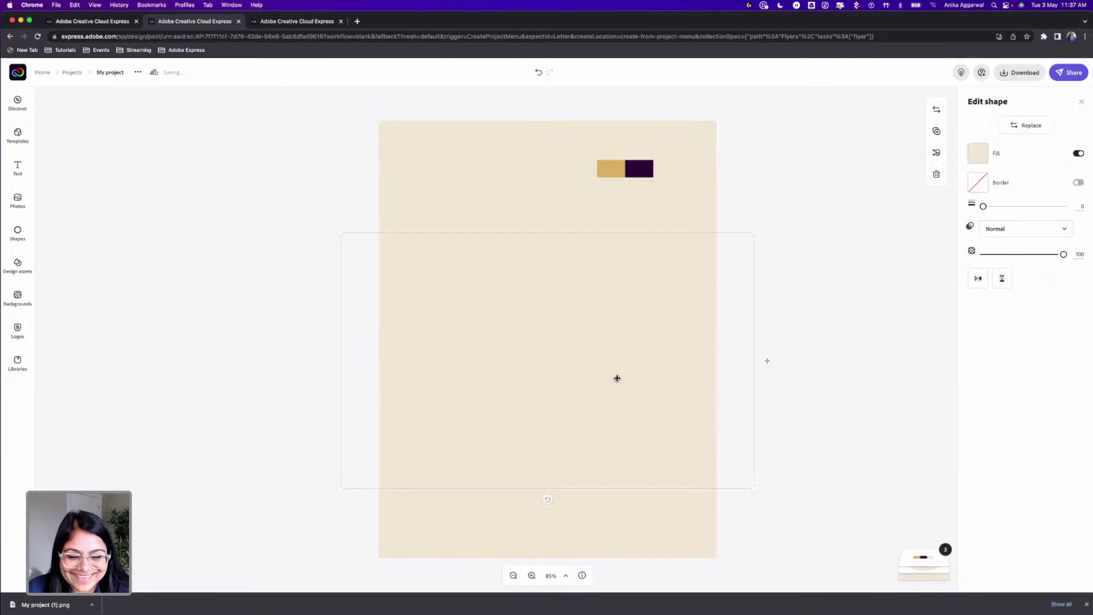
Step: Search Shapes for 'rectangle' and add a rectangle to the flyer
{"action": "left_click", "coordinate": [19, 244]}
{"action": "double_click", "coordinate": [85, 122]}
{"action": "type", "text": "rectangle"}
{"action": "key", "text": "Return"}
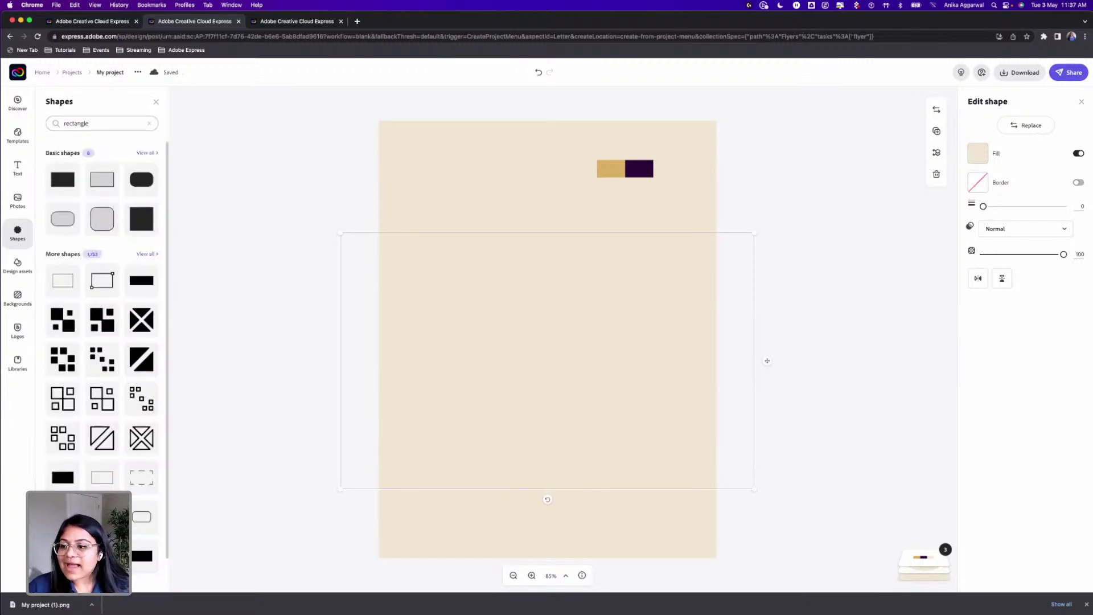
{"action": "left_click", "coordinate": [62, 180]}
Step: Stretch the rectangle across the page bottom and layer it behind the beige ellipse
{"action": "left_click_drag", "start_coordinate": [528, 349], "coordinate": [441, 516]}
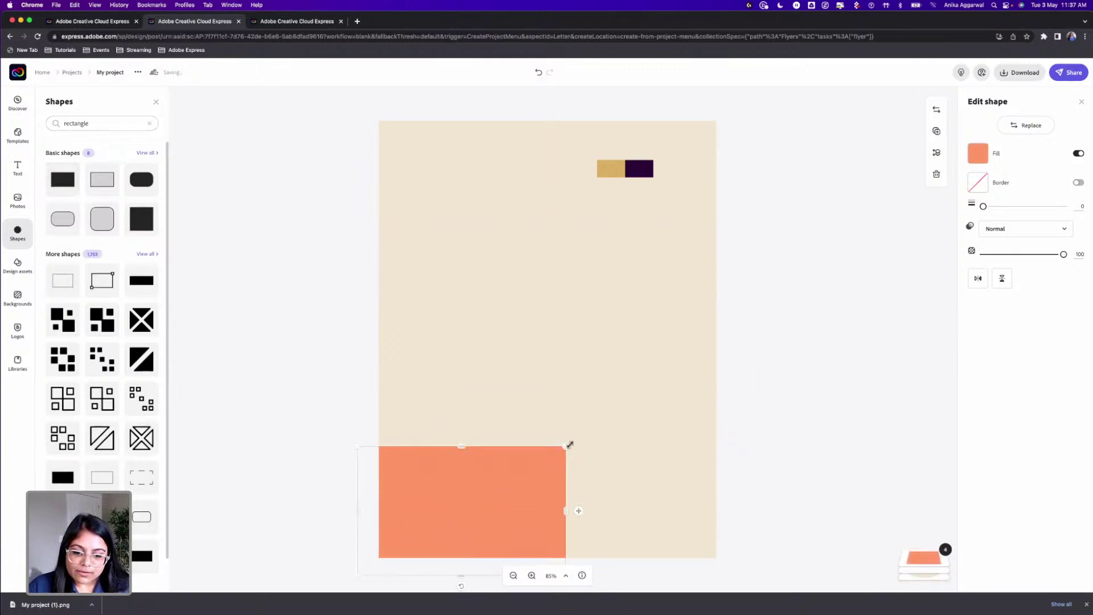
{"action": "left_click_drag", "start_coordinate": [566, 446], "coordinate": [732, 350]}
{"action": "left_click_drag", "start_coordinate": [548, 390], "coordinate": [548, 420]}
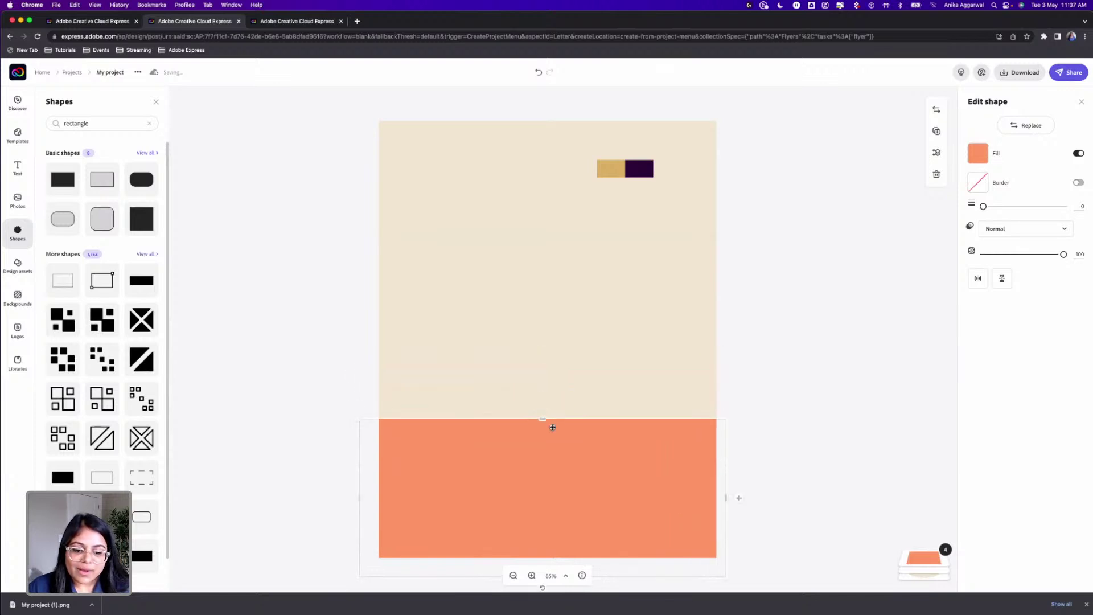
{"action": "mouse_move", "coordinate": [925, 555]}
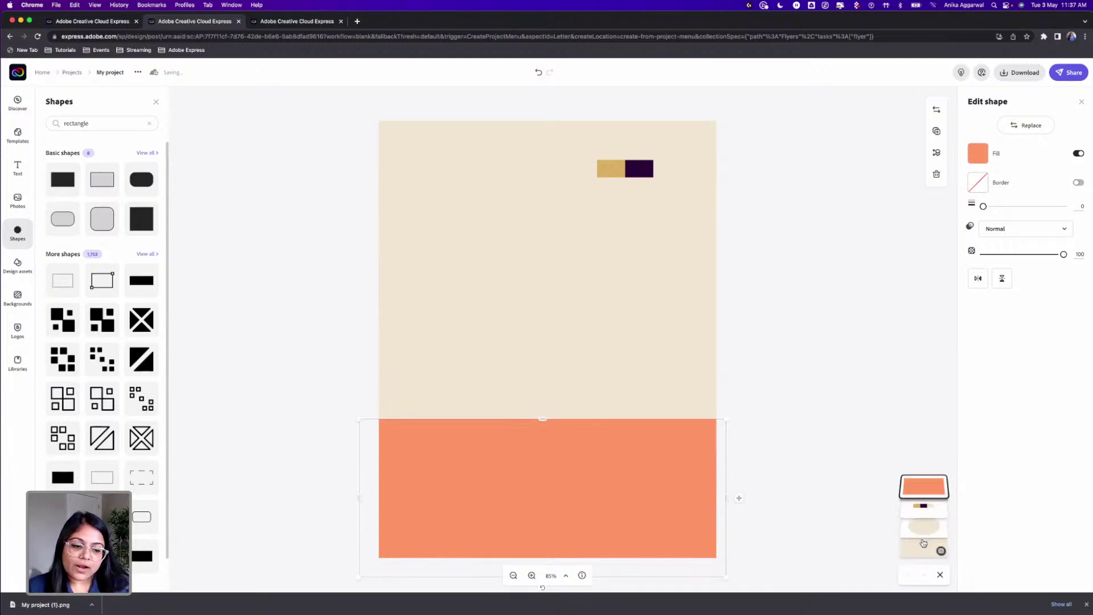
{"action": "mouse_move", "coordinate": [932, 541]}
{"action": "left_mouse_down"}
{"action": "mouse_move", "coordinate": [922, 512]}
{"action": "mouse_move", "coordinate": [922, 531]}
{"action": "left_mouse_up"}
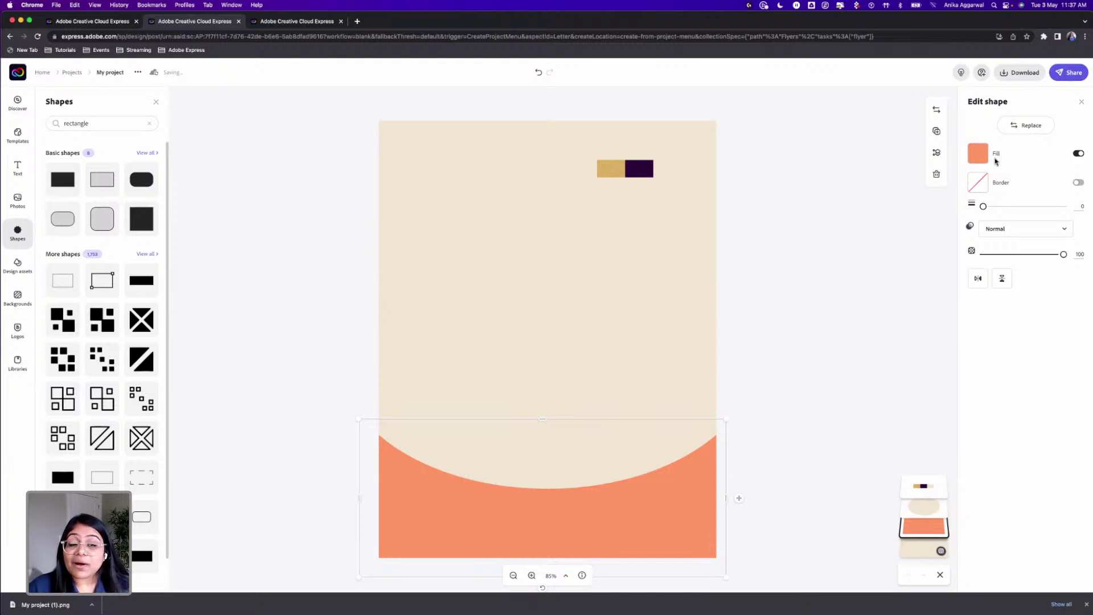
Step: Eyedrop the swatch's dark purple into the bottom curved shape's fill
{"action": "left_click", "coordinate": [978, 153]}
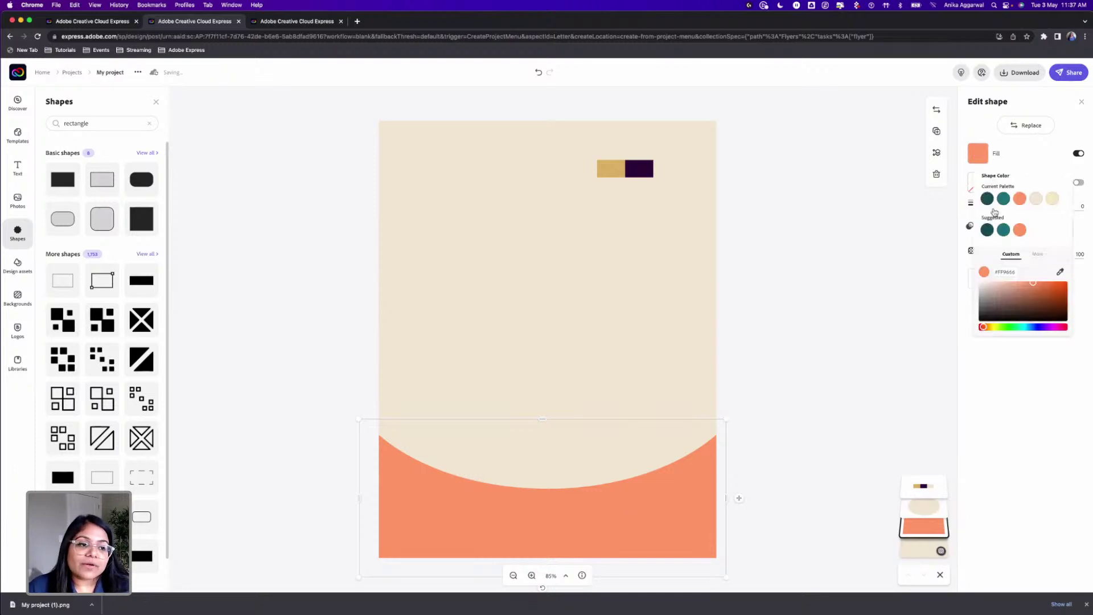
{"action": "left_click", "coordinate": [1059, 271]}
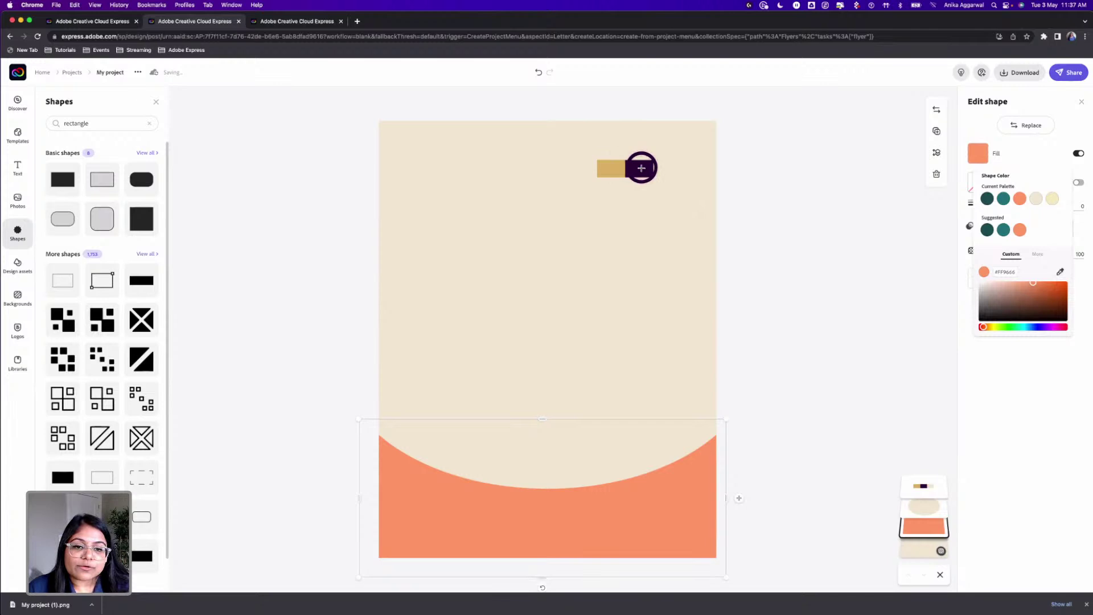
{"action": "left_click", "coordinate": [641, 168]}
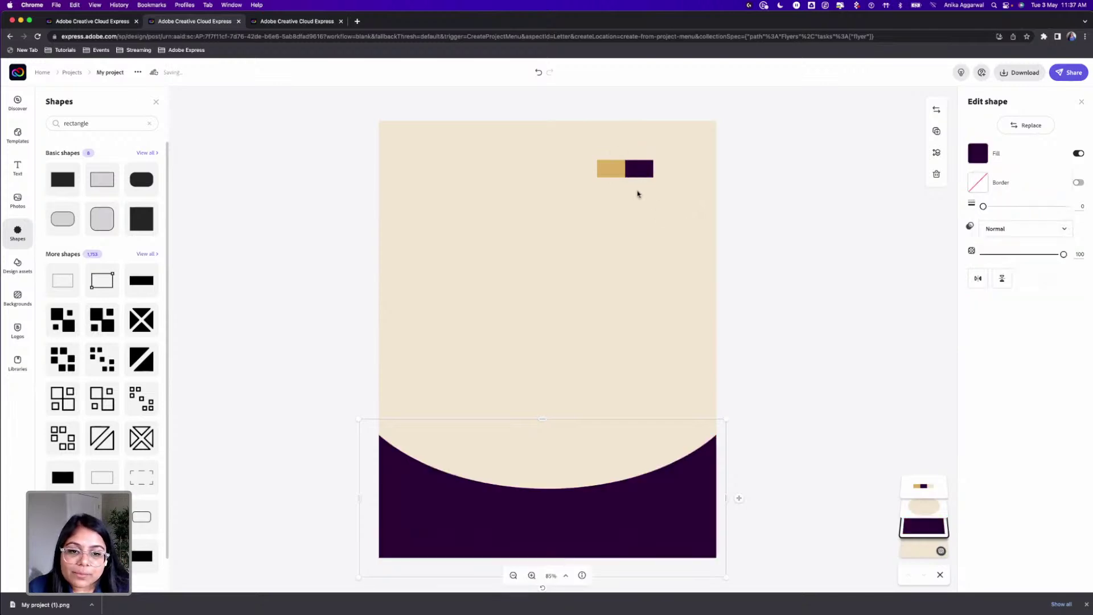
Step: Move the gold-and-purple swatch image lower on the page's right side
{"action": "left_click", "coordinate": [644, 171]}
{"action": "key", "text": "Delete"}
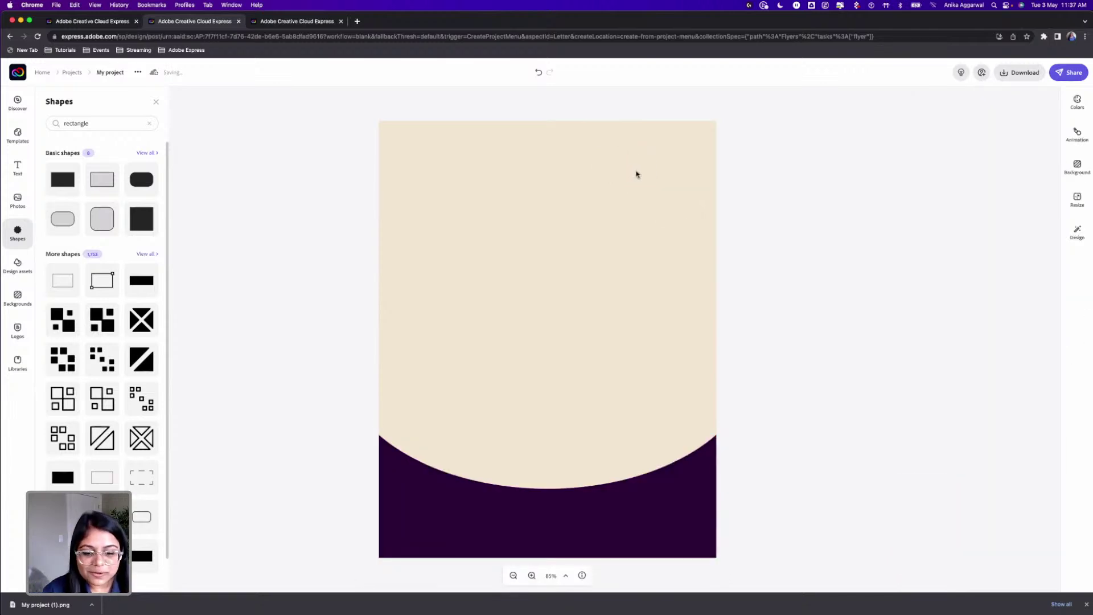
{"action": "key", "text": "super+z"}
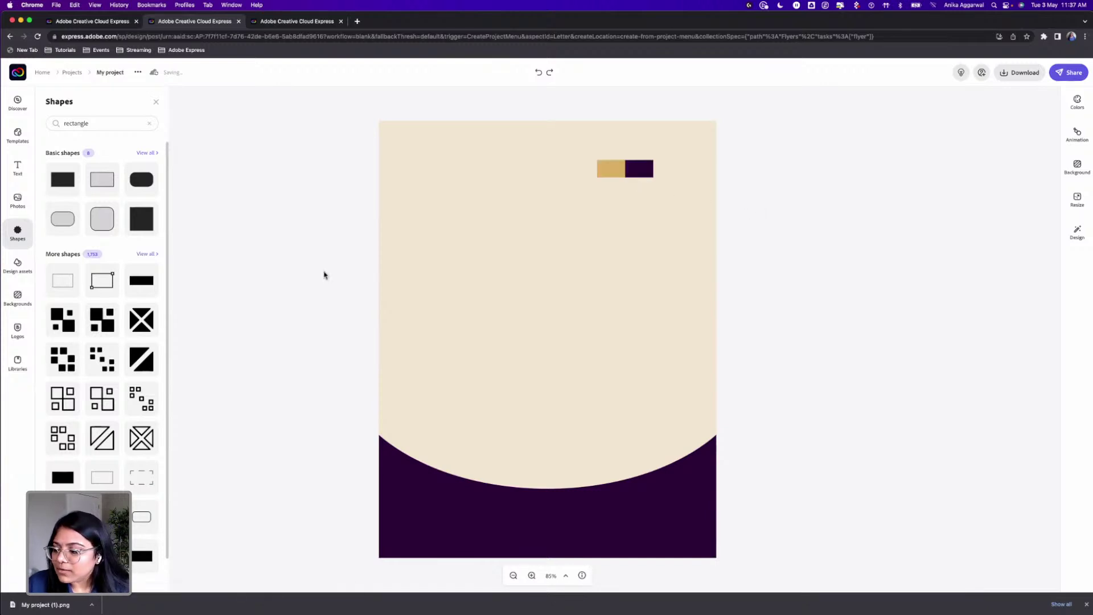
{"action": "key", "text": "super+Tab"}
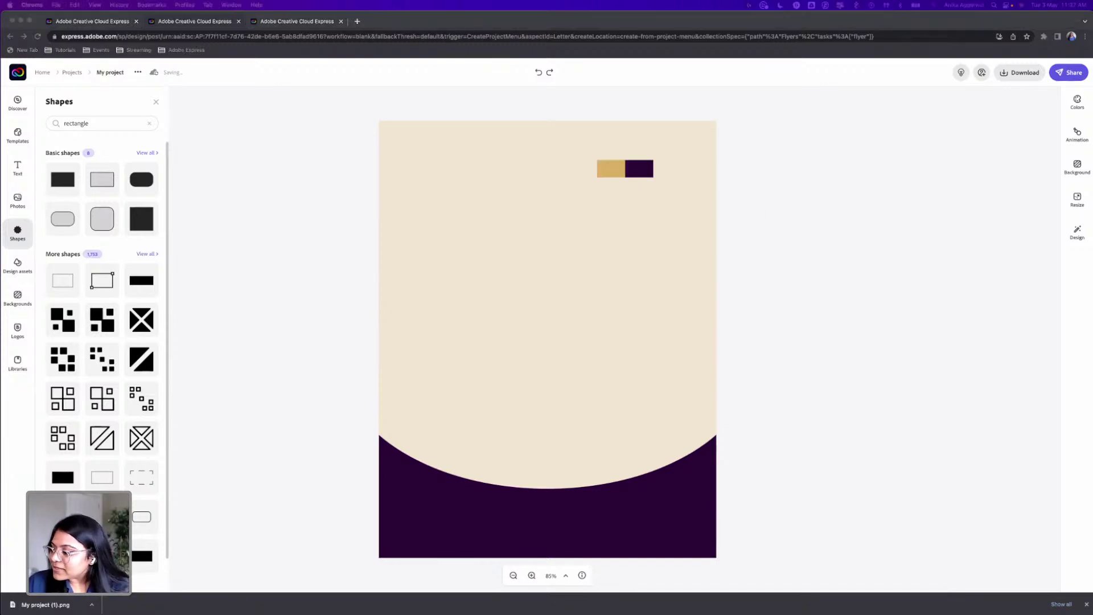
{"action": "key", "text": "super+Tab"}
{"action": "left_click_drag", "start_coordinate": [637, 176], "coordinate": [670, 267]}
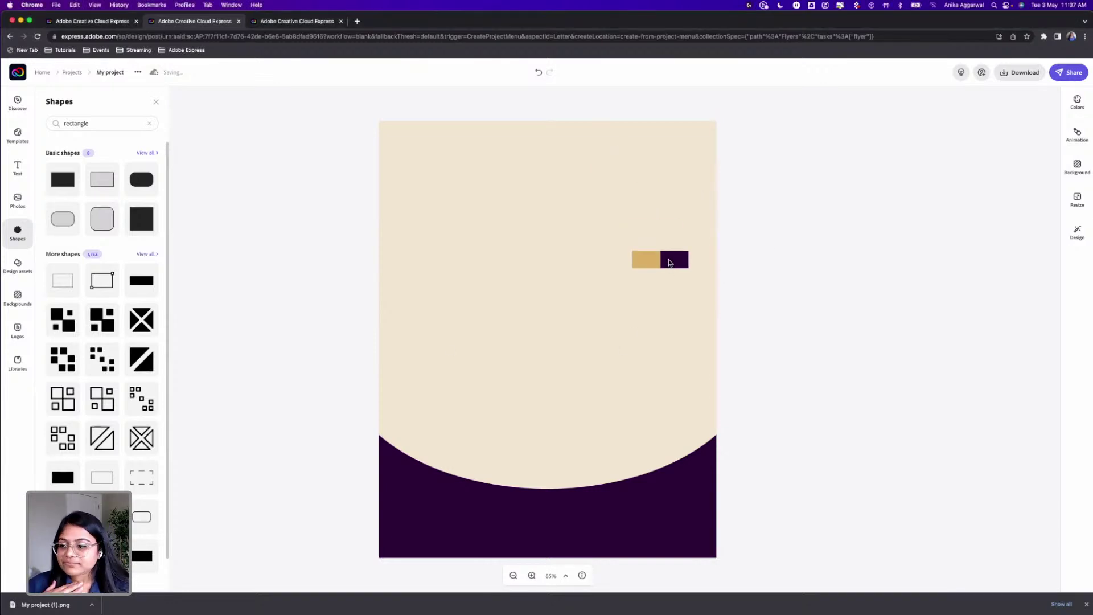
Step: Add a new text box to the flyer from the Text panel
{"action": "left_click", "coordinate": [19, 167]}
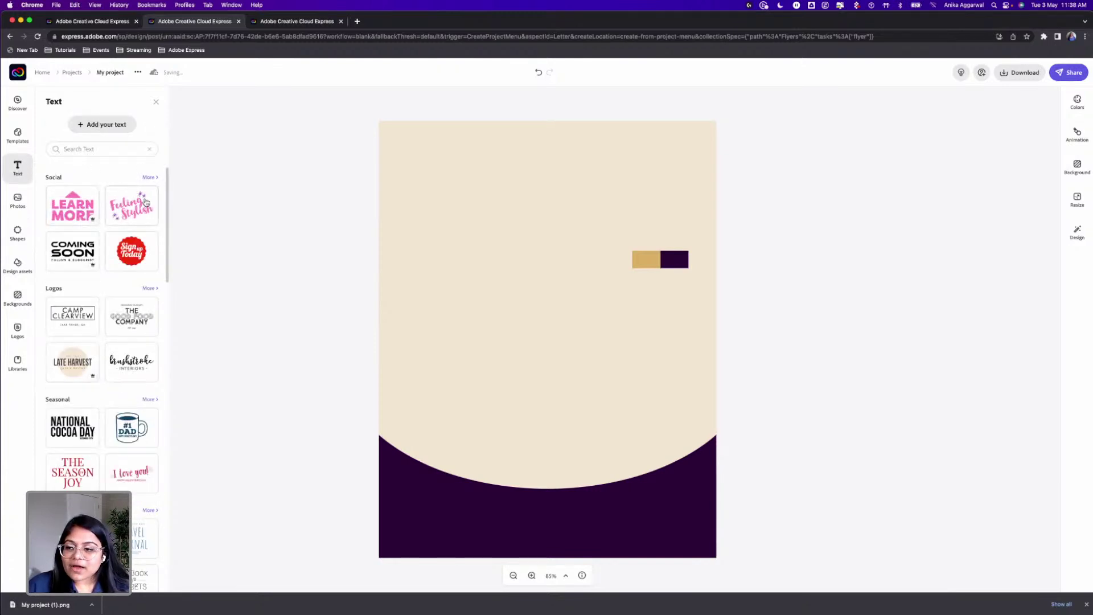
{"action": "scroll", "coordinate": [134, 327], "scroll_direction": "down", "scroll_amount": 5}
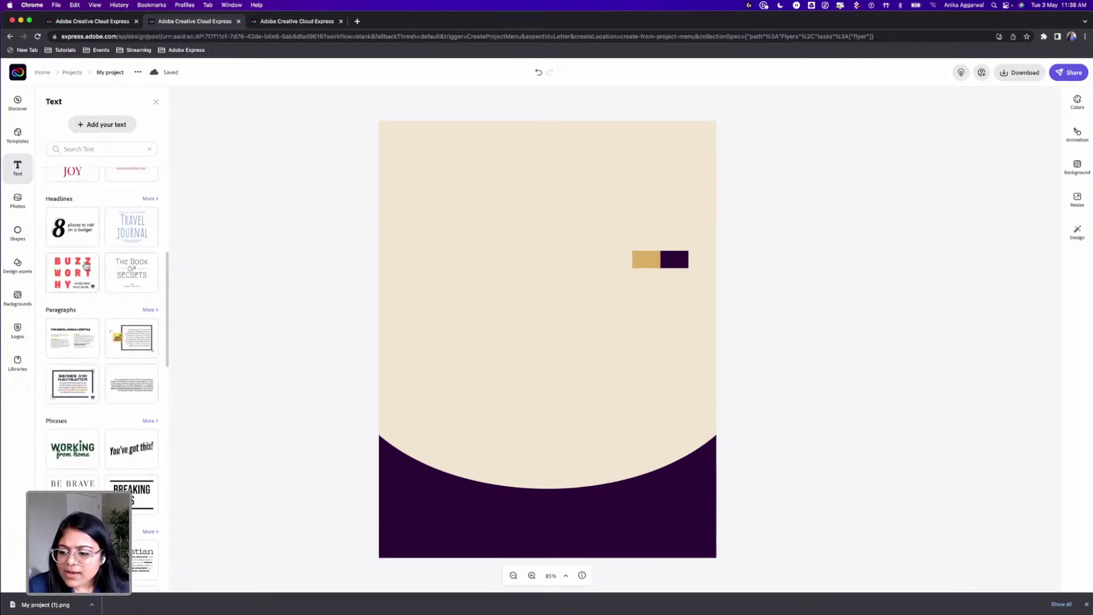
{"action": "scroll", "coordinate": [109, 408], "scroll_direction": "down", "scroll_amount": 2}
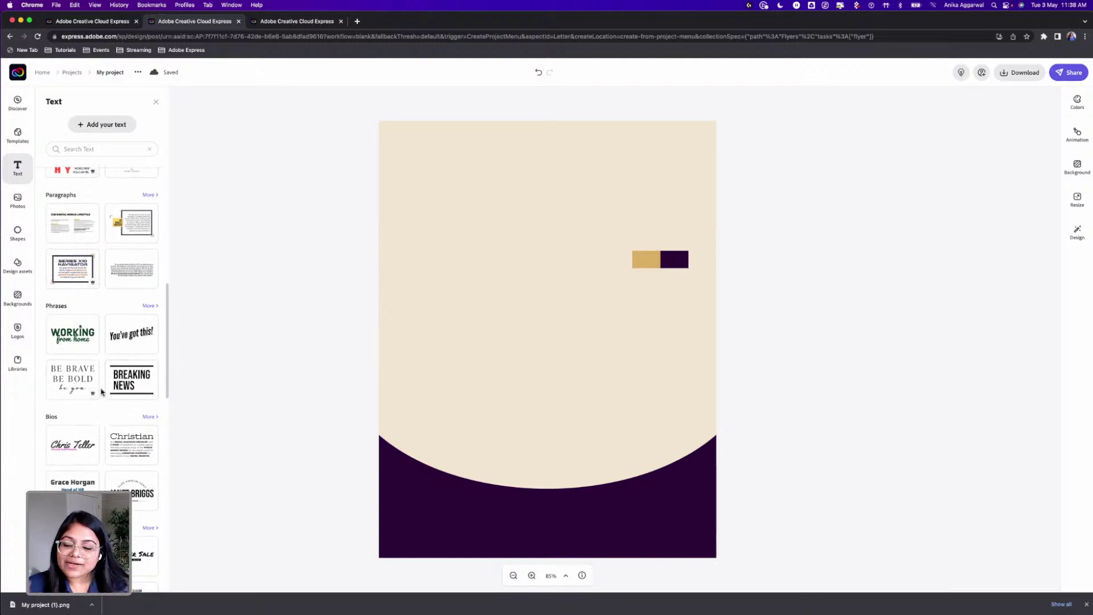
{"action": "scroll", "coordinate": [102, 396], "scroll_direction": "up", "scroll_amount": 7}
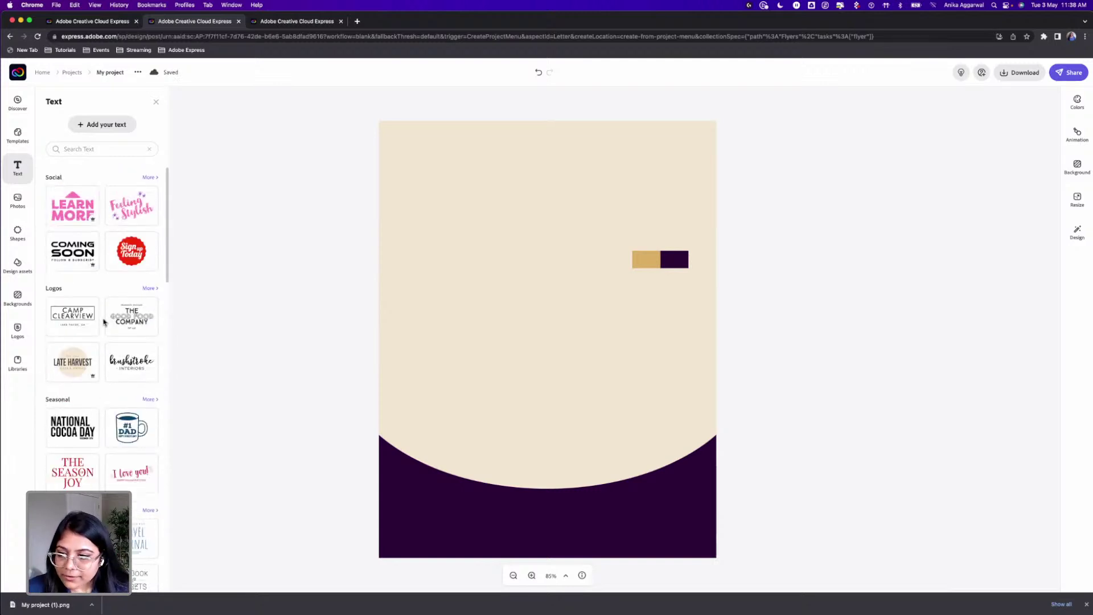
{"action": "left_click", "coordinate": [107, 125]}
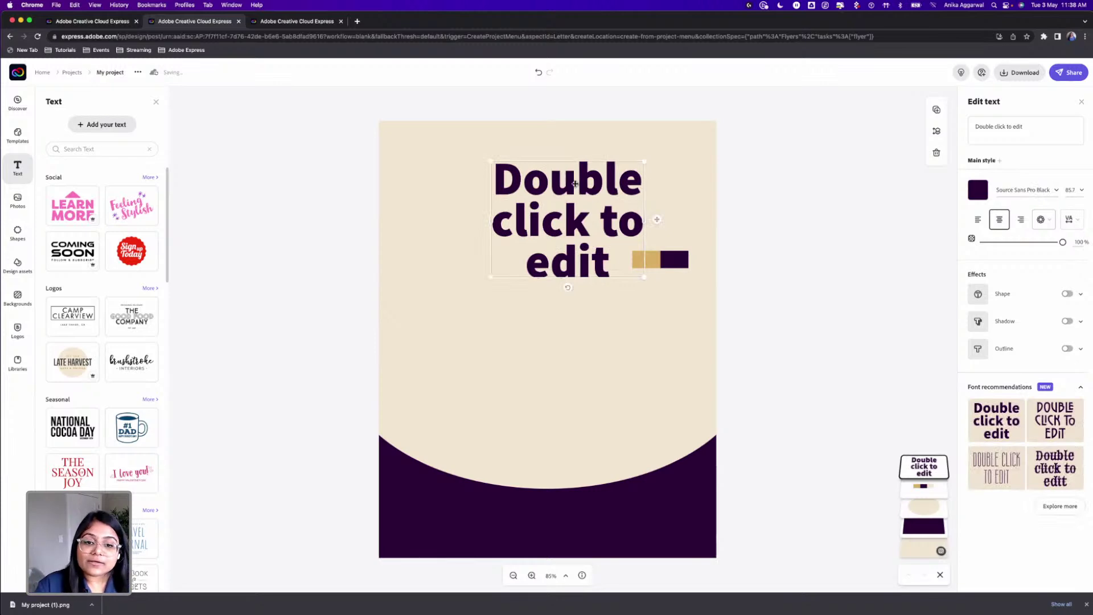
Step: Replace the placeholder with 'THE QUIZMASTER STRIKES BACK' and shrink the headline box
{"action": "left_click", "coordinate": [1071, 135]}
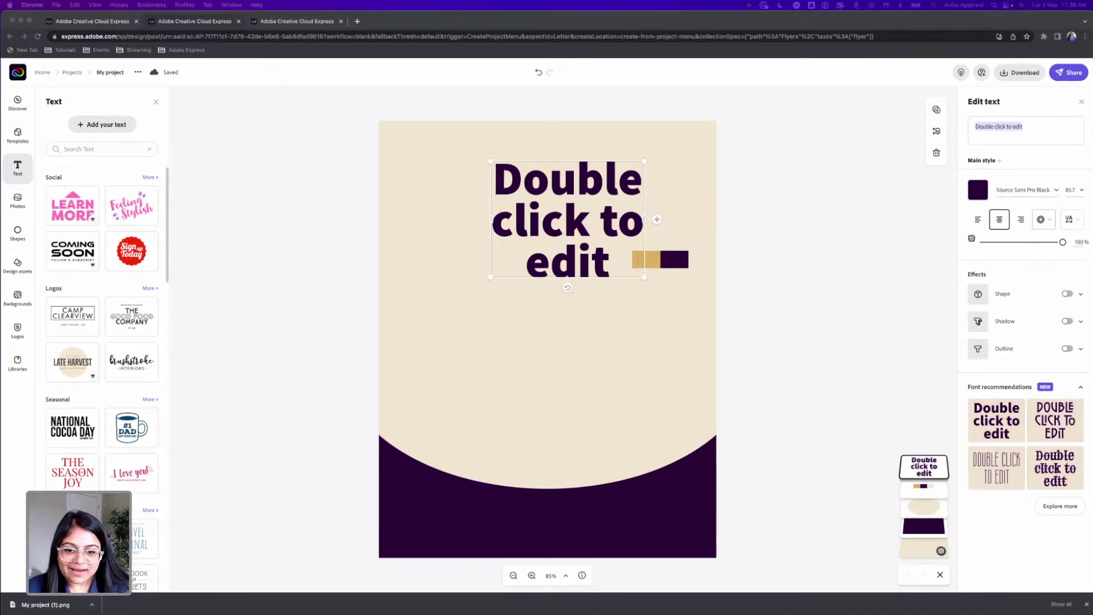
{"action": "left_click", "coordinate": [1045, 128]}
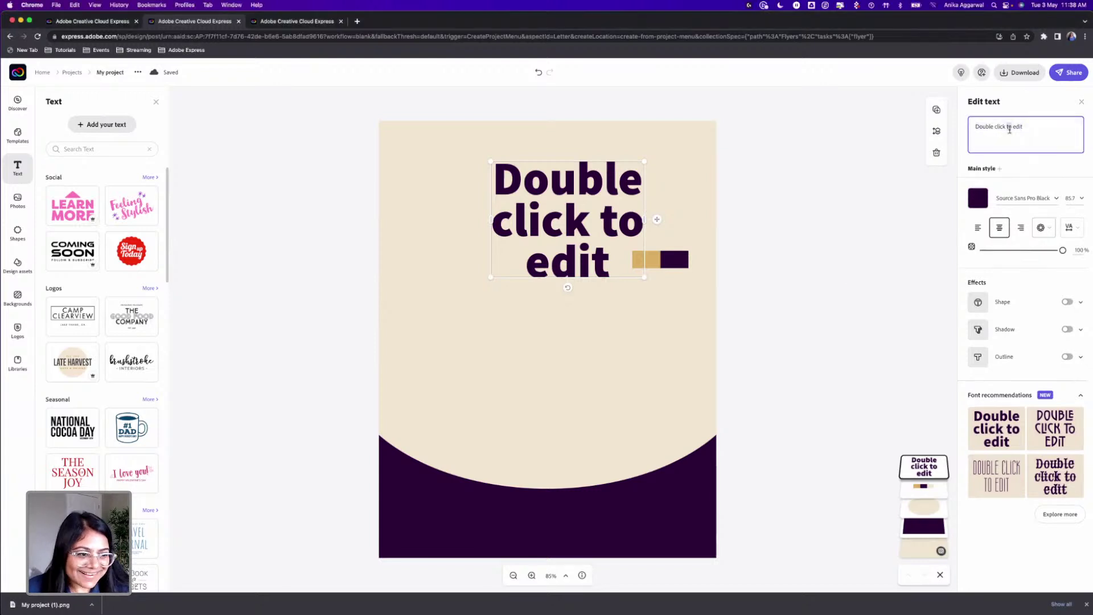
{"action": "triple_click", "coordinate": [1010, 130]}
{"action": "type", "text": "THE AQUI"}
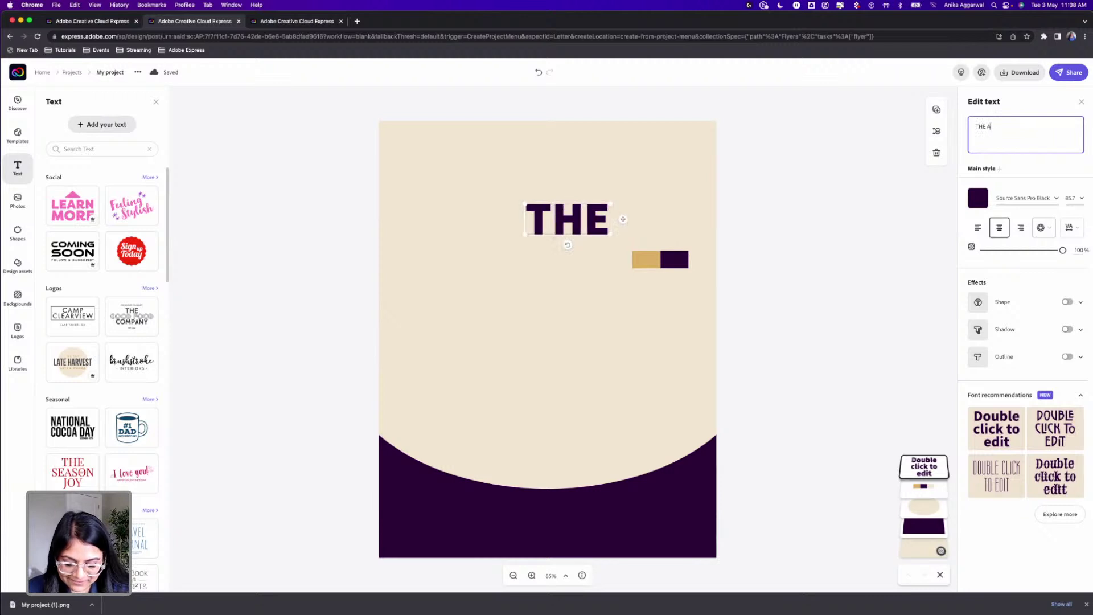
{"action": "key", "text": "BackSpace"}
{"action": "key", "text": "BackSpace"}
{"action": "key", "text": "BackSpace"}
{"action": "key", "text": "BackSpace"}
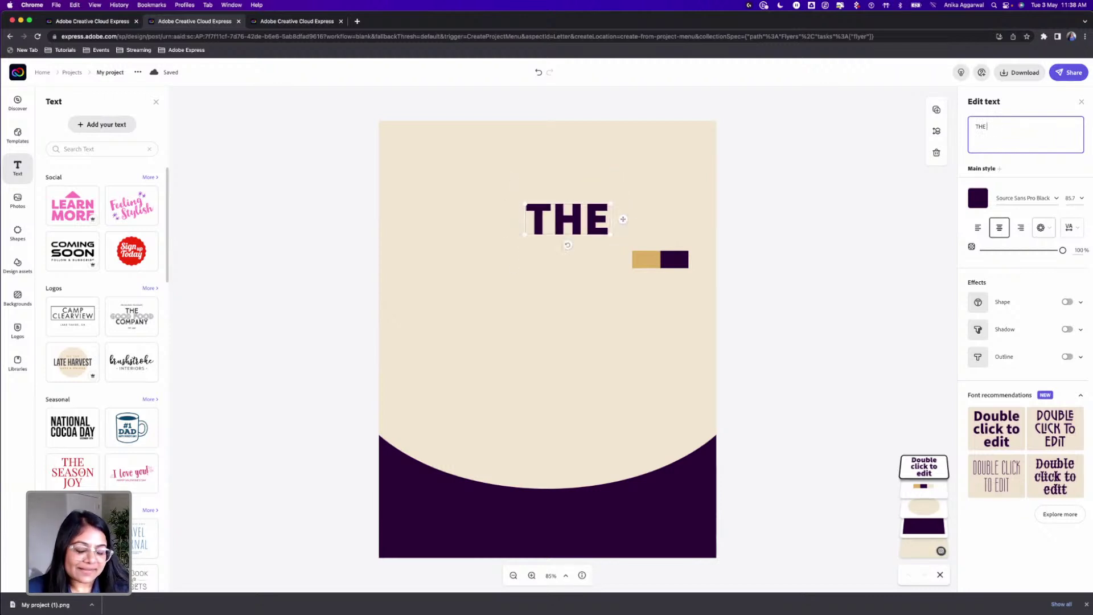
{"action": "type", "text": "QUIZMASTER ST"}
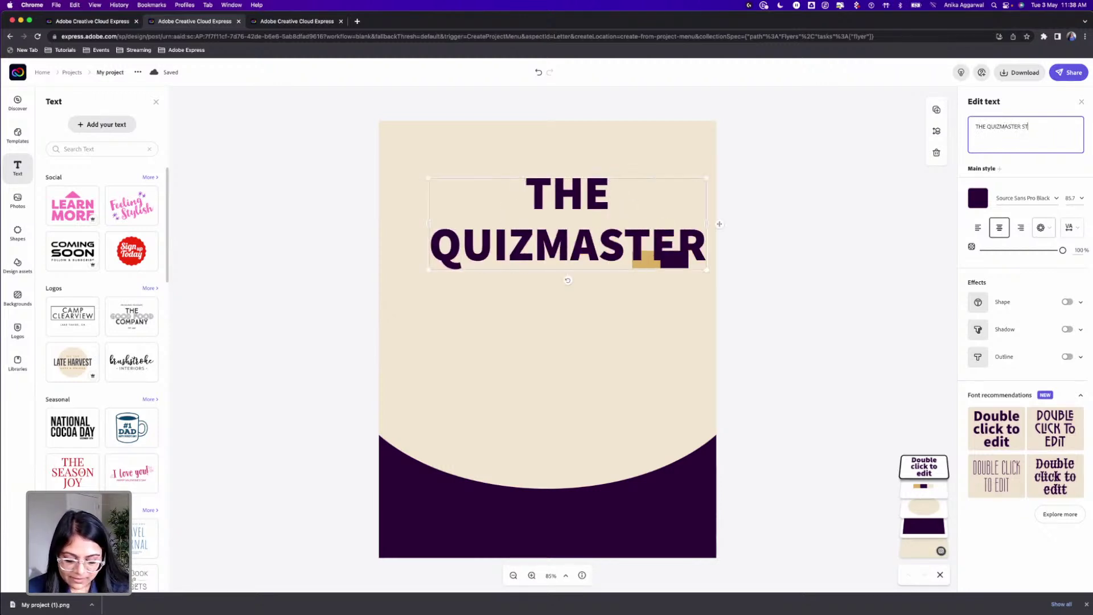
{"action": "type", "text": "RIKES BACK"}
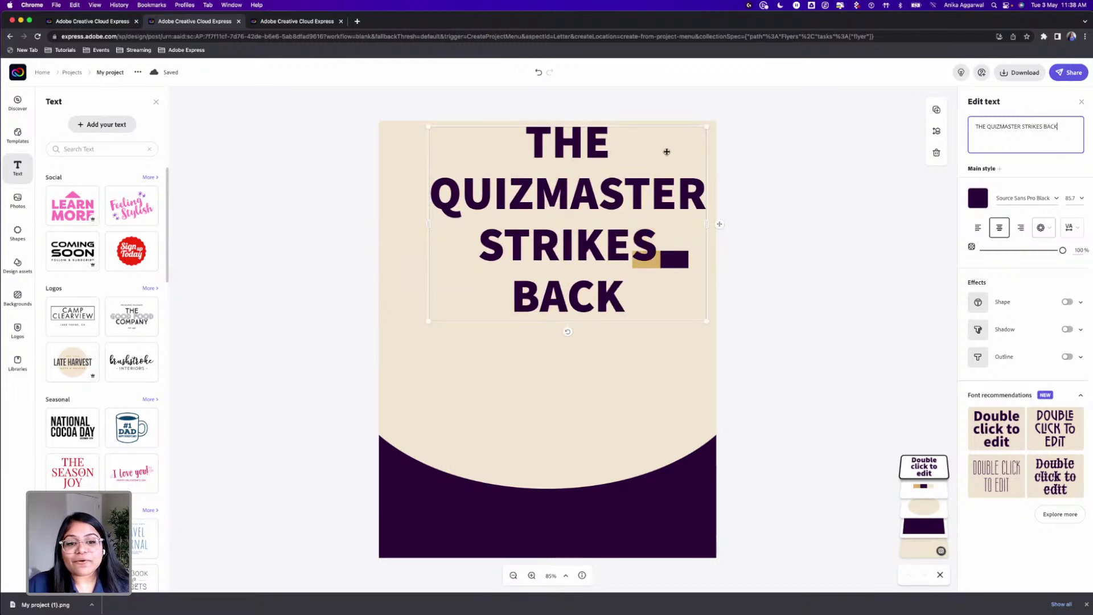
{"action": "left_click_drag", "start_coordinate": [707, 127], "coordinate": [646, 169]}
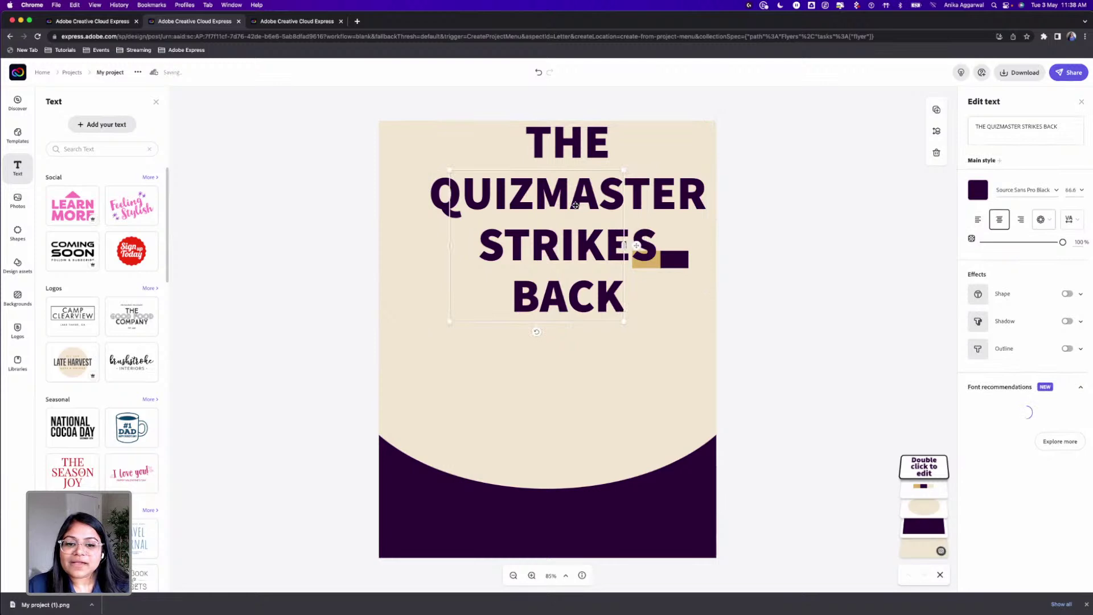
Step: Widen and reposition the headline so it wraps onto two lines
{"action": "left_click_drag", "start_coordinate": [569, 206], "coordinate": [548, 207]}
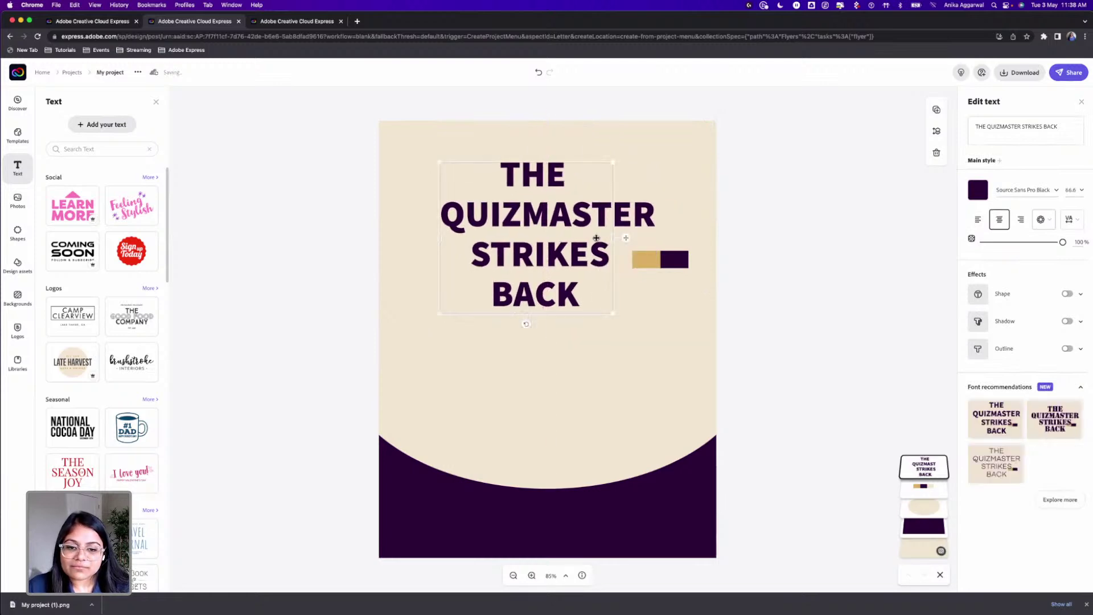
{"action": "left_click_drag", "start_coordinate": [612, 239], "coordinate": [673, 238]}
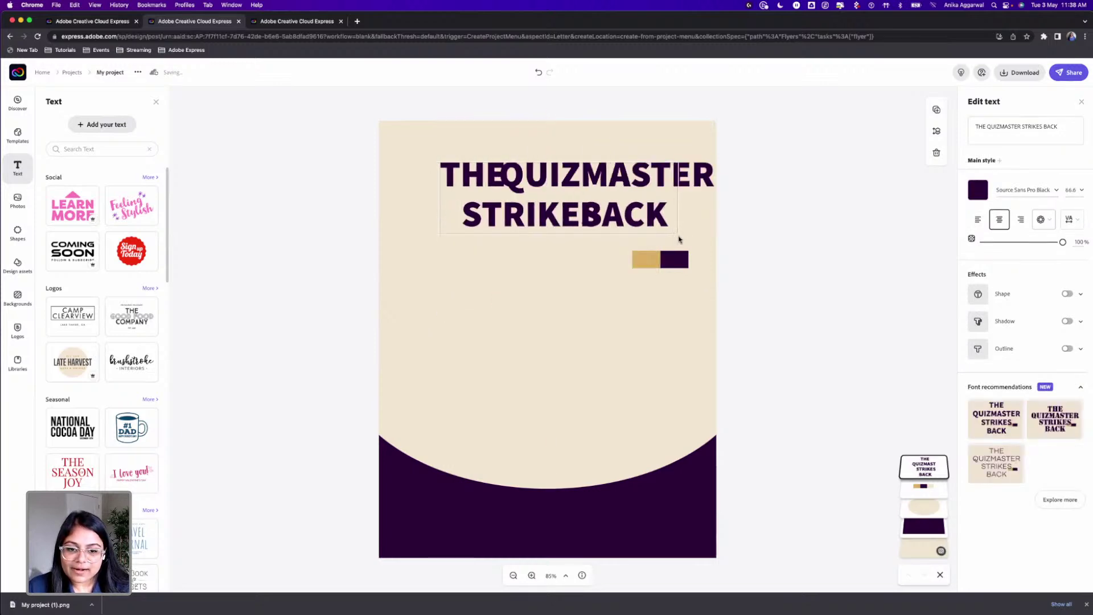
{"action": "left_click_drag", "start_coordinate": [562, 181], "coordinate": [541, 172]}
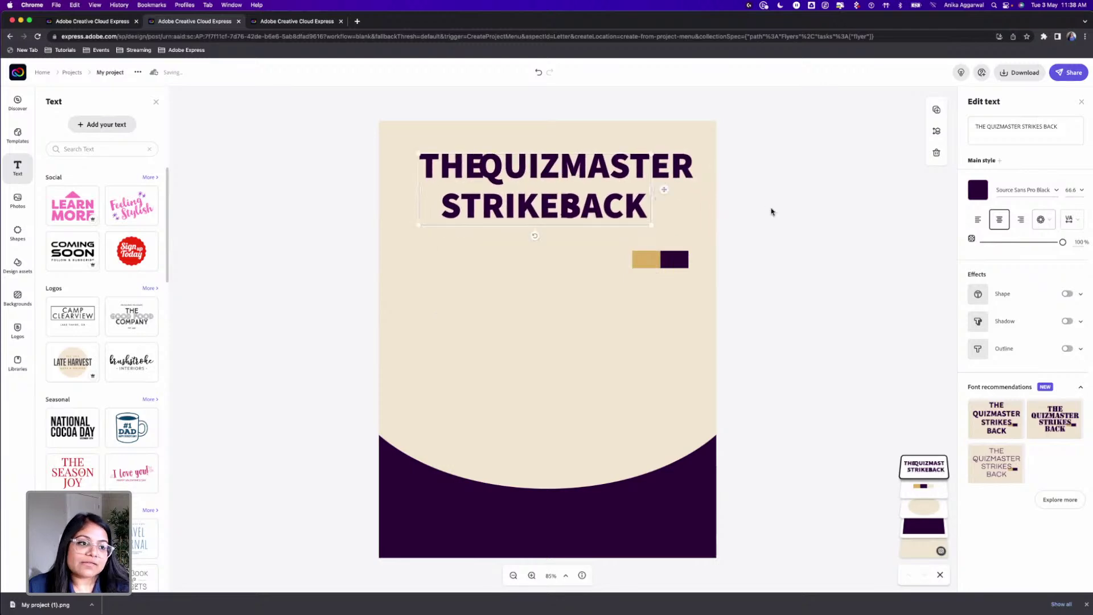
{"action": "left_click", "coordinate": [734, 220]}
{"action": "left_click", "coordinate": [641, 189]}
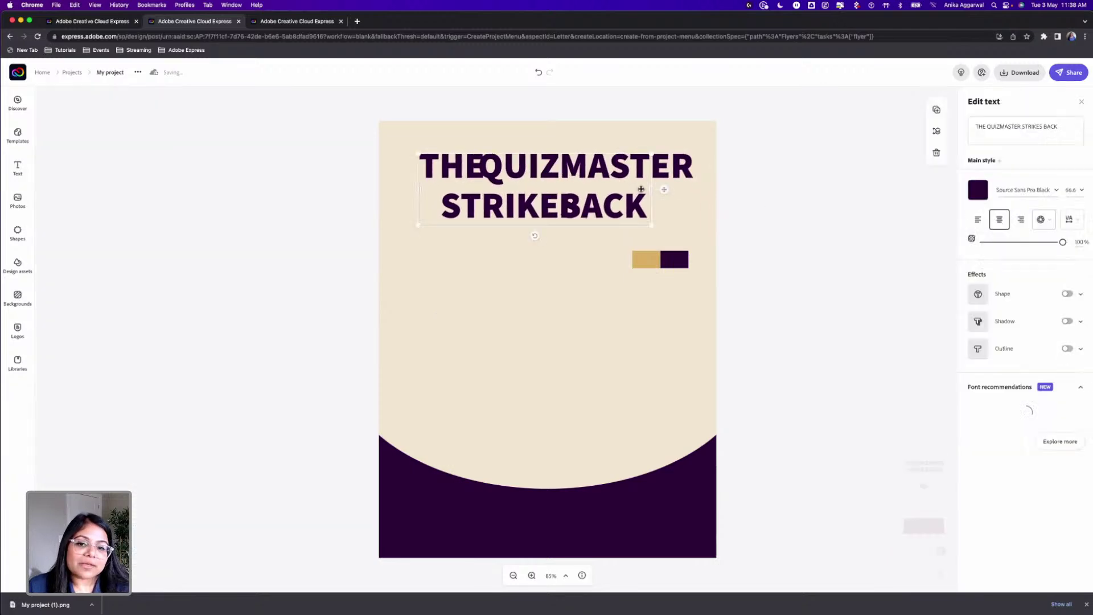
Step: Set the headline's letter spacing to 2 and centre it higher on the page
{"action": "left_click", "coordinate": [1072, 219]}
{"action": "left_click_drag", "start_coordinate": [978, 279], "coordinate": [980, 278]}
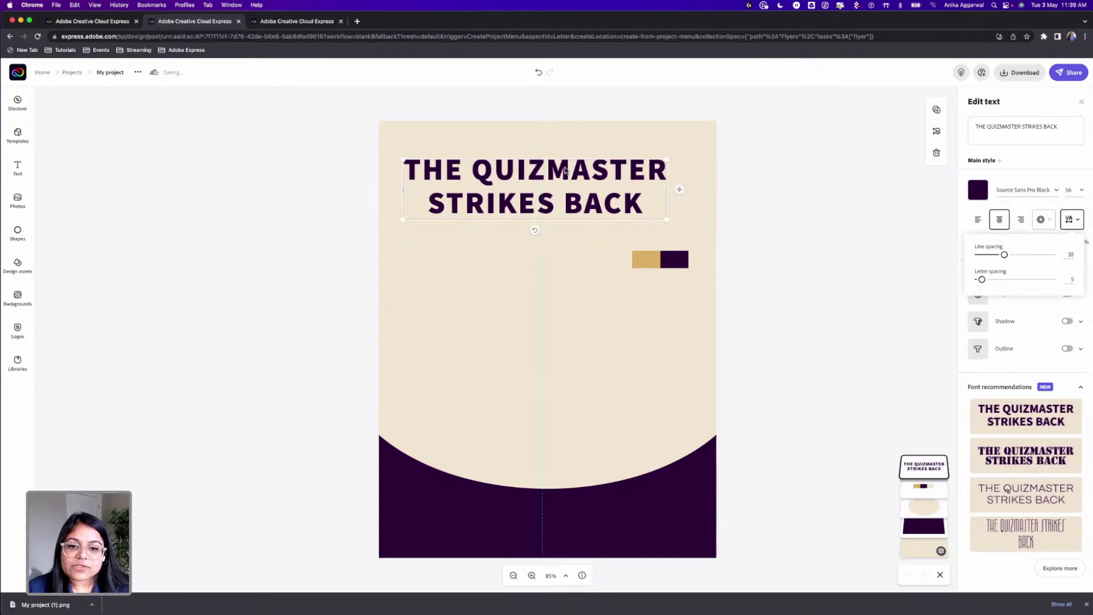
{"action": "left_click_drag", "start_coordinate": [565, 171], "coordinate": [567, 171]}
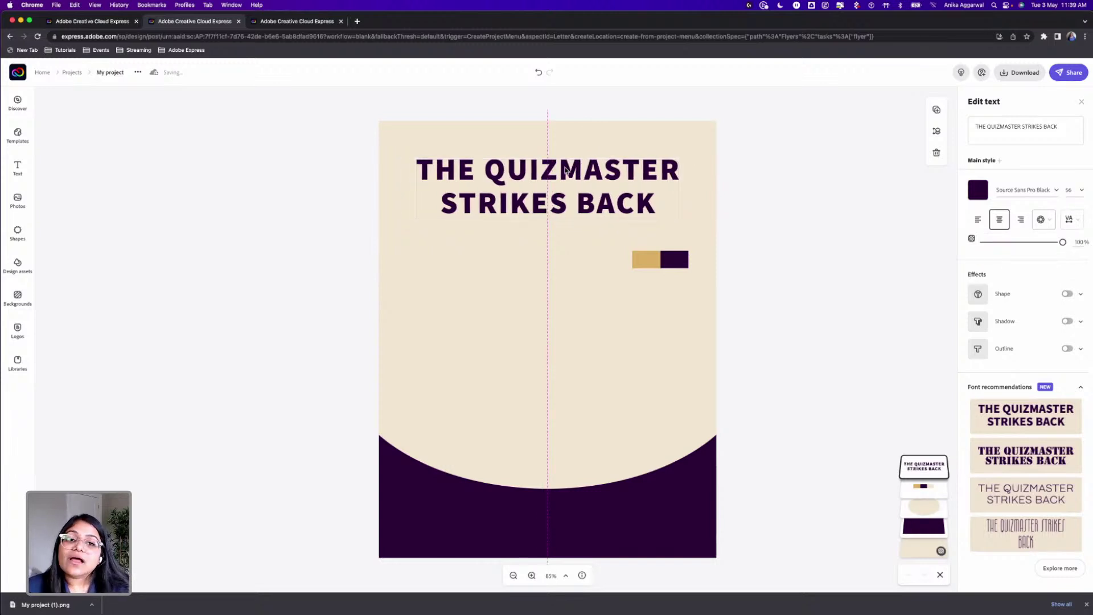
{"action": "left_click_drag", "start_coordinate": [566, 165], "coordinate": [566, 160]}
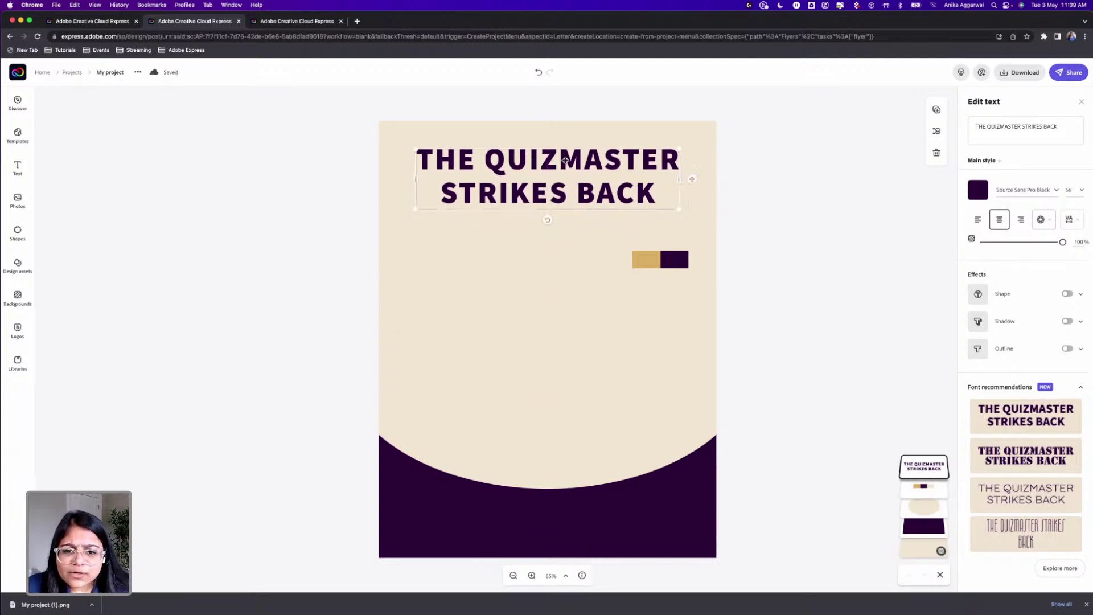
{"action": "left_click", "coordinate": [1070, 220]}
{"action": "left_click_drag", "start_coordinate": [983, 281], "coordinate": [979, 282]}
{"action": "left_click", "coordinate": [825, 226]}
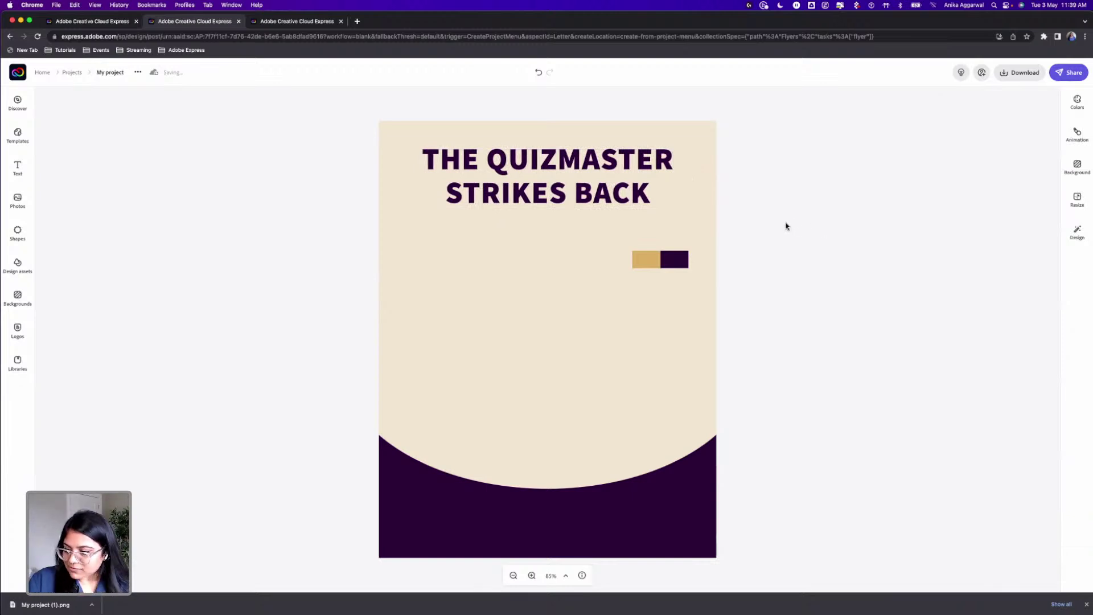
Step: Add a 'A STAR WARS TRIVIA EVENT' text box below the title and scale it onto two lines
{"action": "left_click", "coordinate": [19, 169]}
{"action": "left_click", "coordinate": [86, 125]}
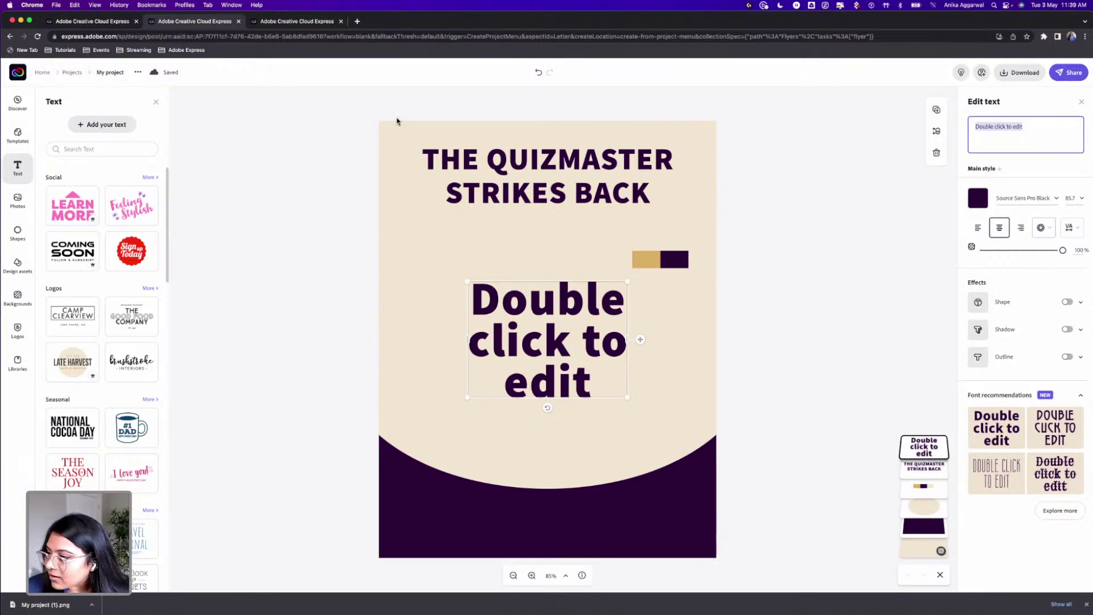
{"action": "type", "text": "A STAR WARS TRIVIA"}
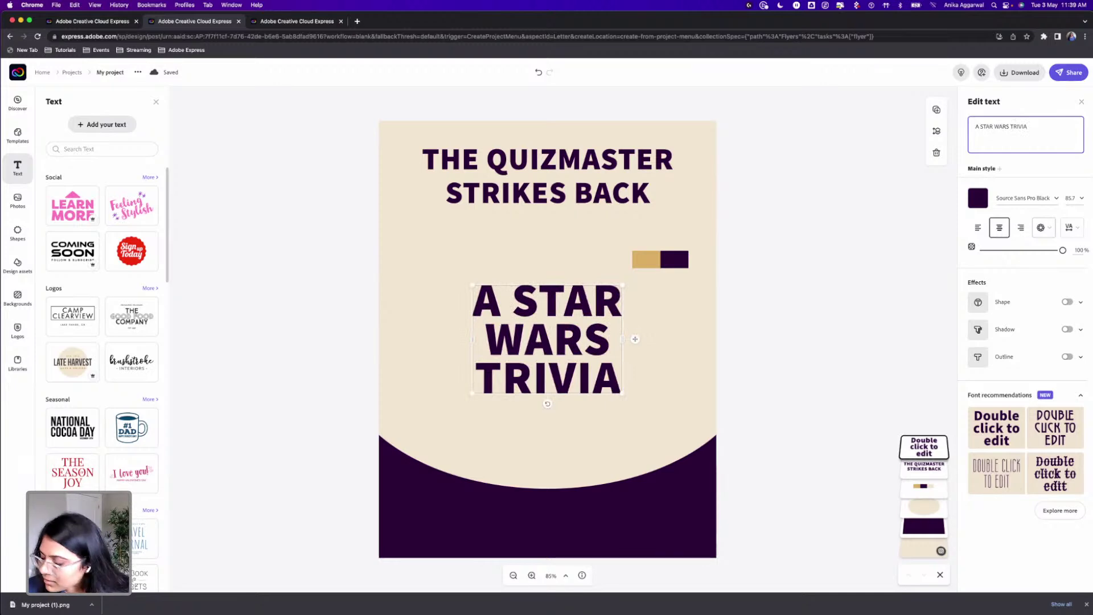
{"action": "type", "text": " EVENT"}
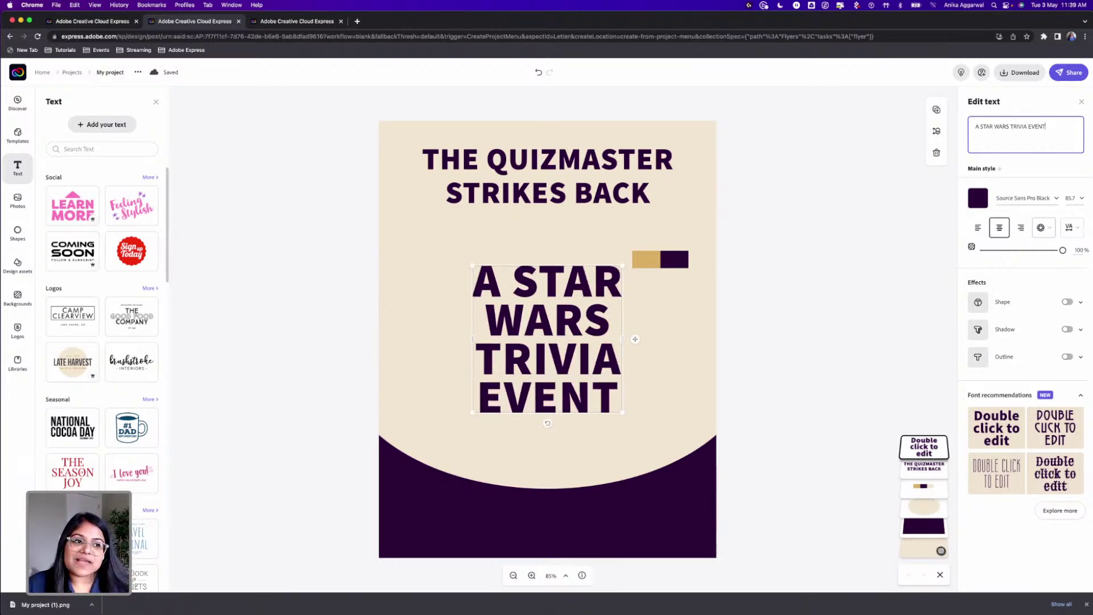
{"action": "left_click_drag", "start_coordinate": [622, 339], "coordinate": [671, 336]}
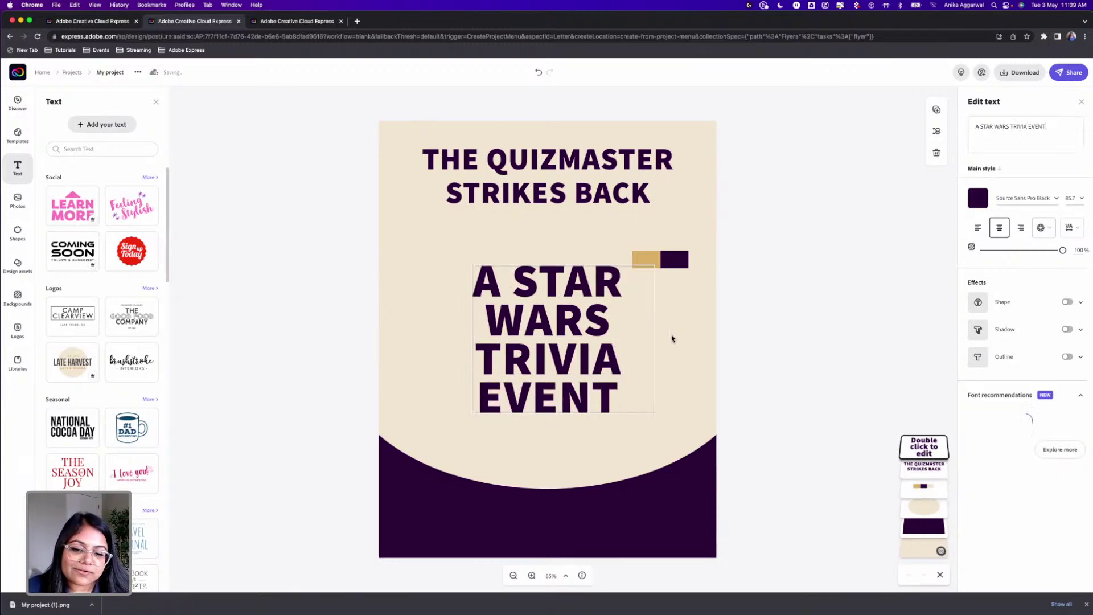
{"action": "left_click_drag", "start_coordinate": [581, 292], "coordinate": [567, 277]}
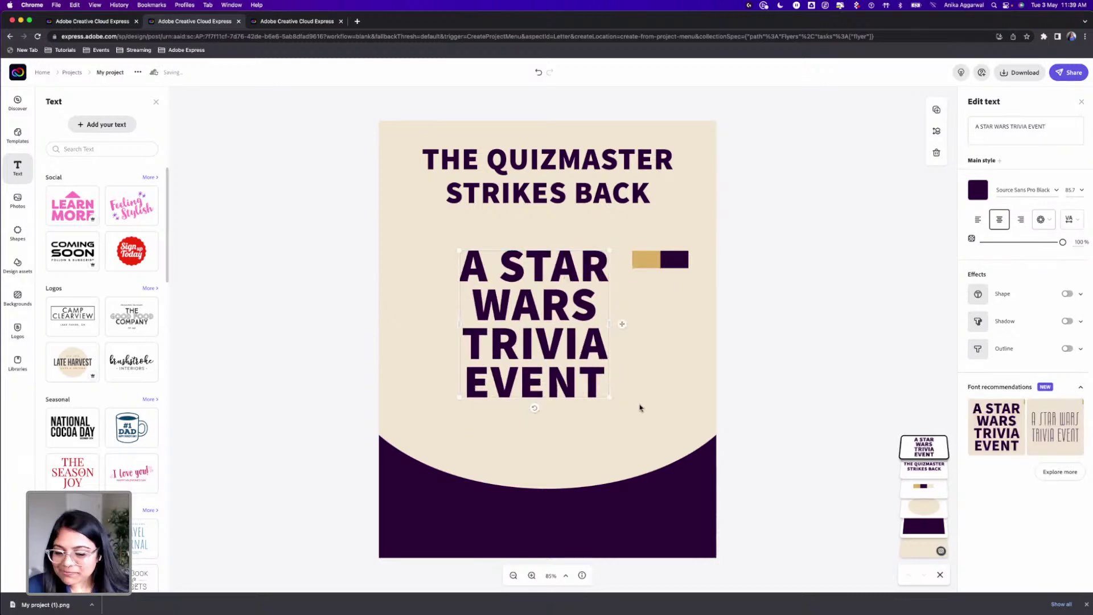
{"action": "left_click_drag", "start_coordinate": [609, 396], "coordinate": [683, 302]}
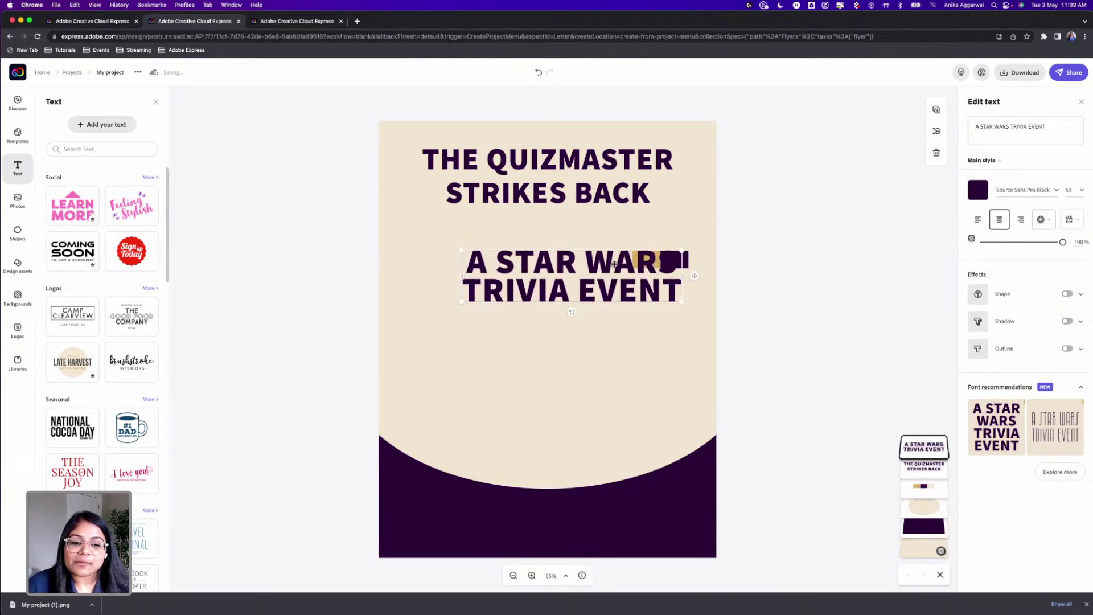
Step: Colour the subtitle gold from the colour block and move it under the title
{"action": "left_click", "coordinate": [977, 189]}
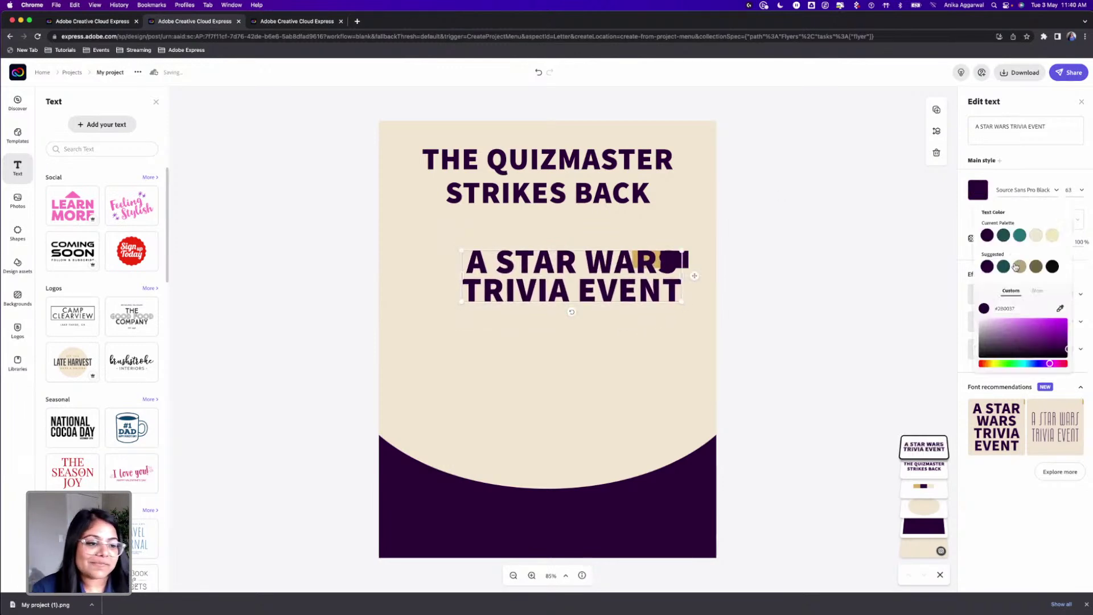
{"action": "left_click", "coordinate": [1060, 308]}
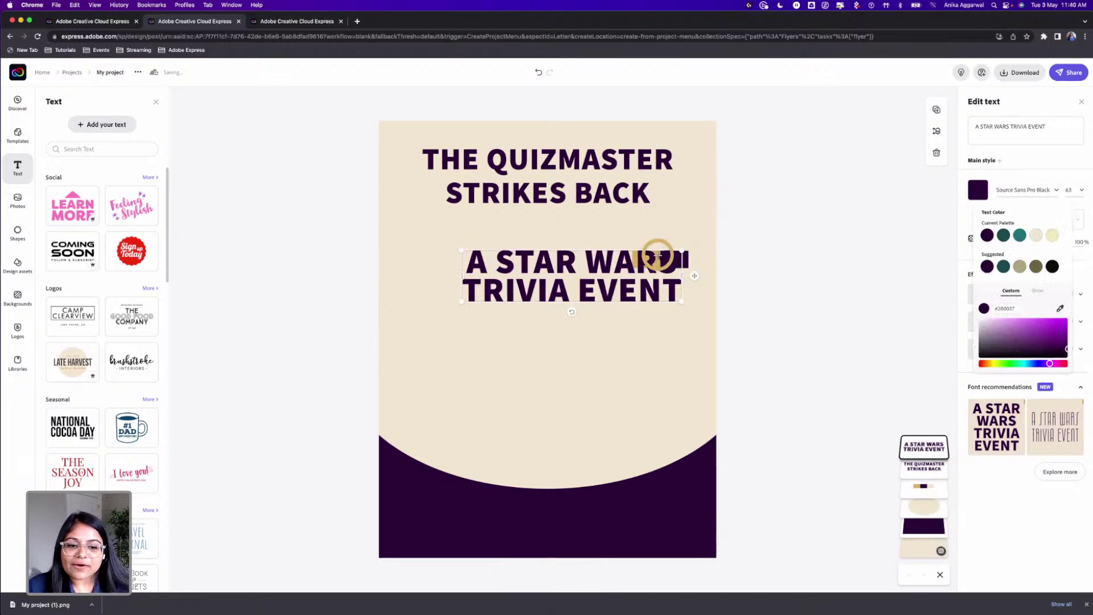
{"action": "left_click", "coordinate": [658, 255]}
{"action": "left_click_drag", "start_coordinate": [656, 282], "coordinate": [633, 245]}
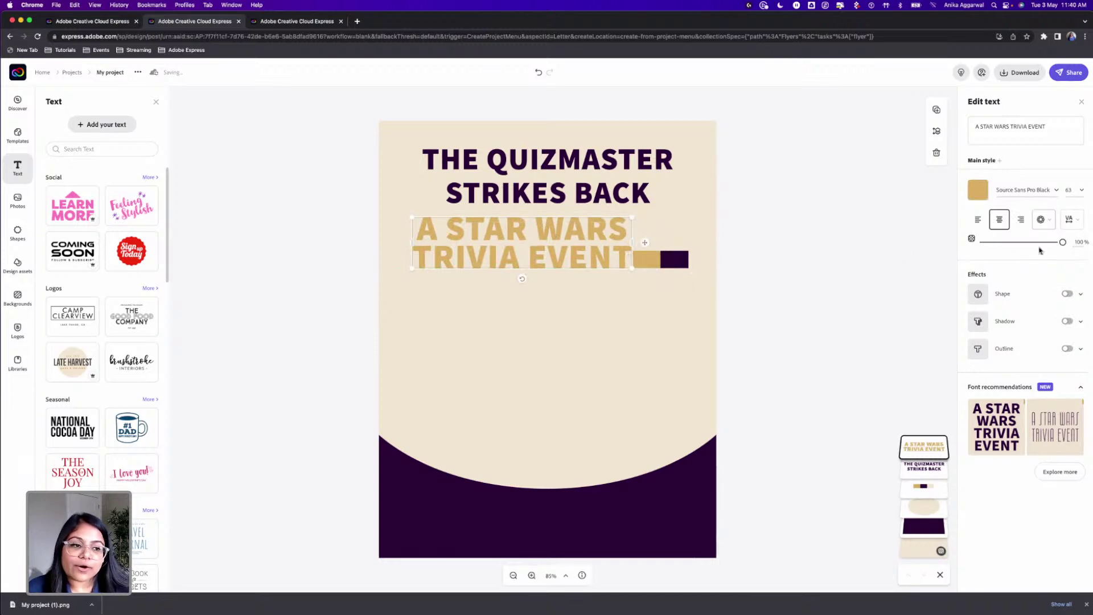
Step: Set the subtitle to size 24 and rescale it onto one line beneath the title
{"action": "left_click", "coordinate": [1080, 190]}
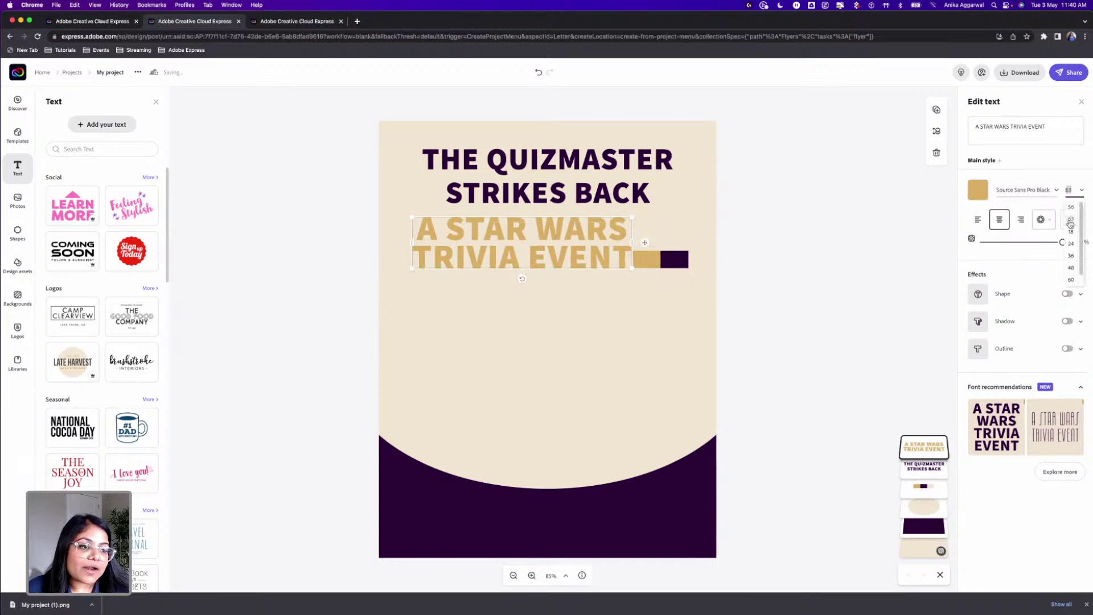
{"action": "scroll", "coordinate": [1071, 239], "scroll_direction": "down", "scroll_amount": 1}
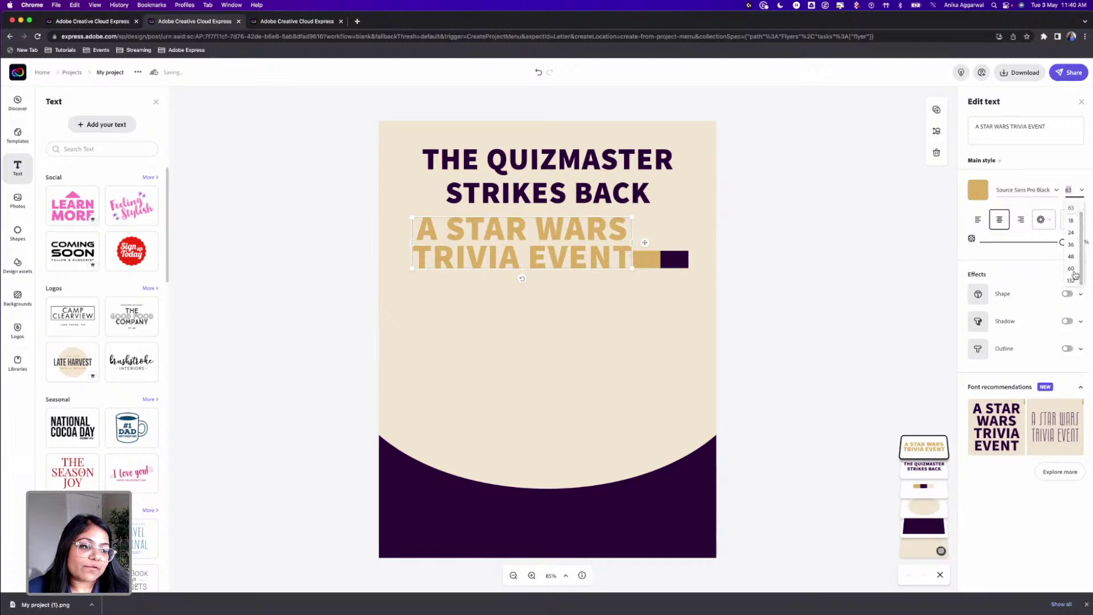
{"action": "left_click", "coordinate": [1071, 232]}
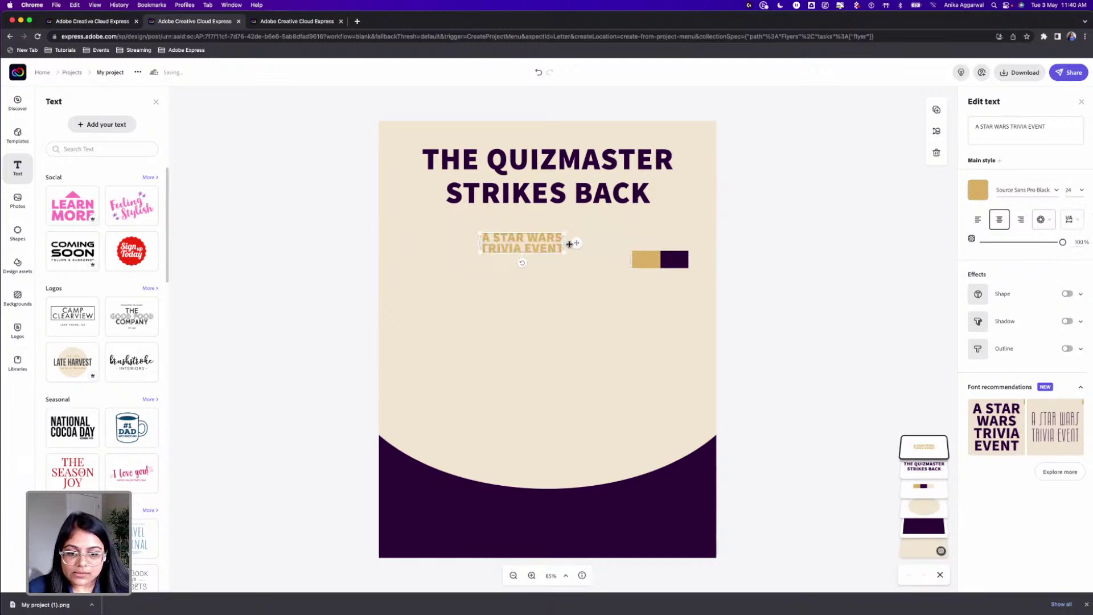
{"action": "left_click_drag", "start_coordinate": [562, 243], "coordinate": [574, 215]}
{"action": "left_click", "coordinate": [1042, 219]}
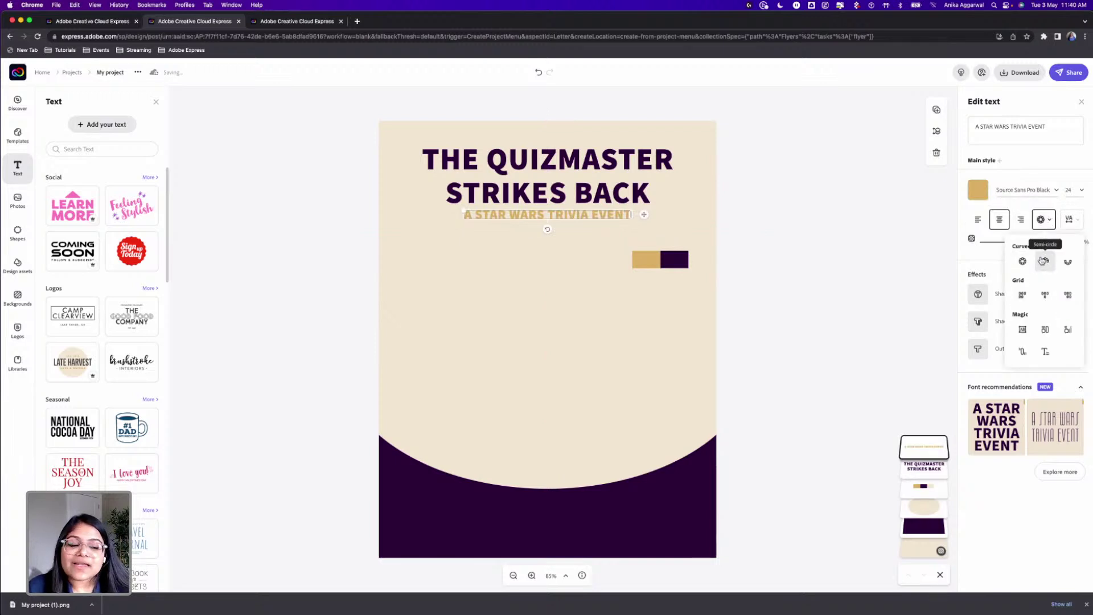
{"action": "left_click", "coordinate": [1023, 331]}
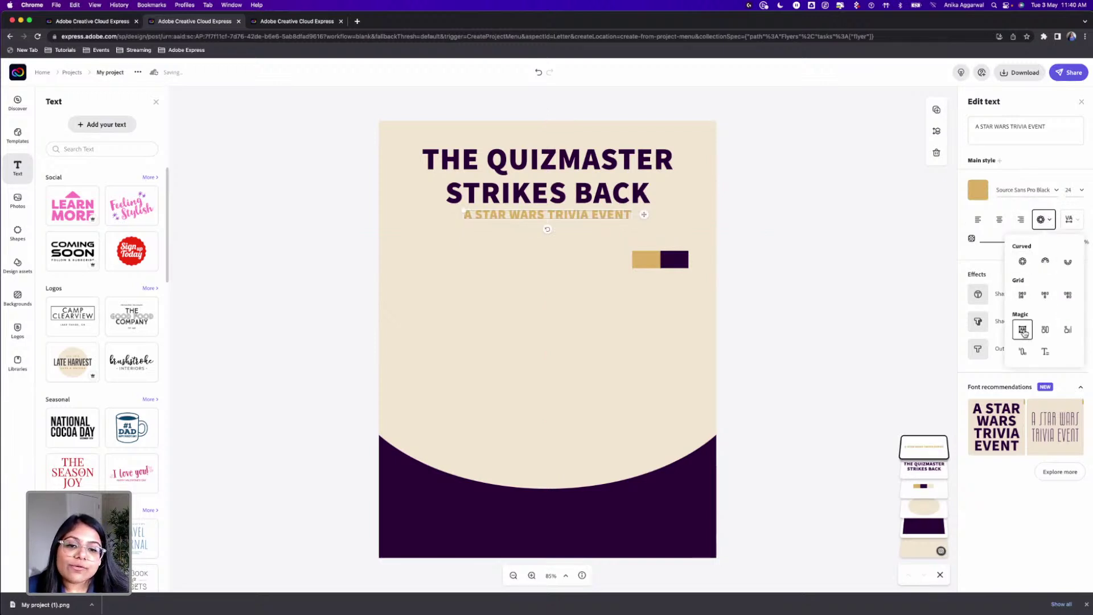
{"action": "left_click", "coordinate": [629, 223]}
{"action": "left_click", "coordinate": [616, 235]}
{"action": "left_click", "coordinate": [607, 217]}
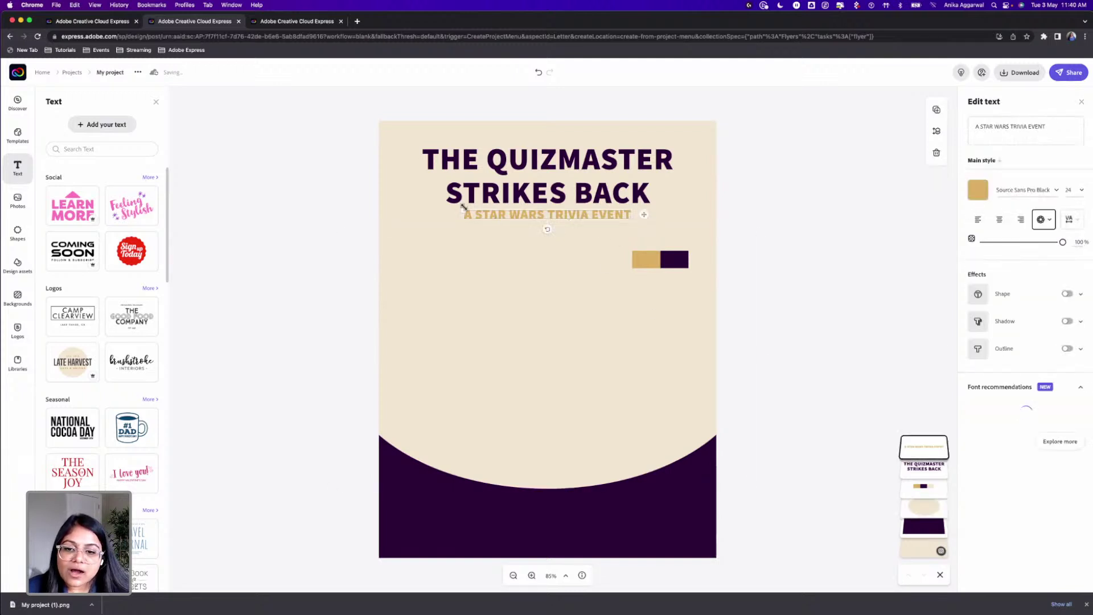
{"action": "mouse_move", "coordinate": [464, 209]}
{"action": "left_mouse_down"}
{"action": "mouse_move", "coordinate": [464, 165]}
{"action": "mouse_move", "coordinate": [470, 210]}
{"action": "left_mouse_up"}
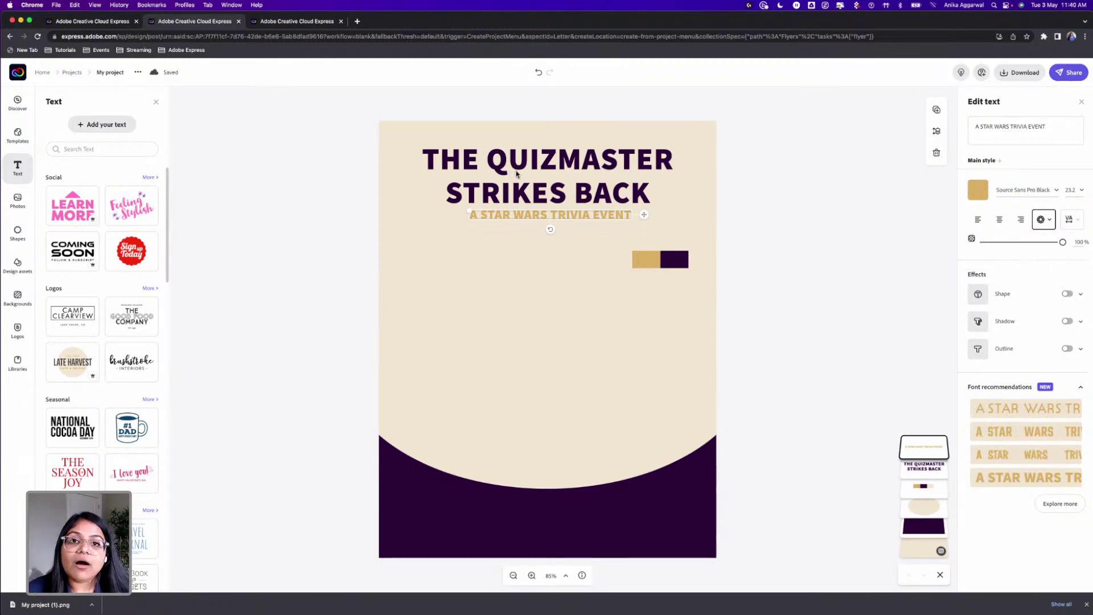
Step: Delete the gold-and-purple colour block from the flyer
{"action": "left_click", "coordinate": [765, 208]}
{"action": "left_click", "coordinate": [681, 259]}
{"action": "key", "text": "Delete"}
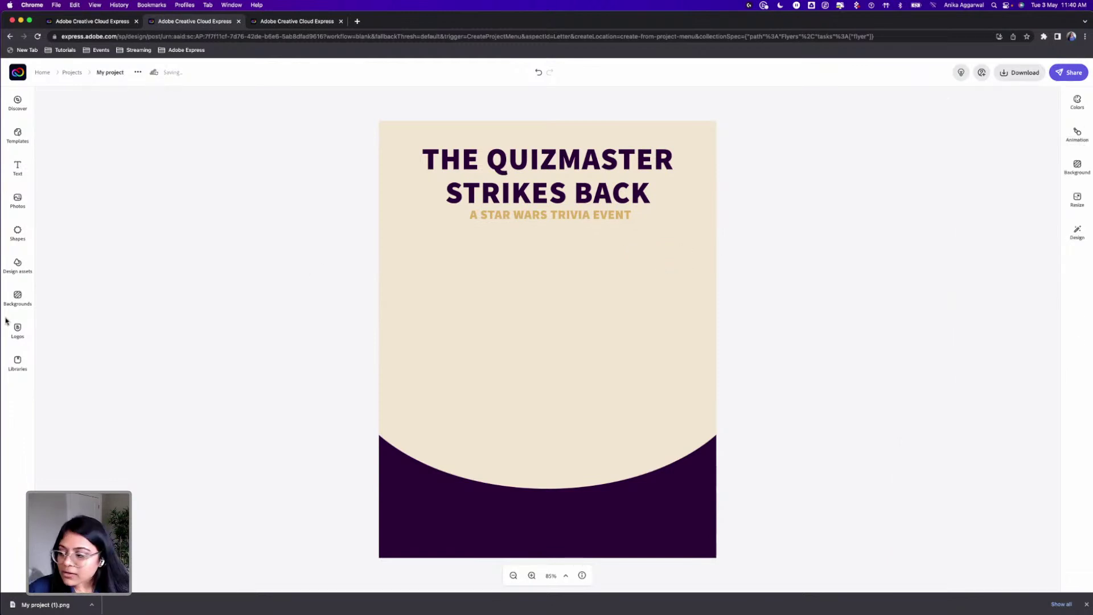
Step: Search the Shapes library for 'star wars'
{"action": "left_click", "coordinate": [21, 238]}
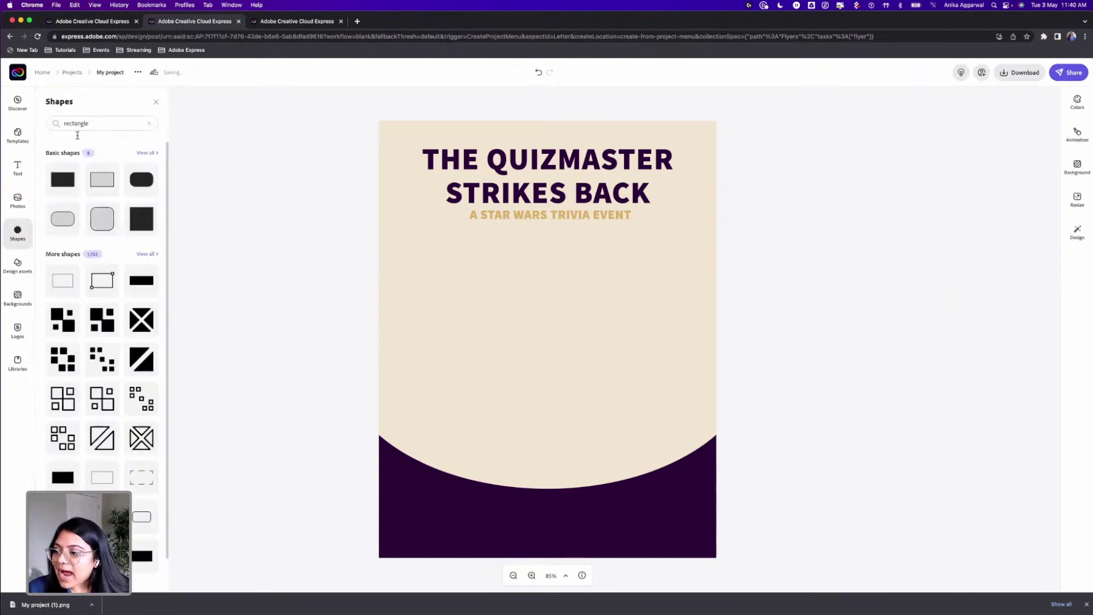
{"action": "left_click", "coordinate": [90, 122]}
{"action": "type", "text": "star"}
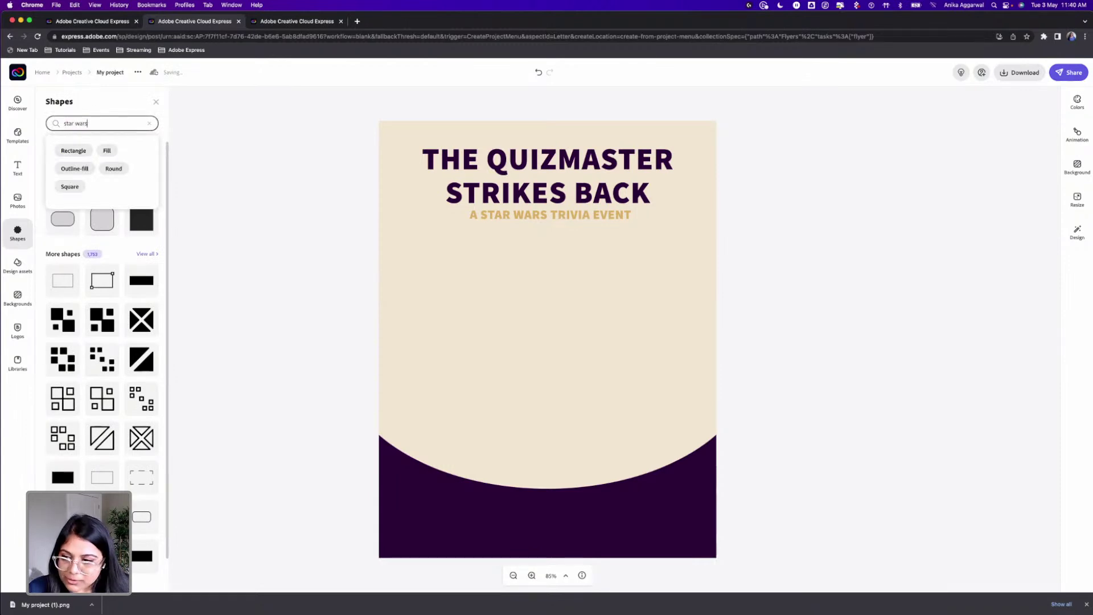
{"action": "type", "text": " wars"}
{"action": "key", "text": "Return"}
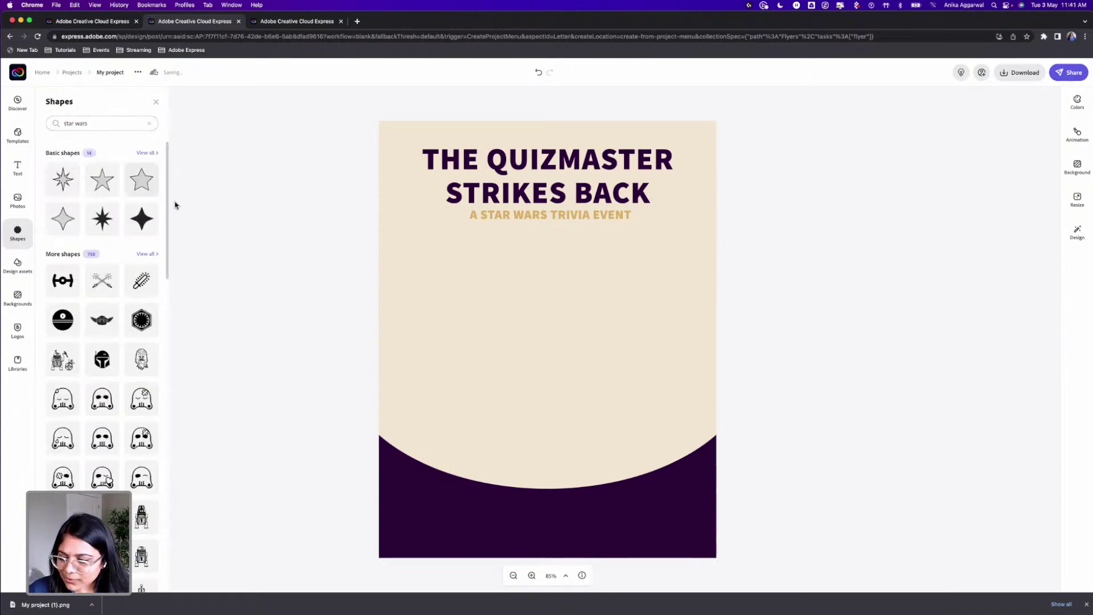
{"action": "left_click", "coordinate": [147, 254]}
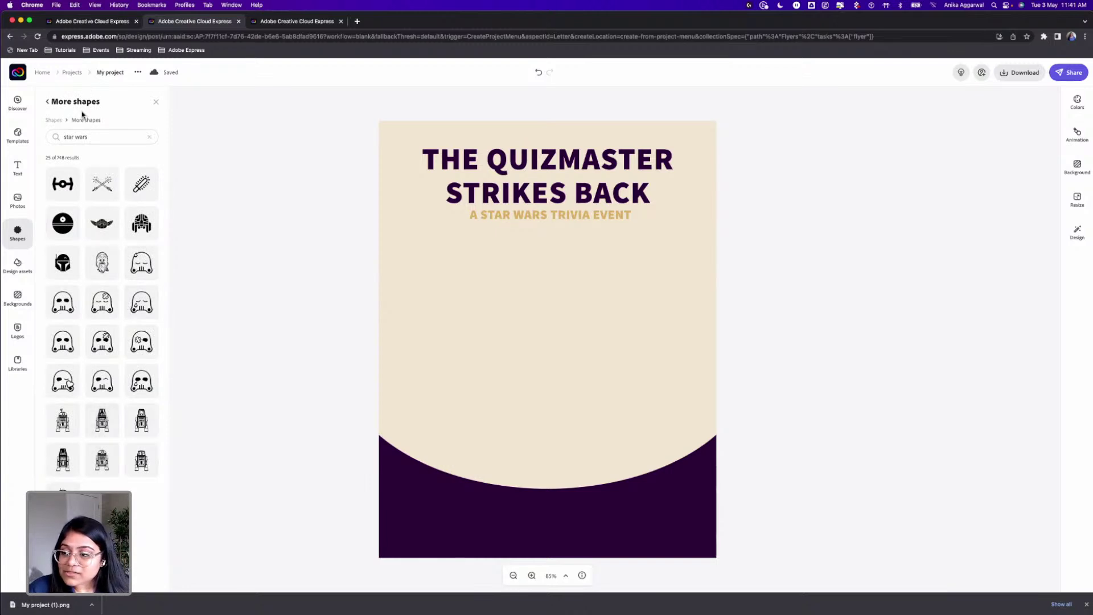
{"action": "left_click", "coordinate": [90, 137]}
{"action": "left_click", "coordinate": [48, 101]}
Step: Browse the Star Wars shape results and add a droid illustration to the flyer
{"action": "scroll", "coordinate": [114, 397], "scroll_direction": "down", "scroll_amount": 5}
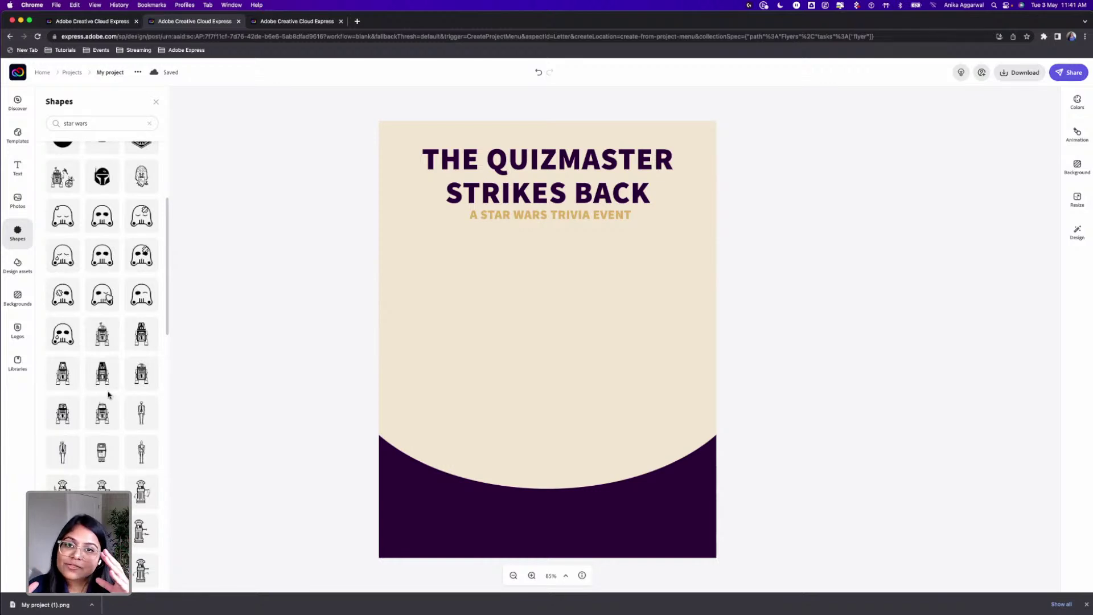
{"action": "scroll", "coordinate": [108, 393], "scroll_direction": "down", "scroll_amount": 7}
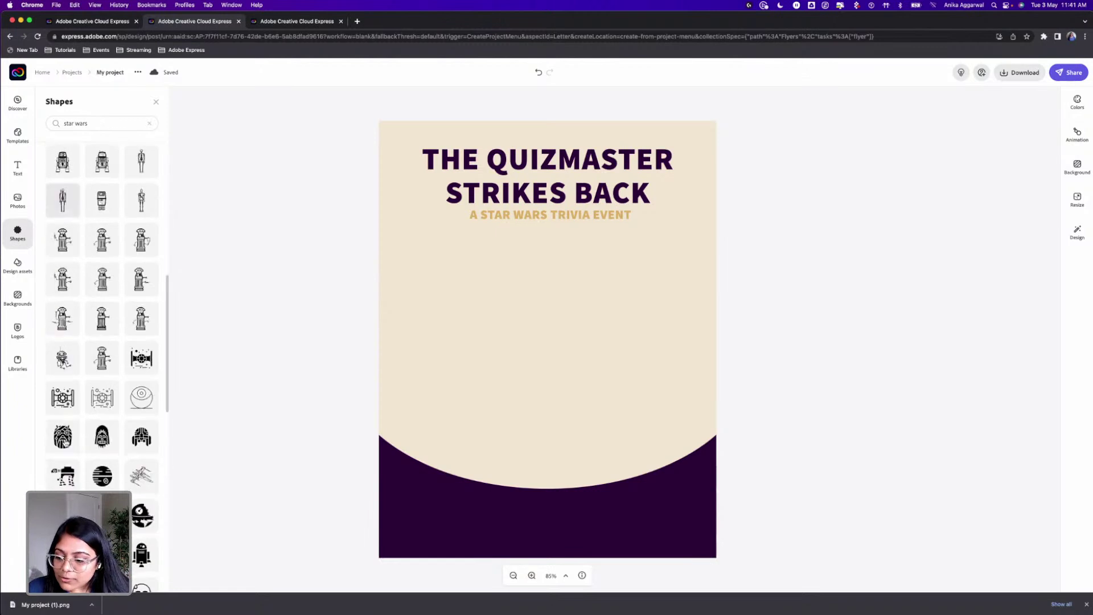
{"action": "scroll", "coordinate": [110, 382], "scroll_direction": "down", "scroll_amount": 2}
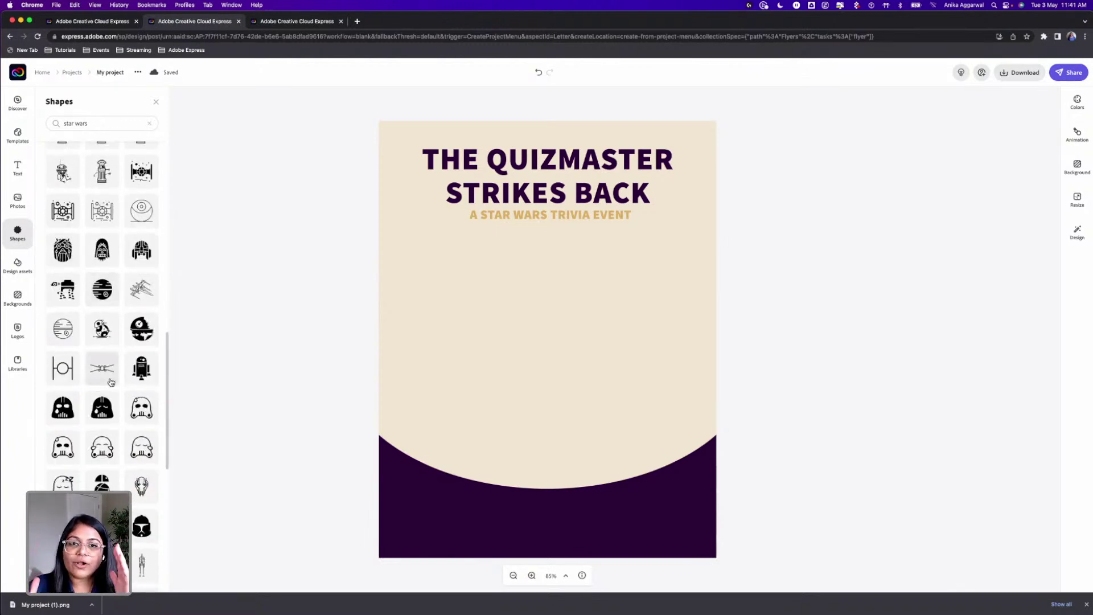
{"action": "scroll", "coordinate": [111, 382], "scroll_direction": "down", "scroll_amount": 8}
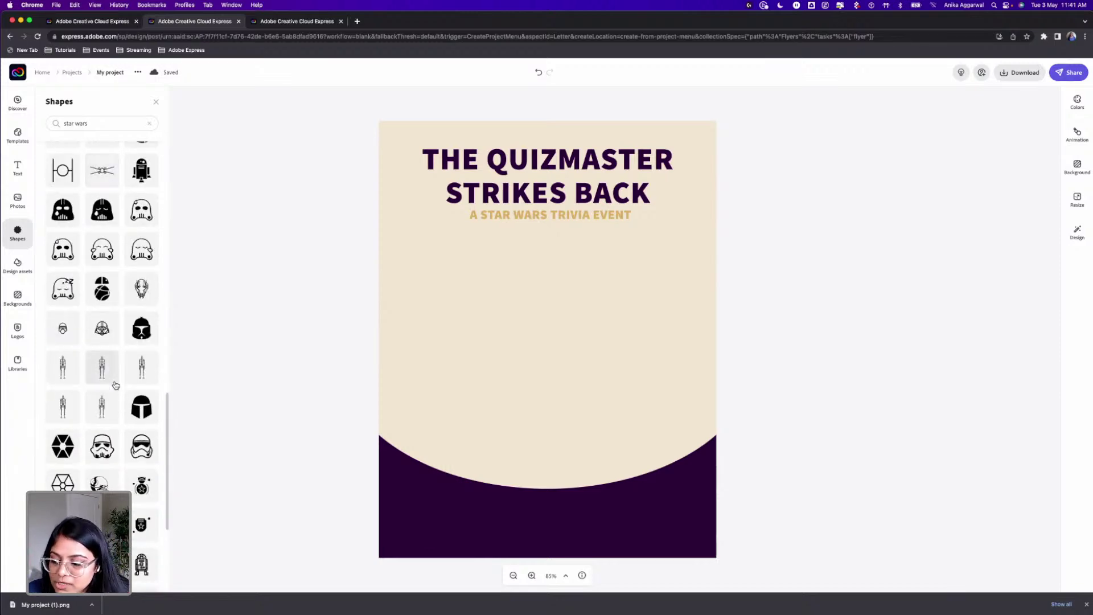
{"action": "scroll", "coordinate": [122, 400], "scroll_direction": "down", "scroll_amount": 10}
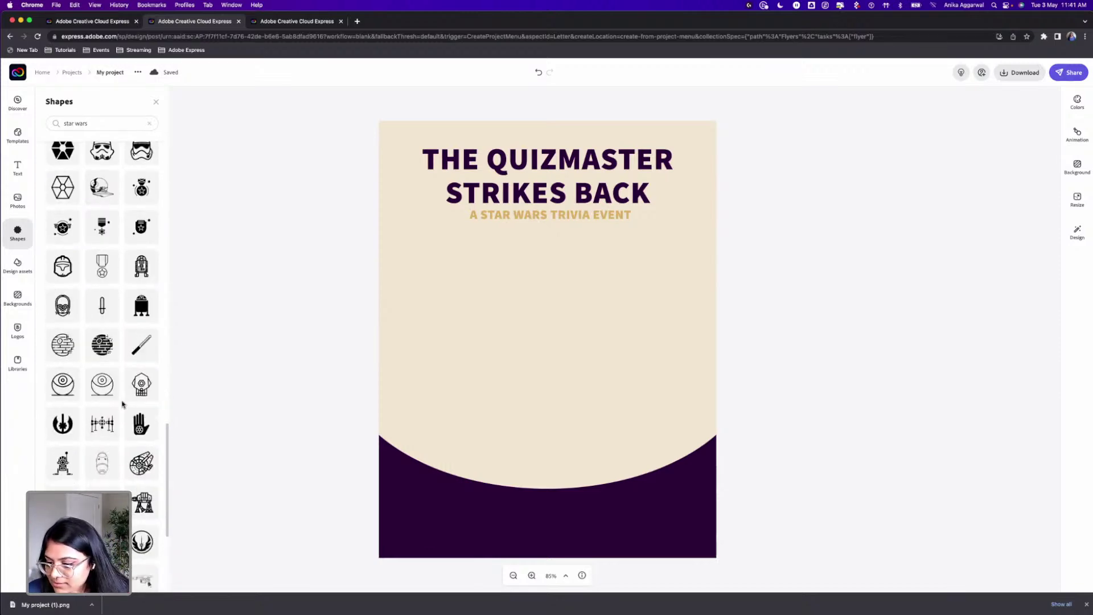
{"action": "scroll", "coordinate": [124, 403], "scroll_direction": "down", "scroll_amount": 10}
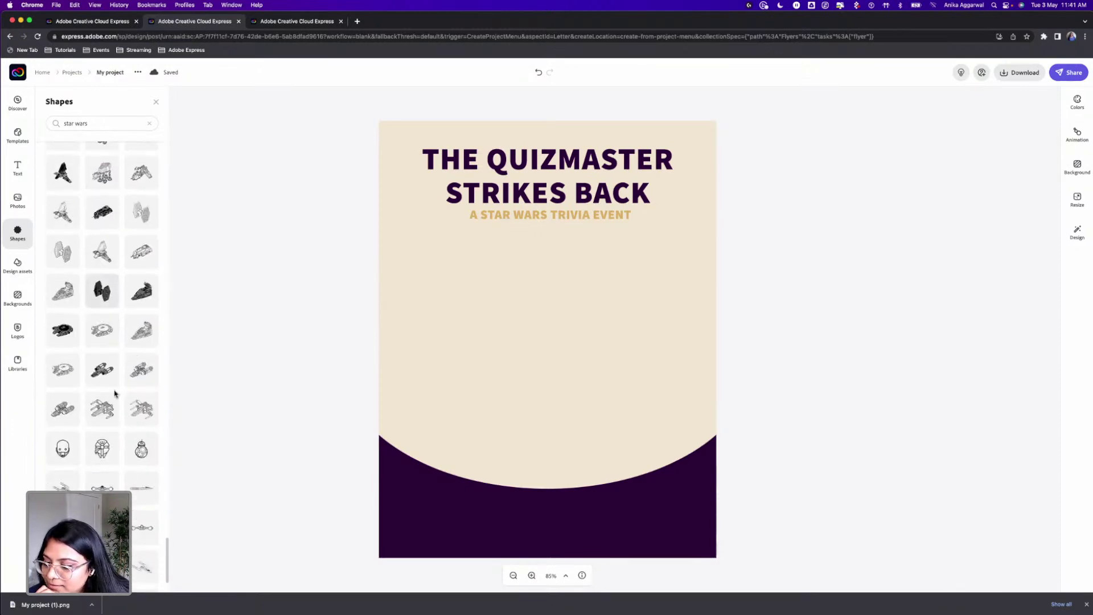
{"action": "scroll", "coordinate": [114, 393], "scroll_direction": "down", "scroll_amount": 15}
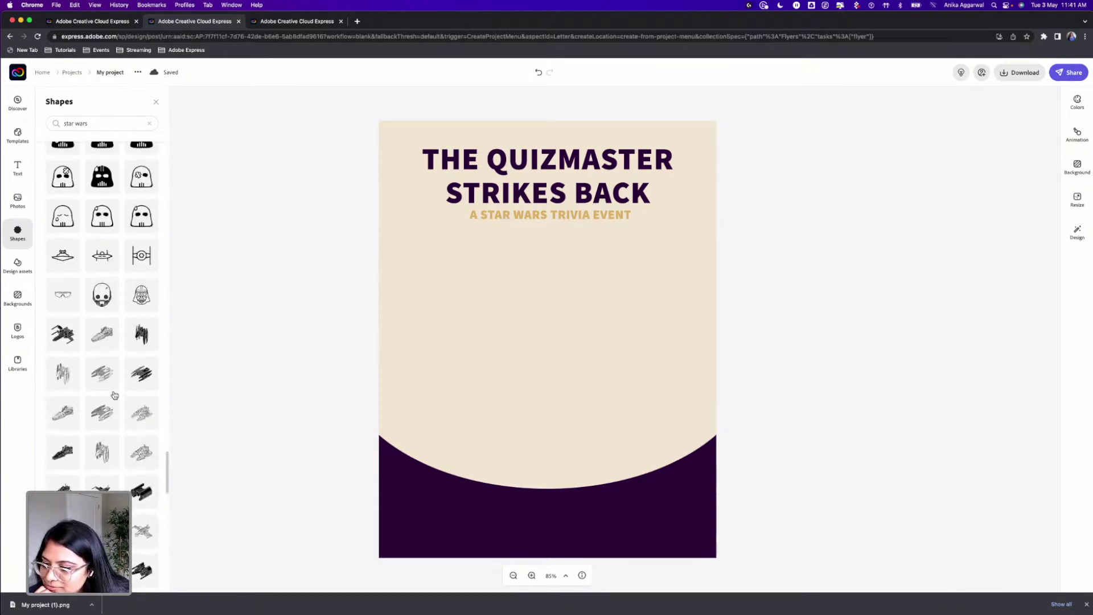
{"action": "scroll", "coordinate": [114, 395], "scroll_direction": "down", "scroll_amount": 5}
{"action": "scroll", "coordinate": [113, 394], "scroll_direction": "up", "scroll_amount": 10}
{"action": "scroll", "coordinate": [113, 395], "scroll_direction": "up", "scroll_amount": 10}
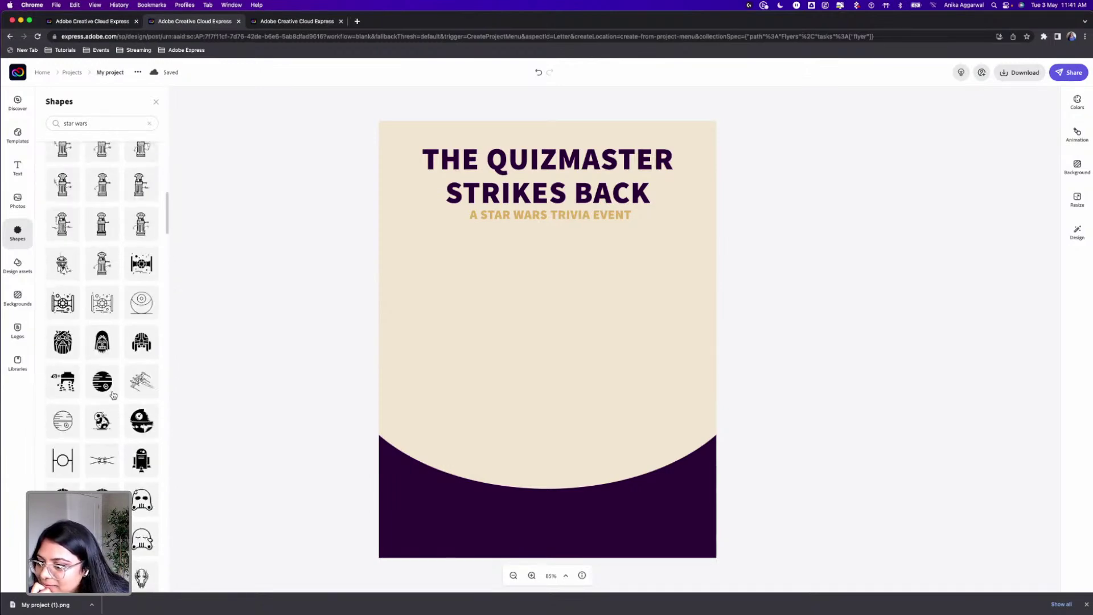
{"action": "scroll", "coordinate": [97, 378], "scroll_direction": "up", "scroll_amount": 5}
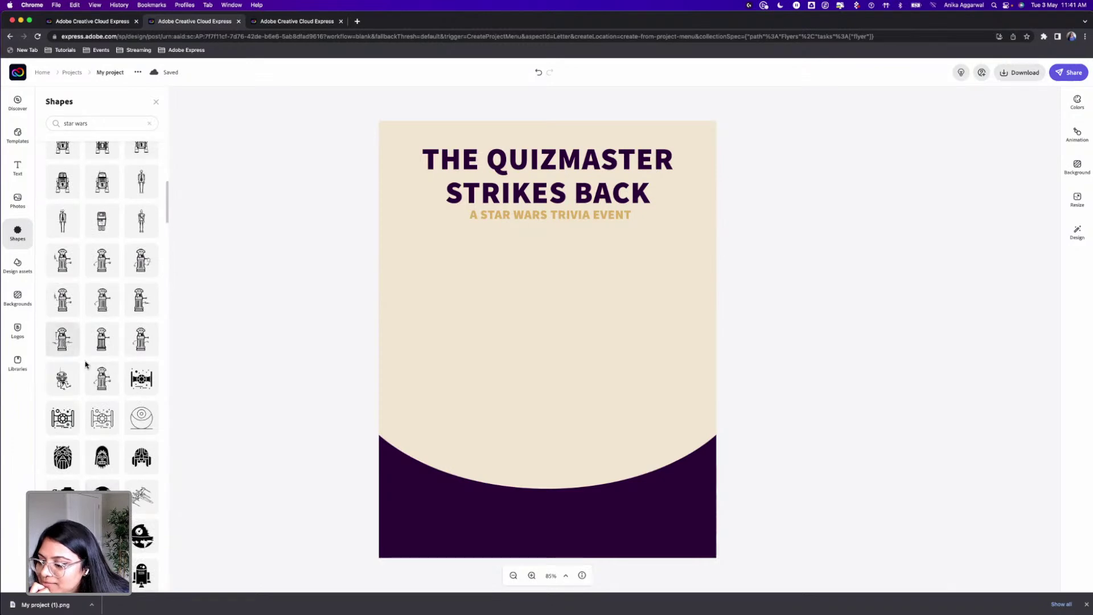
{"action": "left_click", "coordinate": [64, 379]}
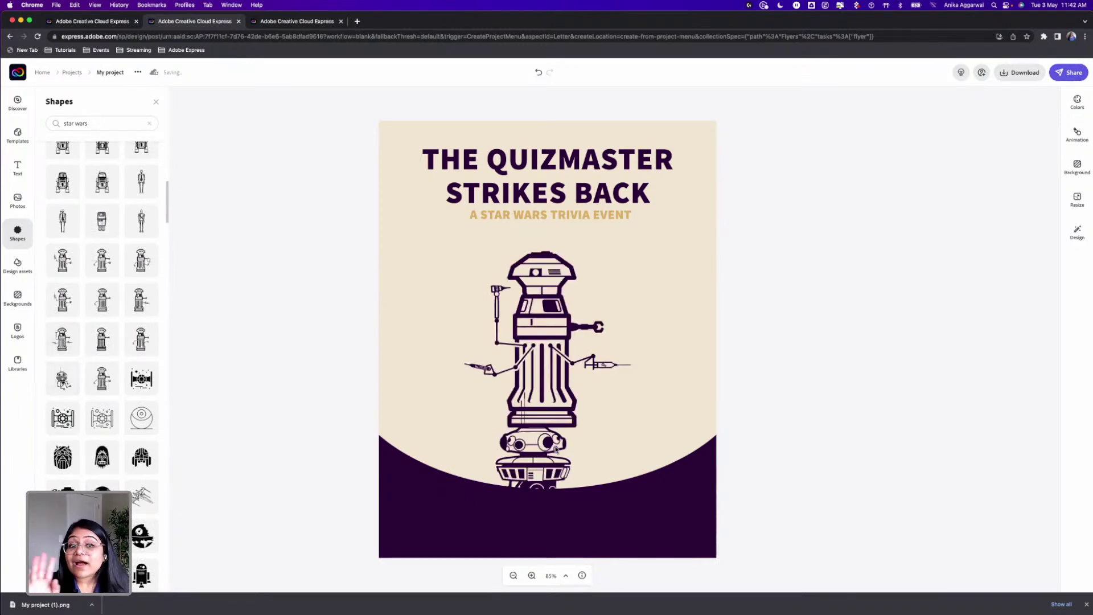
Step: Delete the lower-left droid, keeping only the spindly probe droid
{"action": "left_click_drag", "start_coordinate": [589, 441], "coordinate": [634, 261]}
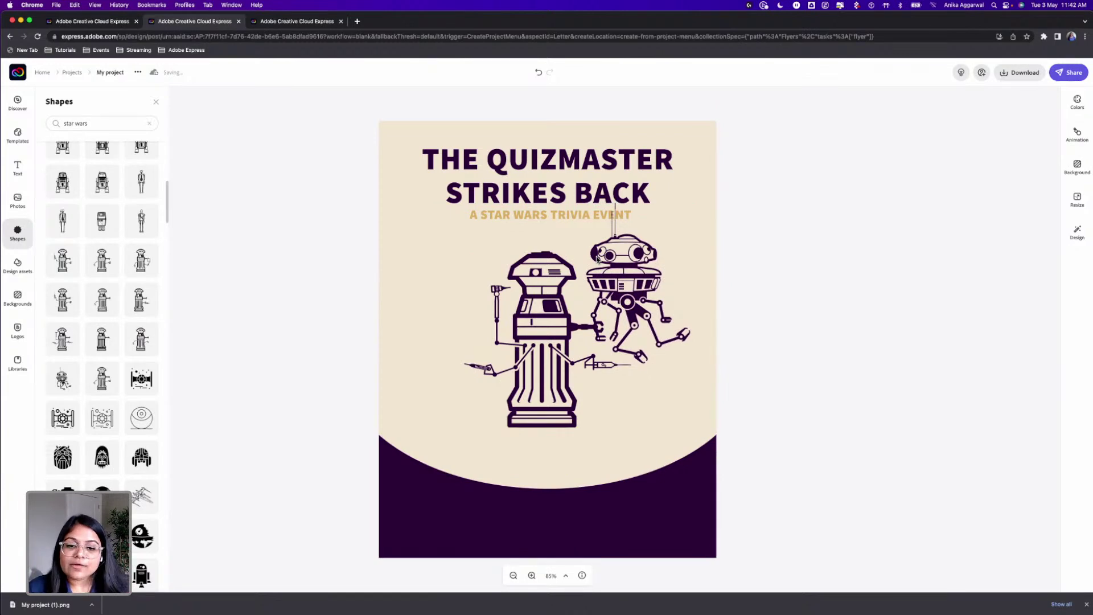
{"action": "left_click", "coordinate": [596, 258]}
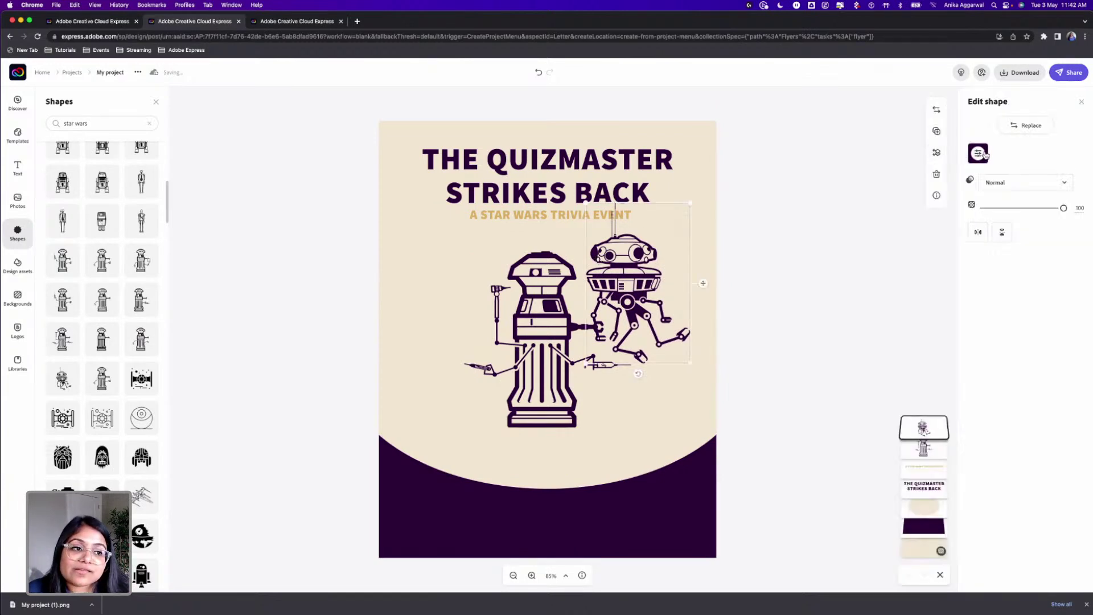
{"action": "left_click", "coordinate": [573, 273]}
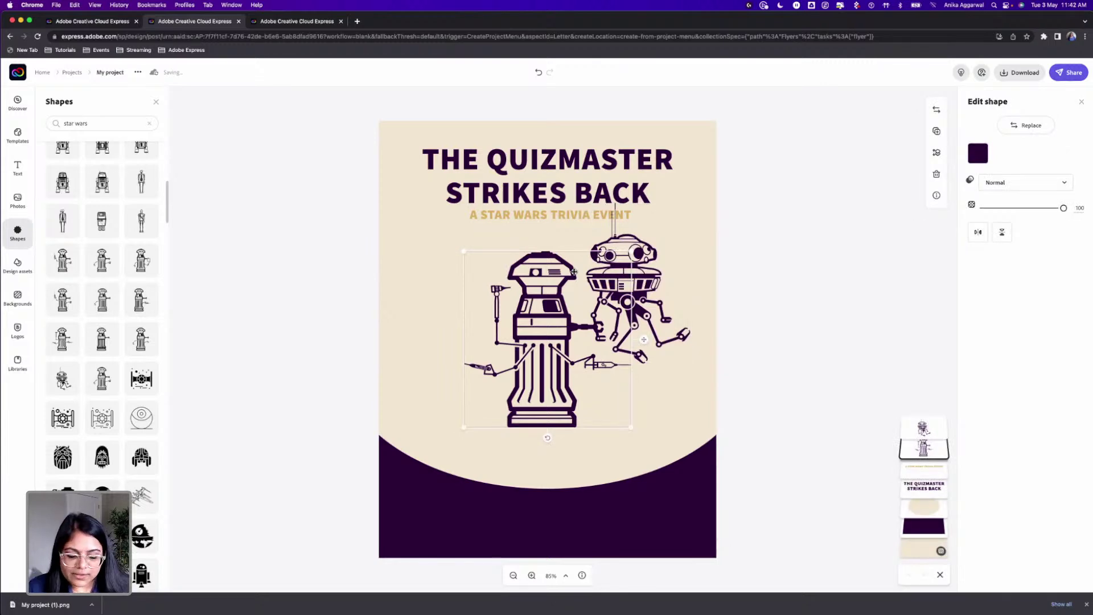
{"action": "key", "text": "Delete"}
Step: Enlarge the probe droid and lower it onto the dark purple curve
{"action": "left_click", "coordinate": [608, 256]}
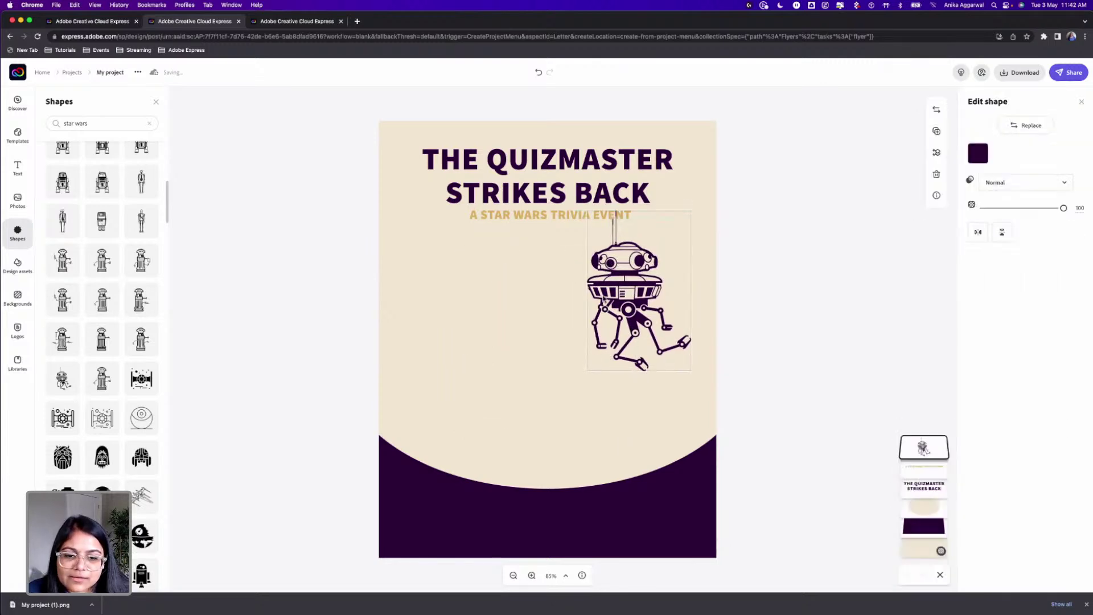
{"action": "left_click_drag", "start_coordinate": [608, 256], "coordinate": [568, 326]}
{"action": "left_click", "coordinate": [977, 154]}
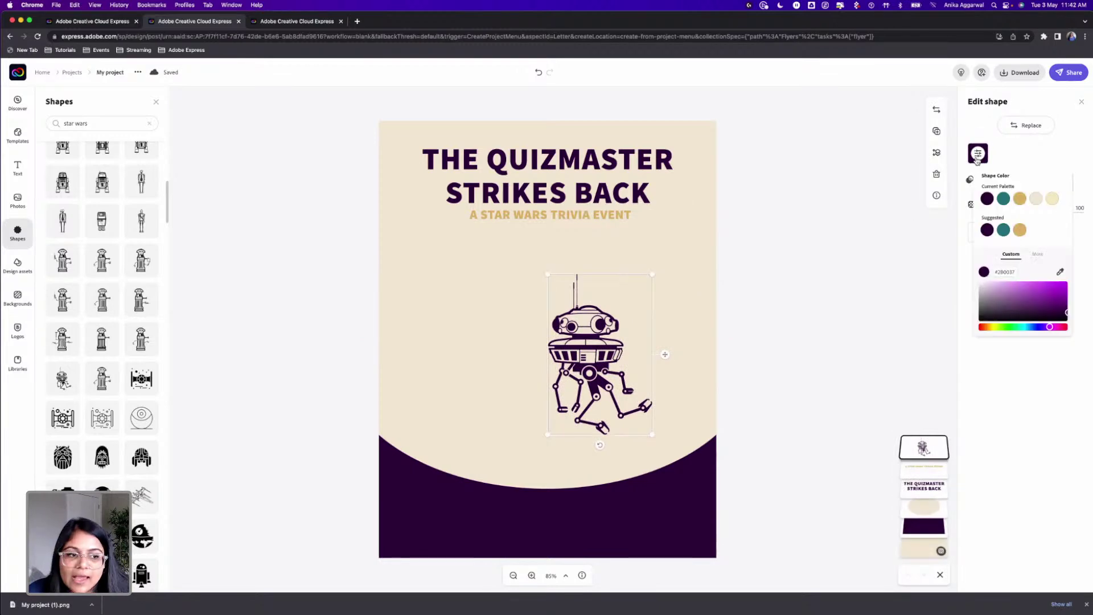
{"action": "left_click_drag", "start_coordinate": [653, 276], "coordinate": [708, 187]}
{"action": "left_click_drag", "start_coordinate": [633, 307], "coordinate": [627, 354]}
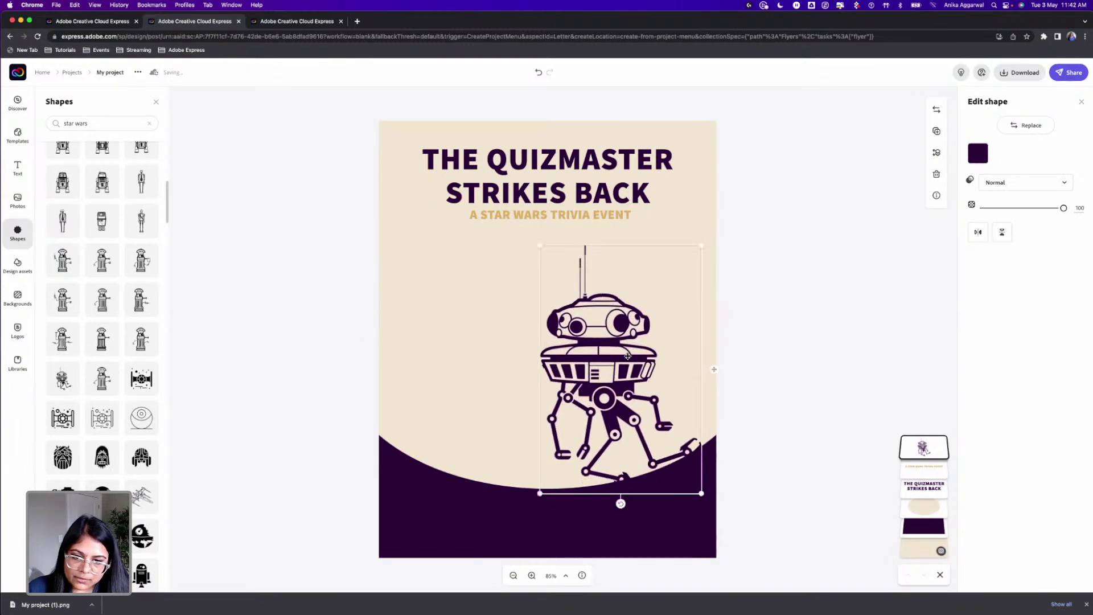
Step: Change the dark curved bottom shape's fill to gold
{"action": "left_click", "coordinate": [766, 342]}
{"action": "left_click", "coordinate": [438, 509]}
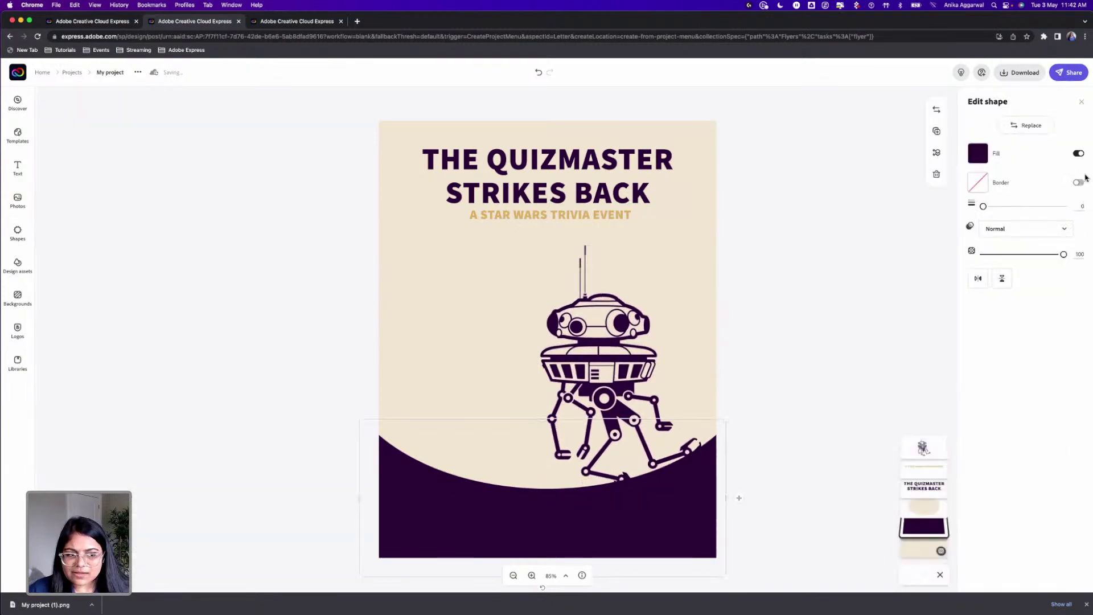
{"action": "left_click", "coordinate": [978, 153]}
{"action": "left_click", "coordinate": [1020, 199]}
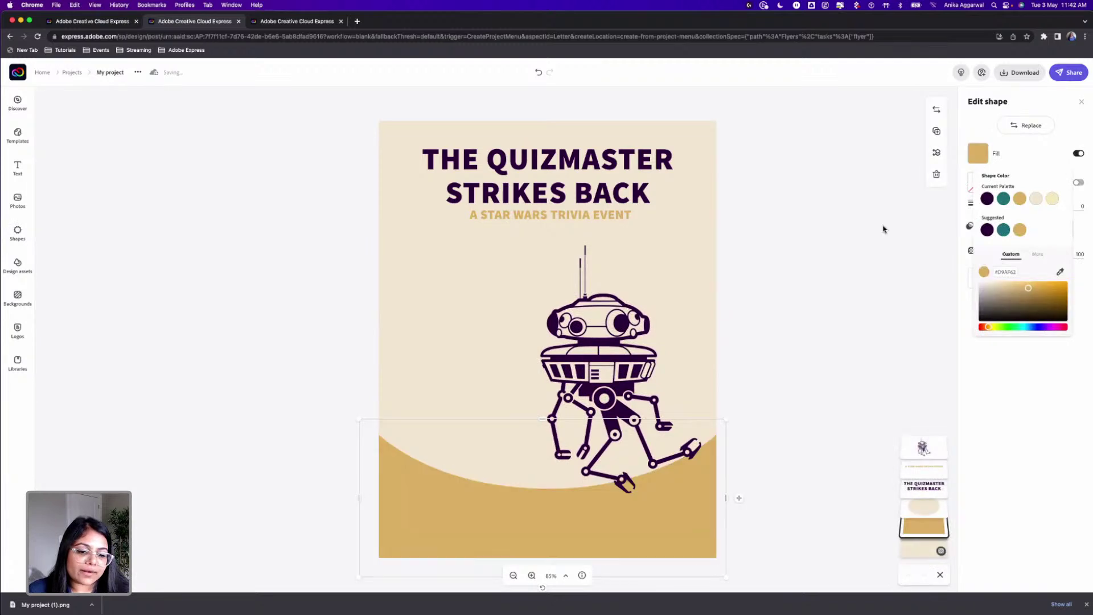
{"action": "left_click", "coordinate": [883, 227]}
{"action": "left_click", "coordinate": [769, 307]}
Step: Shrink the droid slightly and nudge it down and right on the gold band
{"action": "left_click_drag", "start_coordinate": [627, 326], "coordinate": [630, 333]}
{"action": "left_click", "coordinate": [602, 323]}
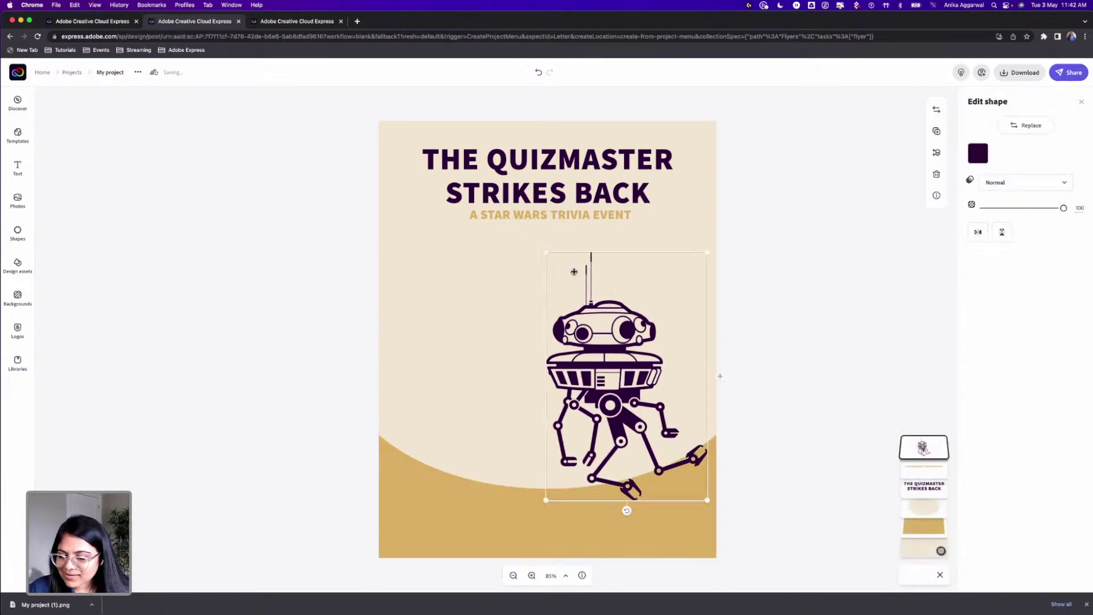
{"action": "left_click_drag", "start_coordinate": [547, 252], "coordinate": [553, 263]}
{"action": "left_click_drag", "start_coordinate": [609, 333], "coordinate": [611, 330]}
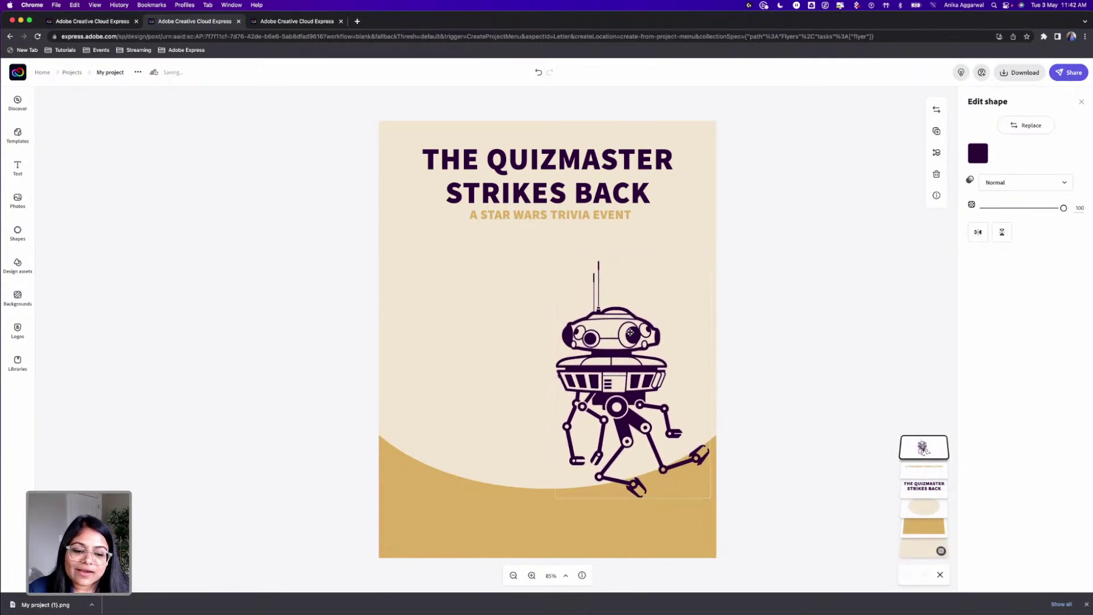
{"action": "left_click", "coordinate": [772, 317]}
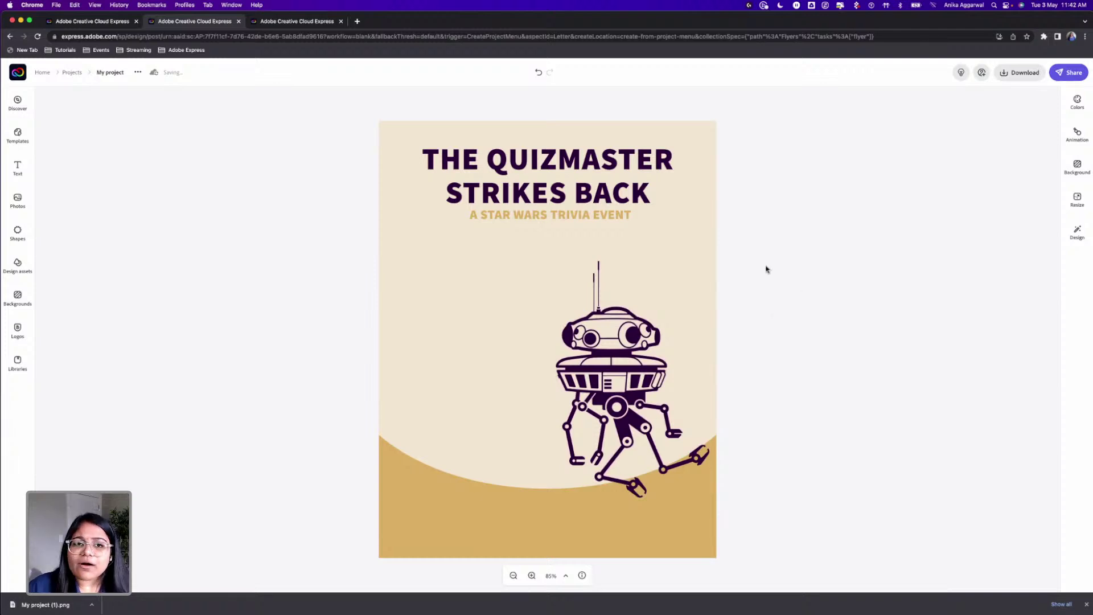
Step: Search the Shapes library for 'rect', then clear it and browse to the Geometric shapes
{"action": "left_click", "coordinate": [18, 231]}
{"action": "double_click", "coordinate": [96, 125]}
{"action": "key", "text": "super+a"}
{"action": "type", "text": "rect"}
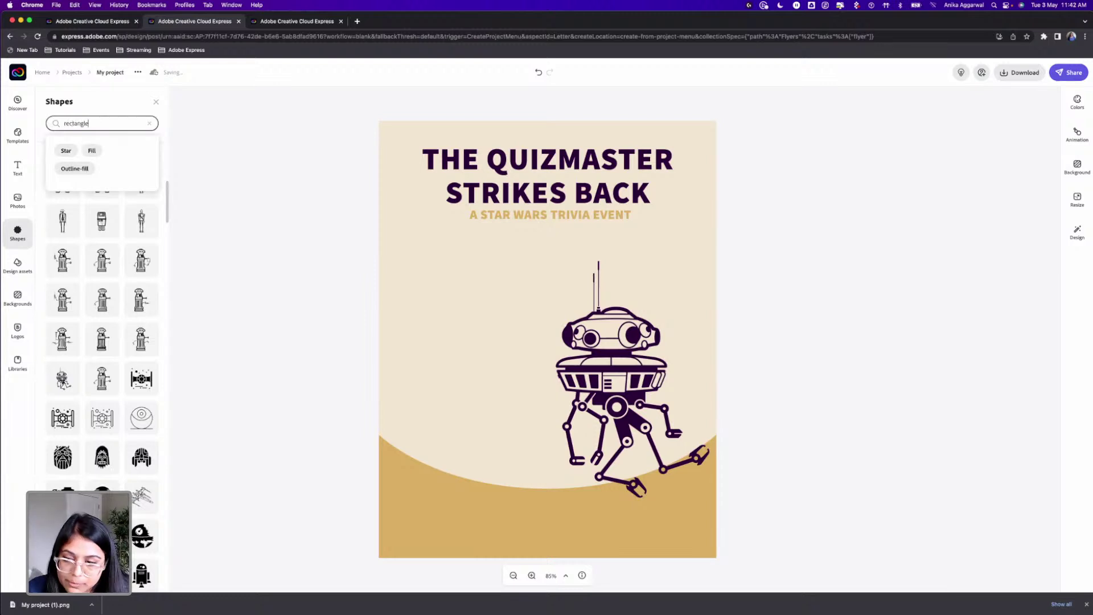
{"action": "key", "text": "Return"}
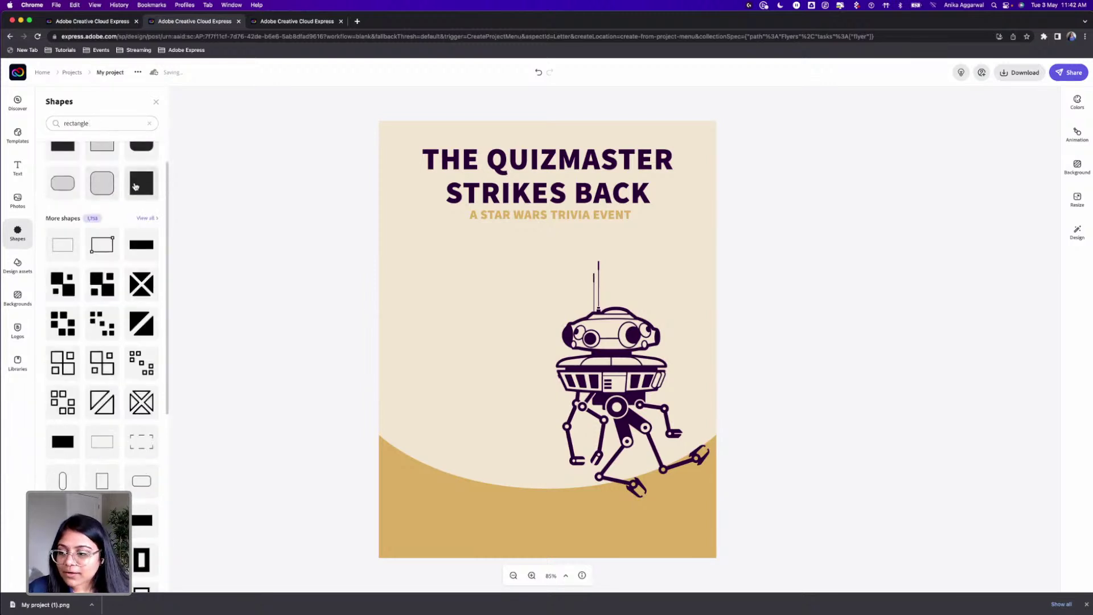
{"action": "scroll", "coordinate": [120, 364], "scroll_direction": "down", "scroll_amount": 10}
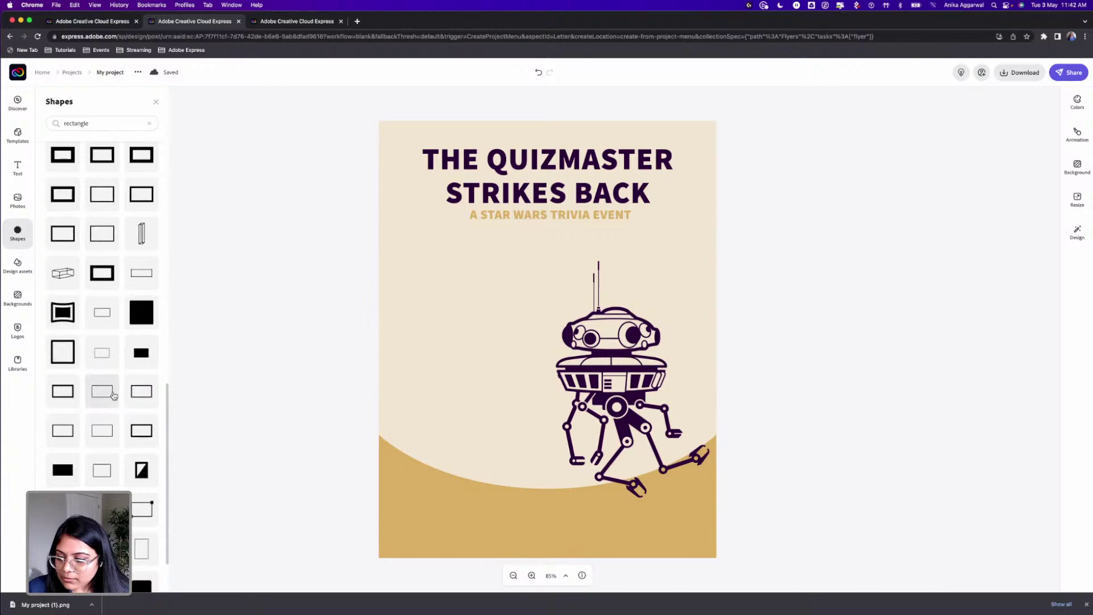
{"action": "scroll", "coordinate": [114, 403], "scroll_direction": "up", "scroll_amount": 10}
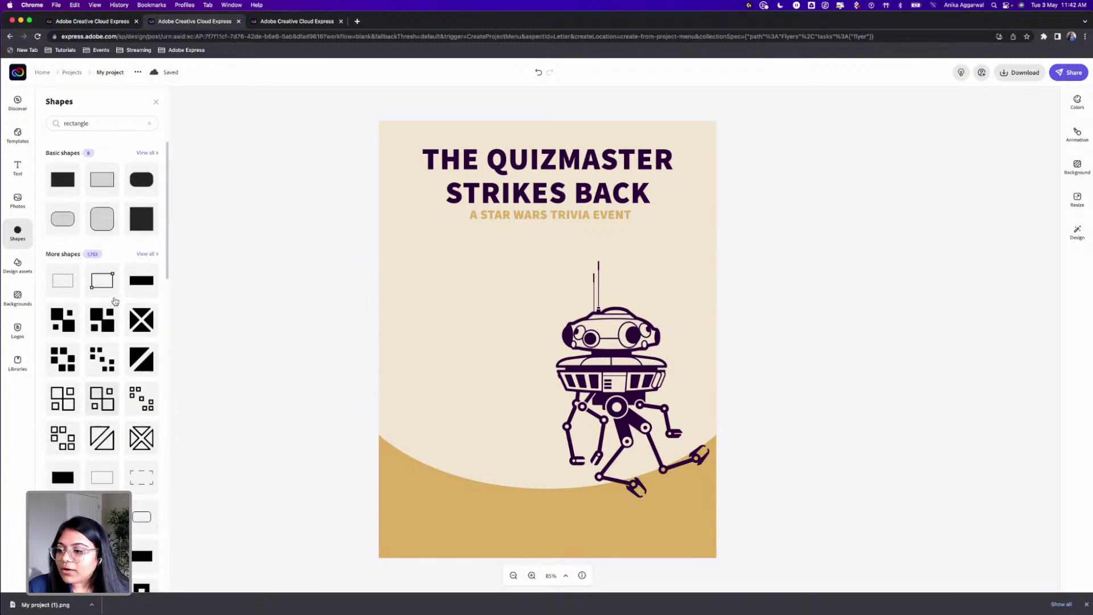
{"action": "left_click", "coordinate": [151, 155]}
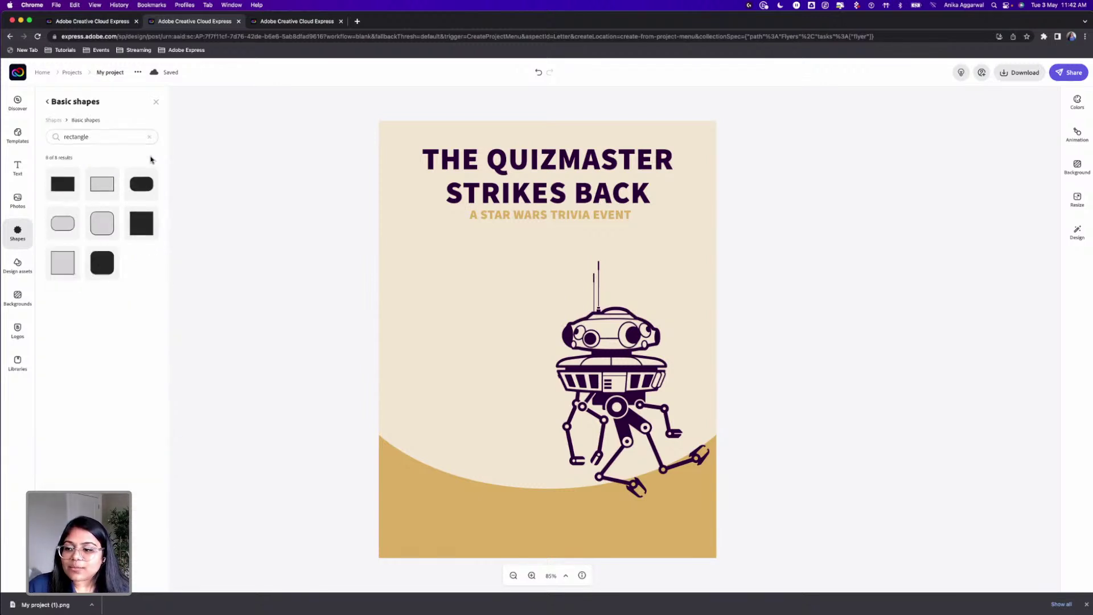
{"action": "left_click", "coordinate": [149, 136]}
{"action": "scroll", "coordinate": [111, 292], "scroll_direction": "down", "scroll_amount": 3}
{"action": "scroll", "coordinate": [111, 293], "scroll_direction": "down", "scroll_amount": 4}
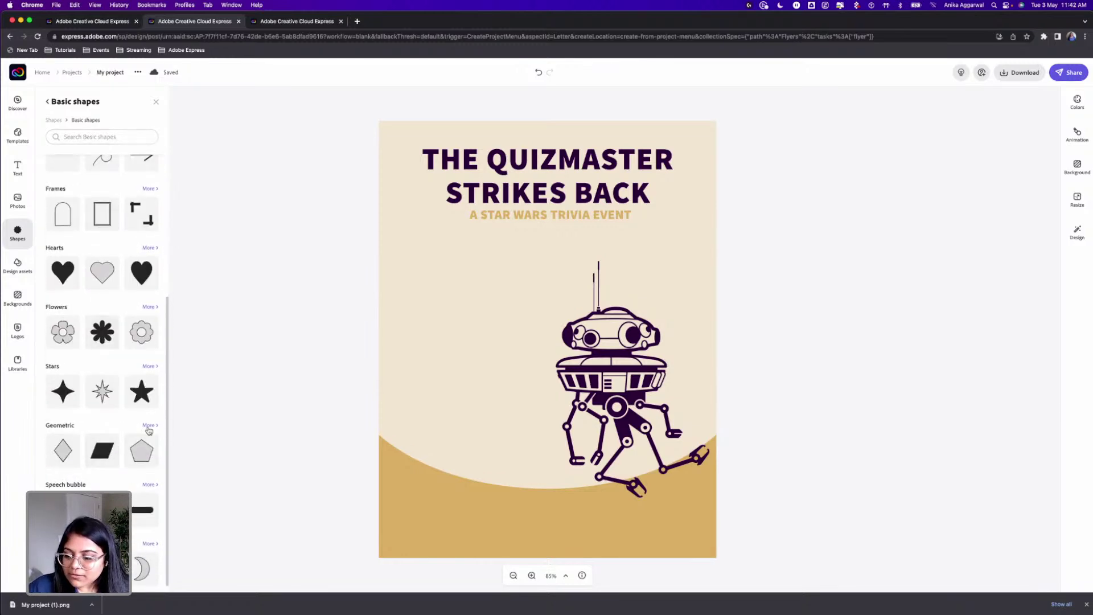
{"action": "left_click", "coordinate": [149, 426]}
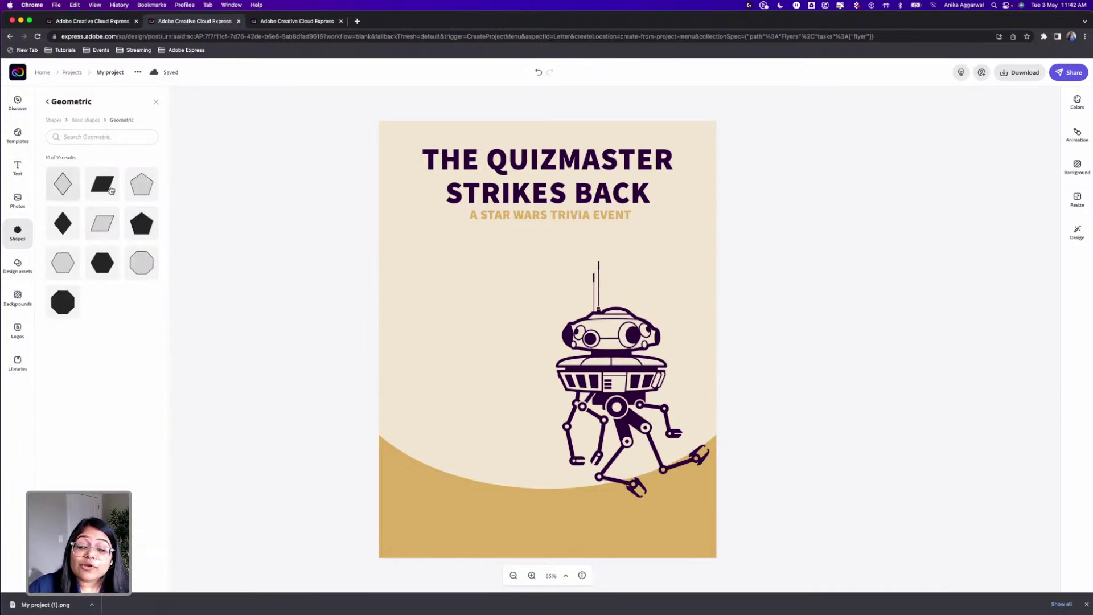
Step: Try a pentagon, outlined parallelogram and octagon on the flyer, then delete all three
{"action": "left_click", "coordinate": [141, 184]}
{"action": "left_click", "coordinate": [102, 220]}
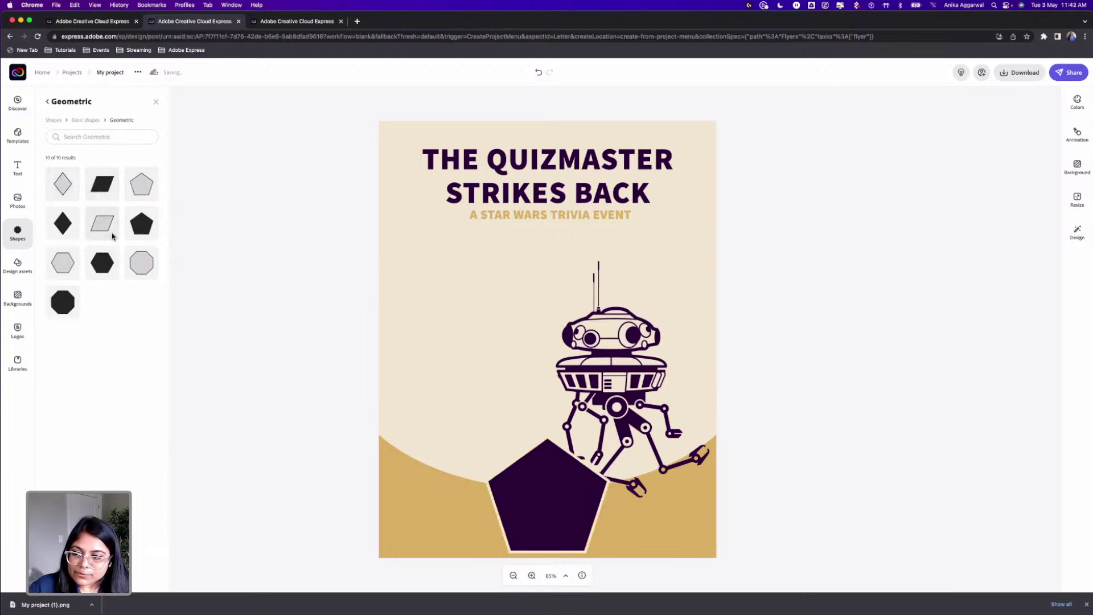
{"action": "left_click", "coordinate": [64, 306]}
{"action": "left_click_drag", "start_coordinate": [492, 389], "coordinate": [394, 404]}
{"action": "left_click_drag", "start_coordinate": [541, 487], "coordinate": [525, 467]}
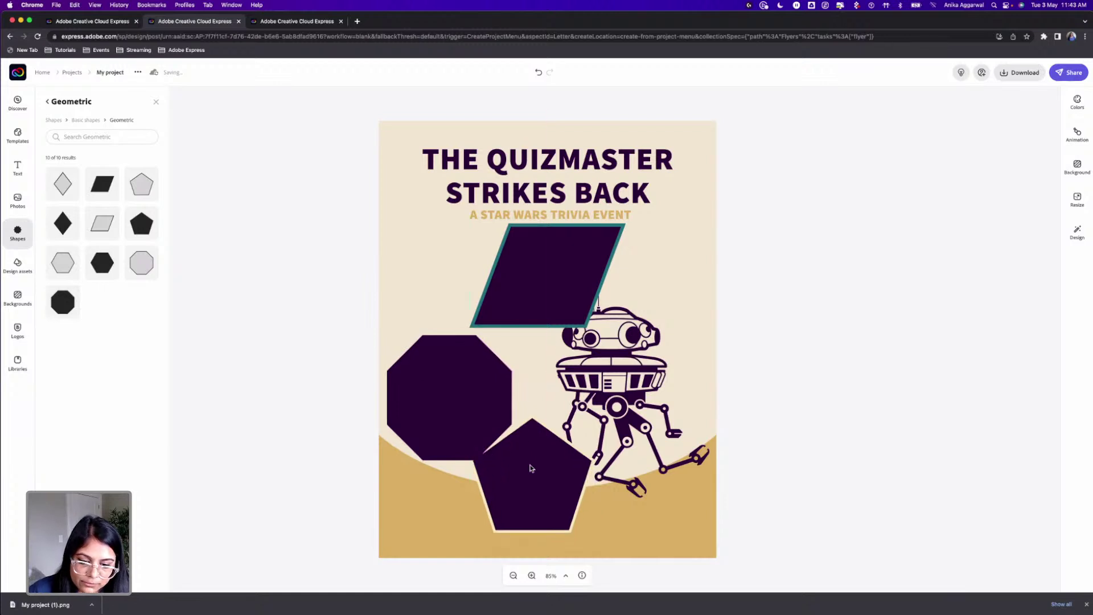
{"action": "key", "text": "Delete"}
{"action": "left_click", "coordinate": [455, 401]}
{"action": "key", "text": "Delete"}
{"action": "left_click", "coordinate": [546, 291]}
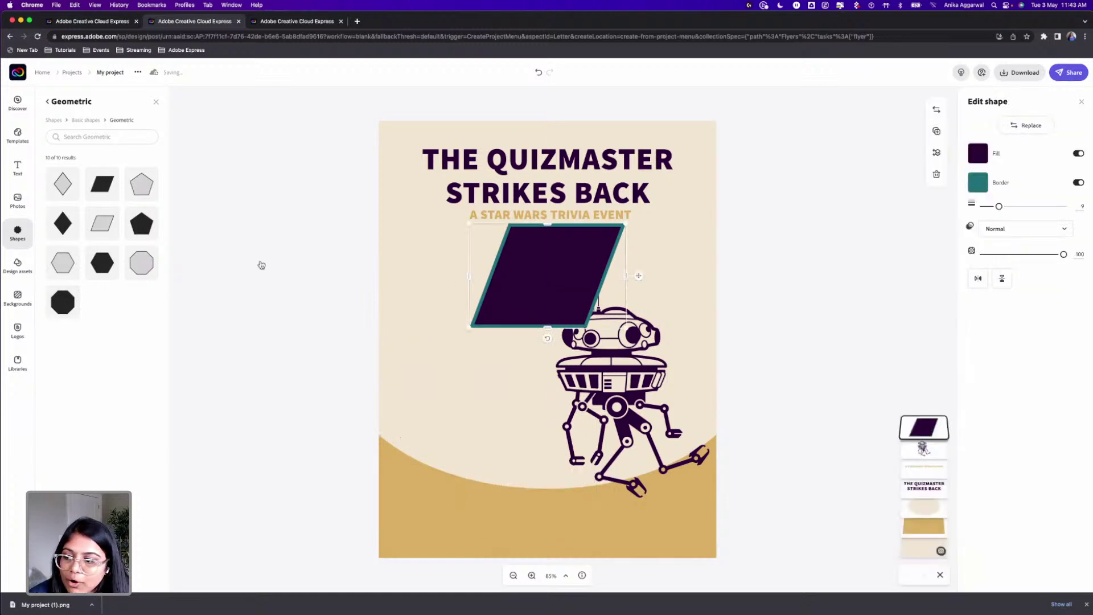
{"action": "key", "text": "Delete"}
Step: Add a solid parallelogram and stretch it across the upper-left, running off the left edge
{"action": "left_click", "coordinate": [99, 194]}
{"action": "left_click_drag", "start_coordinate": [551, 488], "coordinate": [446, 291]}
{"action": "left_click_drag", "start_coordinate": [515, 347], "coordinate": [459, 309]}
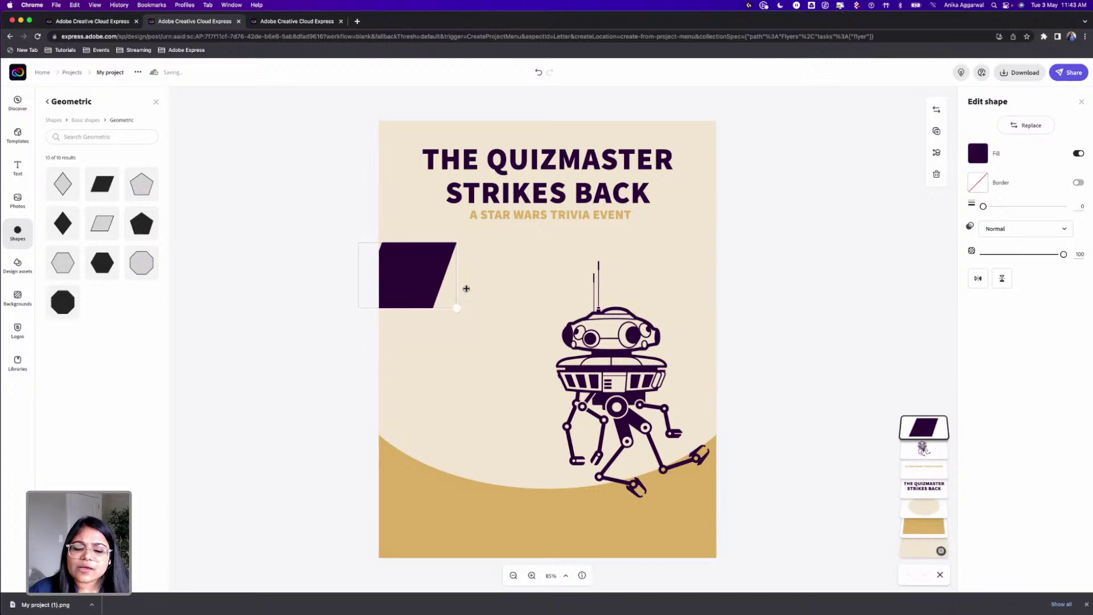
{"action": "left_click_drag", "start_coordinate": [420, 267], "coordinate": [567, 273]}
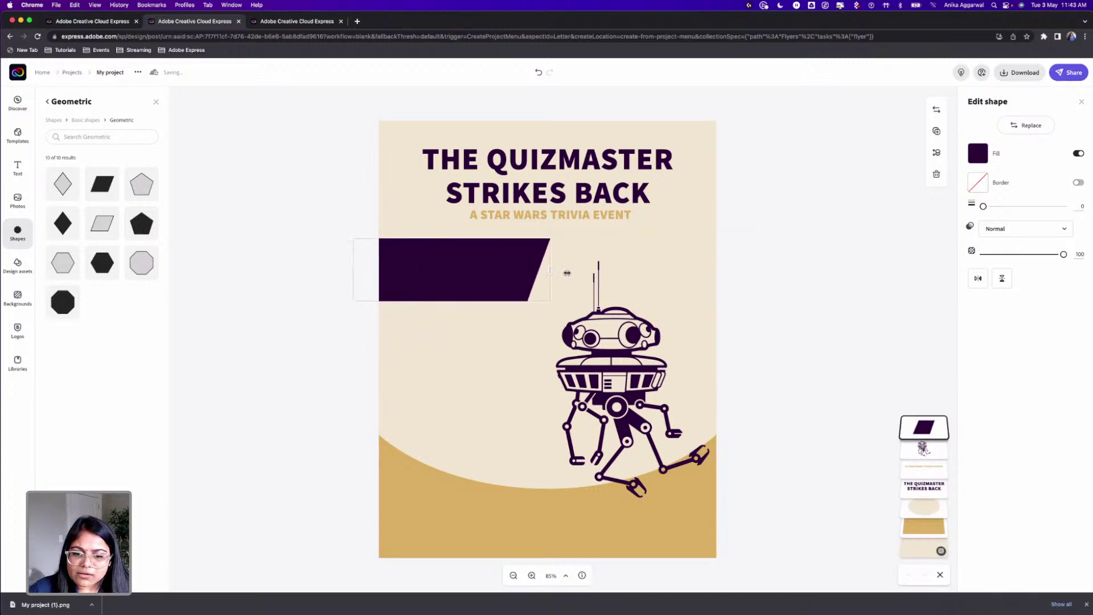
{"action": "left_click", "coordinate": [652, 263]}
{"action": "left_click", "coordinate": [835, 326]}
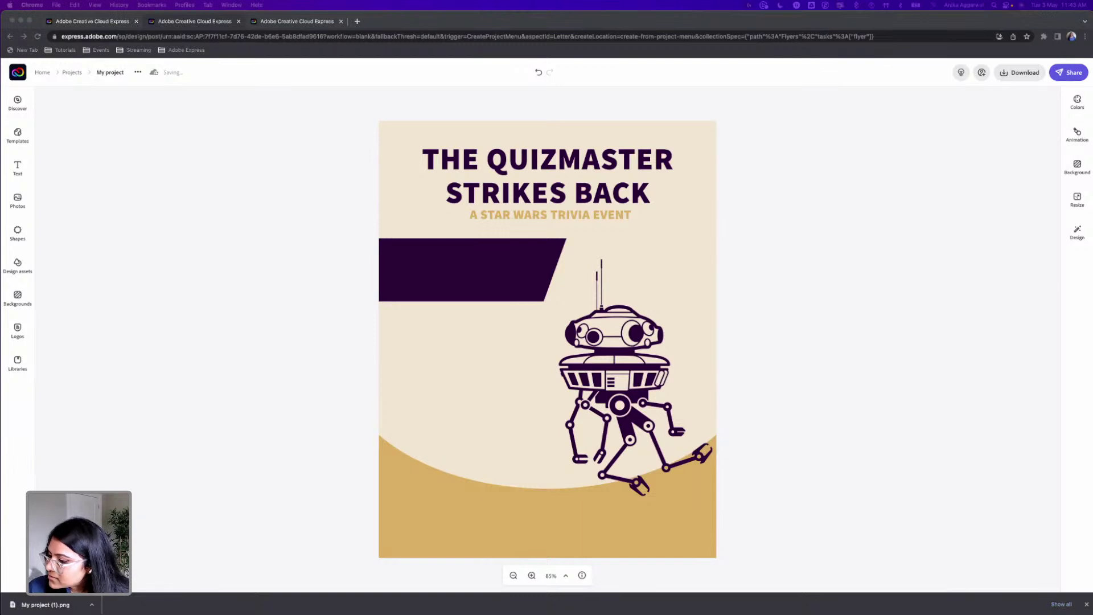
Step: Drop the Red Brick Shack logo image onto the flyer and move it up slightly
{"action": "left_click_drag", "start_coordinate": [3, 391], "coordinate": [443, 506]}
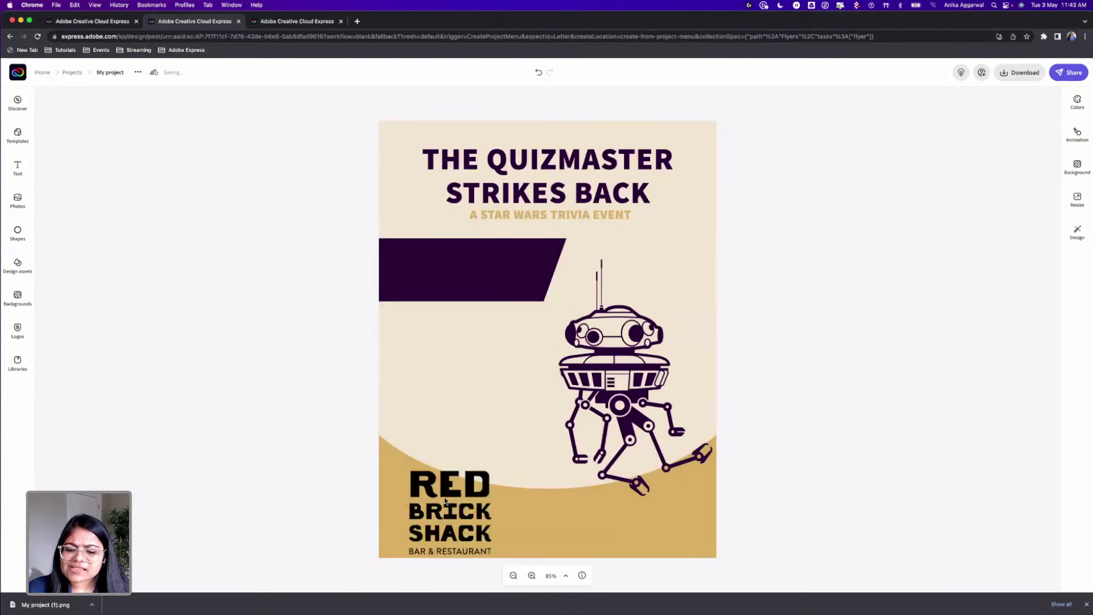
{"action": "left_click", "coordinate": [446, 496]}
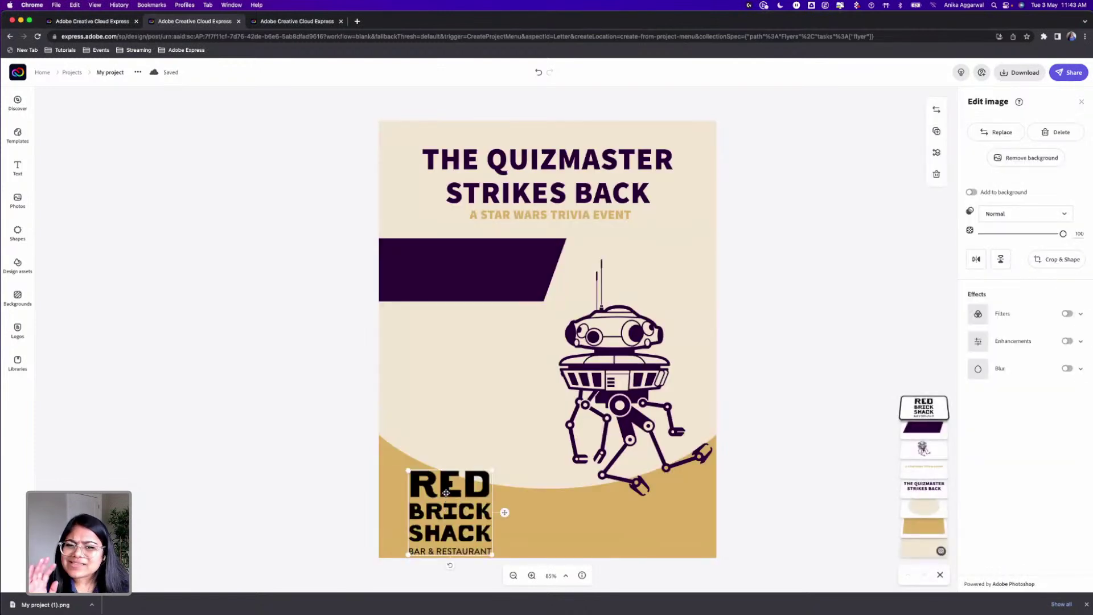
{"action": "left_click_drag", "start_coordinate": [454, 481], "coordinate": [451, 461]}
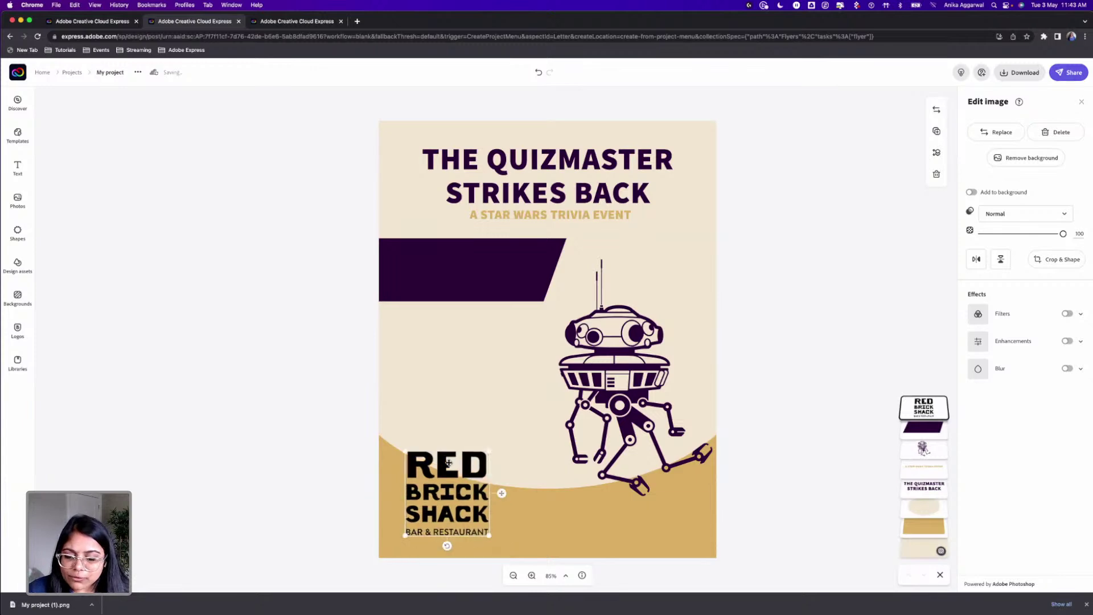
Step: Replace it with a shrunken RPC logo from the StarWars library in the bottom-left gold area
{"action": "left_click", "coordinate": [18, 362]}
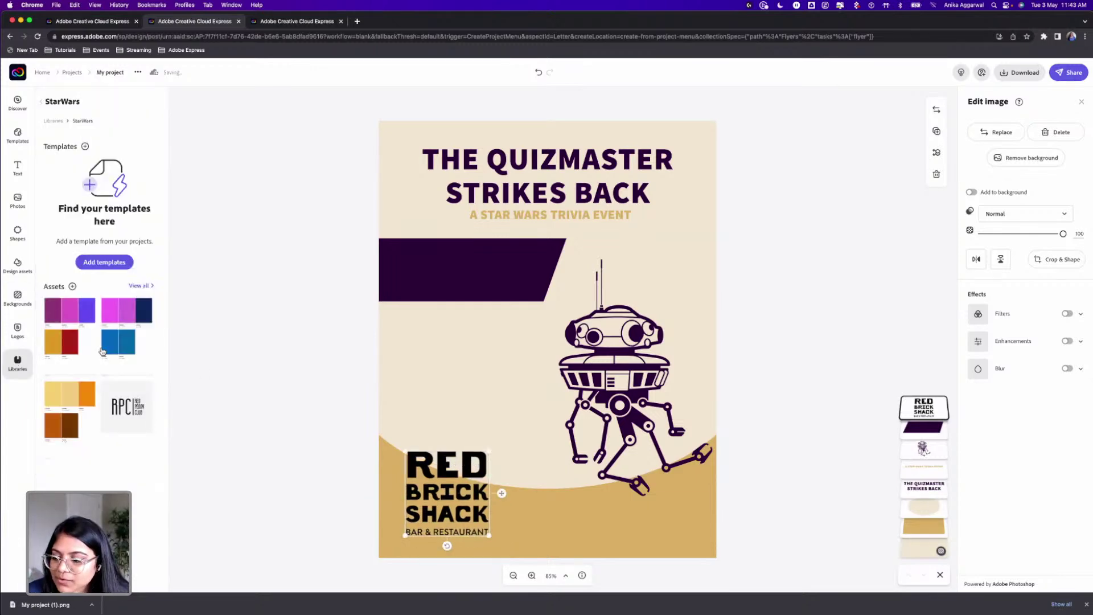
{"action": "left_click", "coordinate": [128, 411]}
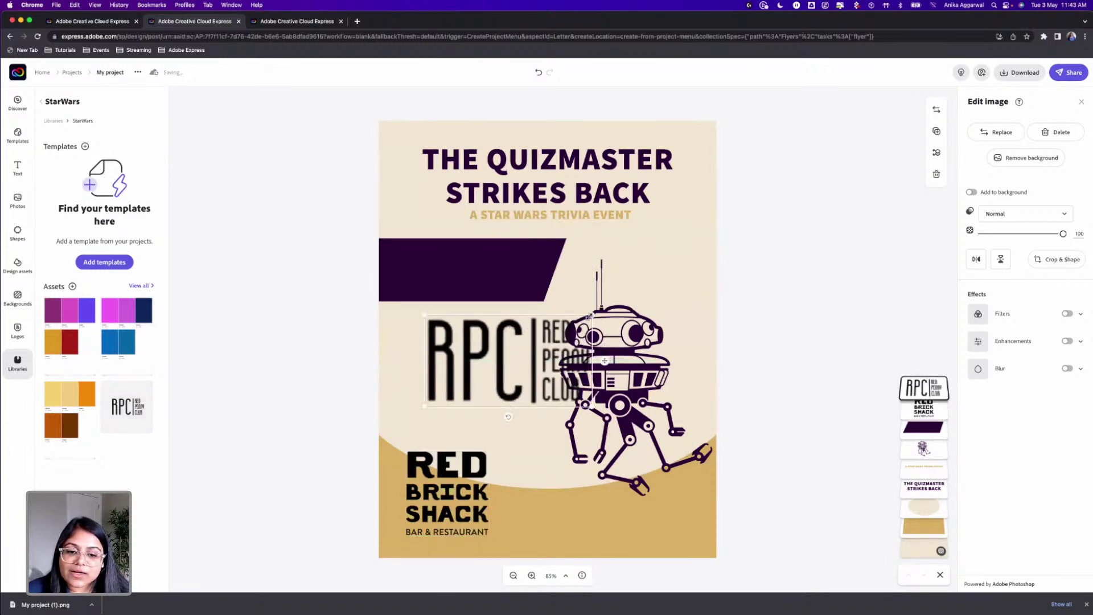
{"action": "left_click_drag", "start_coordinate": [587, 317], "coordinate": [481, 376]}
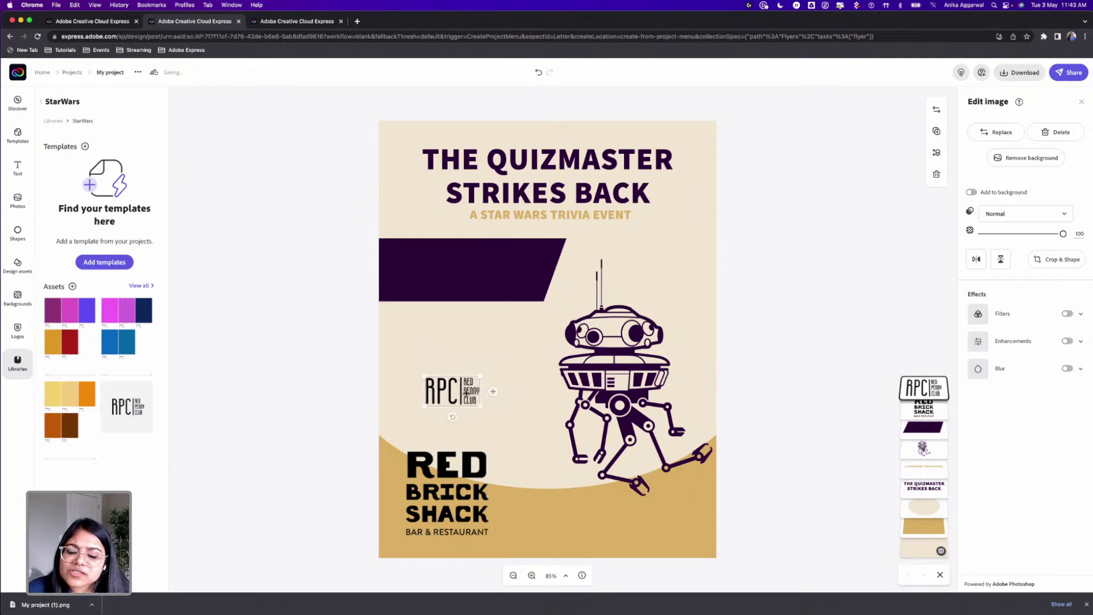
{"action": "left_click", "coordinate": [472, 472]}
{"action": "key", "text": "Delete"}
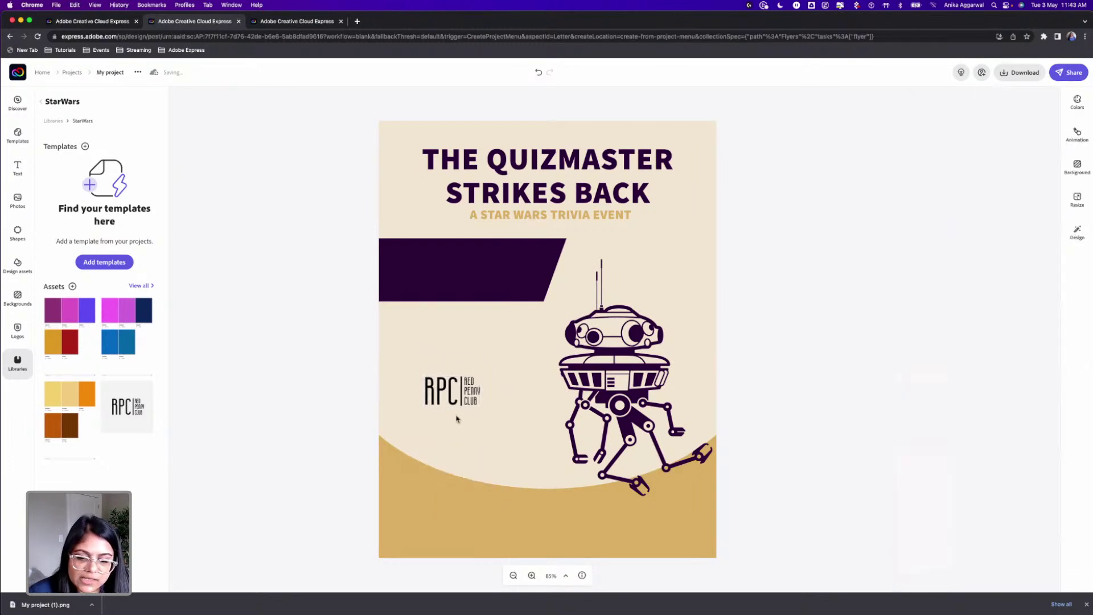
{"action": "left_click_drag", "start_coordinate": [443, 386], "coordinate": [422, 515]}
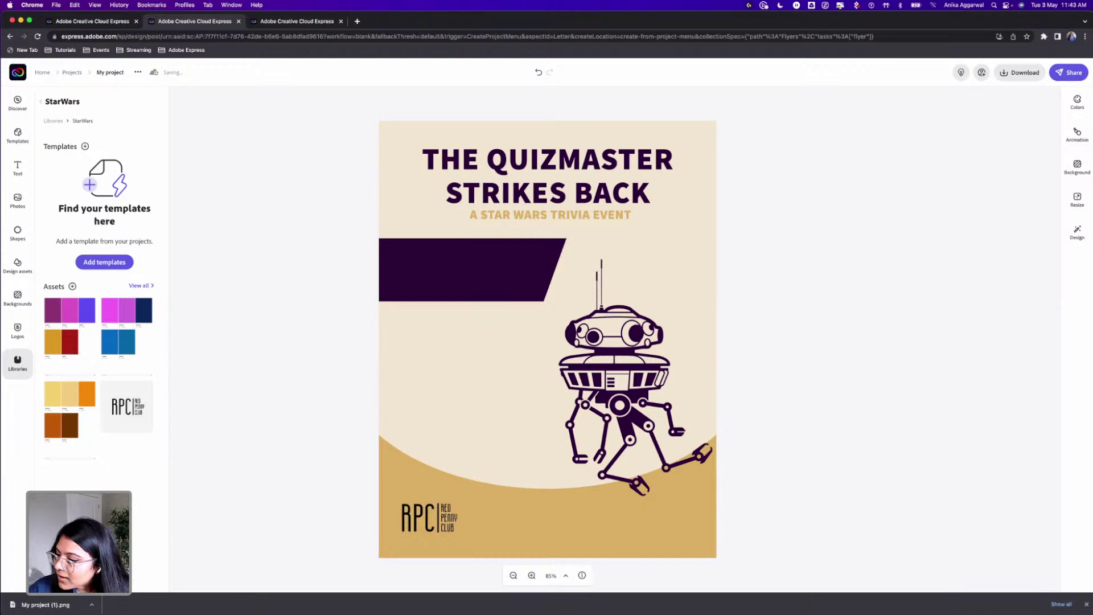
{"action": "left_click", "coordinate": [427, 518]}
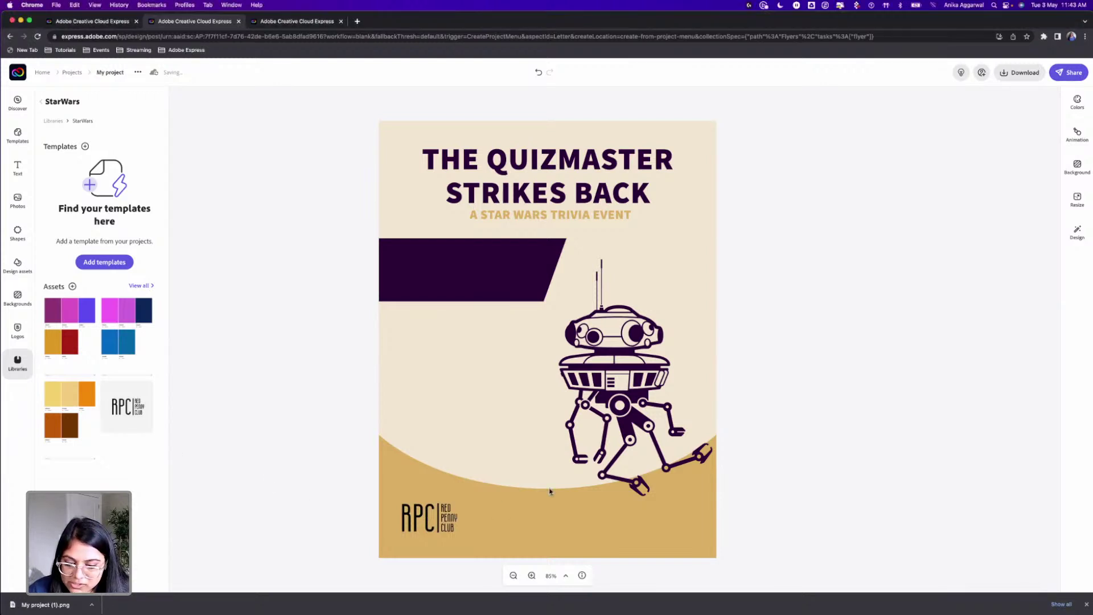
{"action": "left_click", "coordinate": [454, 518]}
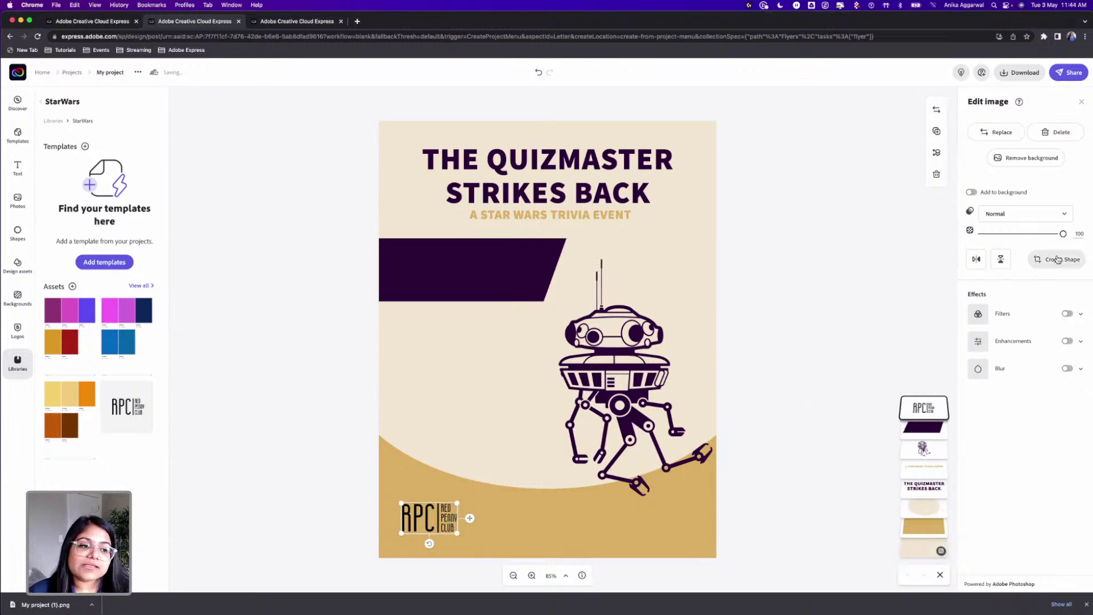
Step: Apply a Duotone filter to the RPC logo with dark purple as the shadows colour
{"action": "left_click", "coordinate": [1067, 315]}
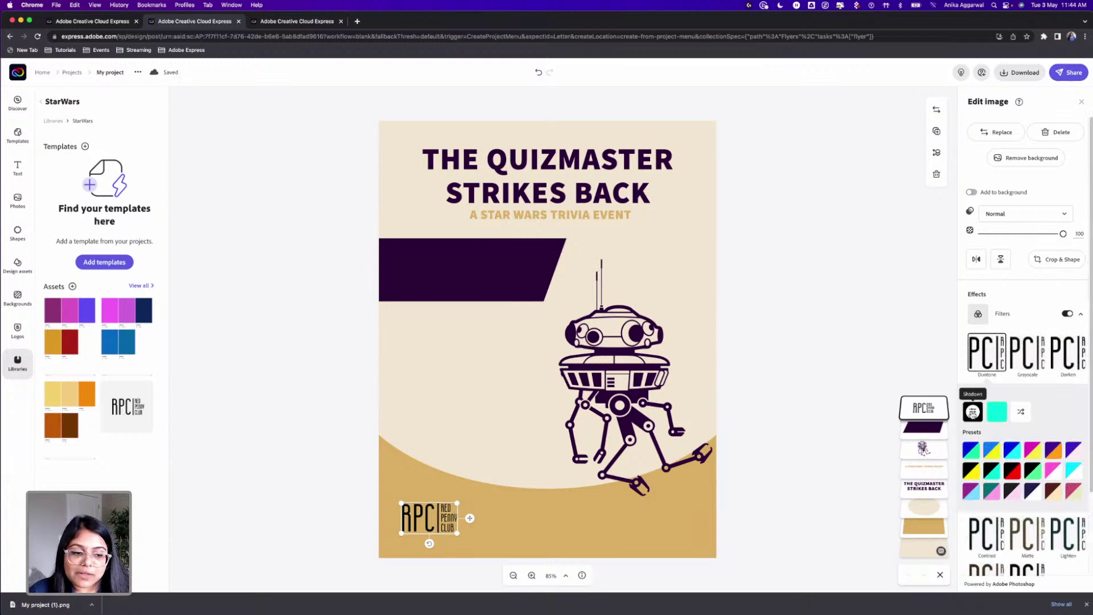
{"action": "left_click", "coordinate": [973, 412]}
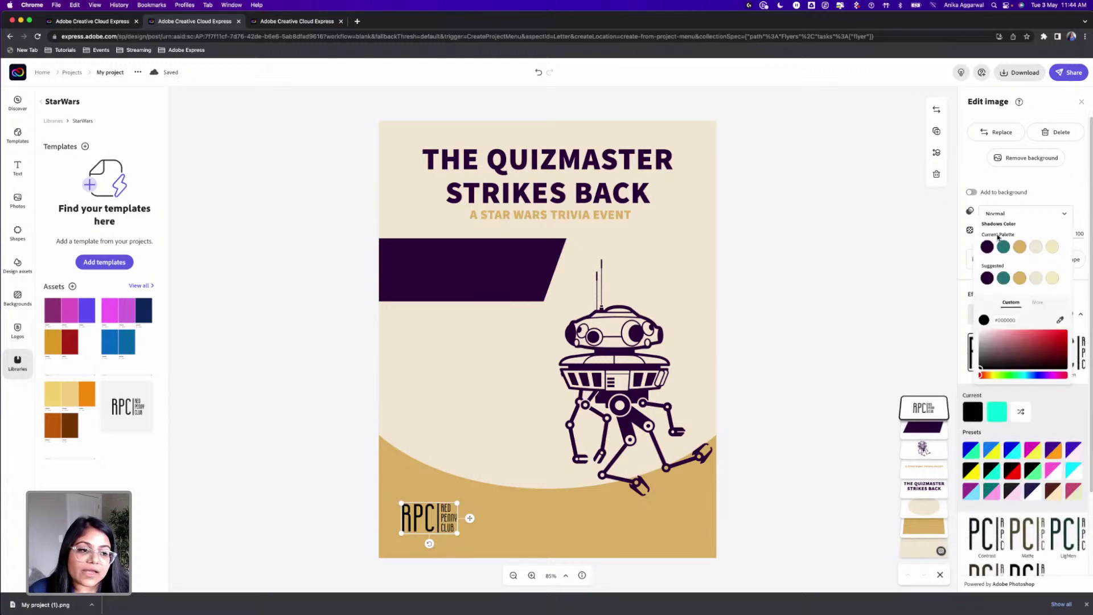
{"action": "left_click", "coordinate": [988, 247]}
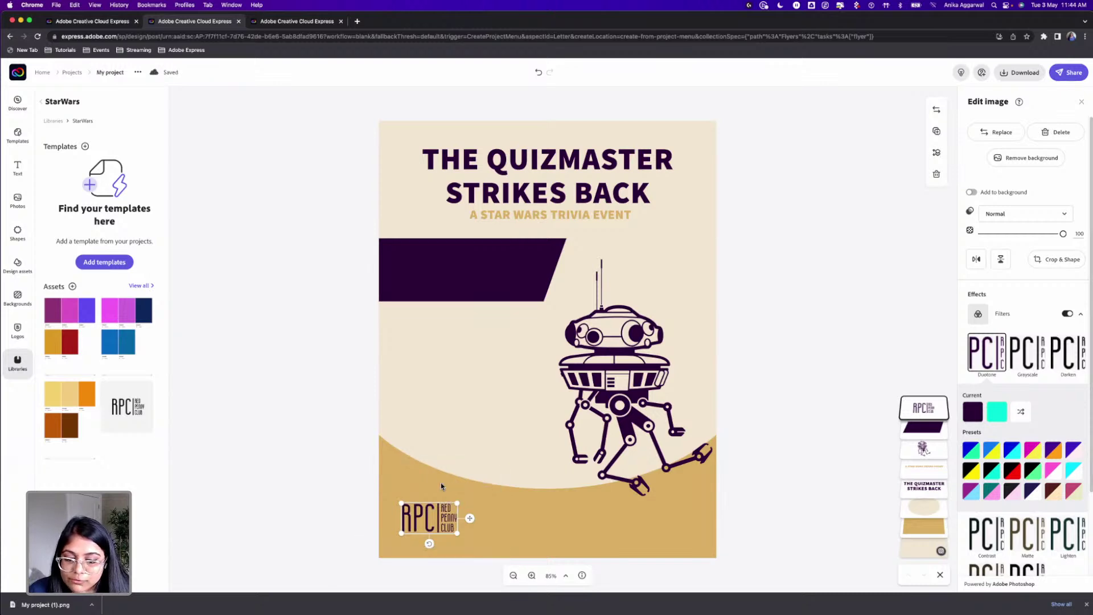
{"action": "left_click", "coordinate": [809, 261]}
{"action": "left_click", "coordinate": [487, 258]}
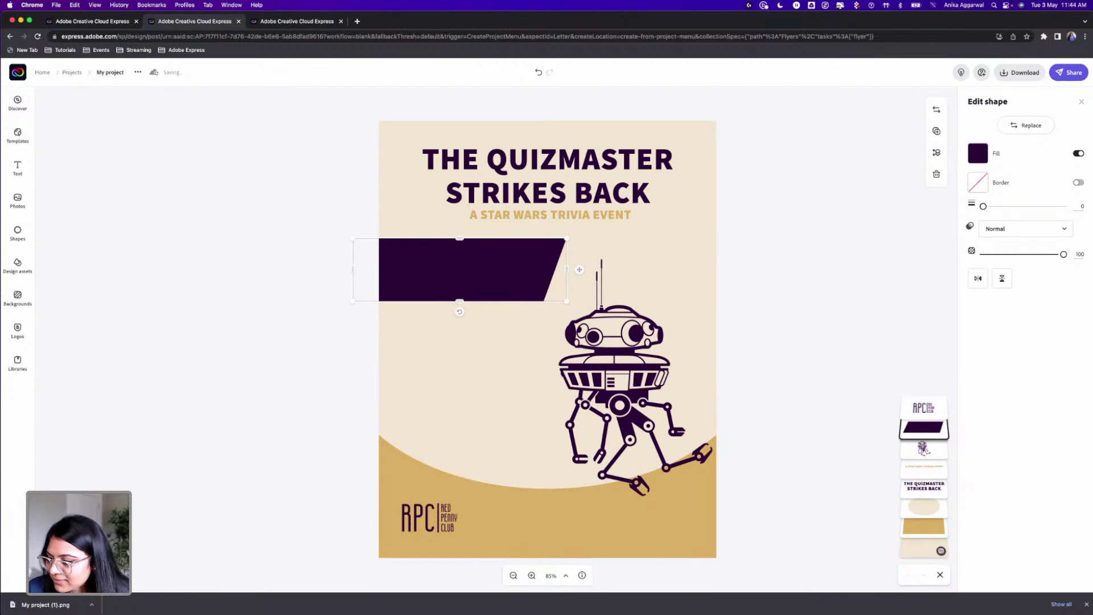
Step: Search the Shapes library for 'star' across all shapes, then clear the search
{"action": "left_click", "coordinate": [17, 233]}
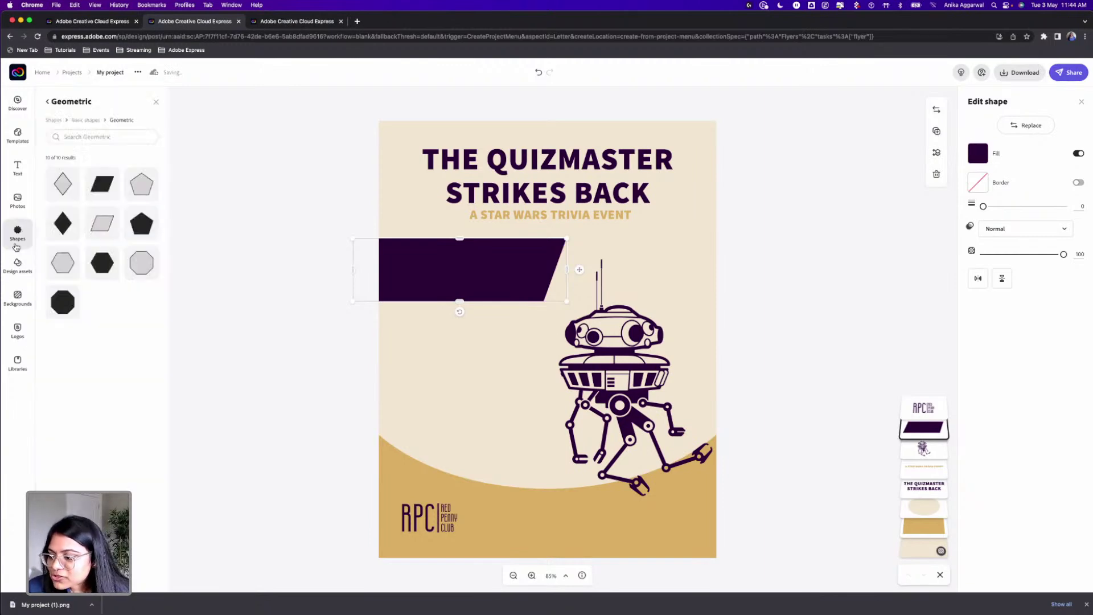
{"action": "left_click", "coordinate": [81, 137]}
{"action": "type", "text": "star"}
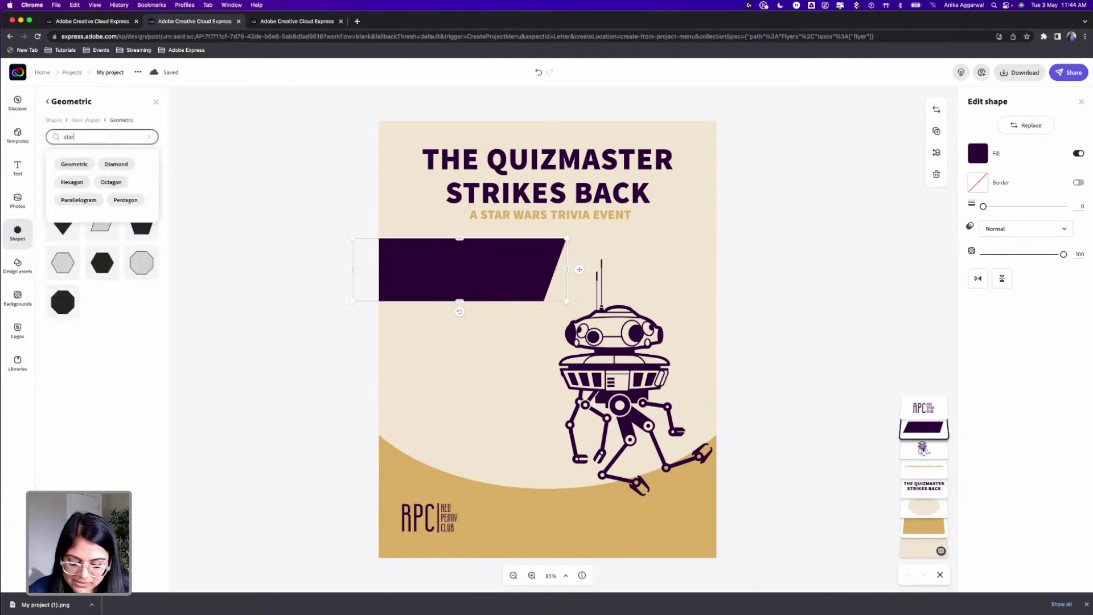
{"action": "key", "text": "Return"}
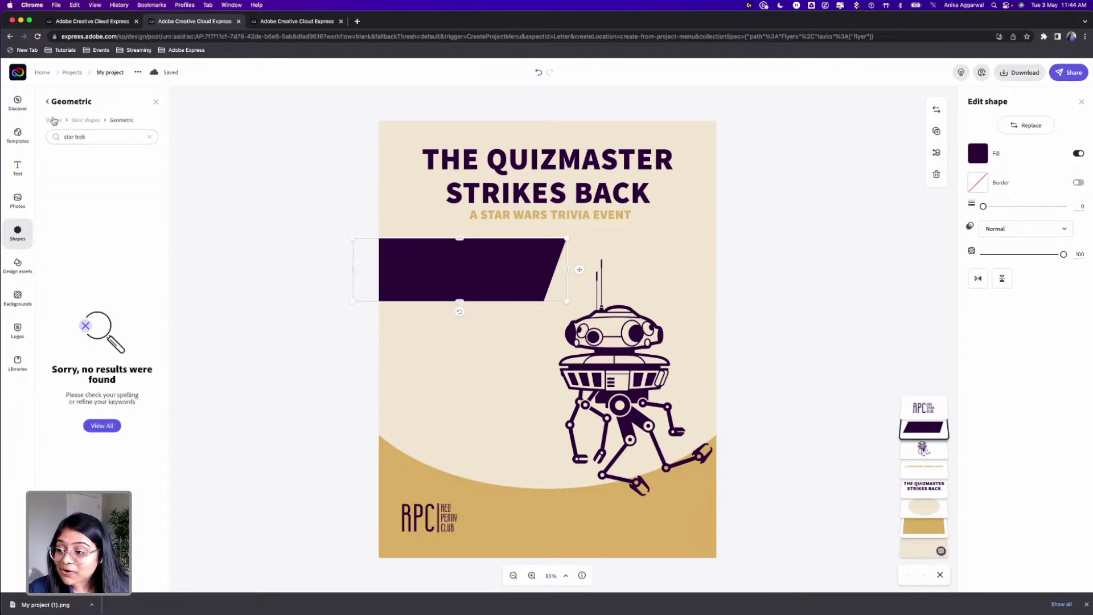
{"action": "left_click", "coordinate": [53, 120]}
{"action": "scroll", "coordinate": [103, 353], "scroll_direction": "down", "scroll_amount": 2}
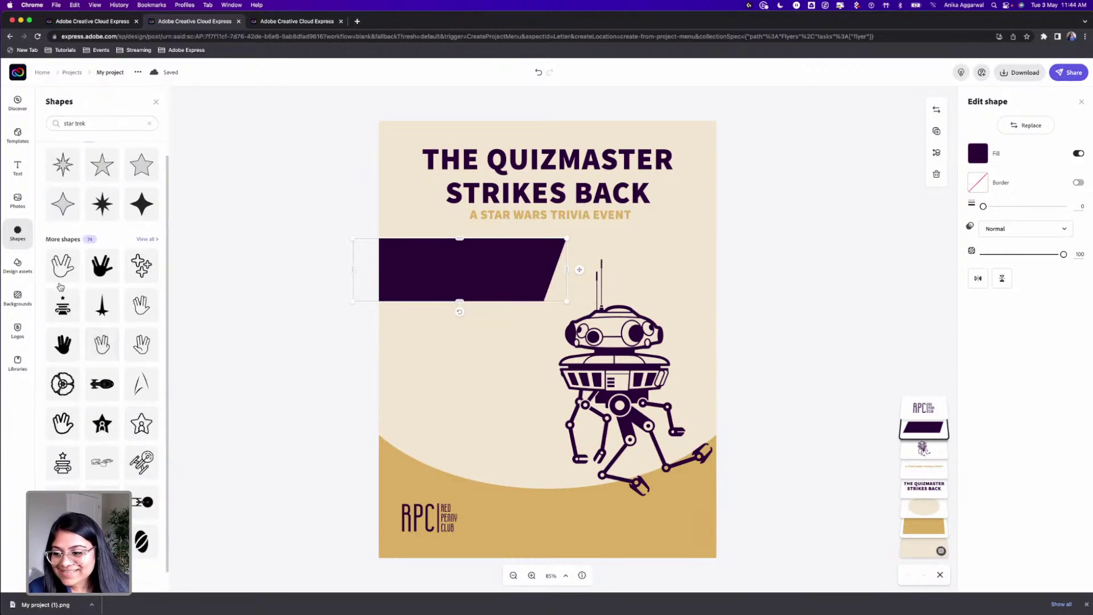
{"action": "left_click", "coordinate": [149, 124]}
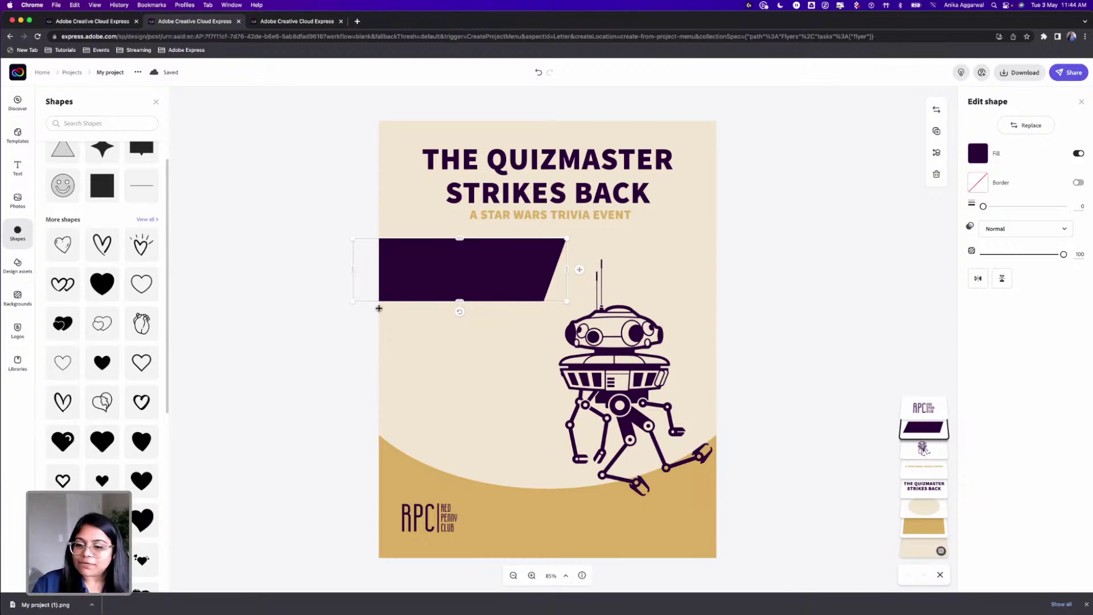
Step: Shrink the purple banner from its bottom-right corner so it ends short of the droid
{"action": "left_click", "coordinate": [328, 273]}
{"action": "left_click", "coordinate": [526, 279]}
{"action": "left_click_drag", "start_coordinate": [567, 303], "coordinate": [549, 293]}
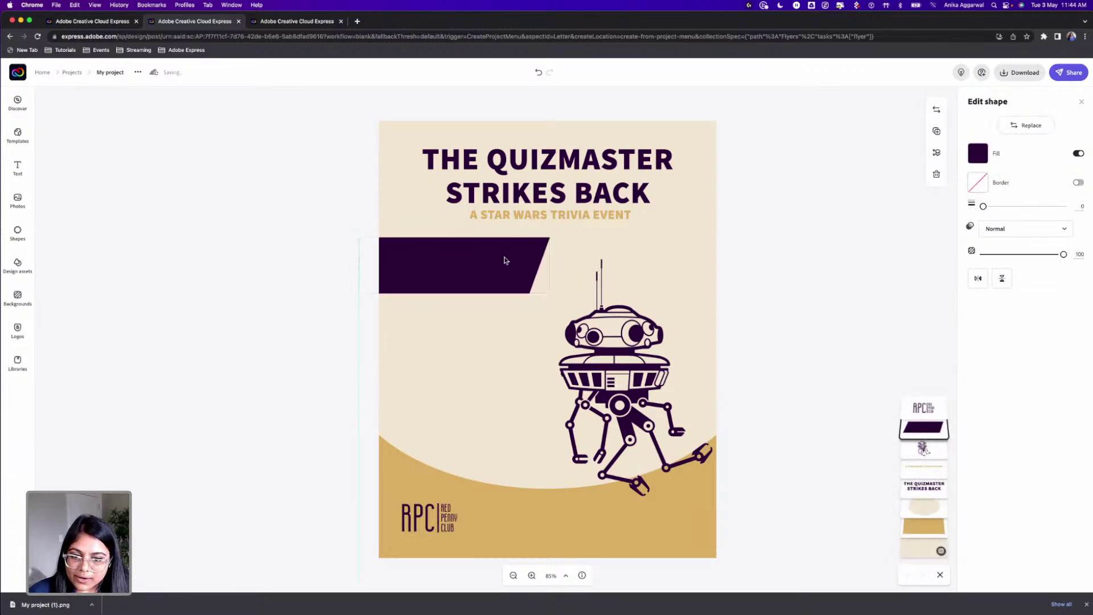
{"action": "left_click", "coordinate": [471, 343]}
{"action": "left_click", "coordinate": [320, 416]}
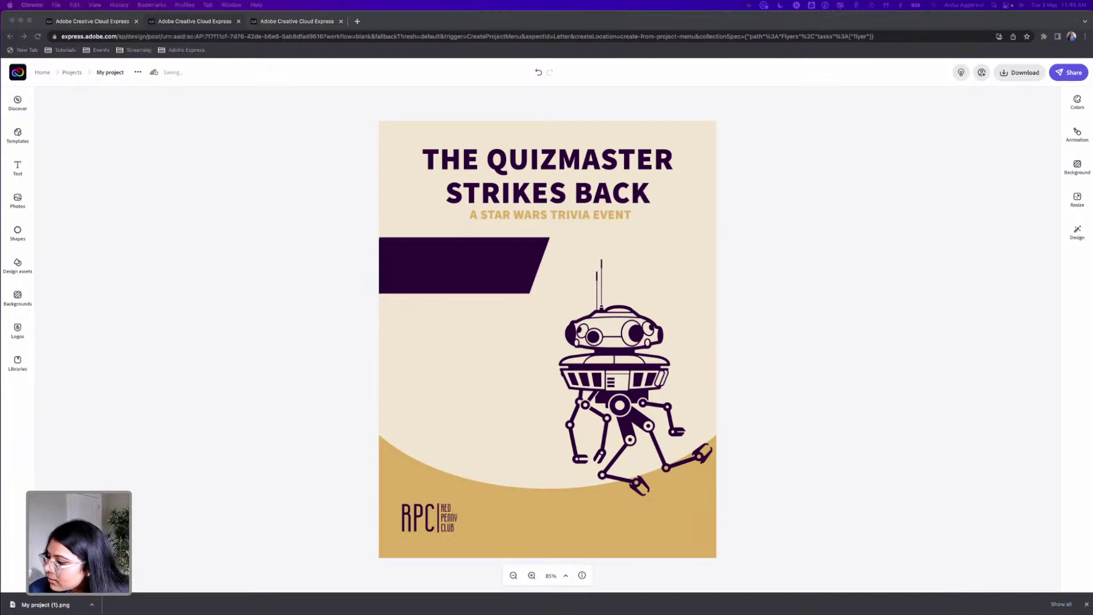
Step: Add a '7PM' text box and shrink it into the gold band's lower right
{"action": "left_click", "coordinate": [18, 168]}
{"action": "left_click", "coordinate": [107, 125]}
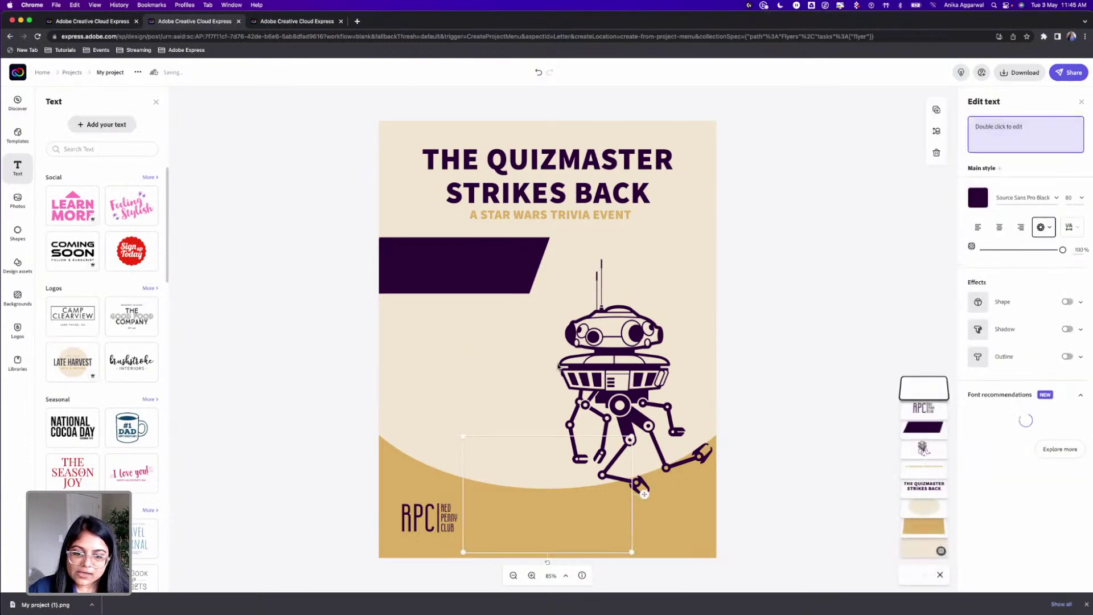
{"action": "type", "text": "7PM"}
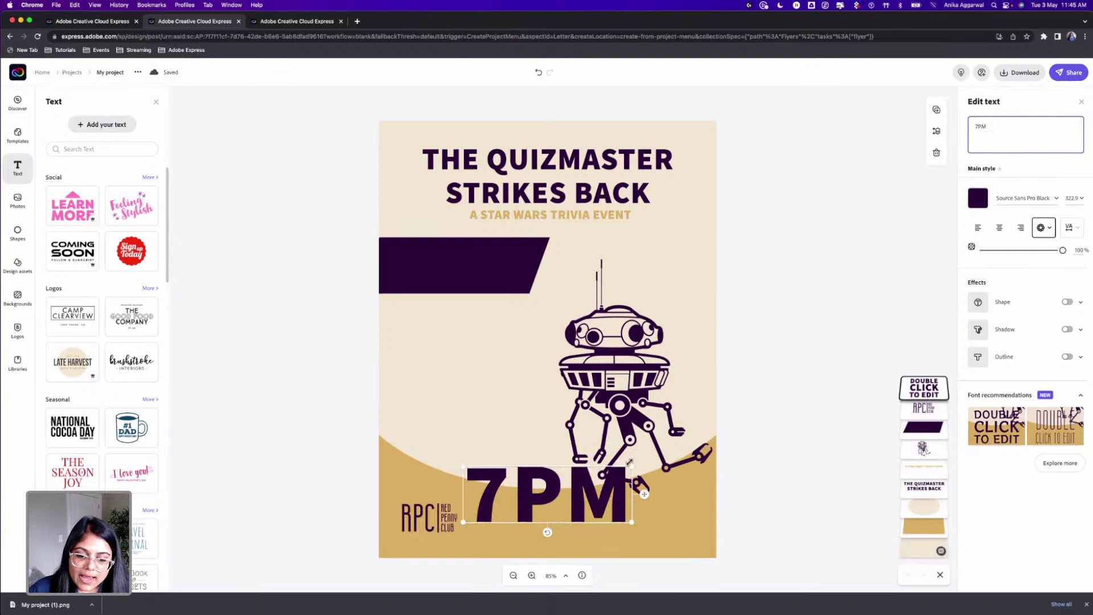
{"action": "left_click_drag", "start_coordinate": [629, 463], "coordinate": [647, 523]}
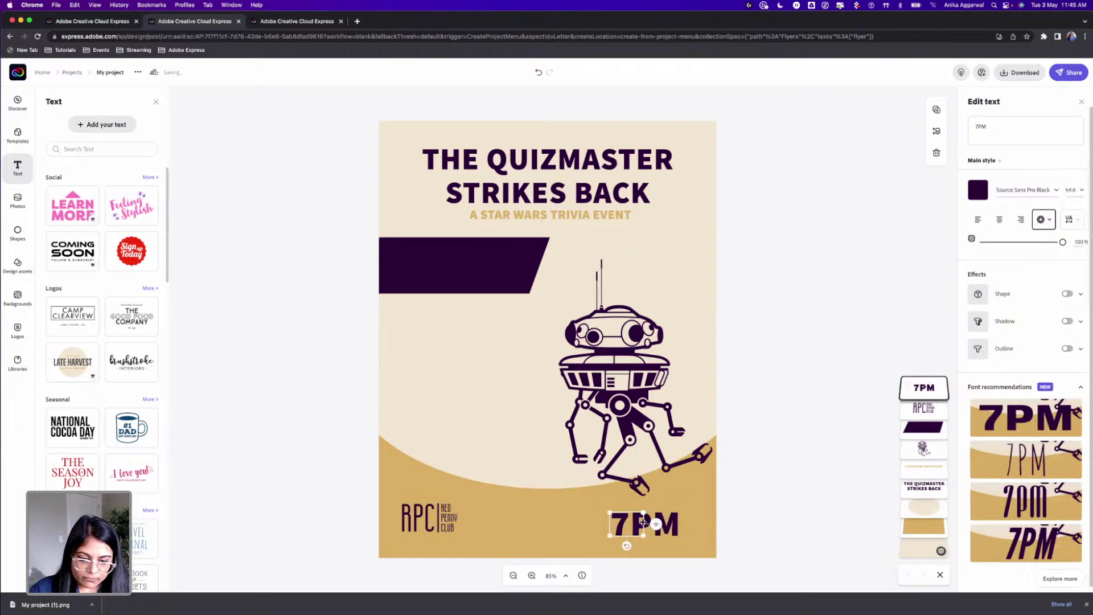
{"action": "left_click", "coordinate": [736, 500]}
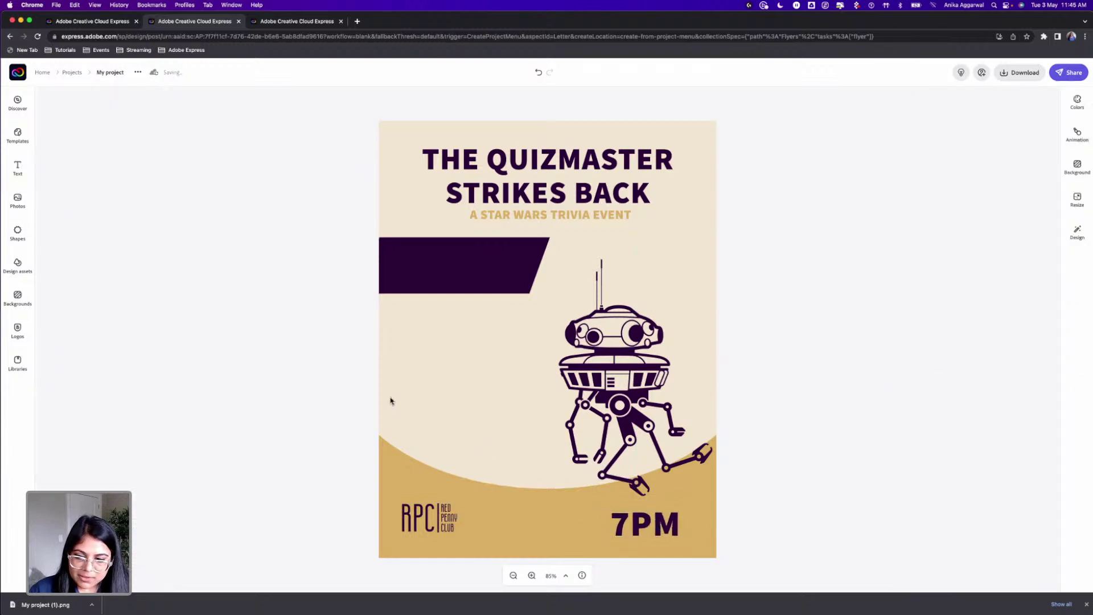
{"action": "left_click", "coordinate": [658, 532]}
Step: Add 'JOIN THE CLUB' text, shrink it, and move it to the lower left
{"action": "left_click", "coordinate": [17, 168]}
{"action": "left_click", "coordinate": [87, 125]}
{"action": "type", "text": "JOIN THE CLUB"}
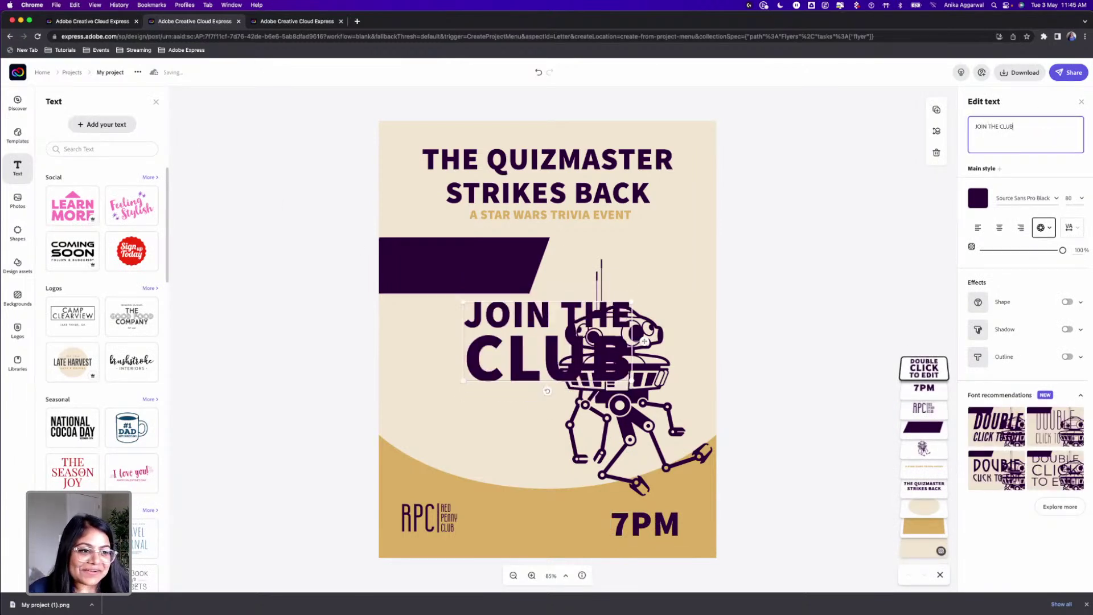
{"action": "left_click_drag", "start_coordinate": [632, 302], "coordinate": [567, 330]}
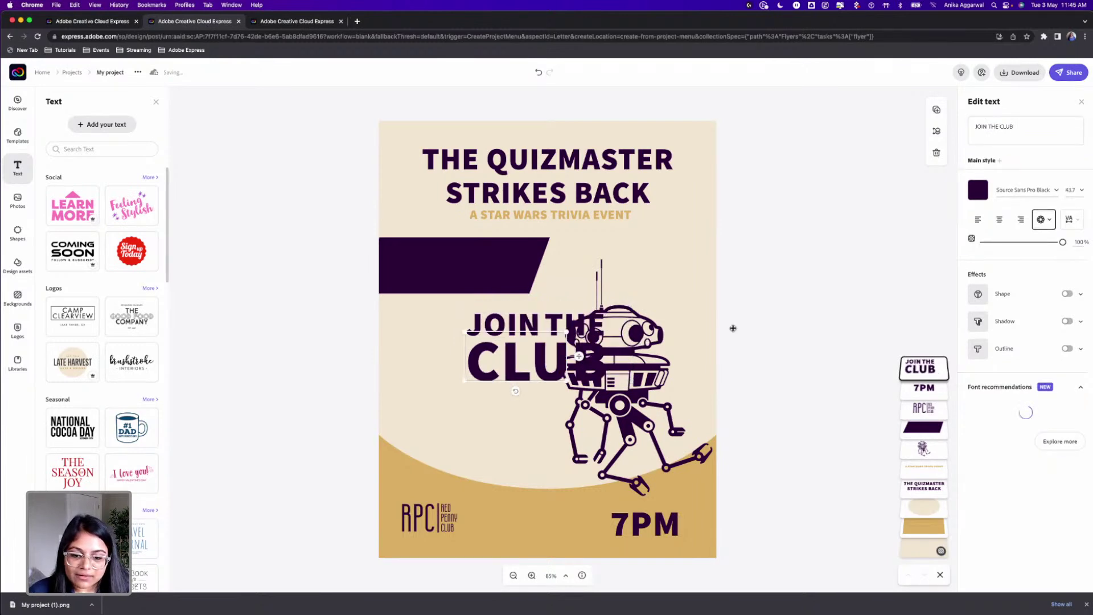
{"action": "left_click", "coordinate": [798, 324]}
{"action": "left_click_drag", "start_coordinate": [544, 366], "coordinate": [495, 431]}
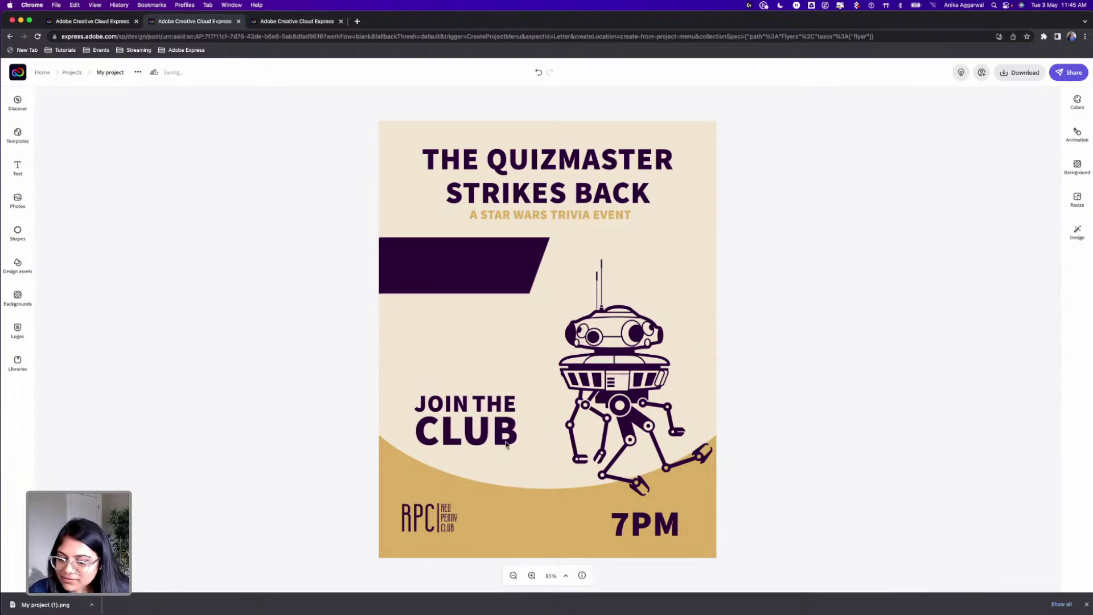
Step: Duplicate the JOIN THE CLUB text above the original, discarding a first misplaced copy
{"action": "left_click", "coordinate": [486, 435]}
{"action": "left_click_drag", "start_coordinate": [489, 431], "coordinate": [477, 350]}
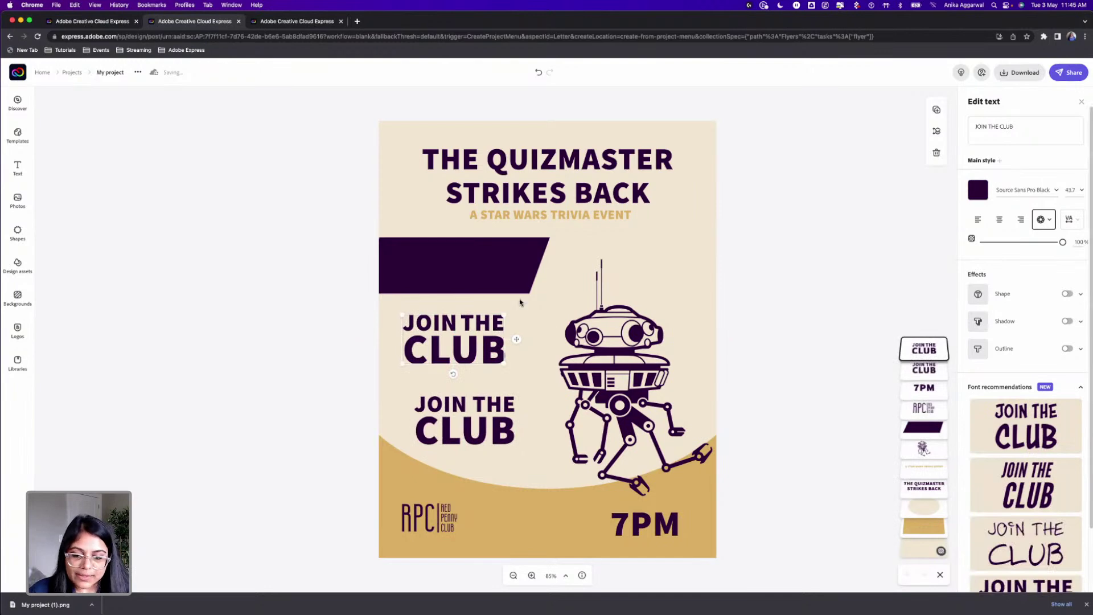
{"action": "key", "text": "Delete"}
{"action": "left_click", "coordinate": [486, 427]}
{"action": "left_click_drag", "start_coordinate": [485, 388], "coordinate": [486, 319]}
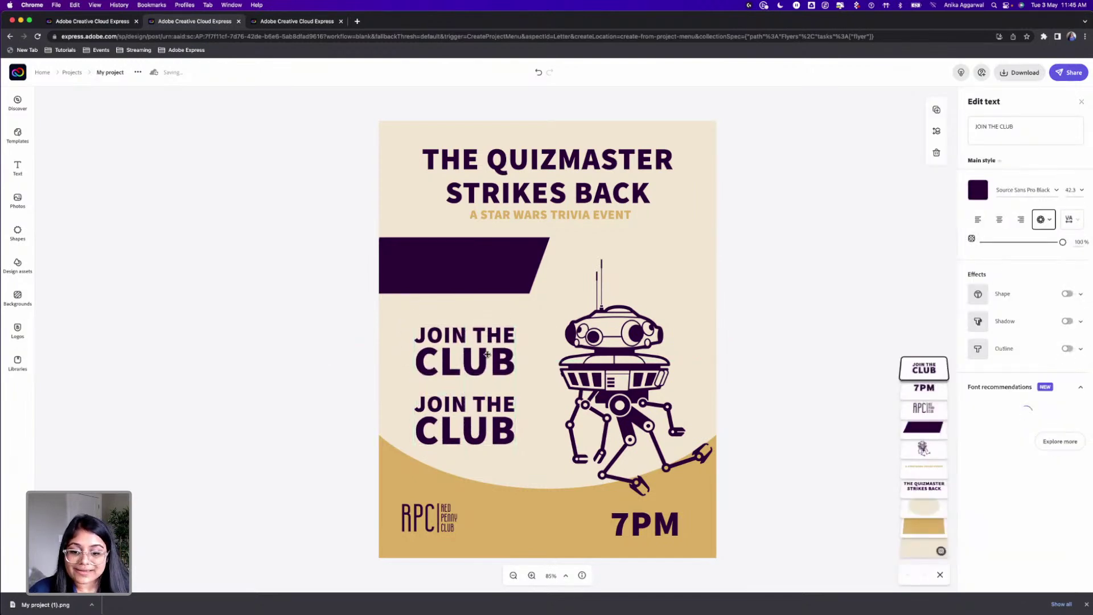
Step: Retype the copy as 'ENTER THE DARK SIDE' and scale it down, nudging it up-left
{"action": "left_click", "coordinate": [1016, 124]}
{"action": "type", "text": "ENTER"}
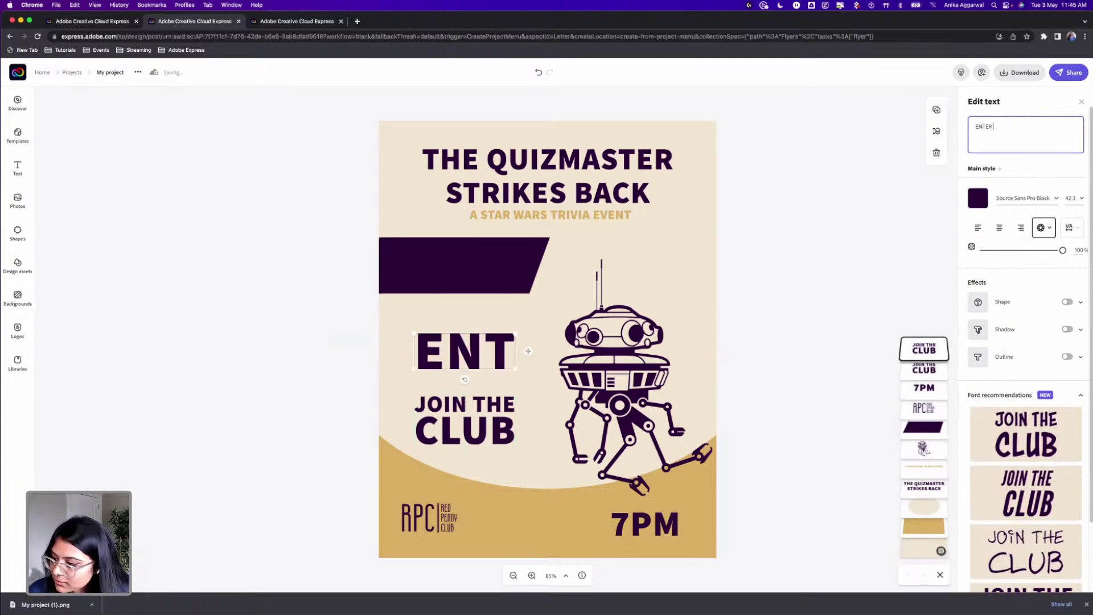
{"action": "type", "text": " THE DARK"}
{"action": "key", "text": "BackSpace"}
{"action": "type", "text": "RK SIDE"}
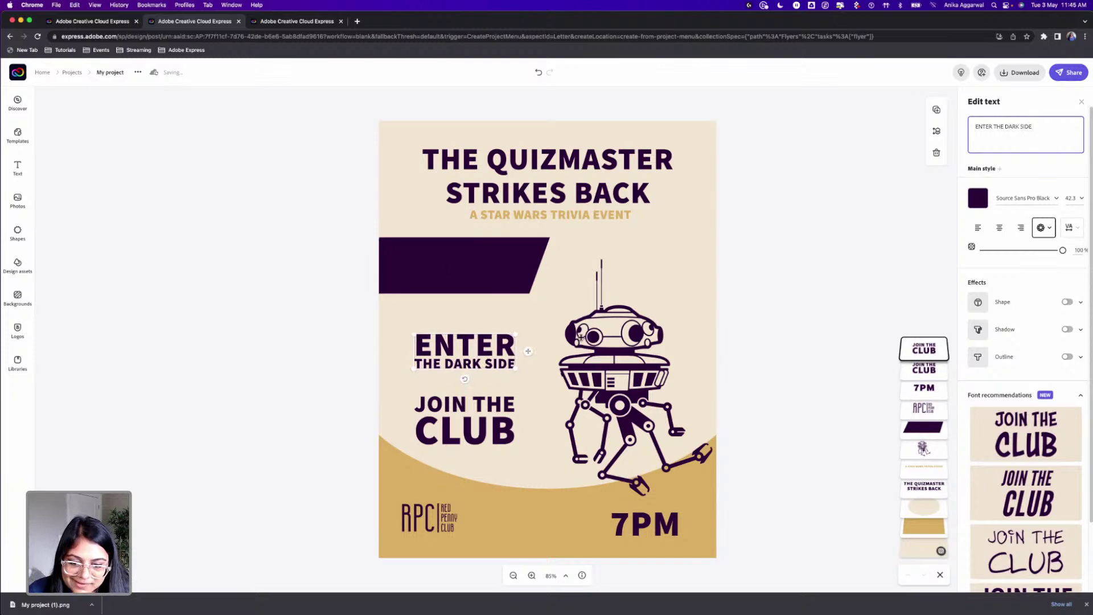
{"action": "left_click_drag", "start_coordinate": [516, 335], "coordinate": [446, 329]}
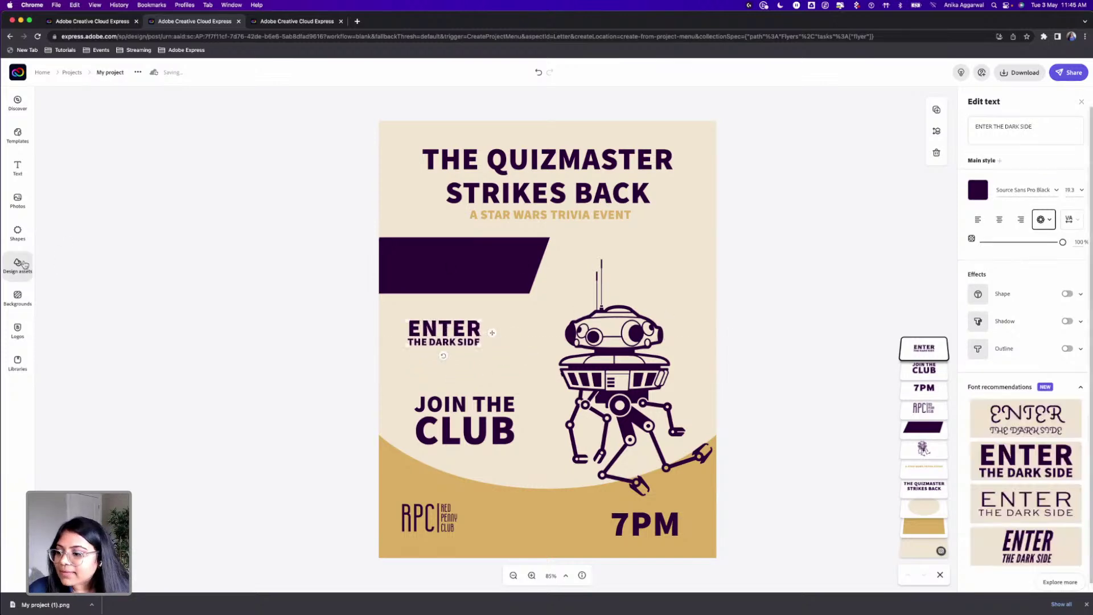
{"action": "left_click", "coordinate": [18, 232]}
Step: Search shapes for 'fre', try a circled-dollar shape, then remove it
{"action": "type", "text": "fre"}
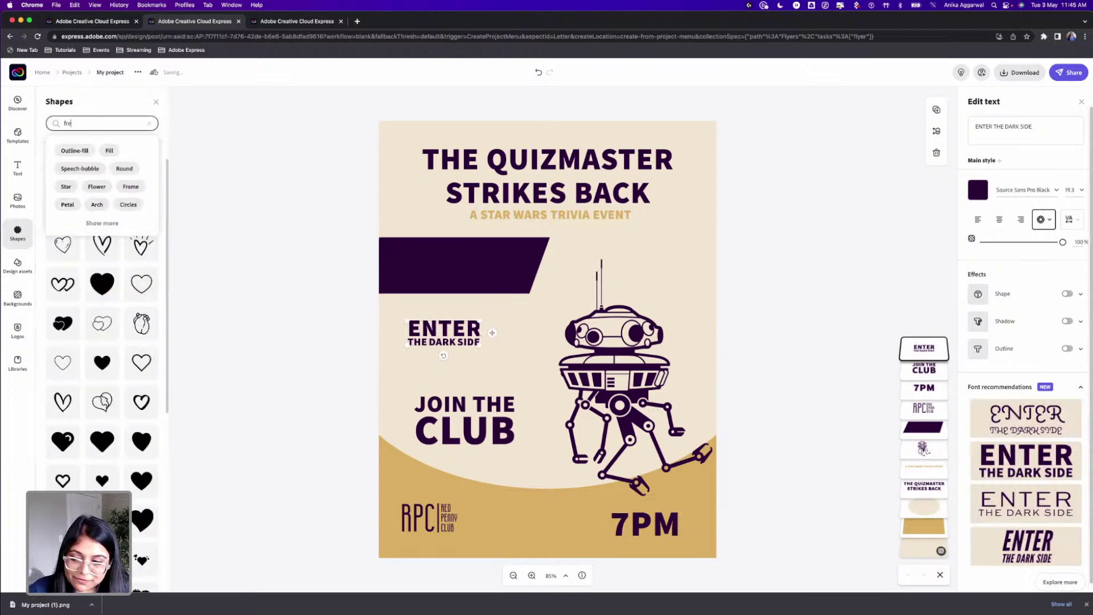
{"action": "key", "text": "Return"}
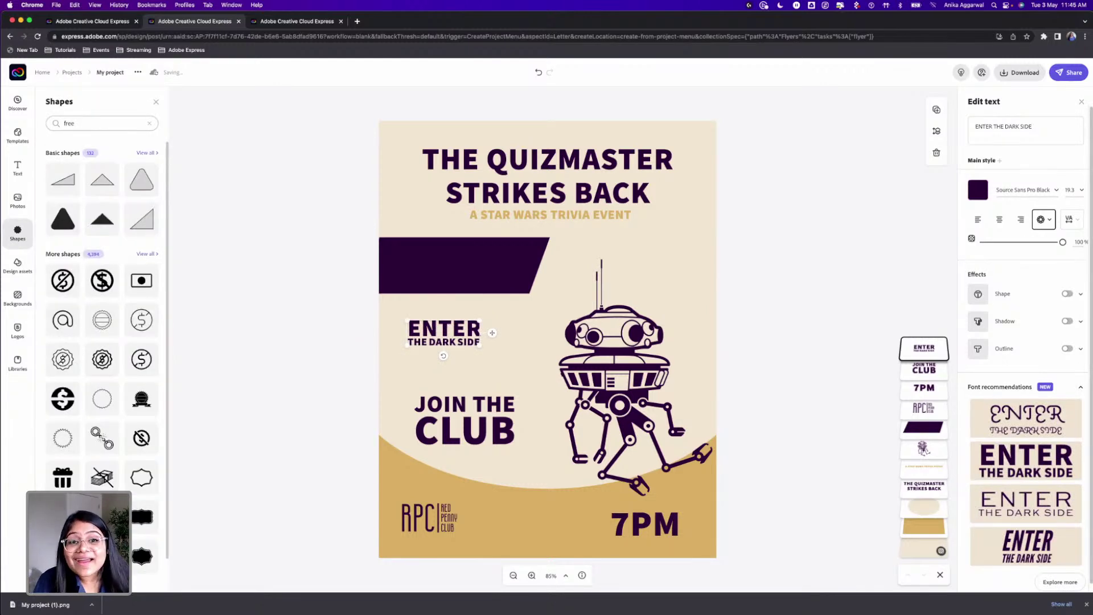
{"action": "left_click", "coordinate": [146, 254]}
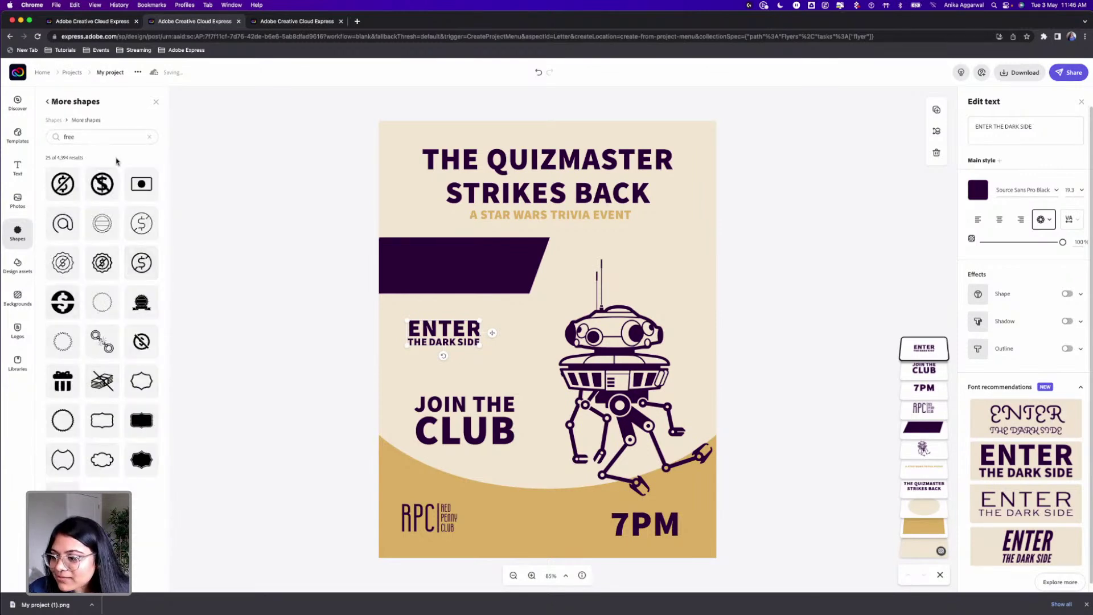
{"action": "left_click", "coordinate": [53, 120]}
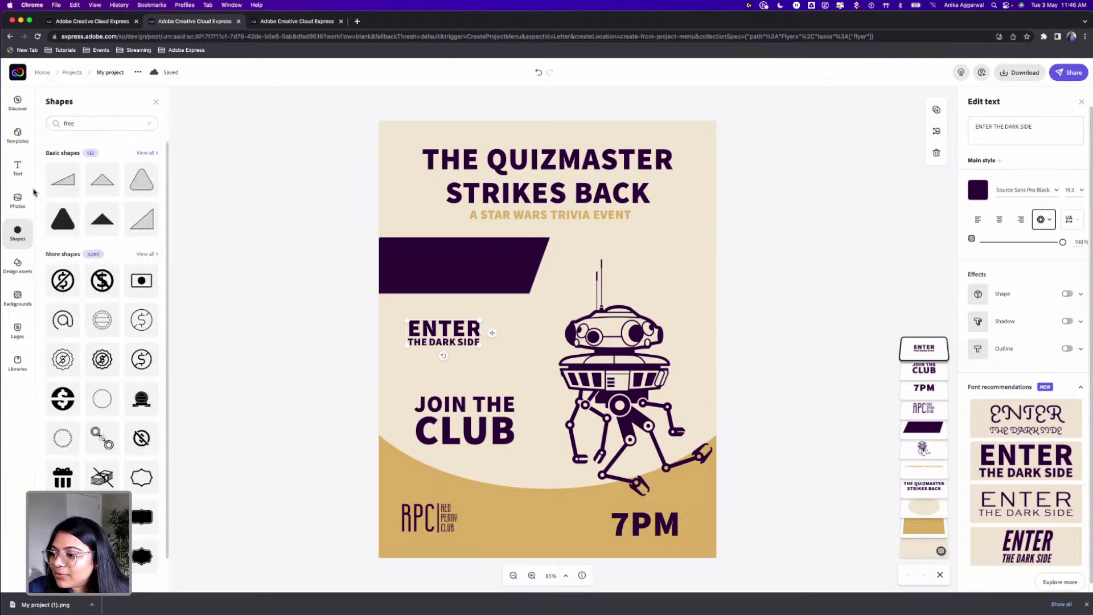
{"action": "left_click", "coordinate": [102, 124]}
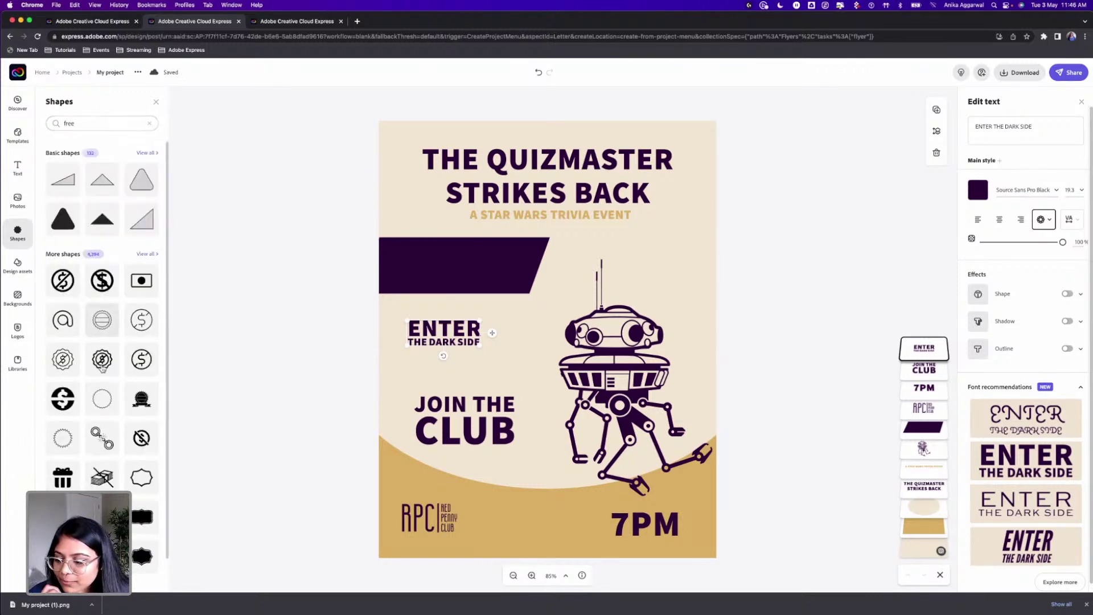
{"action": "scroll", "coordinate": [103, 319], "scroll_direction": "down", "scroll_amount": 3}
{"action": "scroll", "coordinate": [103, 370], "scroll_direction": "down", "scroll_amount": 10}
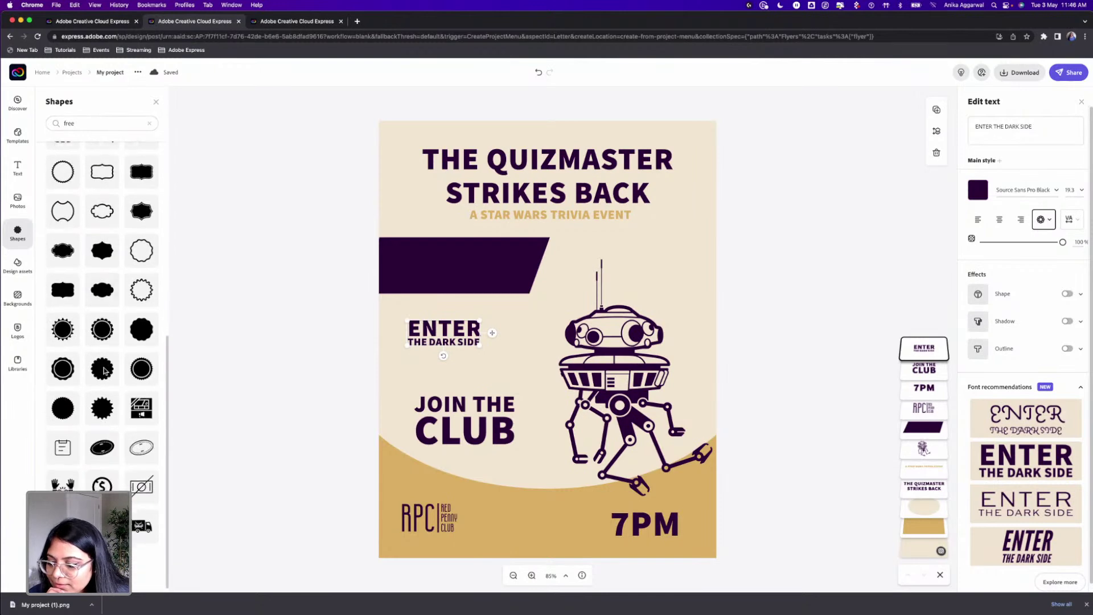
{"action": "scroll", "coordinate": [105, 373], "scroll_direction": "down", "scroll_amount": 5}
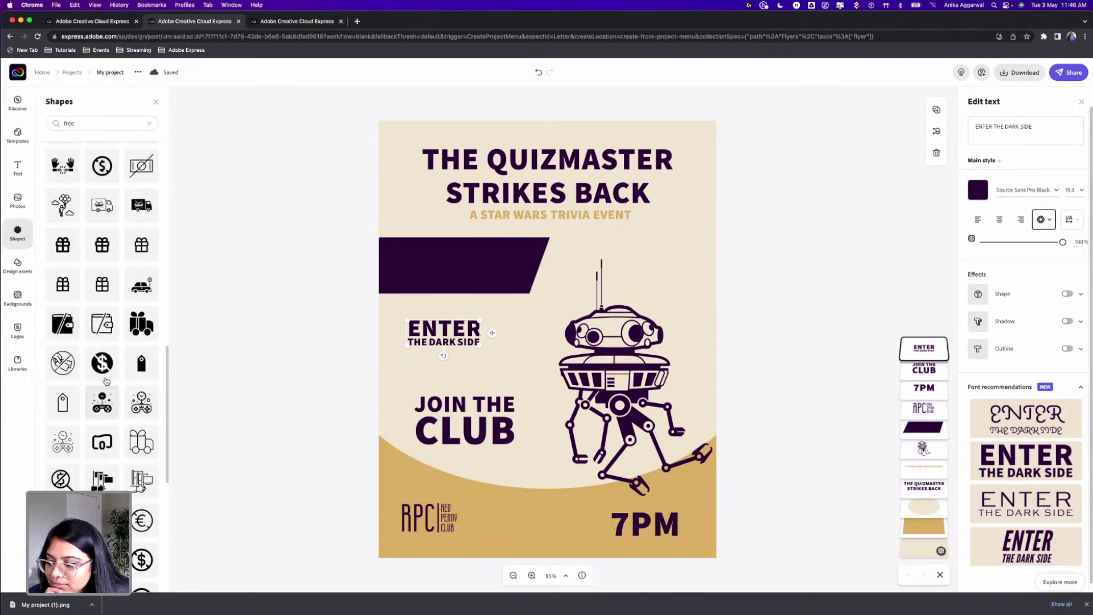
{"action": "left_click", "coordinate": [109, 373]}
{"action": "scroll", "coordinate": [106, 399], "scroll_direction": "down", "scroll_amount": 6}
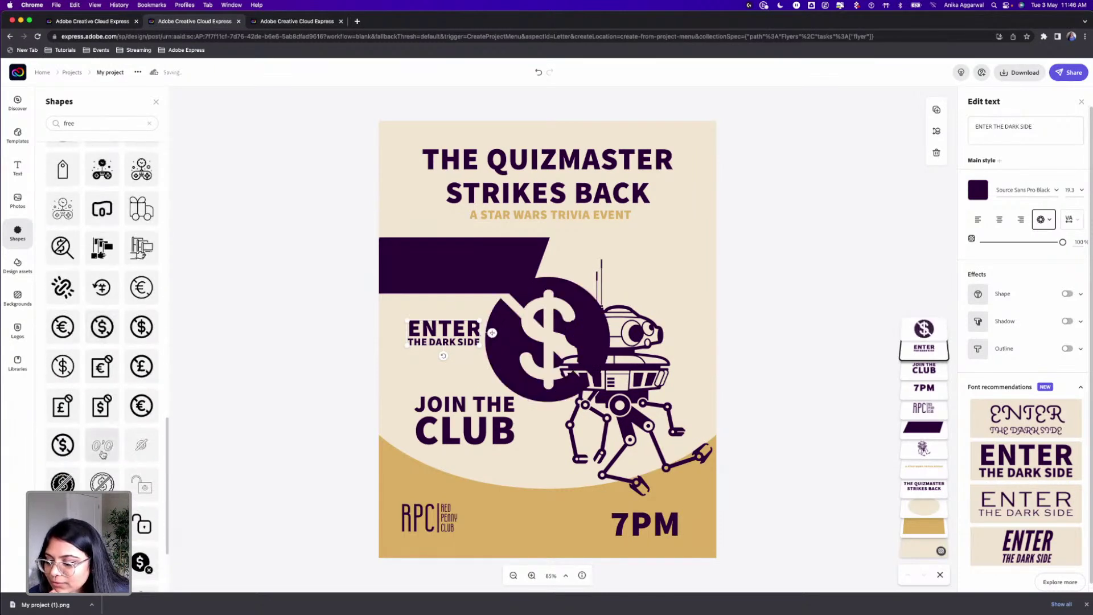
{"action": "left_click", "coordinate": [546, 314]}
{"action": "key", "text": "Delete"}
Step: Shrink the slashed-dollar badge beside the antenna and colour it gold
{"action": "left_click", "coordinate": [549, 453]}
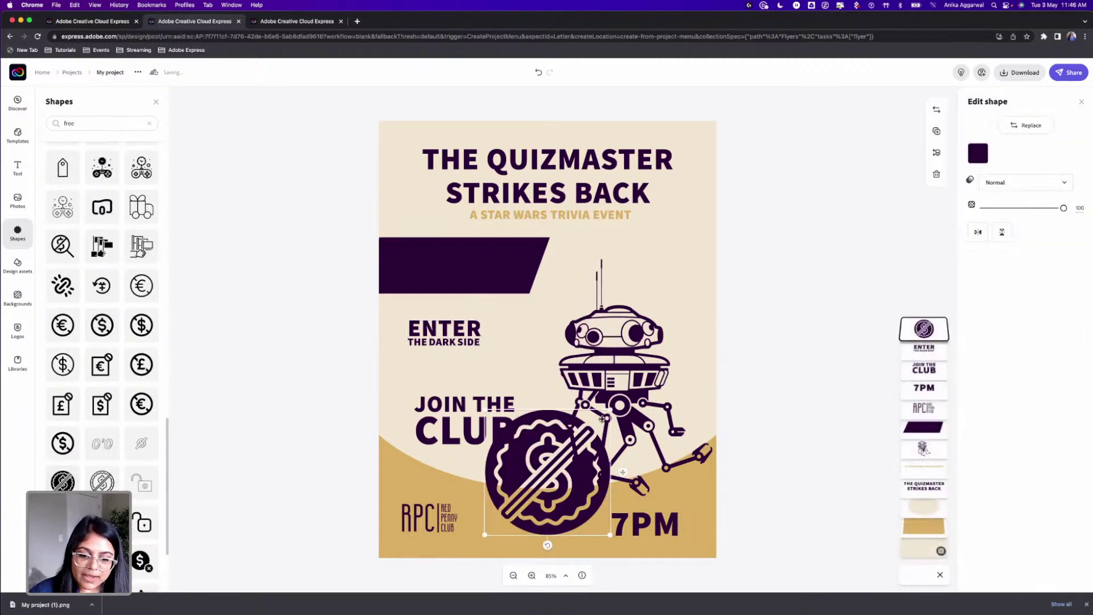
{"action": "left_click_drag", "start_coordinate": [611, 409], "coordinate": [658, 259]}
{"action": "left_click", "coordinate": [980, 154]}
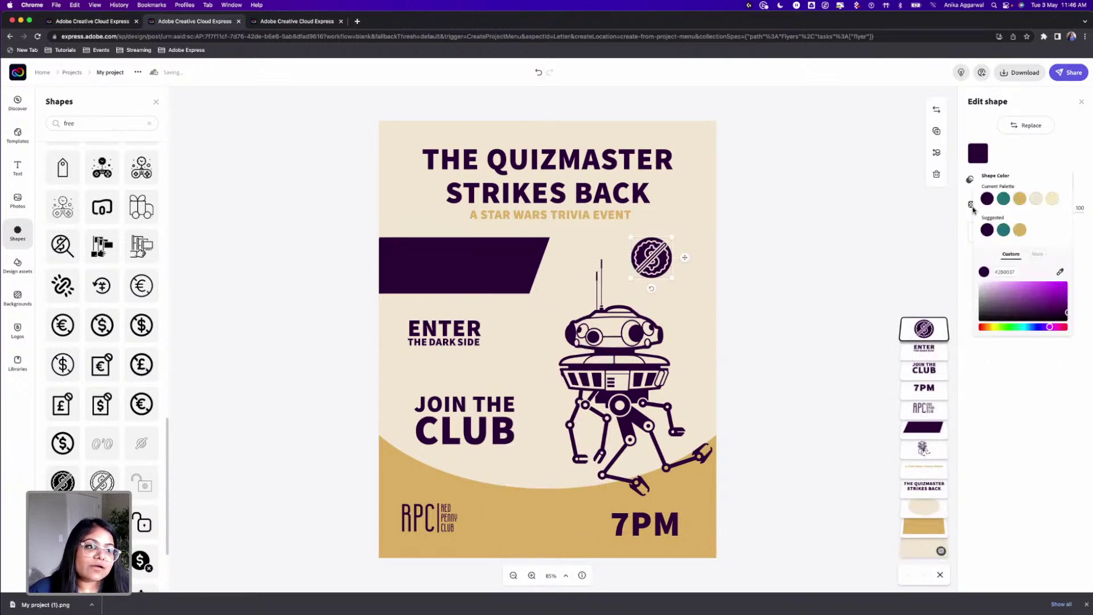
{"action": "left_click", "coordinate": [1019, 198]}
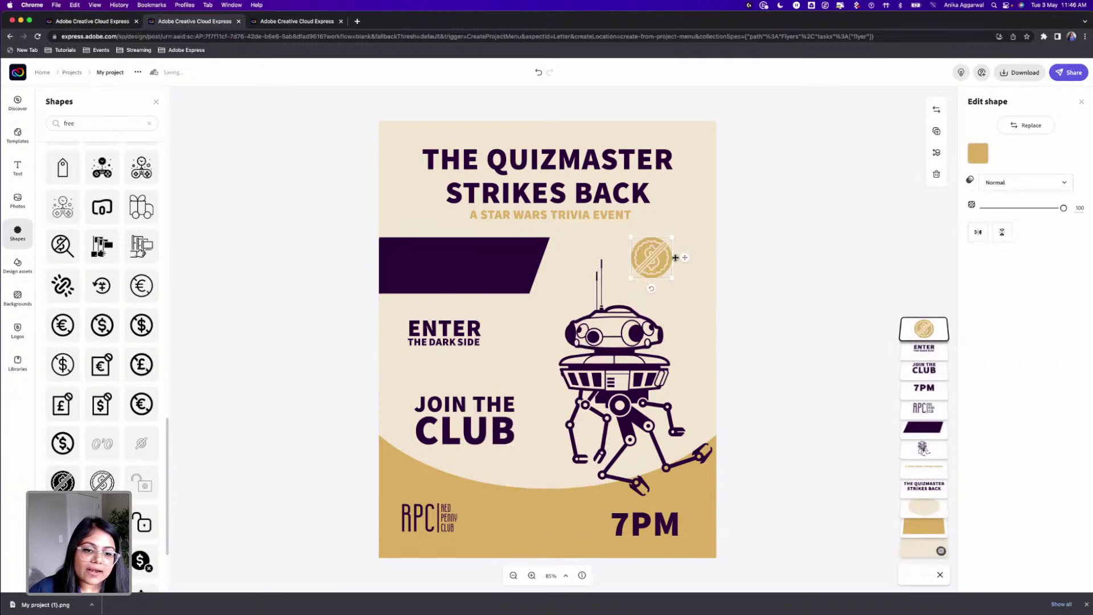
{"action": "left_click", "coordinate": [727, 271]}
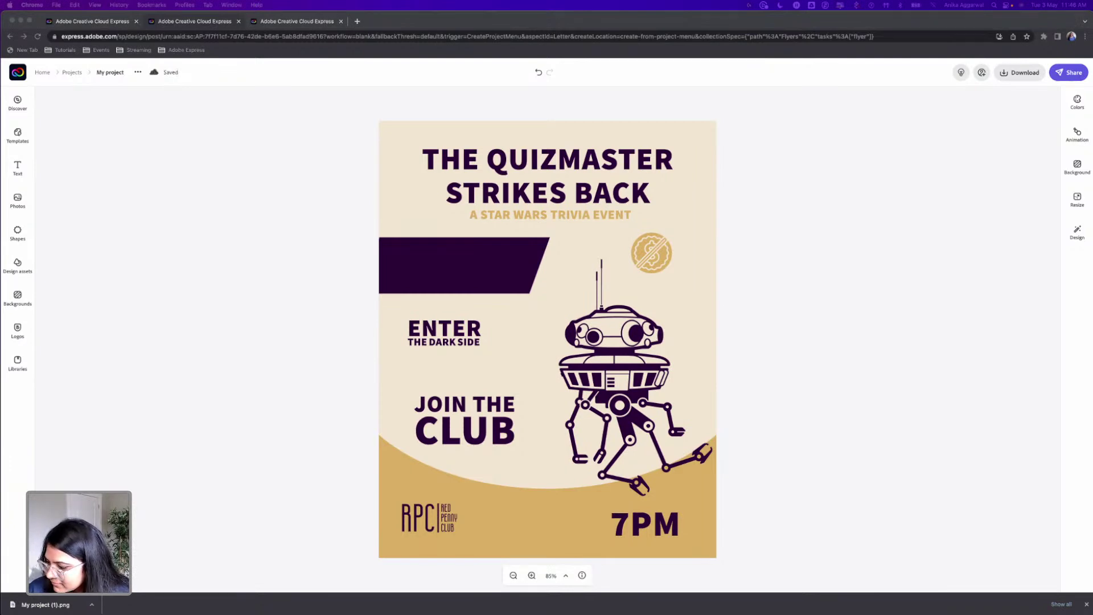
Step: Add a new text box containing the pasted four-line venue address and shrink it
{"action": "left_click", "coordinate": [274, 301]}
{"action": "left_click", "coordinate": [17, 167]}
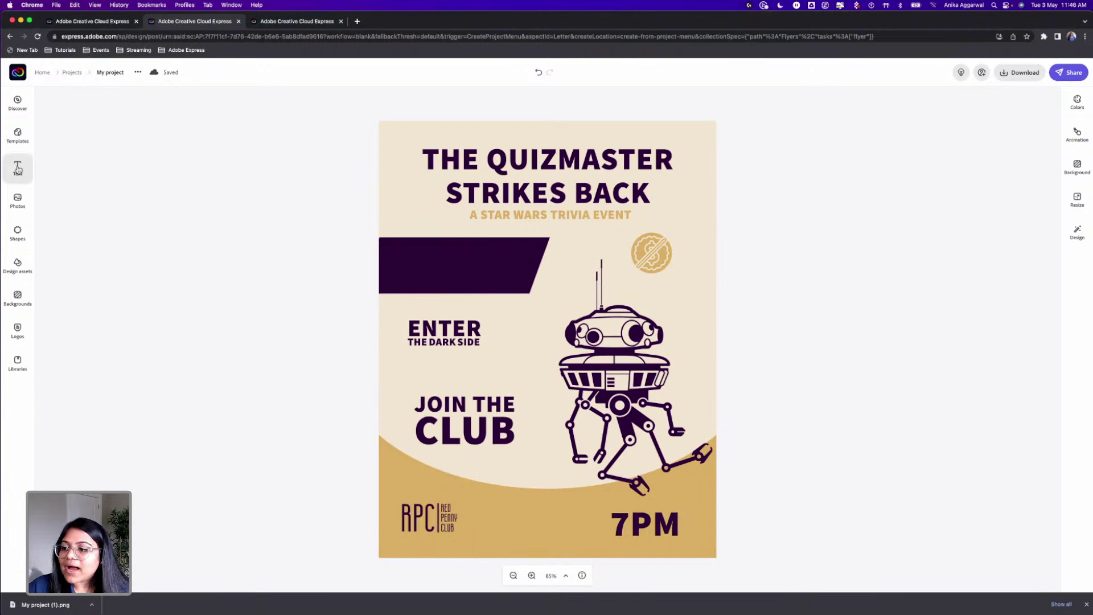
{"action": "left_click", "coordinate": [114, 128]}
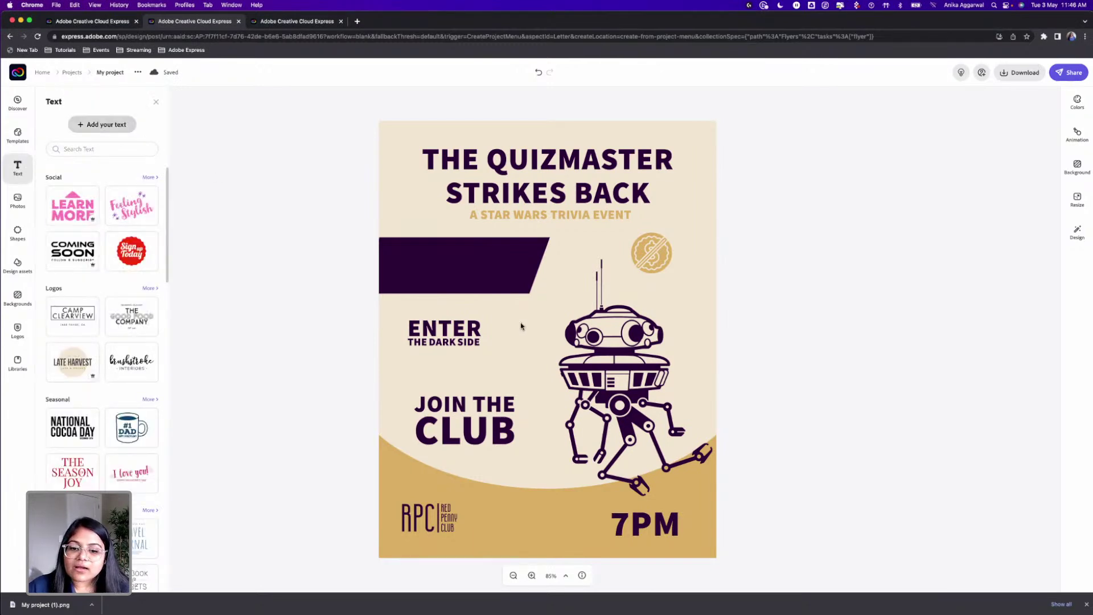
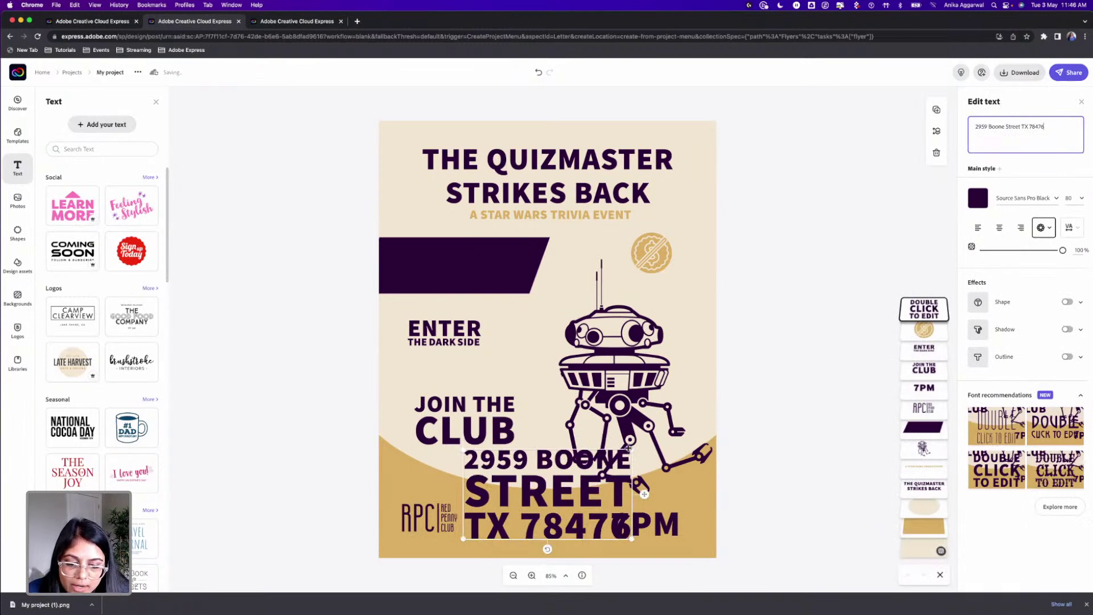
{"action": "left_click_drag", "start_coordinate": [631, 451], "coordinate": [546, 474]}
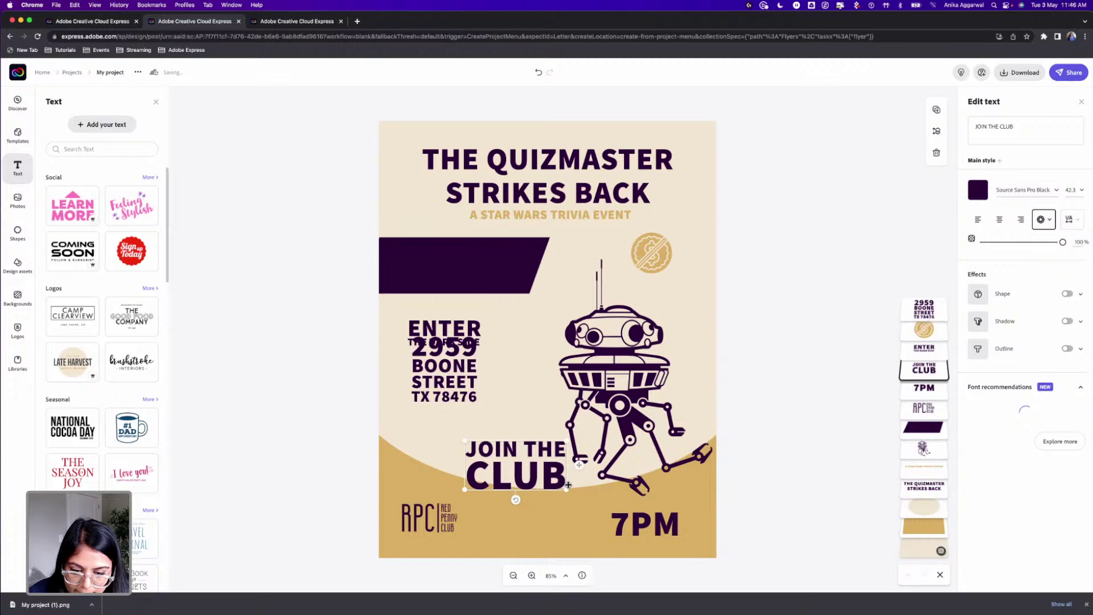
Step: Make JOIN THE CLUB one small cream line in Futura PT Book above 7PM
{"action": "left_click_drag", "start_coordinate": [602, 488], "coordinate": [604, 472]}
{"action": "left_click_drag", "start_coordinate": [541, 450], "coordinate": [653, 498]}
{"action": "left_click", "coordinate": [1023, 191]}
{"action": "type", "text": "futura"}
{"action": "left_click", "coordinate": [907, 221]}
{"action": "left_click", "coordinate": [923, 262]}
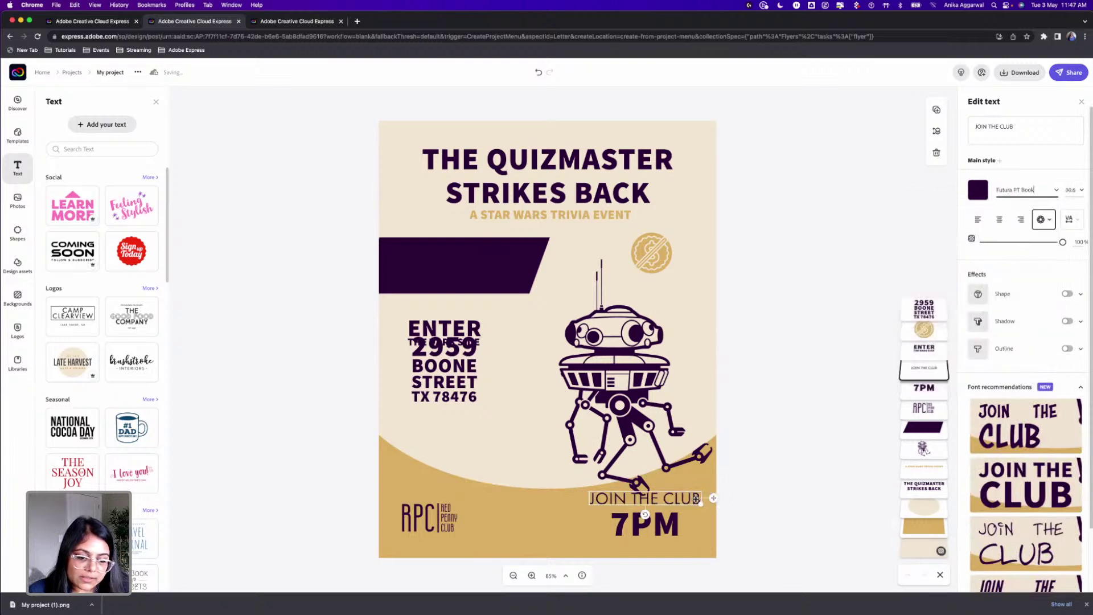
{"action": "left_click_drag", "start_coordinate": [703, 504], "coordinate": [657, 504]}
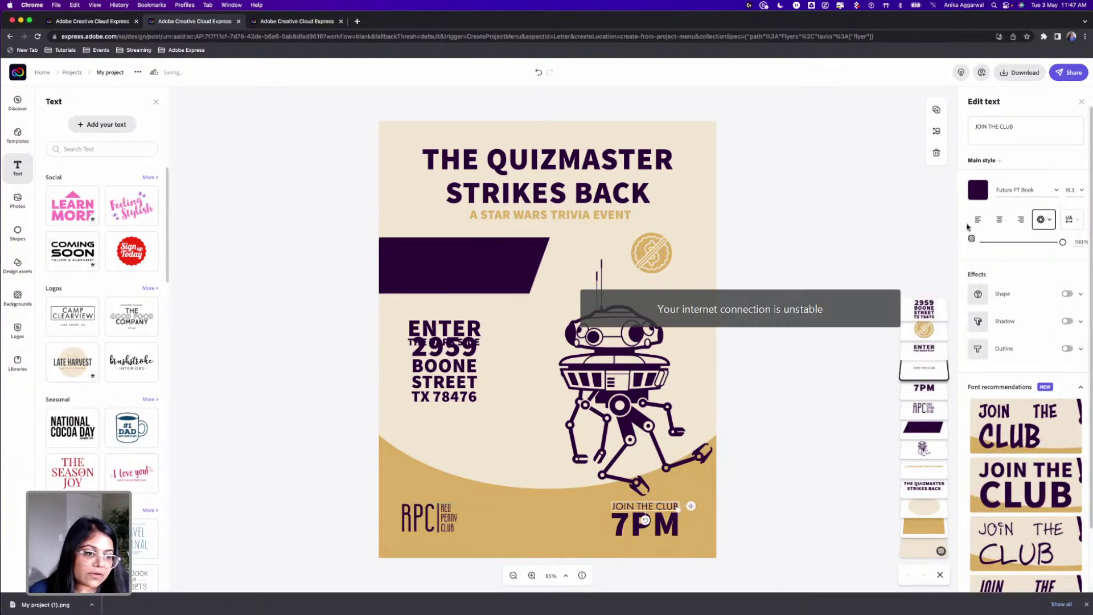
{"action": "left_click", "coordinate": [977, 190]}
{"action": "left_click", "coordinate": [1036, 235]}
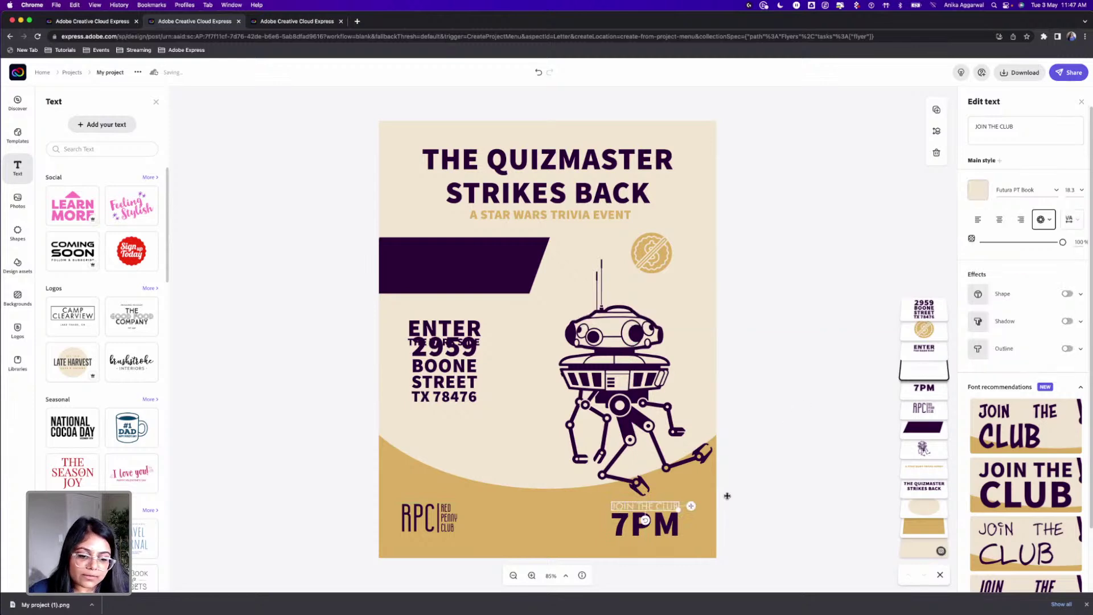
Step: Nudge 7PM down and add an 'RSVP' copy rotated vertically just right of 7PM
{"action": "left_click_drag", "start_coordinate": [660, 517], "coordinate": [560, 512]}
{"action": "left_click", "coordinate": [786, 498]}
{"action": "left_click", "coordinate": [662, 512]}
{"action": "left_click", "coordinate": [984, 130]}
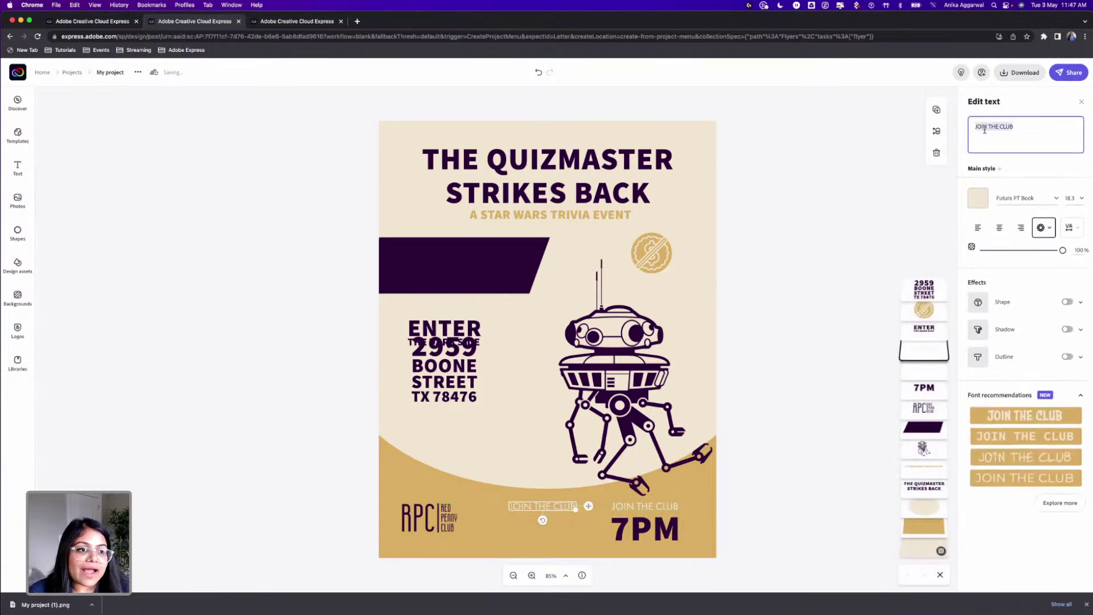
{"action": "type", "text": "RSV"}
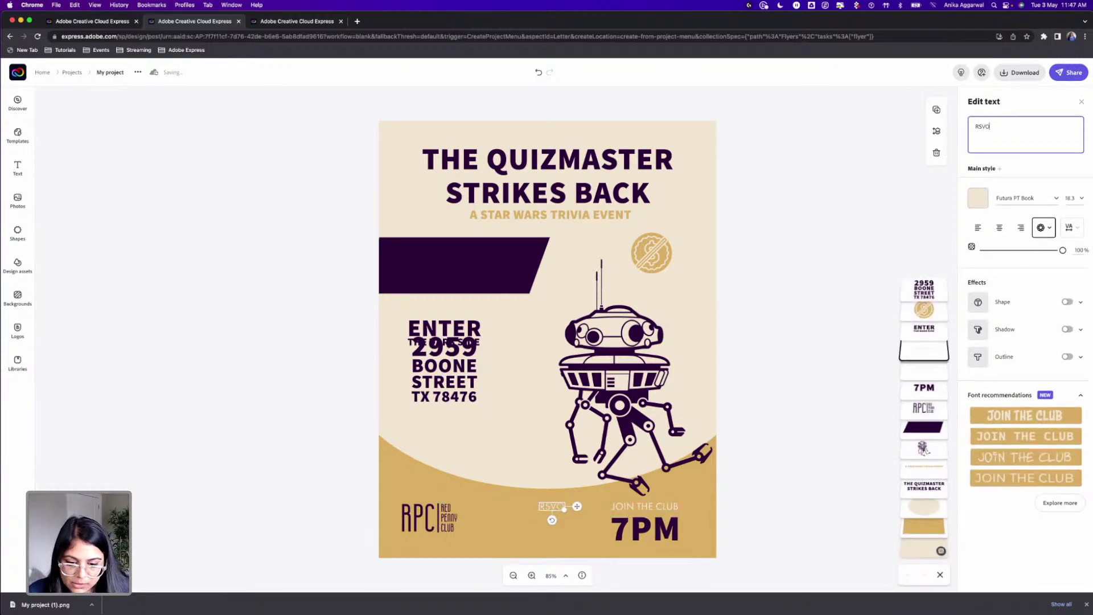
{"action": "type", "text": "P"}
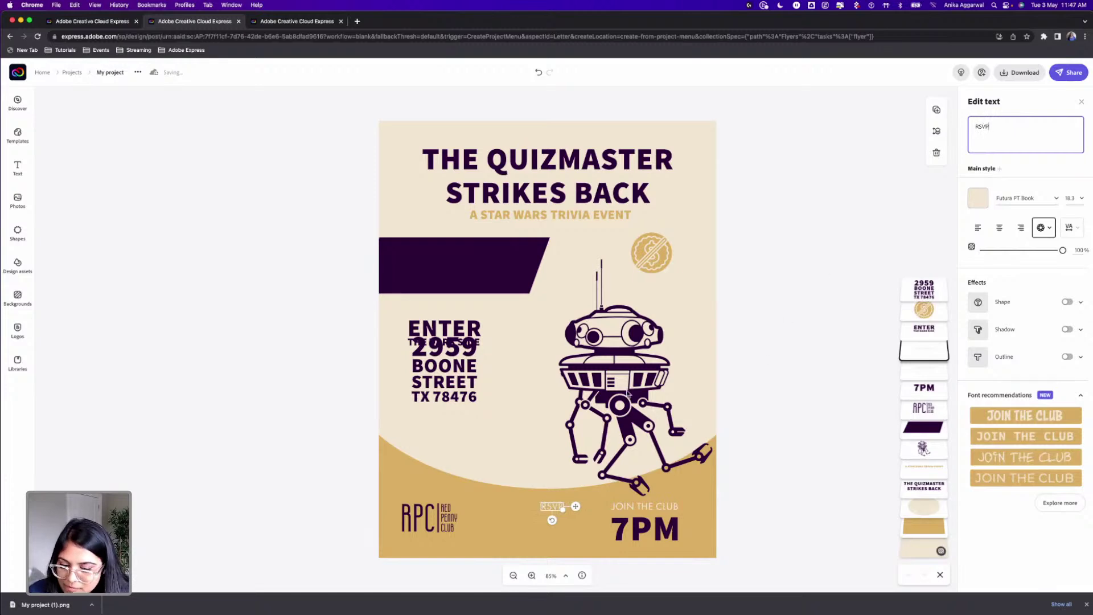
{"action": "left_click", "coordinate": [777, 463]}
{"action": "left_click", "coordinate": [549, 511]}
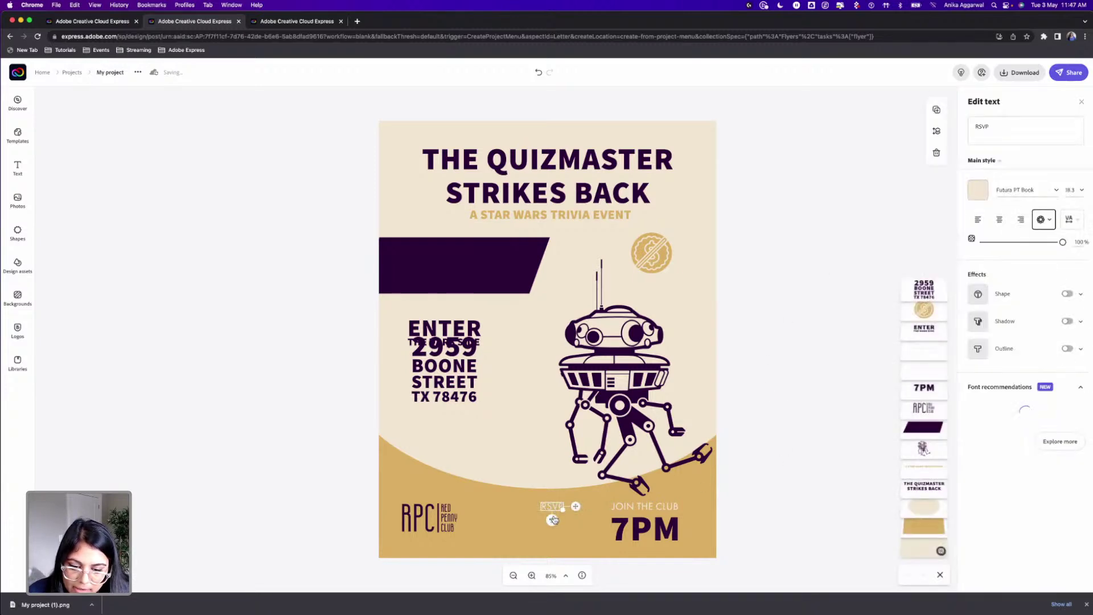
{"action": "left_click_drag", "start_coordinate": [551, 522], "coordinate": [516, 508]}
{"action": "left_click_drag", "start_coordinate": [611, 522], "coordinate": [685, 522]}
{"action": "left_click", "coordinate": [748, 495]}
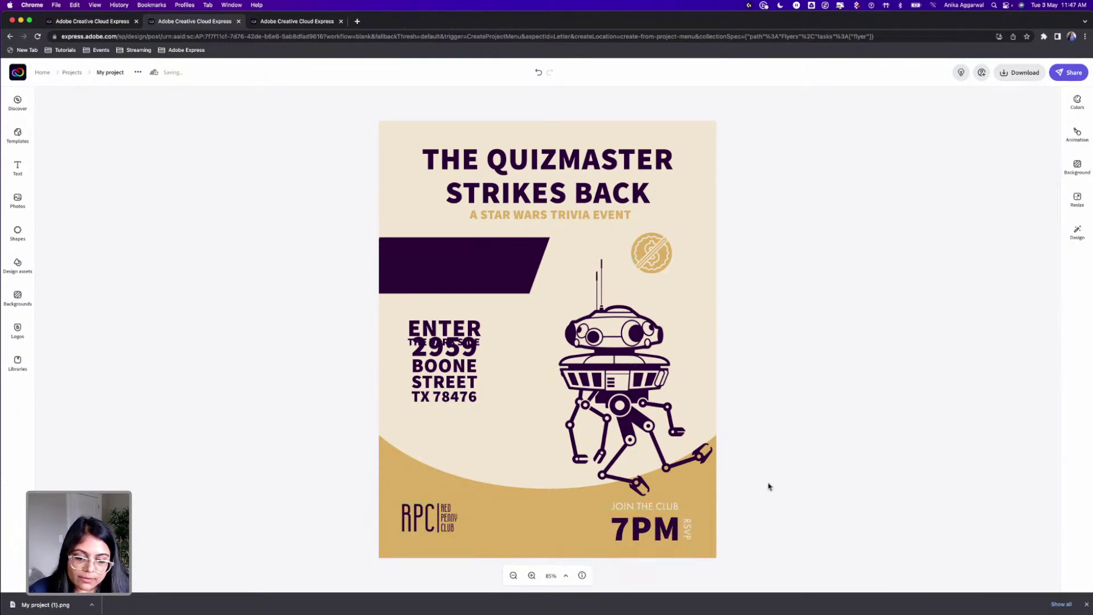
Step: Shrink the address, set it in Futura PT Book, and left-align it beneath ENTER THE DARK SIDE
{"action": "left_click", "coordinate": [445, 360]}
{"action": "left_click_drag", "start_coordinate": [476, 341], "coordinate": [495, 372]}
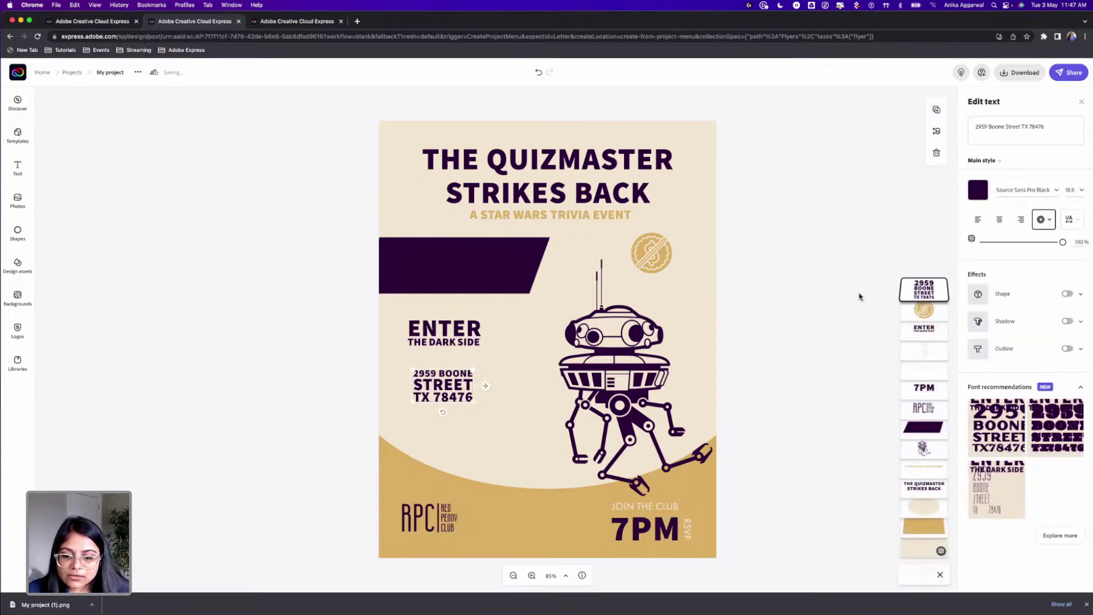
{"action": "left_click", "coordinate": [1021, 191]}
{"action": "type", "text": "futura"}
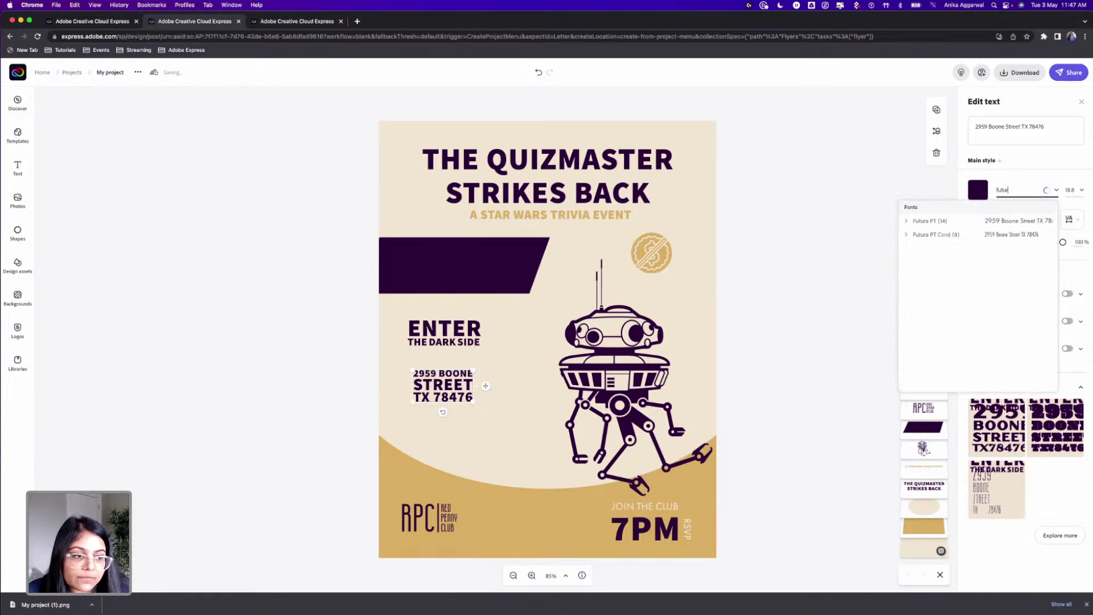
{"action": "left_click", "coordinate": [906, 223]}
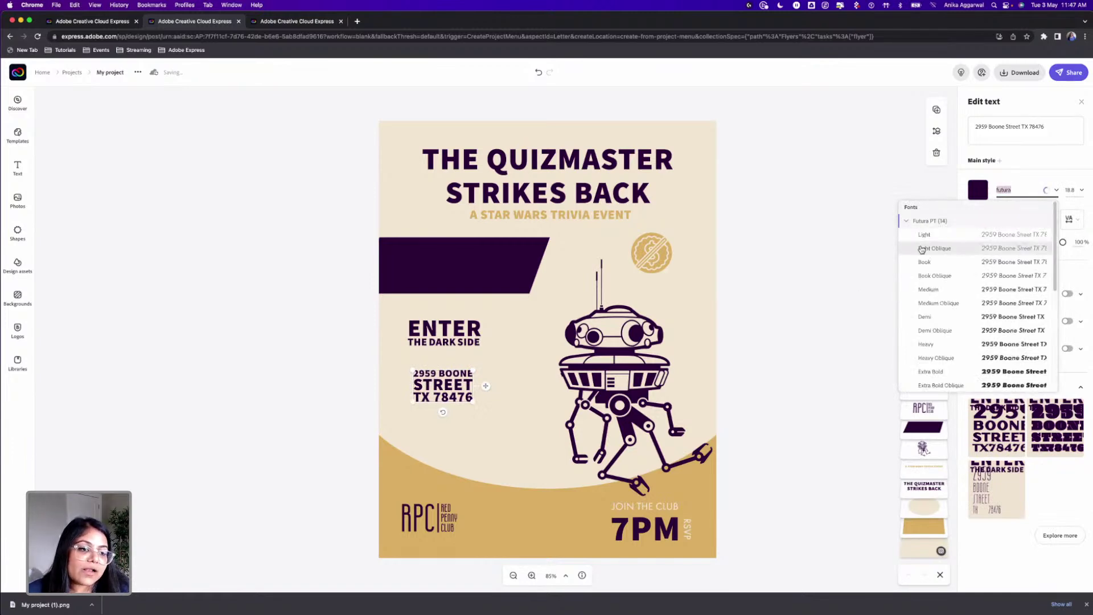
{"action": "left_click", "coordinate": [926, 262]}
{"action": "mouse_move", "coordinate": [422, 419]}
{"action": "left_mouse_down"}
{"action": "mouse_move", "coordinate": [417, 456]}
{"action": "mouse_move", "coordinate": [416, 416]}
{"action": "left_mouse_up"}
{"action": "left_click_drag", "start_coordinate": [420, 331], "coordinate": [415, 365]}
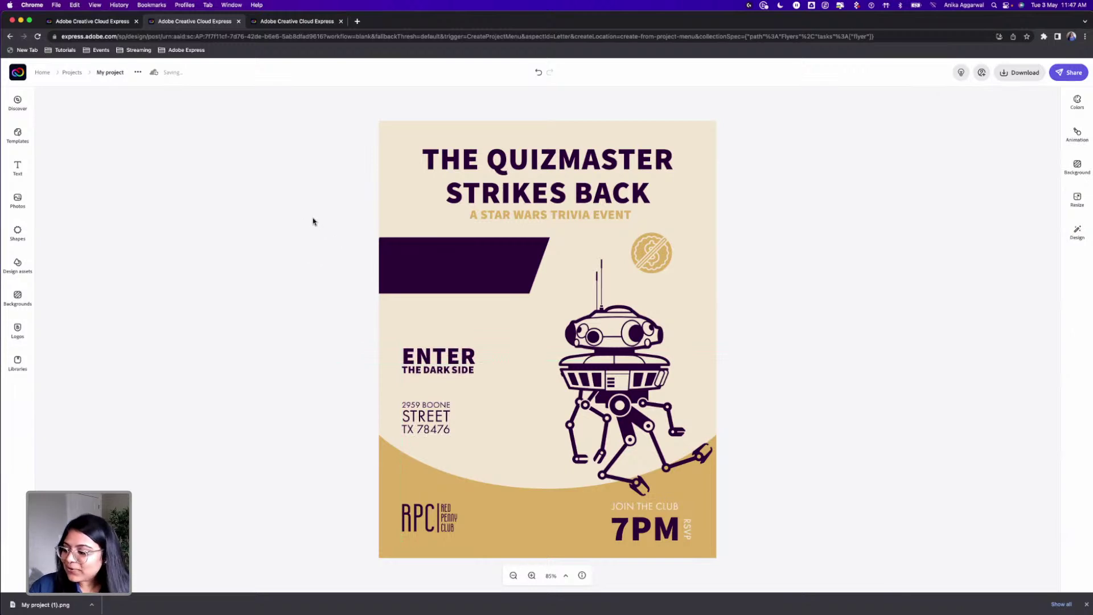
Step: Add a small 'THE JEDI ENTER FREE' text box beside the droid
{"action": "left_click", "coordinate": [18, 167]}
{"action": "left_click", "coordinate": [89, 123]}
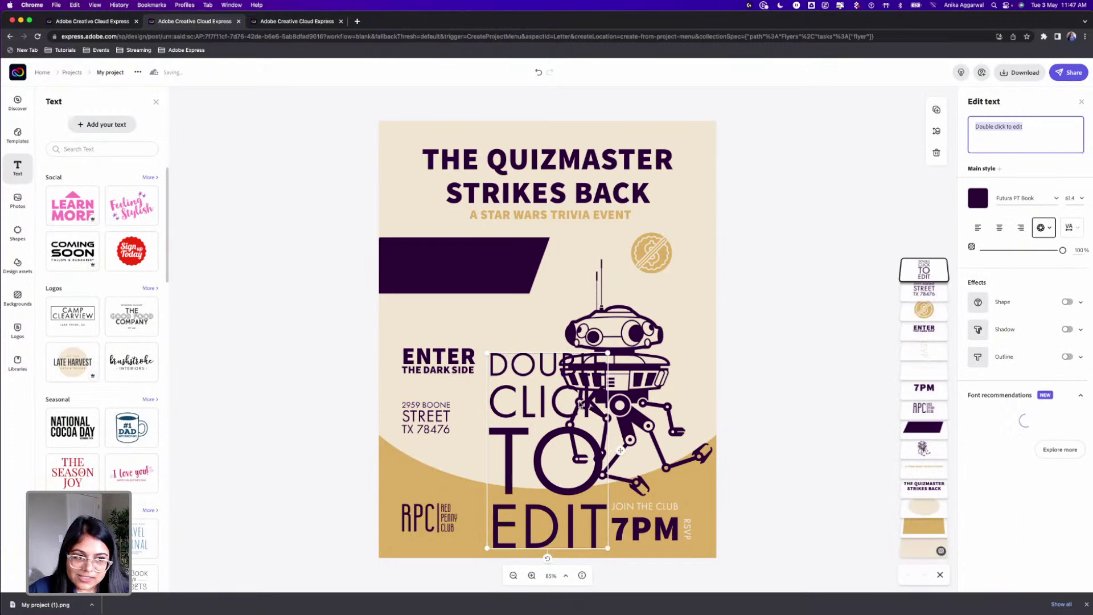
{"action": "type", "text": "THE JEDI"}
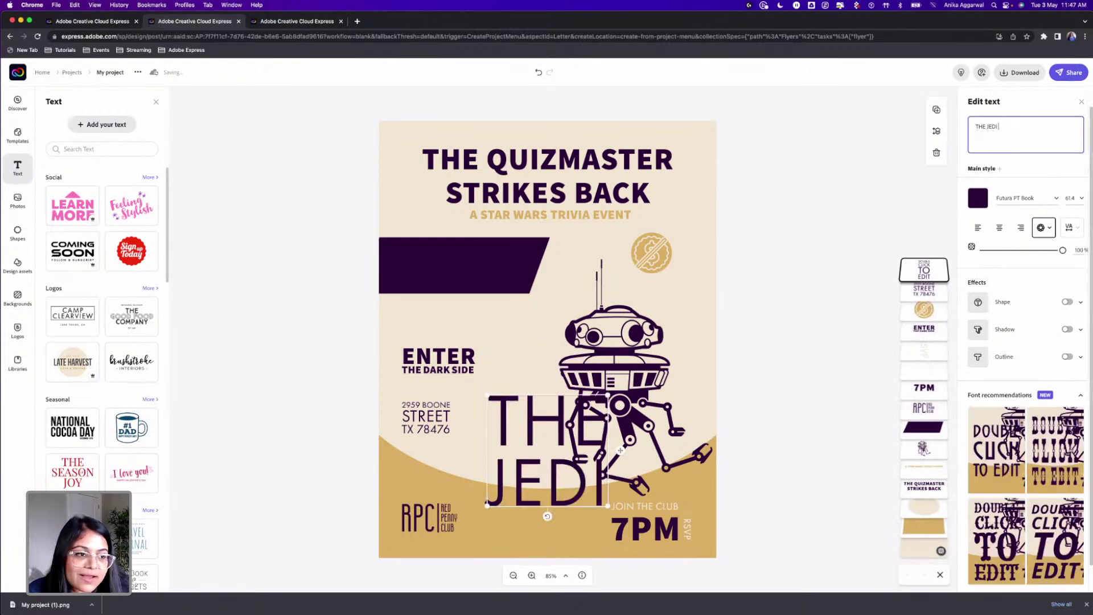
{"action": "type", "text": " ENTER FREE"}
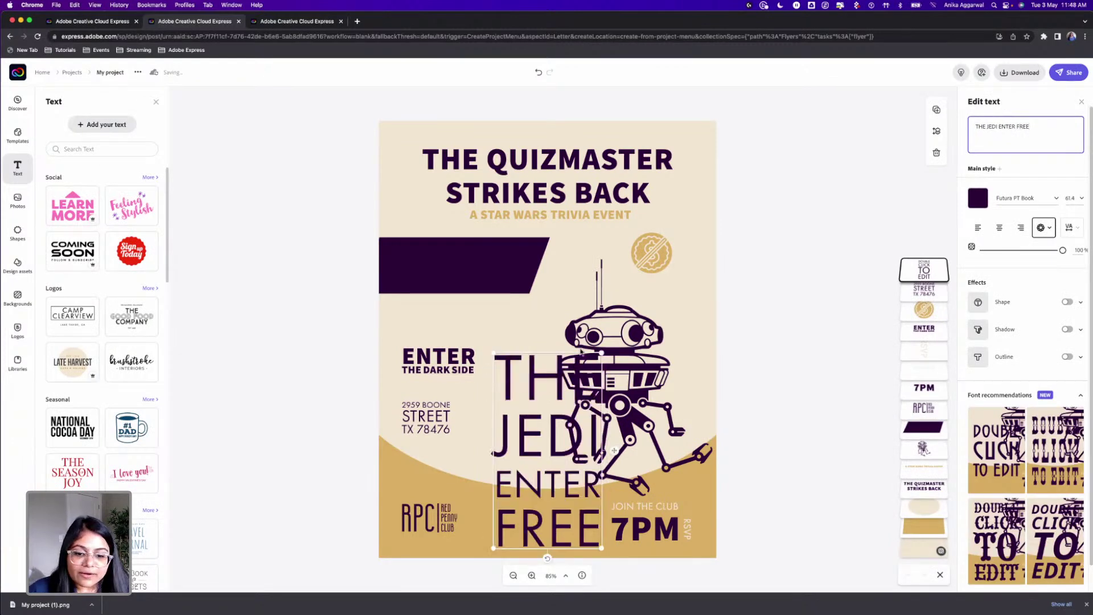
{"action": "left_click_drag", "start_coordinate": [601, 353], "coordinate": [552, 433]}
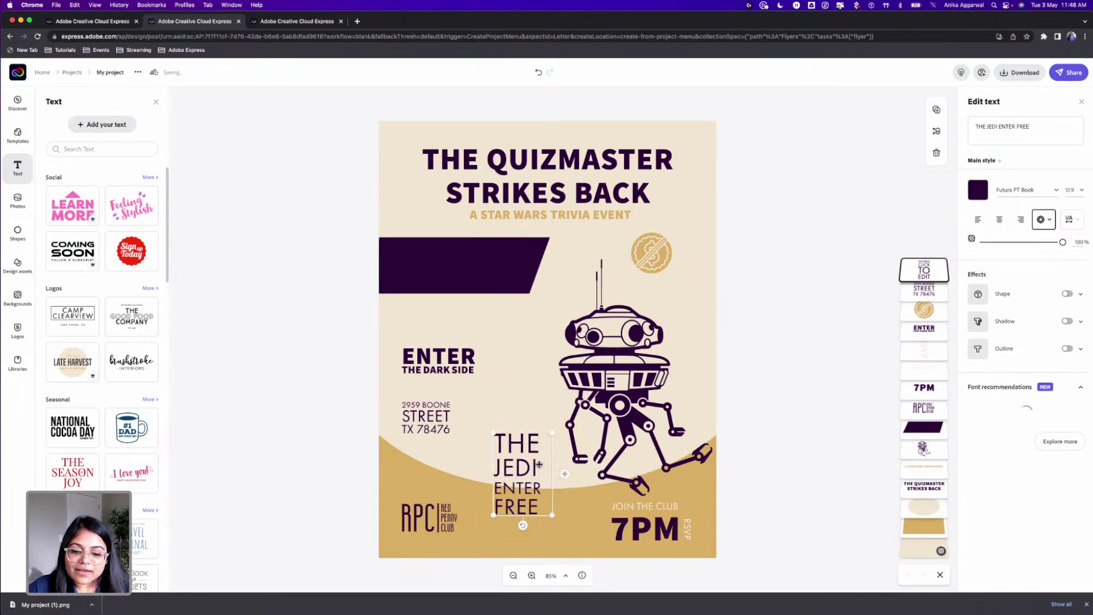
{"action": "left_click_drag", "start_coordinate": [526, 467], "coordinate": [528, 332]}
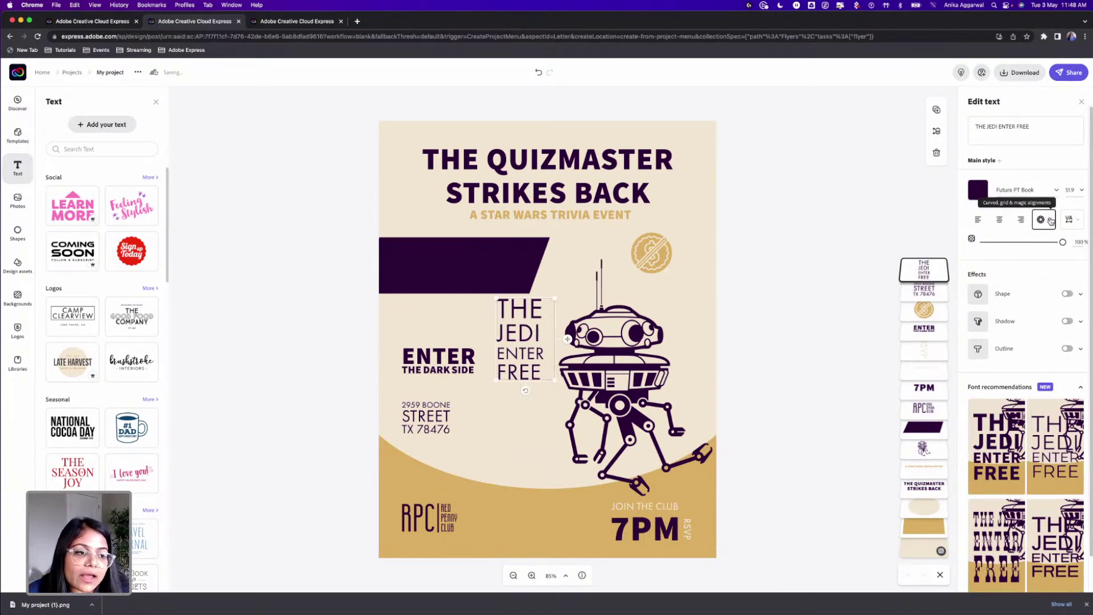
Step: Curve the Jedi text into a circle around the gold badge and resize both together
{"action": "left_click", "coordinate": [1051, 220]}
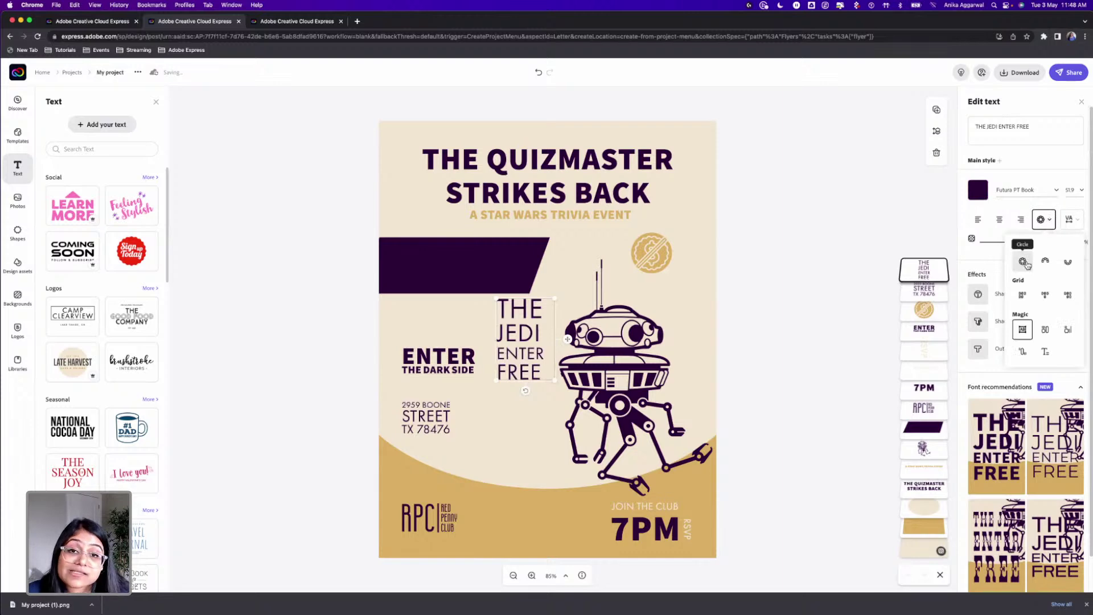
{"action": "left_click", "coordinate": [1023, 262]}
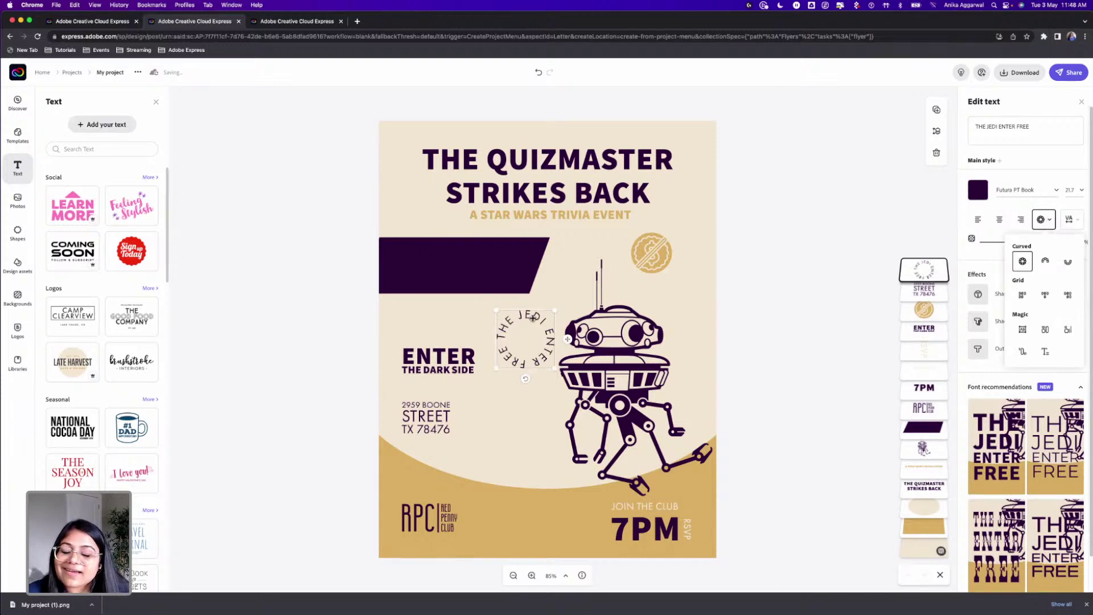
{"action": "left_click_drag", "start_coordinate": [533, 317], "coordinate": [667, 232]}
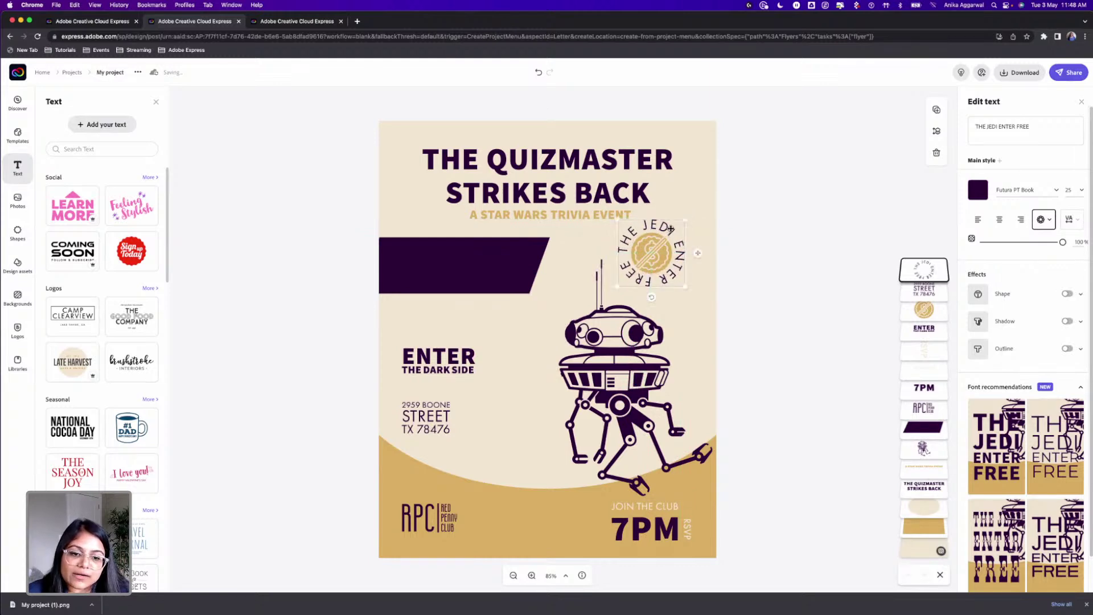
{"action": "left_click", "coordinate": [657, 248]}
{"action": "left_click_drag", "start_coordinate": [734, 226], "coordinate": [647, 268]}
{"action": "left_click_drag", "start_coordinate": [686, 221], "coordinate": [664, 260]}
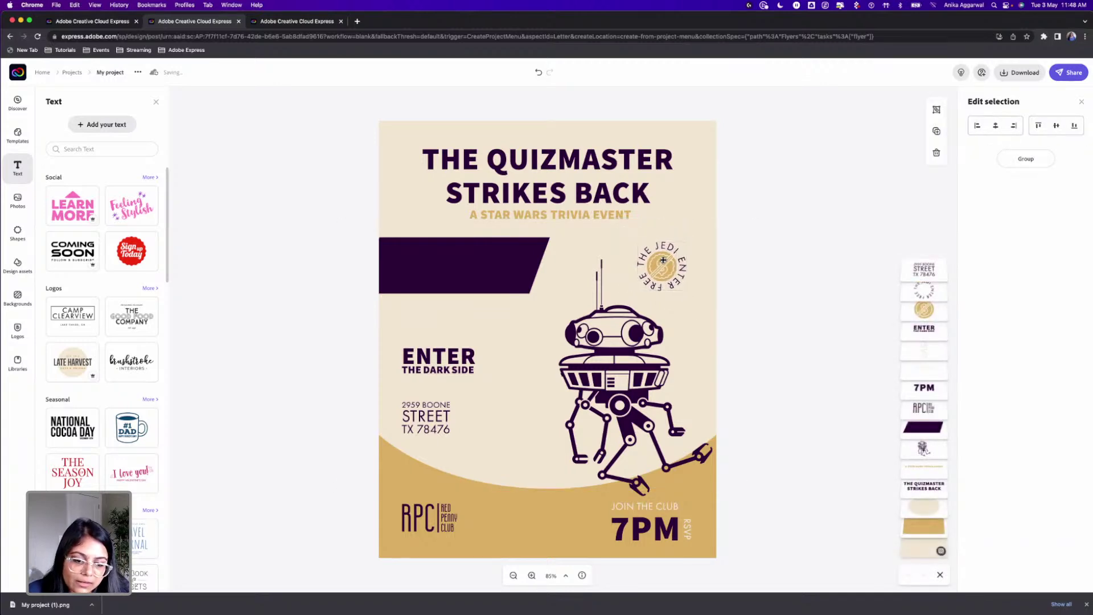
{"action": "left_click", "coordinate": [762, 294]}
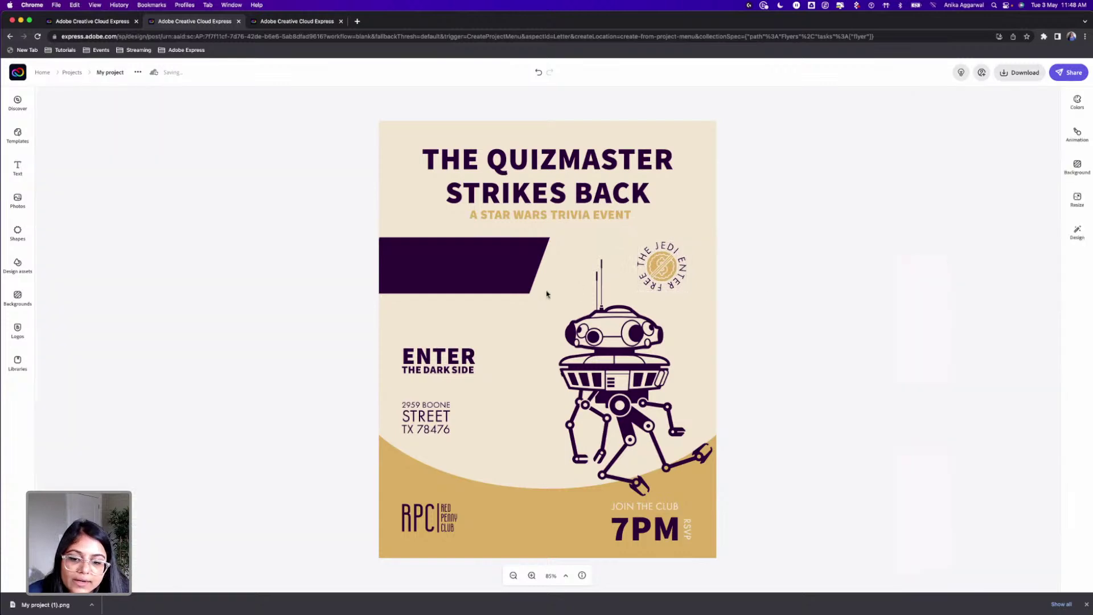
Step: Select the ENTER THE DARK SIDE heading to show its Edit text settings
{"action": "left_click", "coordinate": [476, 357]}
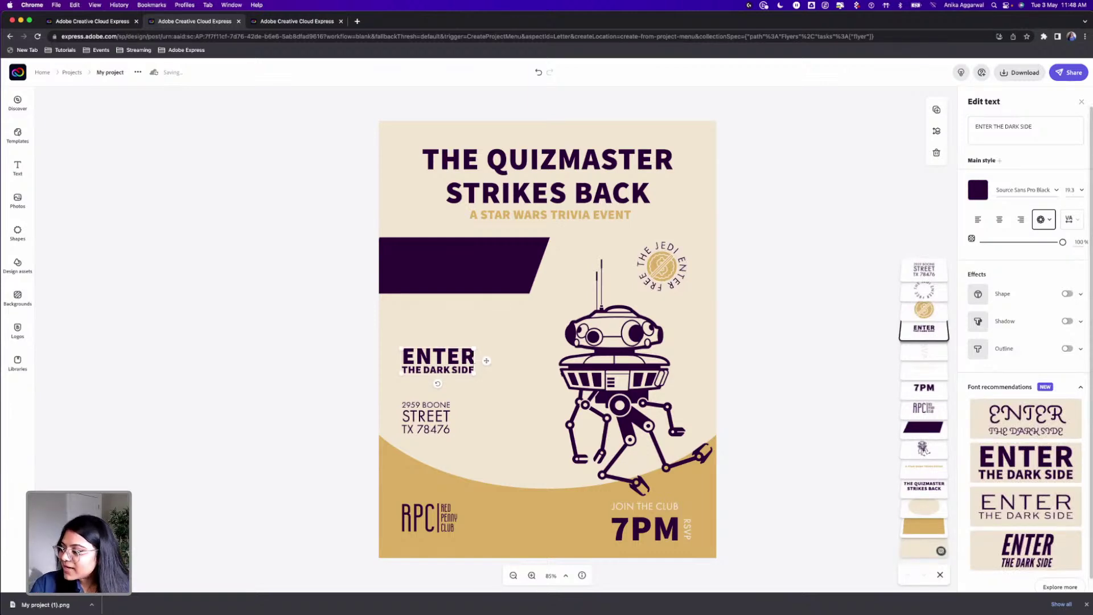
{"action": "left_click", "coordinate": [350, 273]}
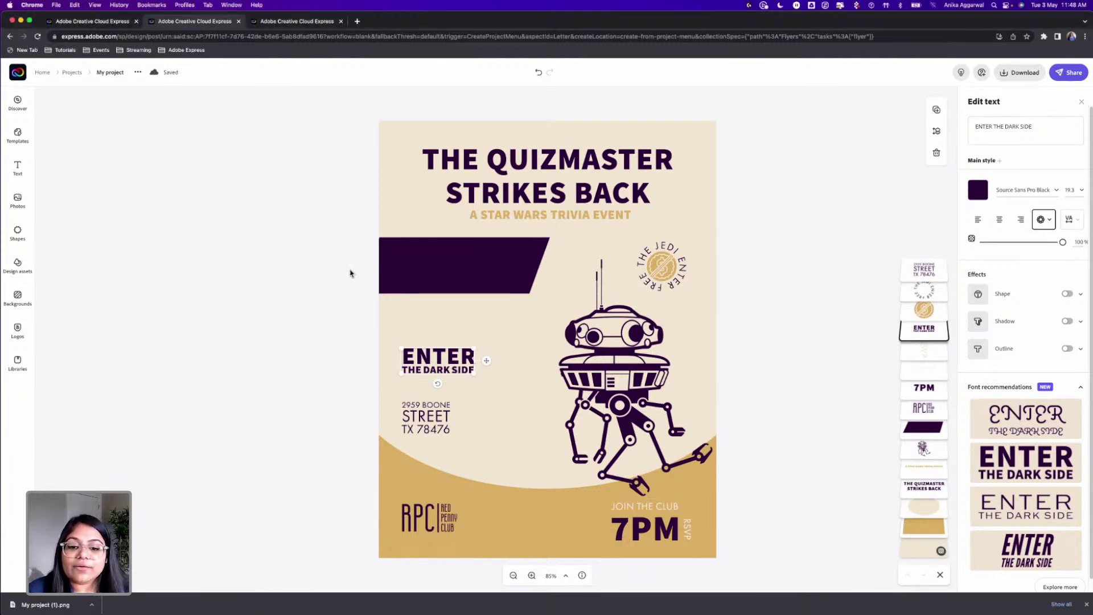
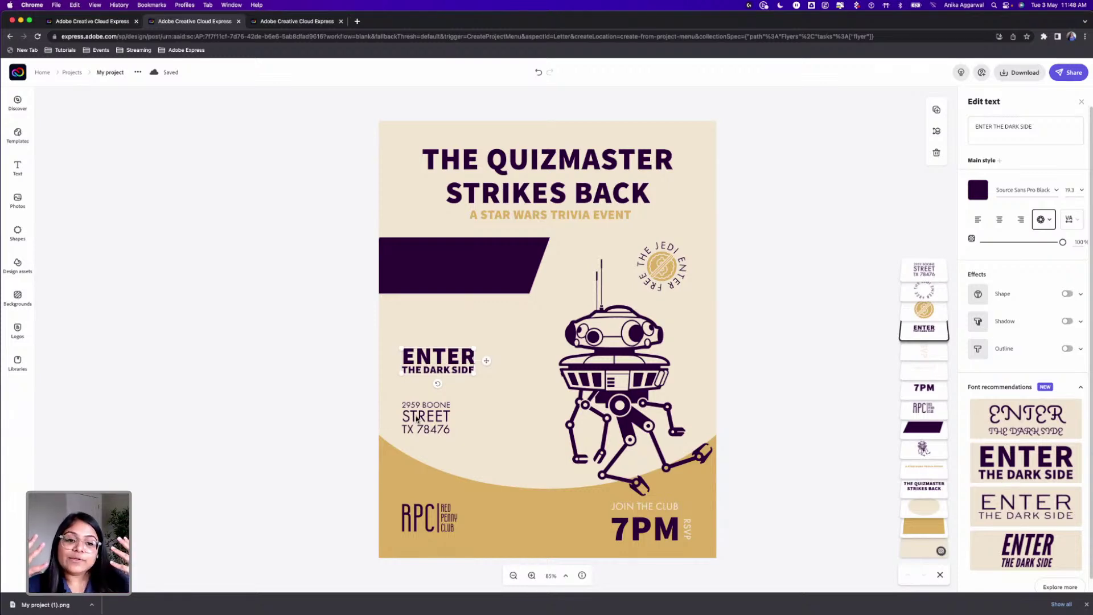
Step: Add a new text box reading 'SPECIAL PRIZES FOR BEST COSPLAY'
{"action": "left_click", "coordinate": [165, 163]}
{"action": "left_click", "coordinate": [18, 170]}
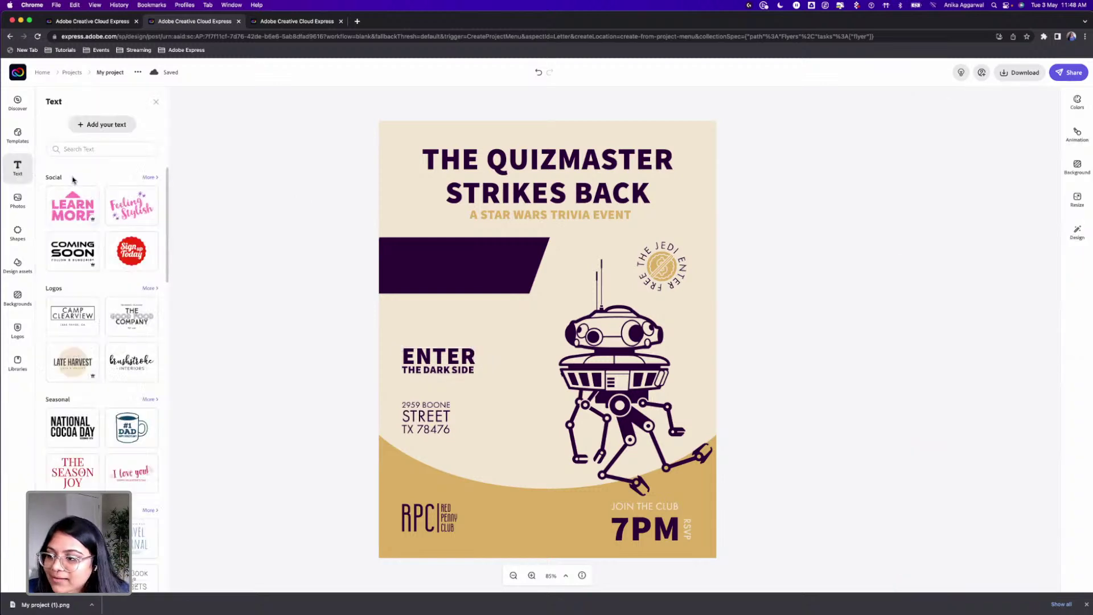
{"action": "left_click", "coordinate": [92, 125]}
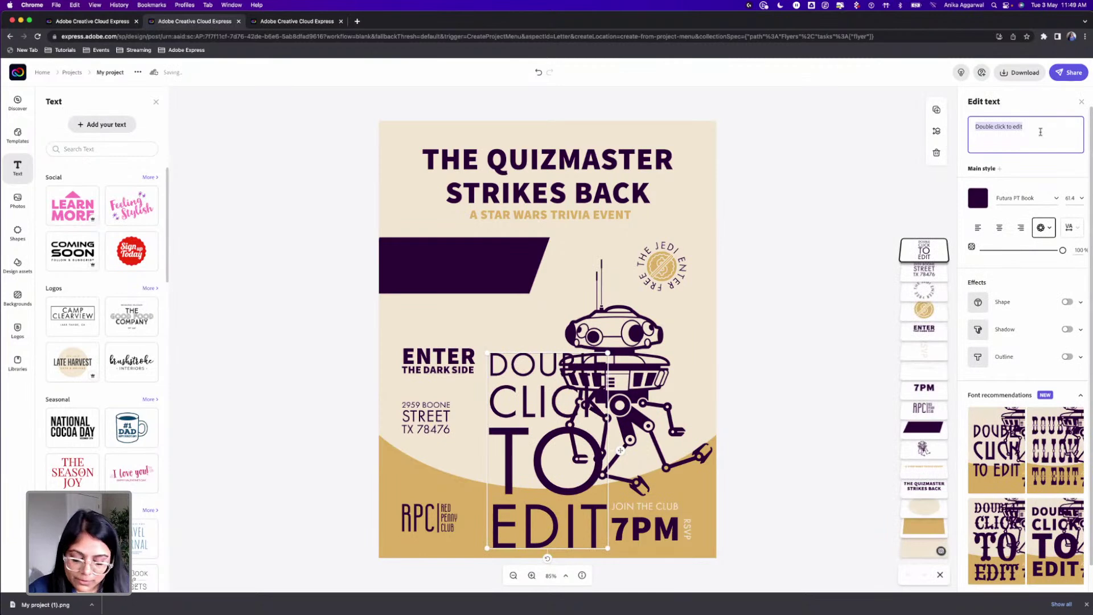
{"action": "type", "text": "SPECIAL PRIZ"}
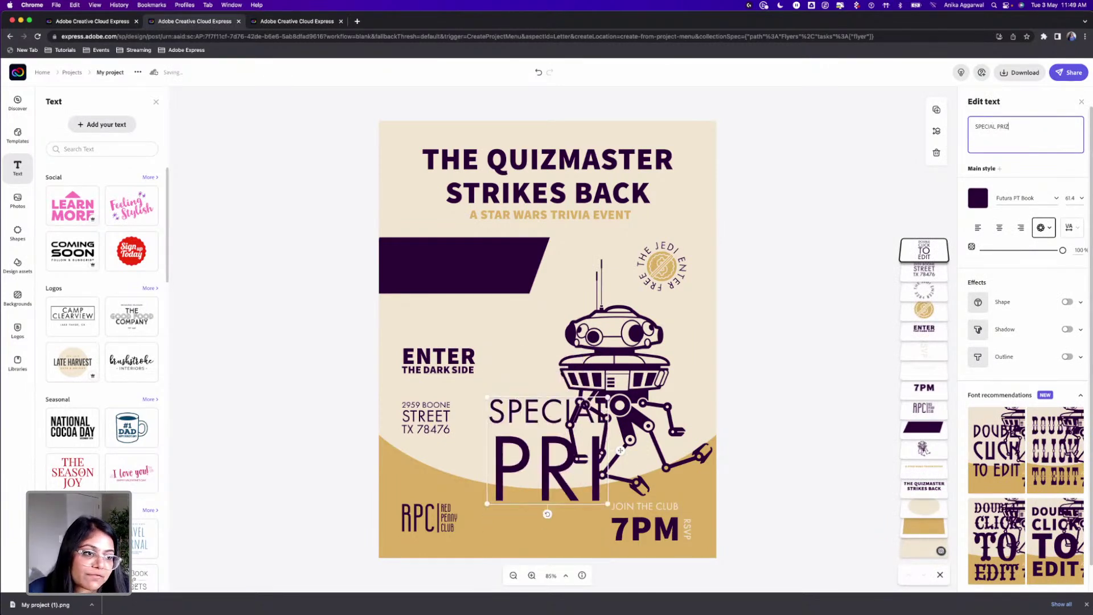
{"action": "type", "text": "ES FOR BEST"}
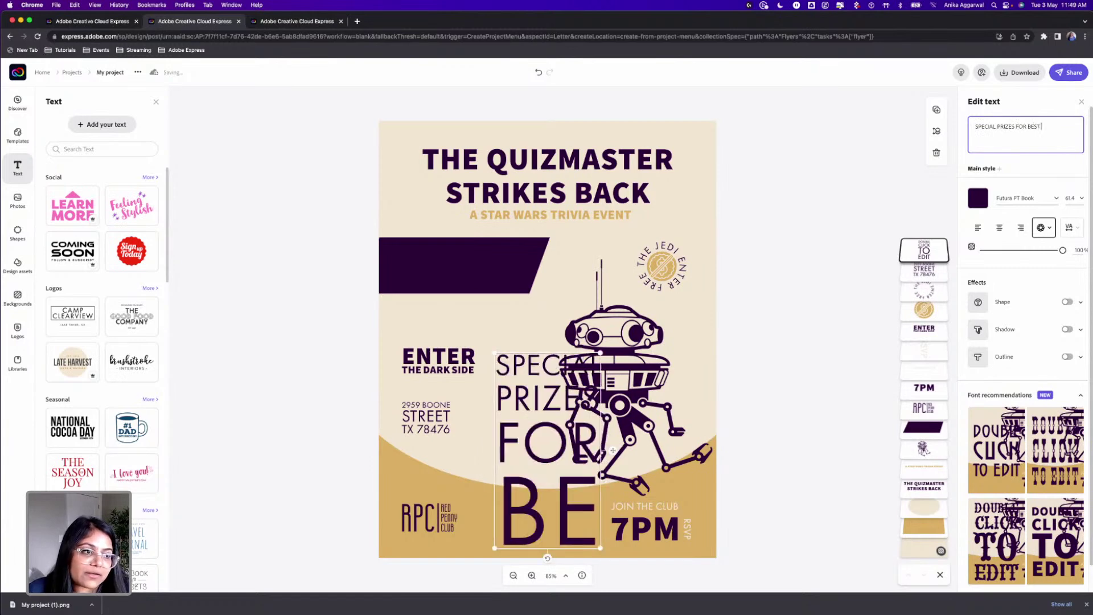
{"action": "type", "text": " COSPLAY"}
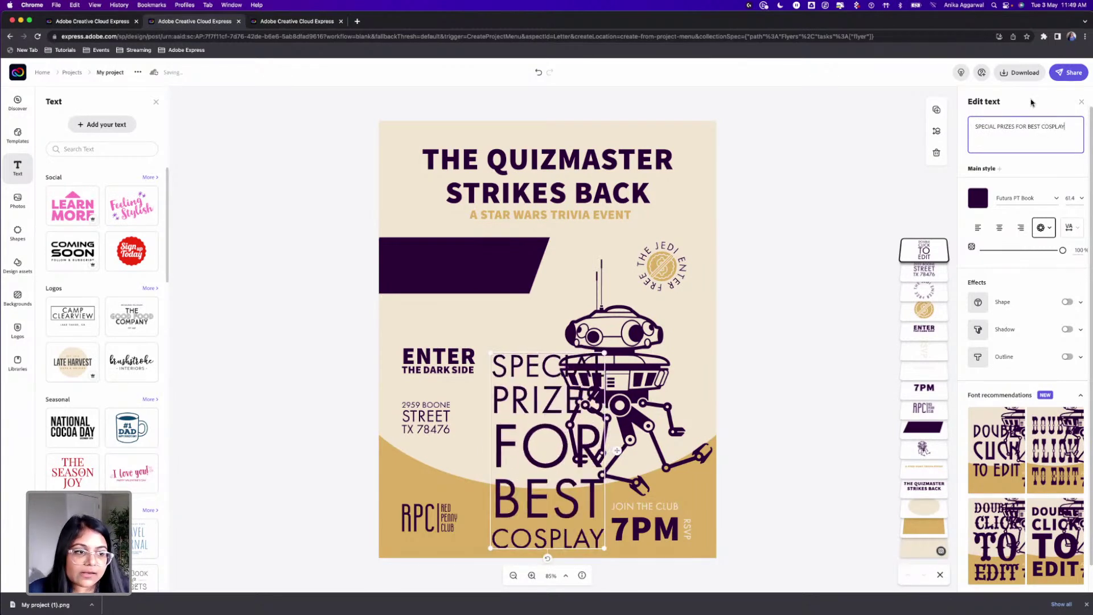
Step: Shrink the cosplay text to size 30, move it upper left, and search fonts for 'euro'
{"action": "left_click_drag", "start_coordinate": [605, 353], "coordinate": [626, 484]}
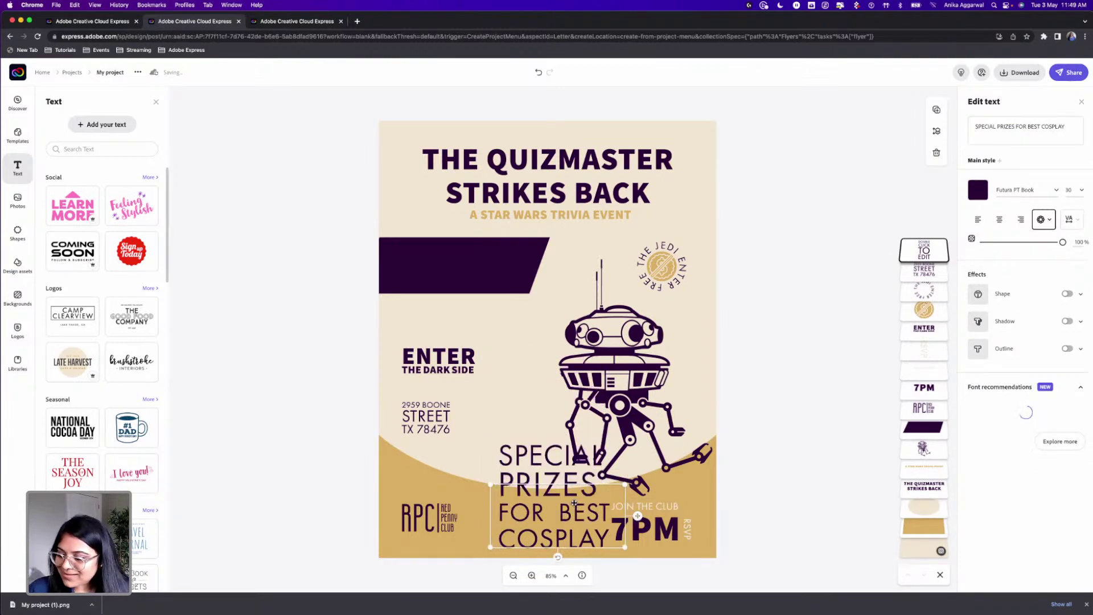
{"action": "left_click_drag", "start_coordinate": [536, 473], "coordinate": [505, 306]}
{"action": "left_click", "coordinate": [1019, 190]}
{"action": "type", "text": "euro"}
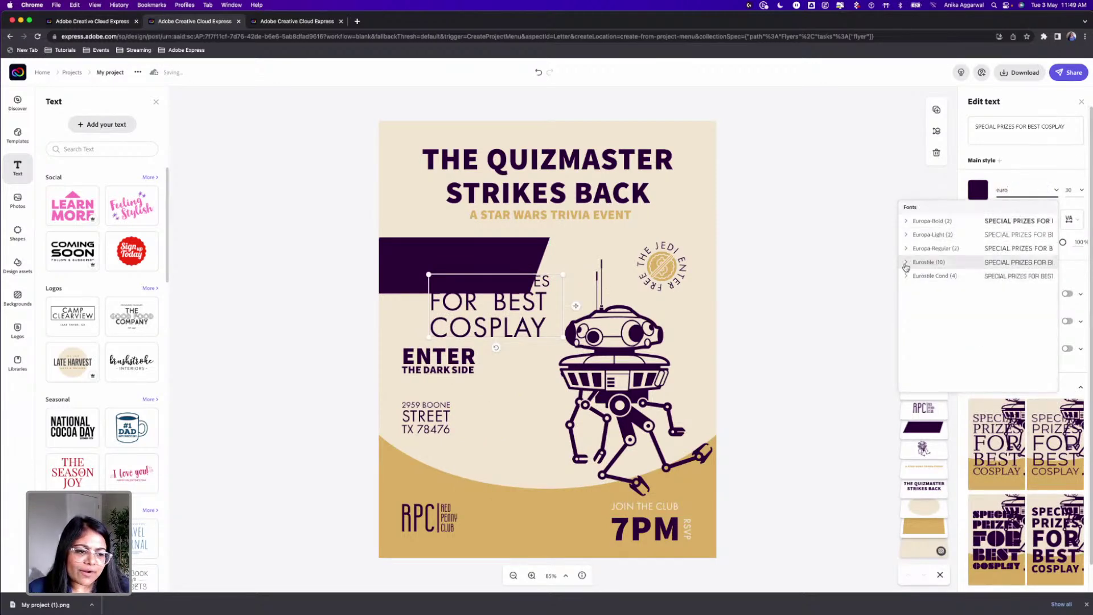
Step: Apply Eurostile Bold and cream colour to the cosplay text, then drag it onto the purple banner
{"action": "left_click", "coordinate": [906, 262]}
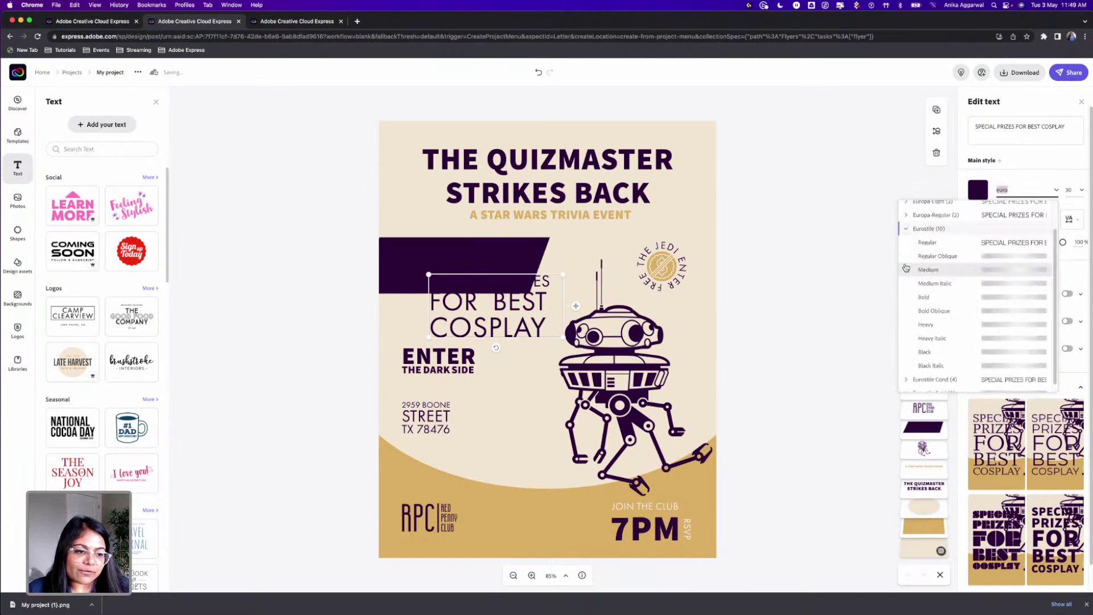
{"action": "left_click", "coordinate": [920, 297]}
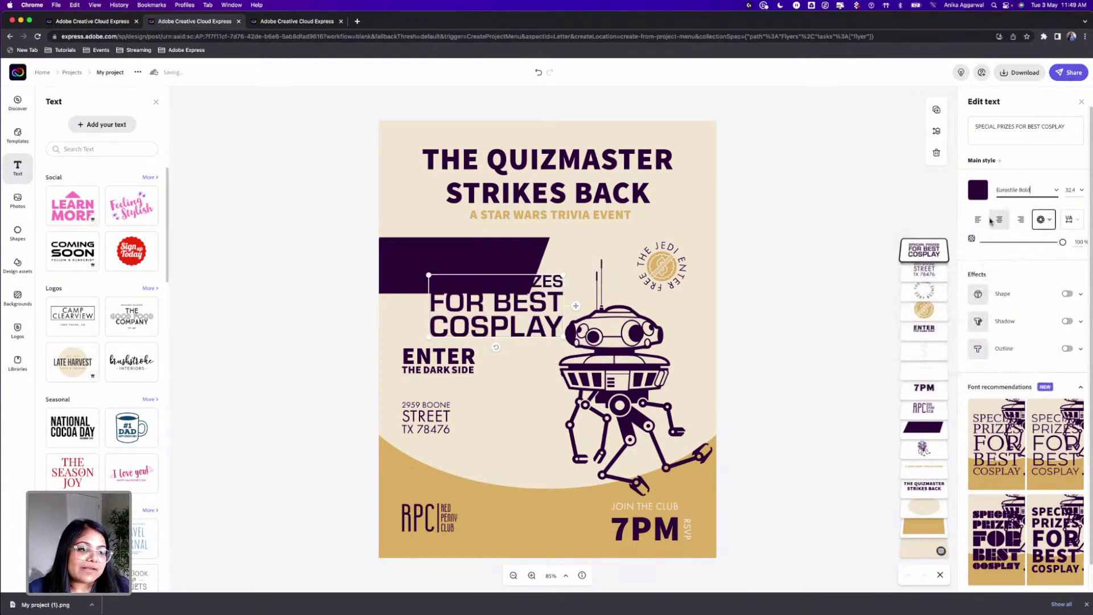
{"action": "left_click", "coordinate": [977, 190]}
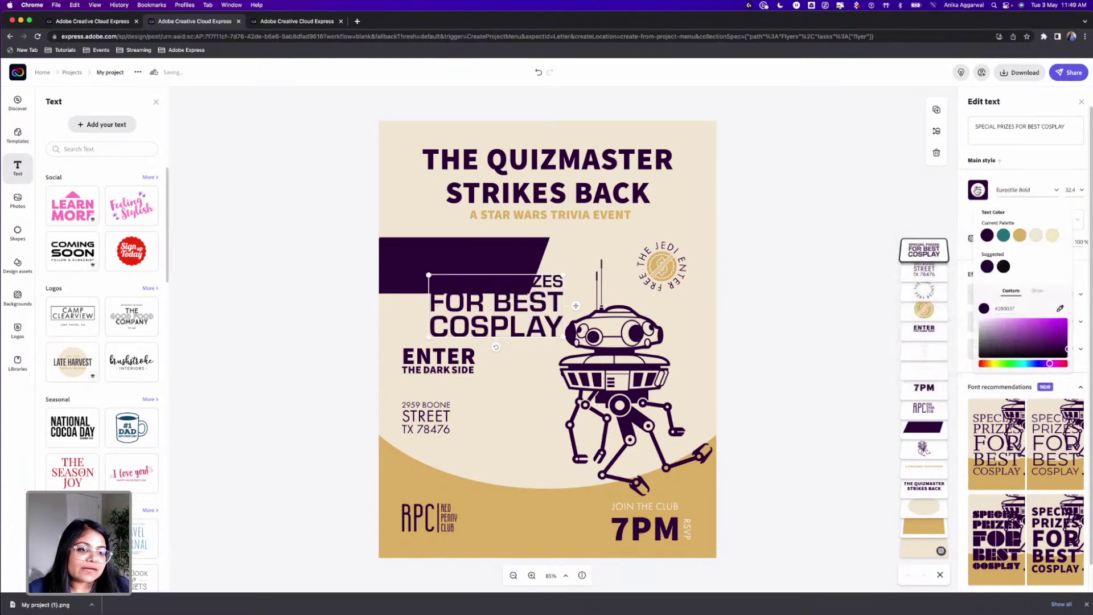
{"action": "left_click", "coordinate": [1035, 236]}
{"action": "left_click_drag", "start_coordinate": [483, 278], "coordinate": [506, 244]}
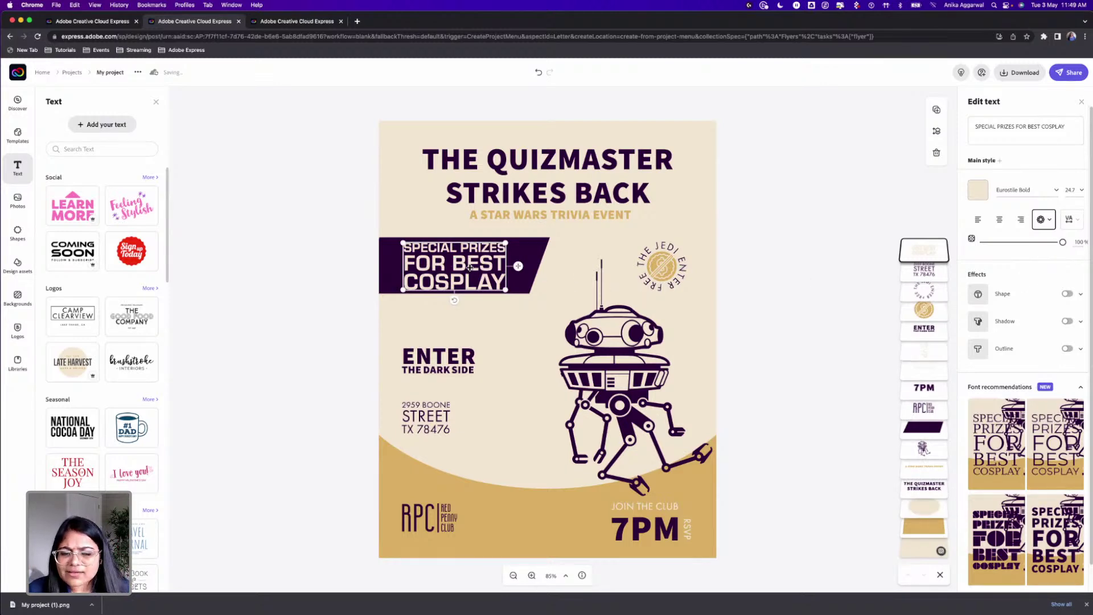
Step: Apply the Magic layout that turns SPECIAL PRIZES FOR vertical, and enlarge the banner text slightly
{"action": "left_click", "coordinate": [1051, 221]}
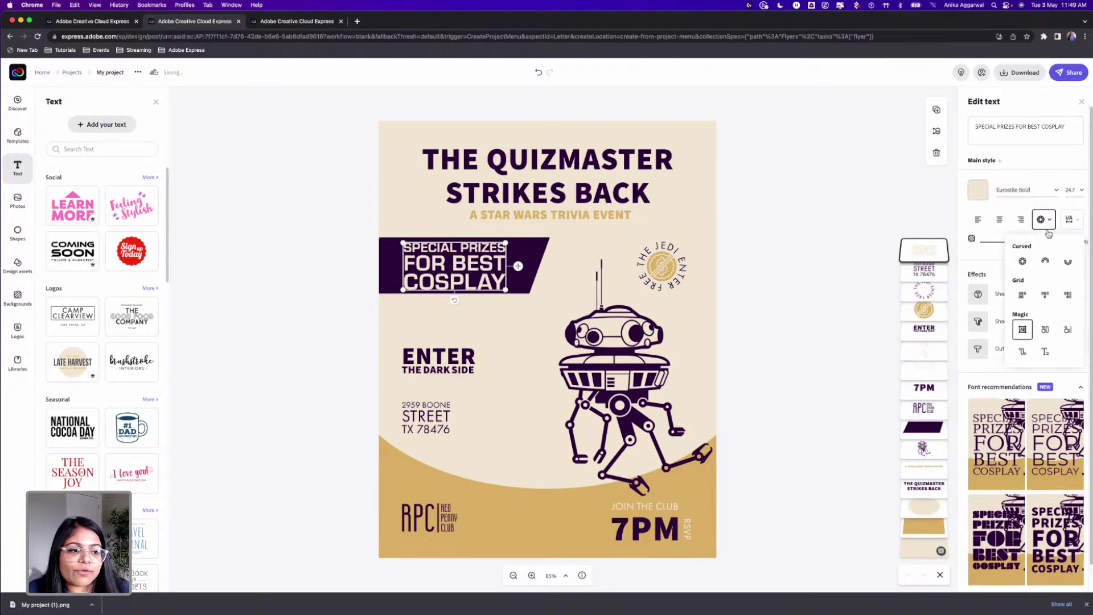
{"action": "left_click", "coordinate": [1045, 332]}
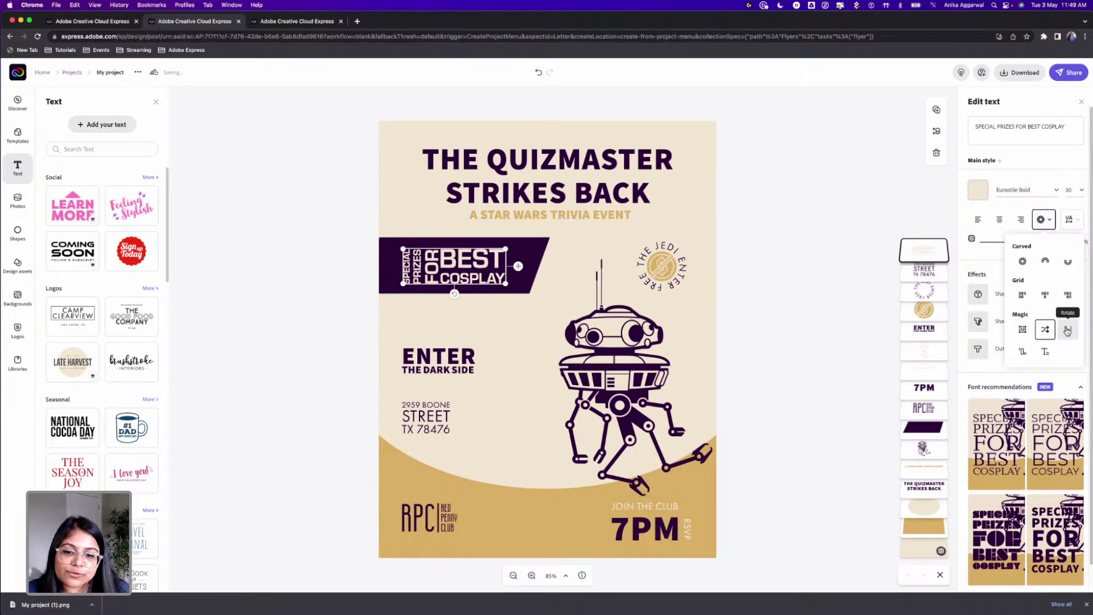
{"action": "left_click", "coordinate": [1067, 330]}
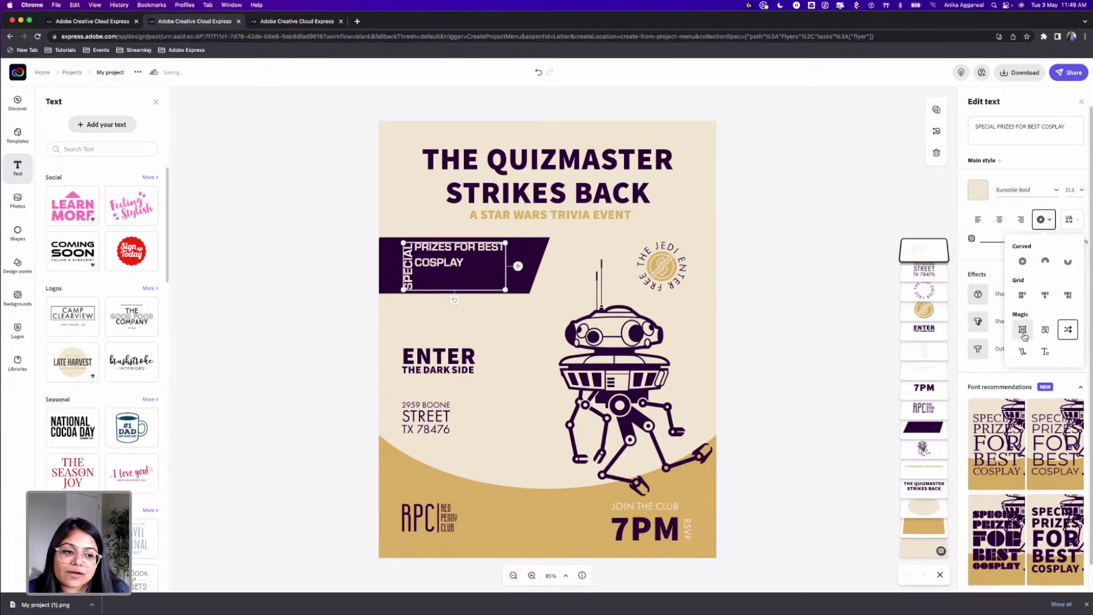
{"action": "left_click", "coordinate": [1023, 351]}
{"action": "left_click", "coordinate": [1045, 329]}
{"action": "left_click_drag", "start_coordinate": [506, 251], "coordinate": [470, 275]}
Step: Move ENTER THE DARK SIDE and the address block higher on the flyer
{"action": "left_click", "coordinate": [383, 360]}
{"action": "left_click_drag", "start_coordinate": [423, 362], "coordinate": [421, 322]}
{"action": "left_click_drag", "start_coordinate": [417, 382], "coordinate": [413, 367]}
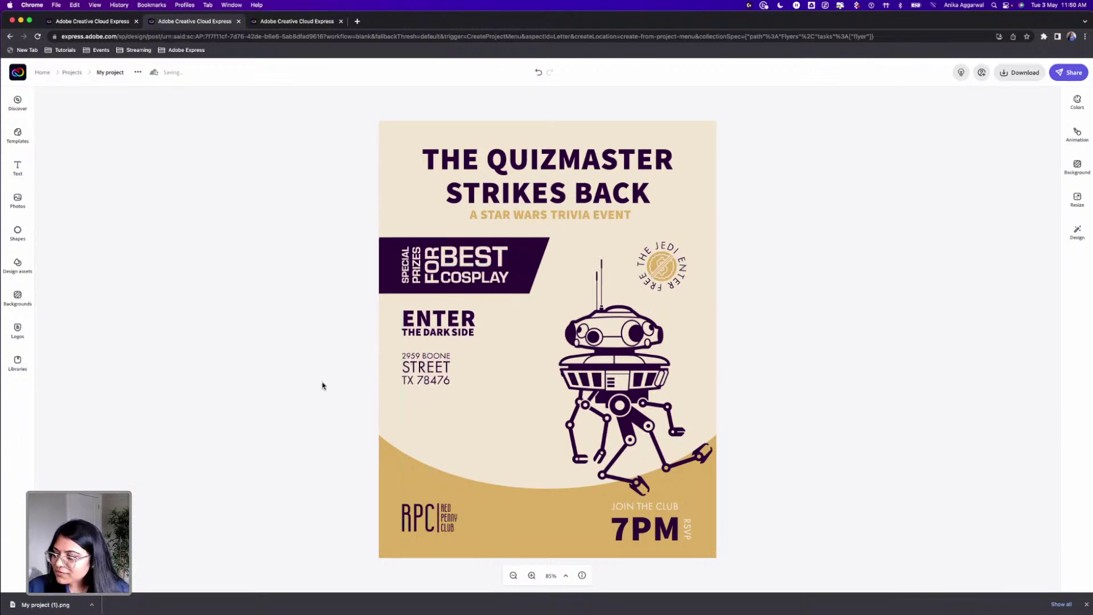
Step: Select the banner, ENTER and address blocks together and shift them slightly lower
{"action": "left_click_drag", "start_coordinate": [350, 262], "coordinate": [459, 401]}
{"action": "left_click_drag", "start_coordinate": [456, 265], "coordinate": [457, 282]}
{"action": "left_click", "coordinate": [310, 285]}
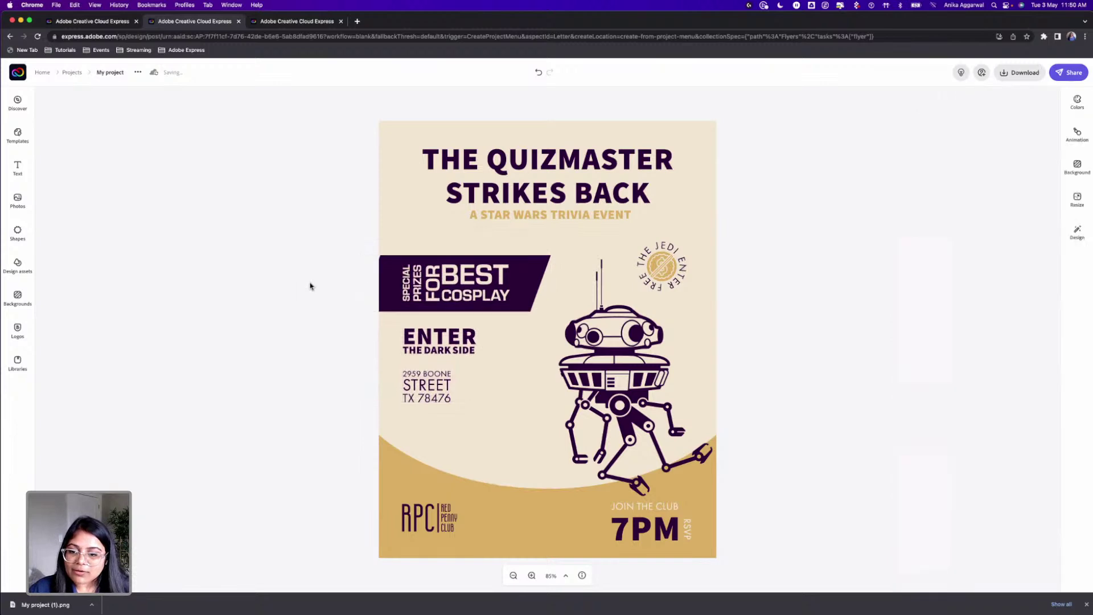
{"action": "left_click", "coordinate": [17, 167]}
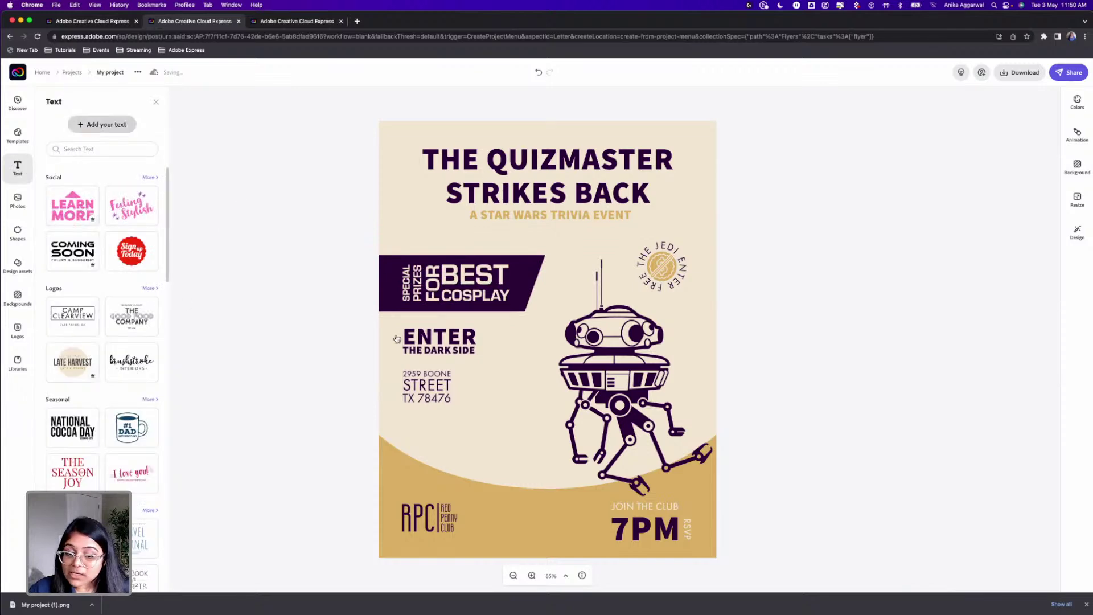
{"action": "key", "text": "t"}
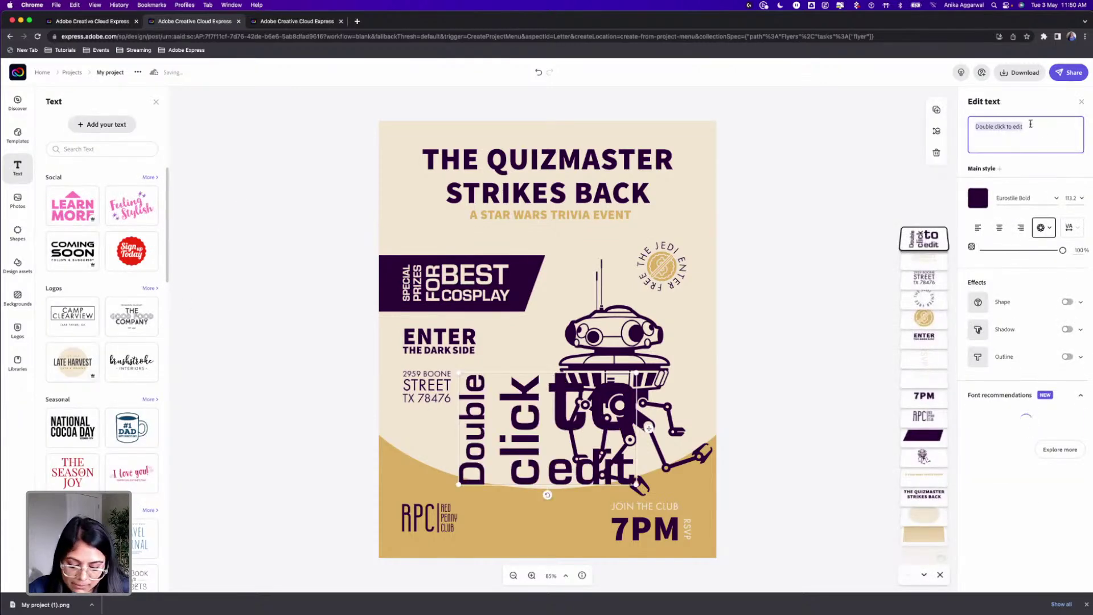
{"action": "type", "text": "@redpennyclub"}
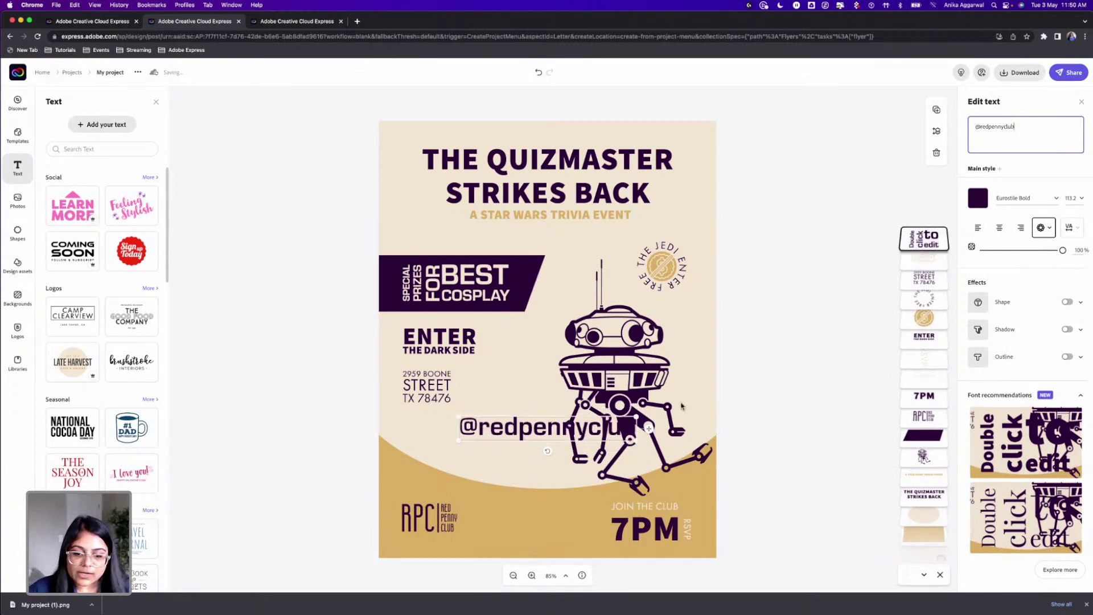
{"action": "left_click_drag", "start_coordinate": [639, 441], "coordinate": [552, 430]}
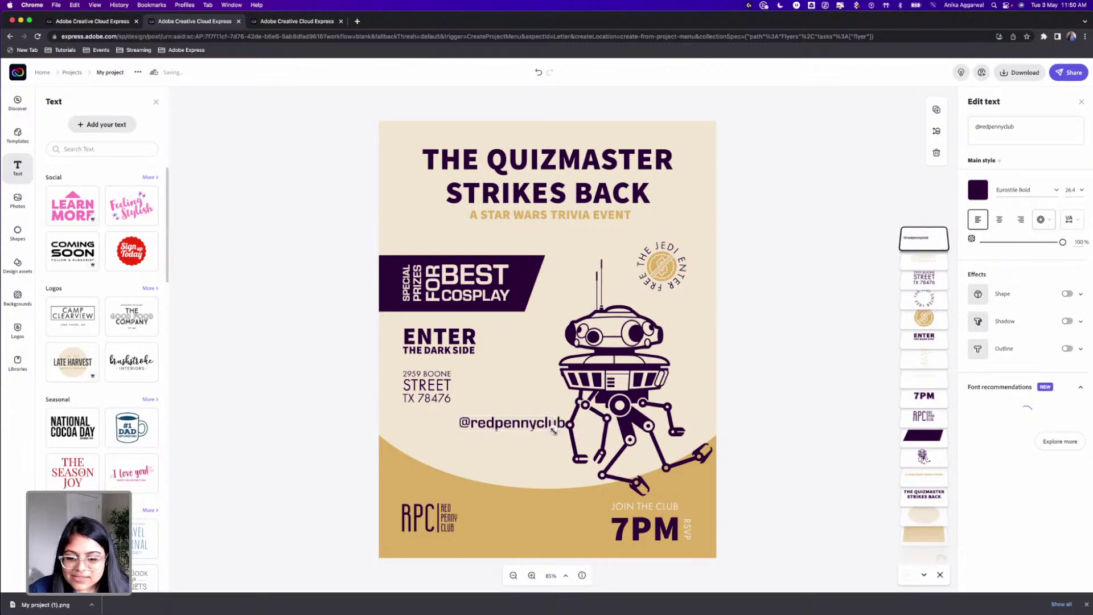
{"action": "left_click", "coordinate": [1037, 187]}
{"action": "type", "text": "futura"}
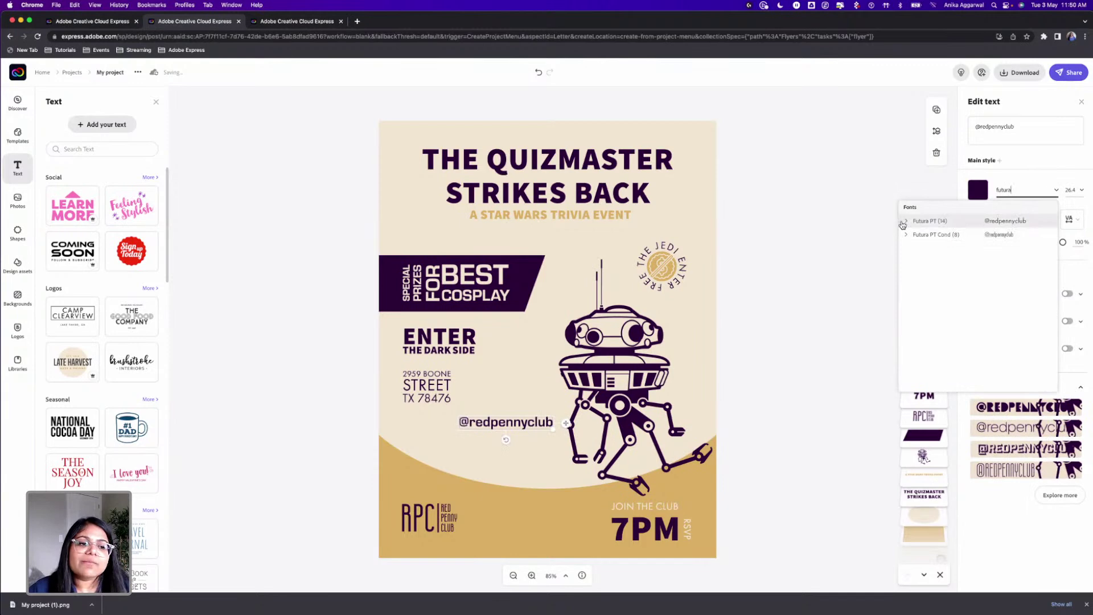
{"action": "left_click", "coordinate": [906, 226]}
{"action": "scroll", "coordinate": [917, 222], "scroll_direction": "down", "scroll_amount": 2}
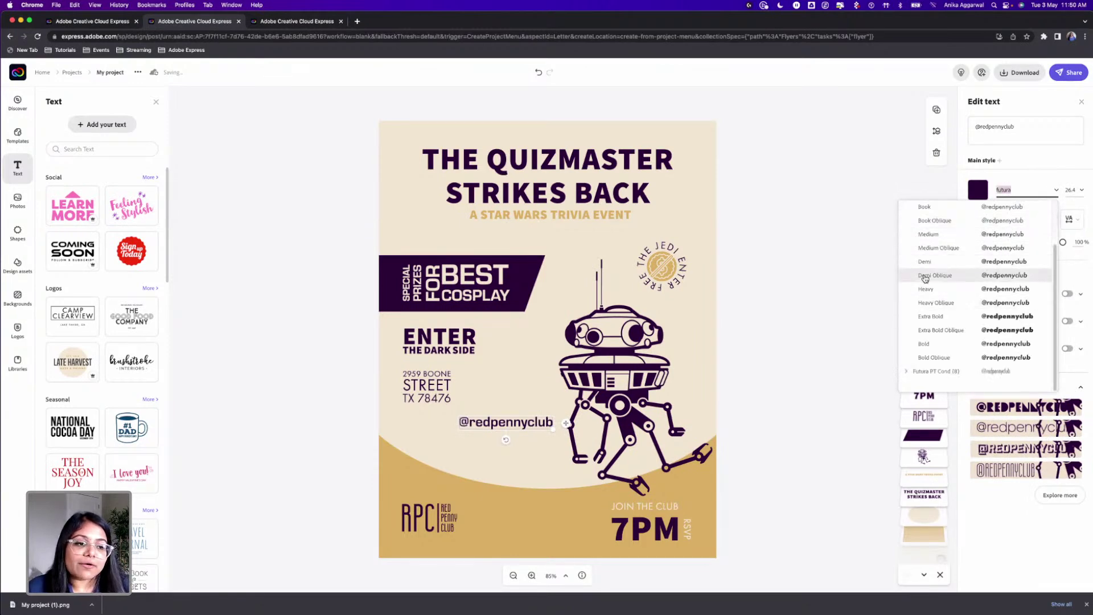
{"action": "left_click", "coordinate": [925, 211]}
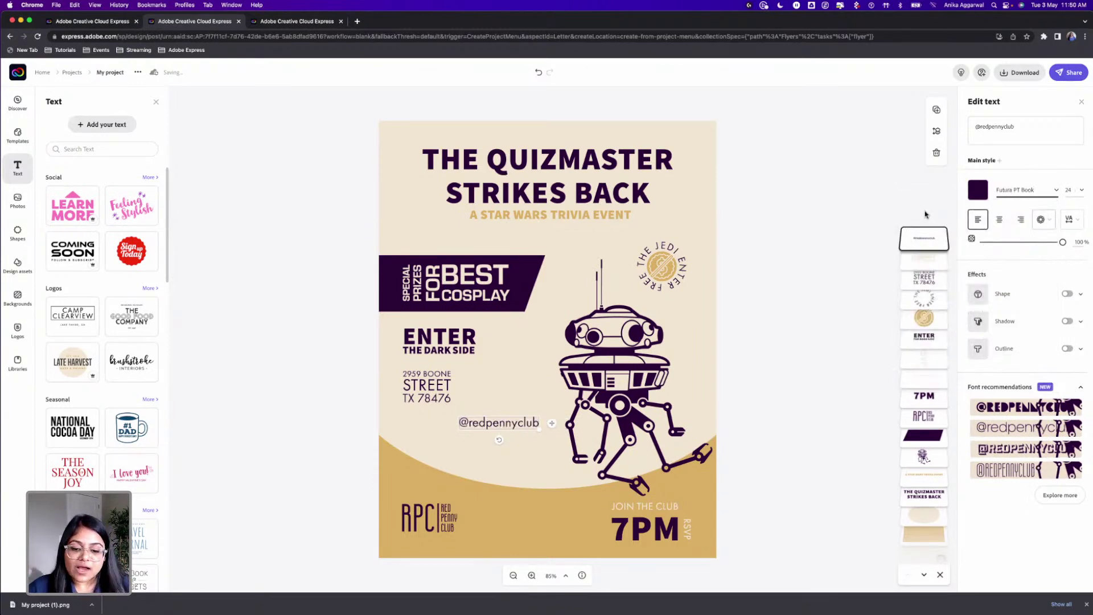
{"action": "left_click", "coordinate": [1081, 190]}
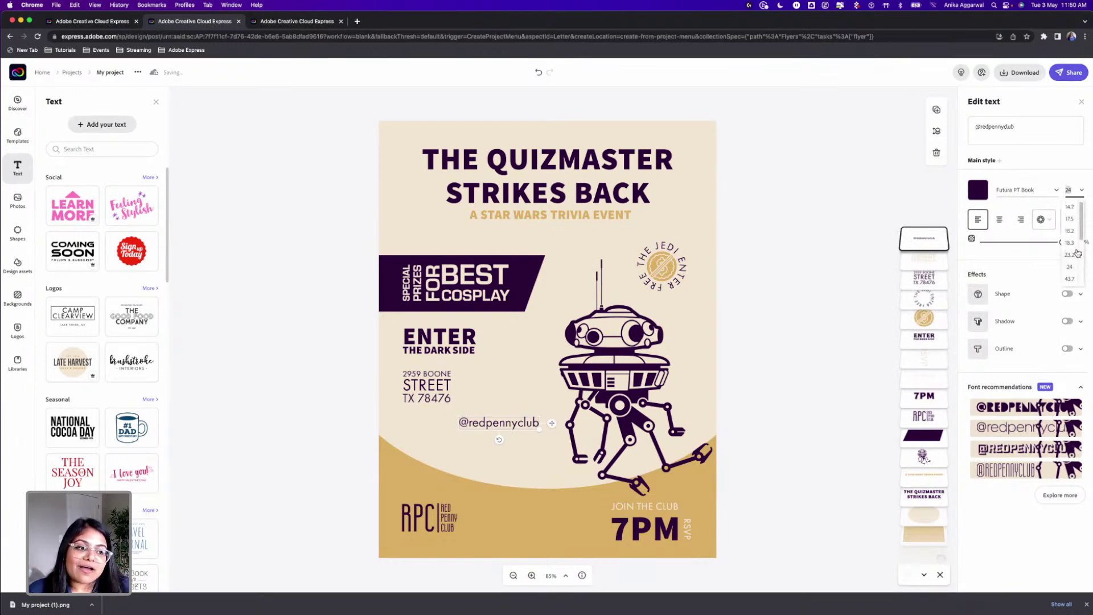
{"action": "scroll", "coordinate": [1073, 256], "scroll_direction": "down", "scroll_amount": 2}
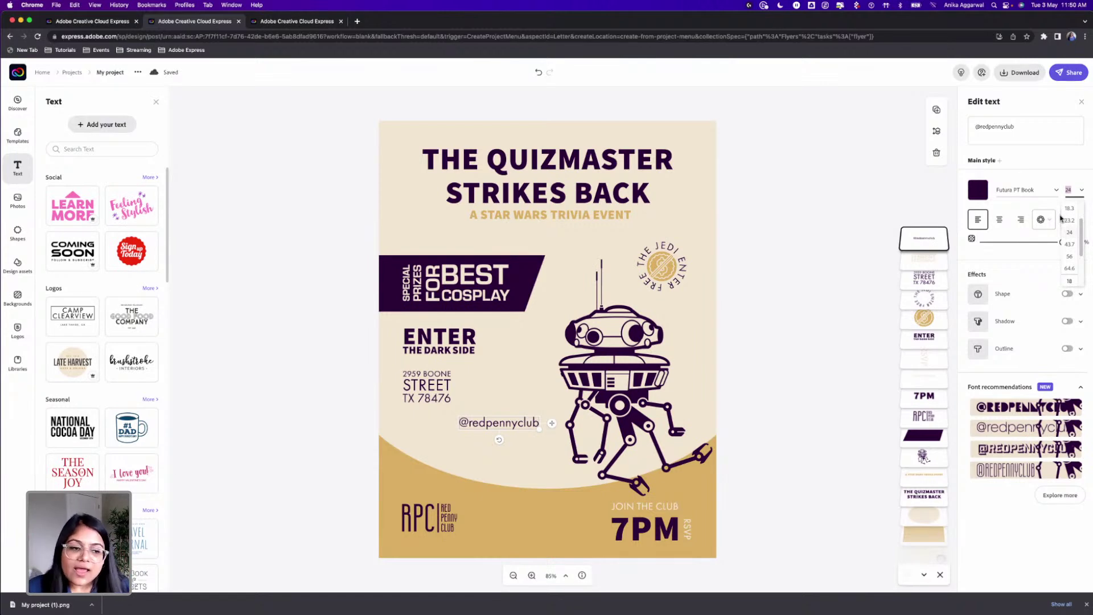
{"action": "left_click", "coordinate": [750, 408]}
{"action": "left_click_drag", "start_coordinate": [491, 443], "coordinate": [457, 541]}
{"action": "left_click", "coordinate": [438, 541]}
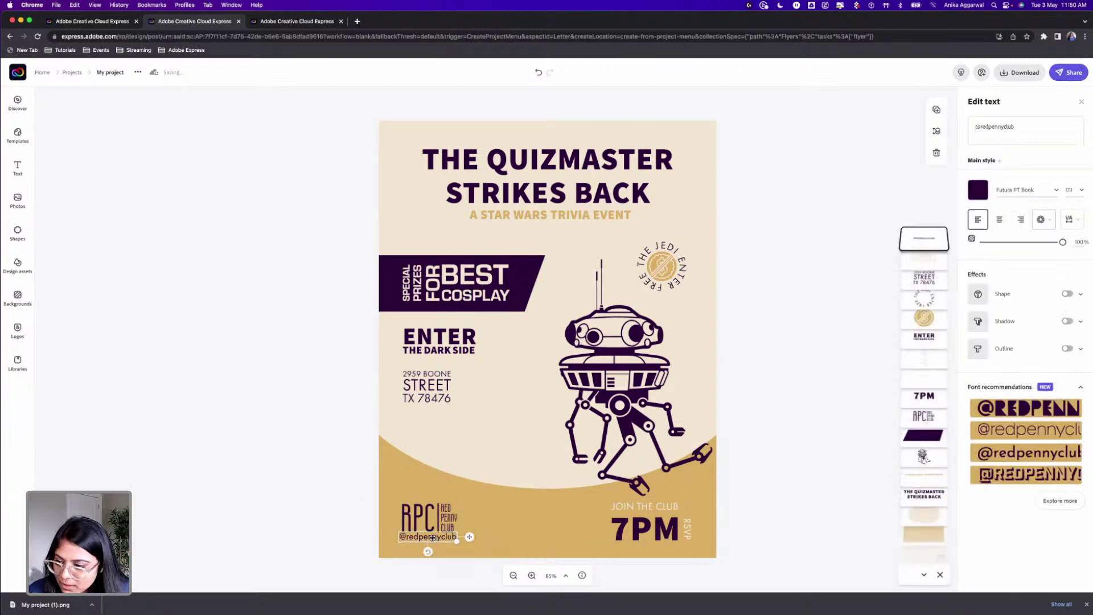
{"action": "left_click_drag", "start_coordinate": [433, 541], "coordinate": [580, 232]}
{"action": "left_click_drag", "start_coordinate": [551, 232], "coordinate": [548, 235]}
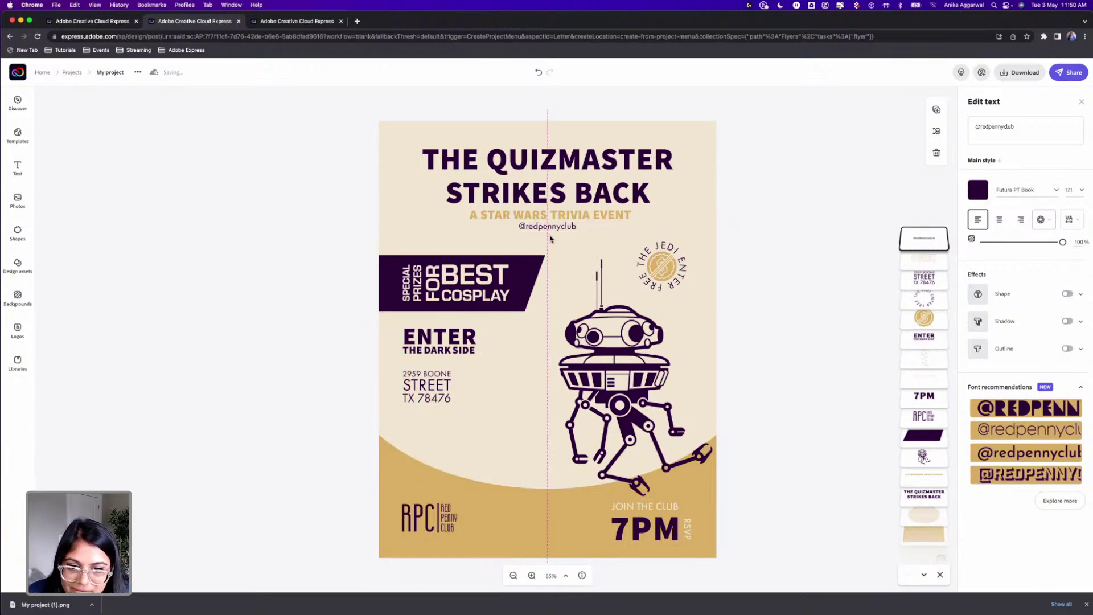
{"action": "left_click", "coordinate": [740, 225]}
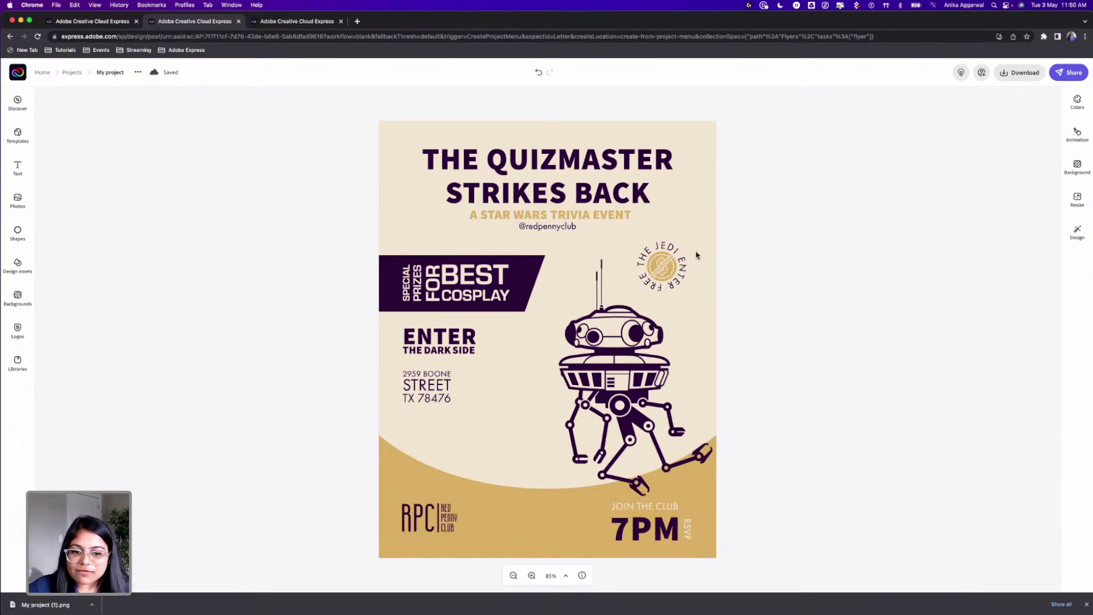
Step: Switch the curved THE JEDI ENTER FREE text to Futura PT Demi and enlarge it slightly
{"action": "left_click", "coordinate": [670, 247]}
{"action": "left_click", "coordinate": [1056, 190]}
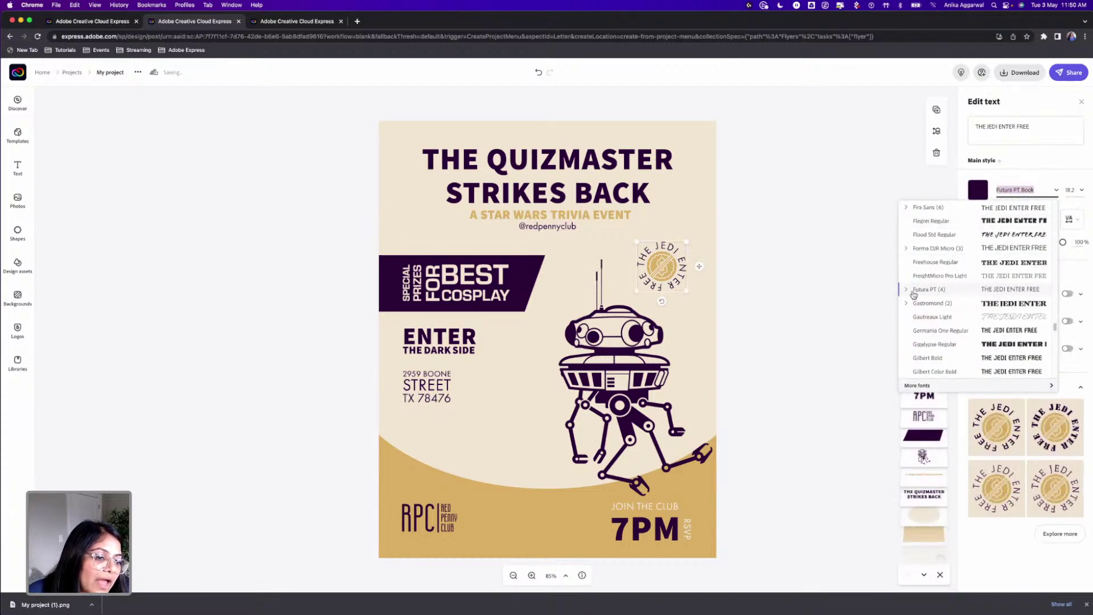
{"action": "left_click", "coordinate": [906, 289]}
{"action": "left_click", "coordinate": [923, 317]}
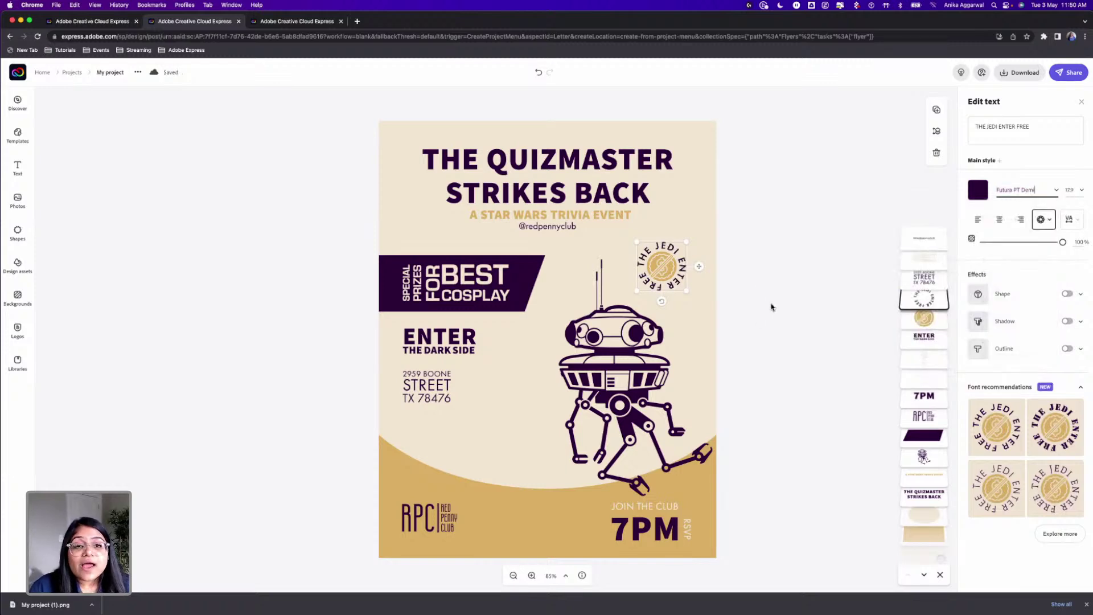
{"action": "left_click_drag", "start_coordinate": [685, 242], "coordinate": [671, 246]}
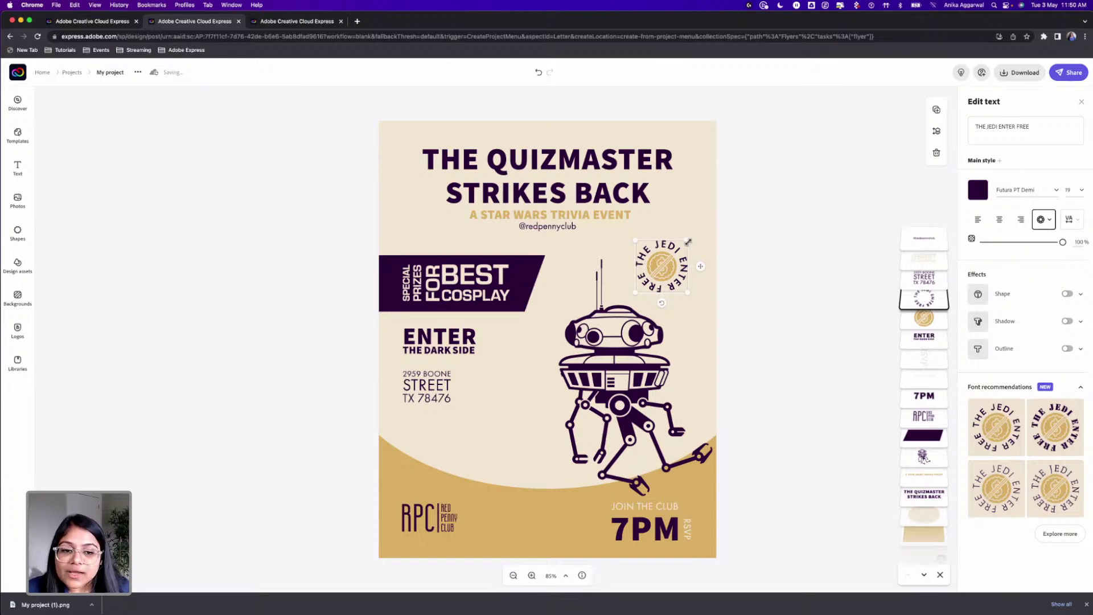
{"action": "left_click_drag", "start_coordinate": [687, 242], "coordinate": [690, 239]}
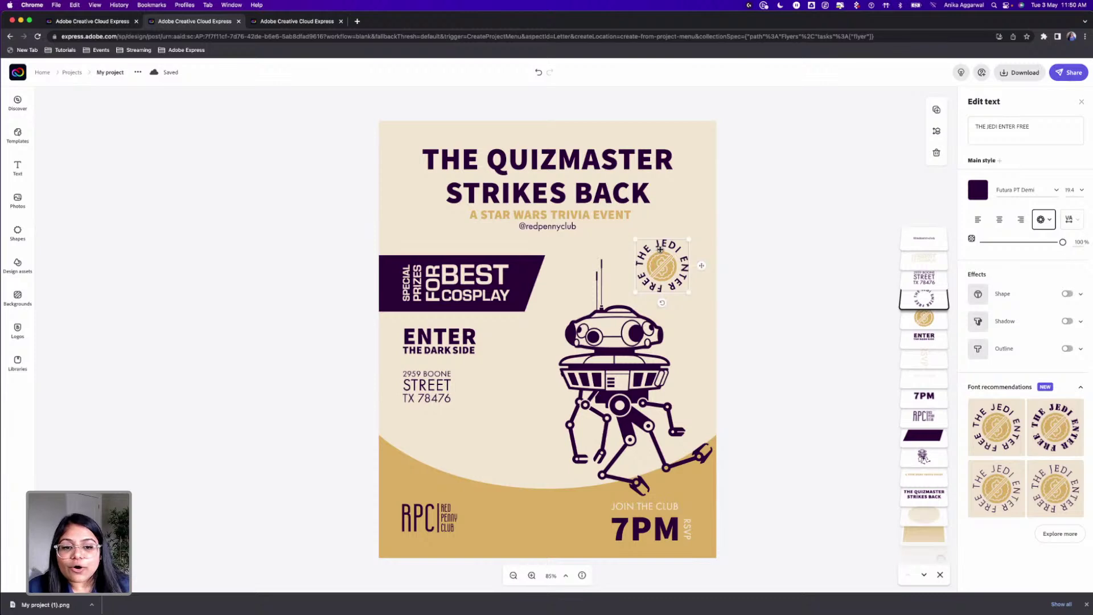
{"action": "left_click", "coordinate": [743, 252]}
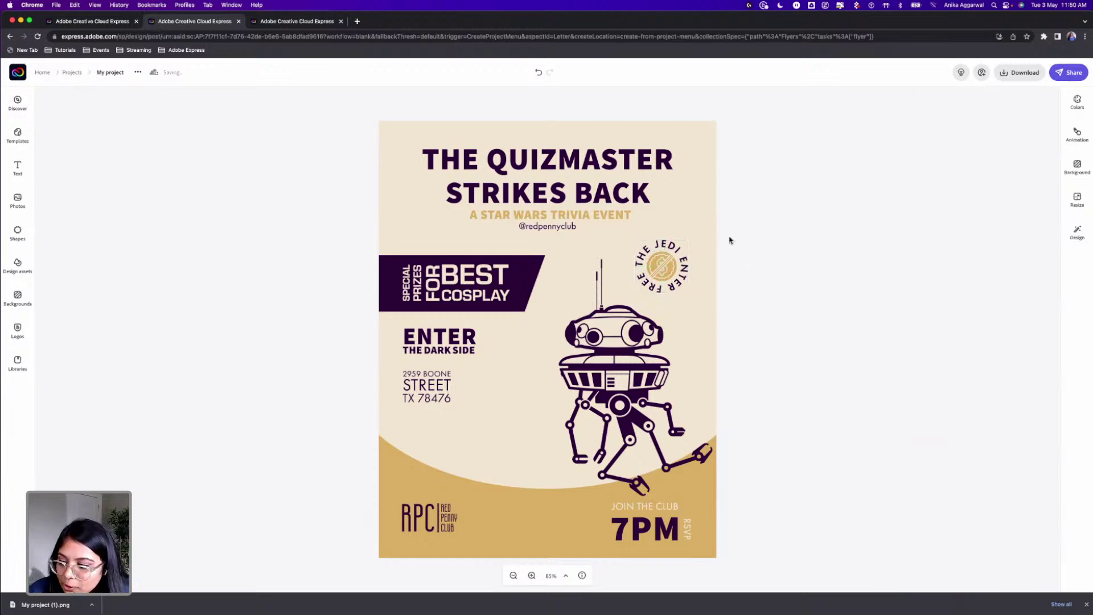
{"action": "left_click", "coordinate": [640, 393]}
Step: Nudge the droid left and tighten the QUIZMASTER STRIKES BACK line spacing from 35 to 15
{"action": "left_click_drag", "start_coordinate": [639, 391], "coordinate": [629, 393]}
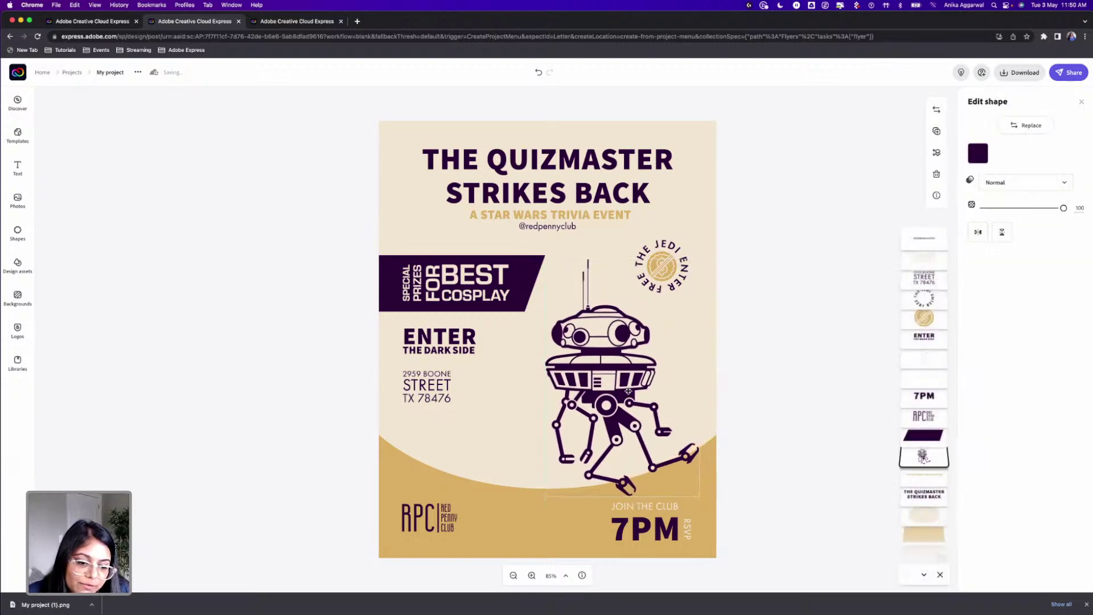
{"action": "left_click", "coordinate": [743, 365]}
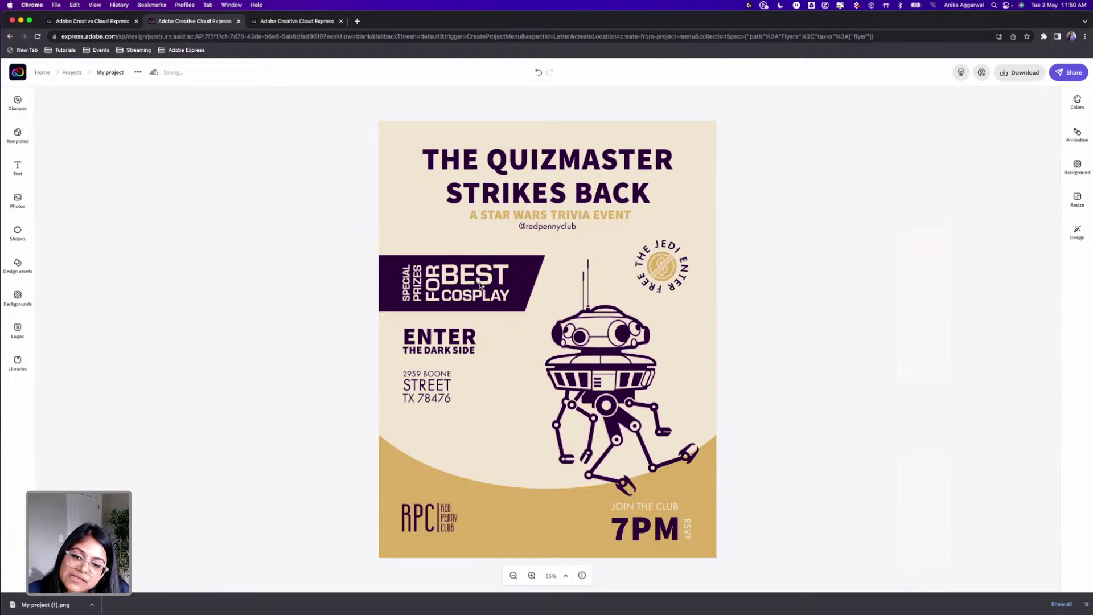
{"action": "left_click", "coordinate": [594, 197]}
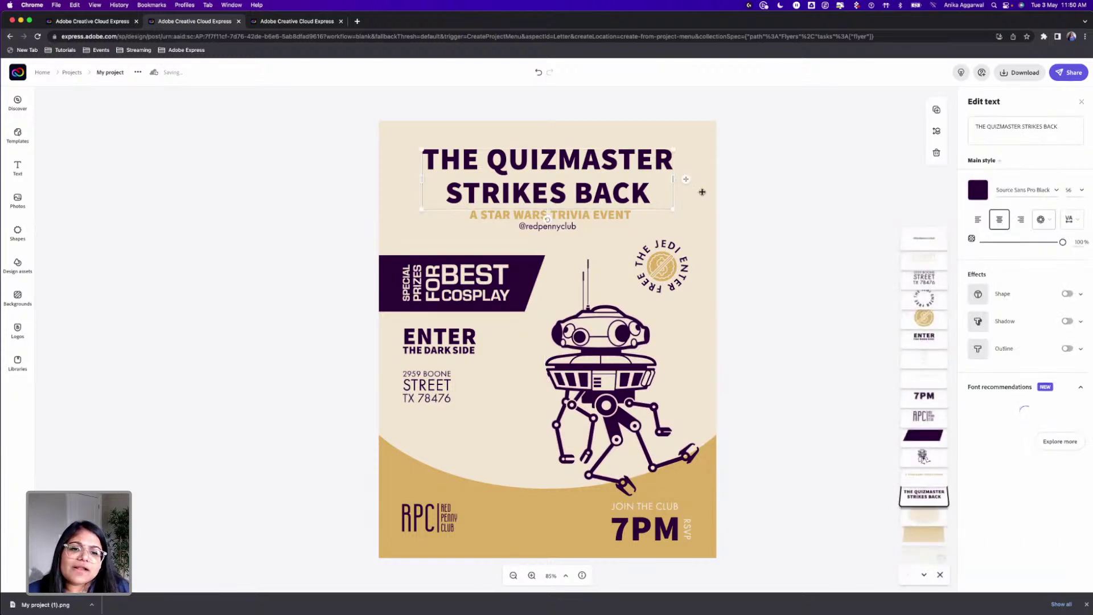
{"action": "left_click", "coordinate": [1069, 219]}
{"action": "left_click_drag", "start_coordinate": [1006, 255], "coordinate": [984, 259]}
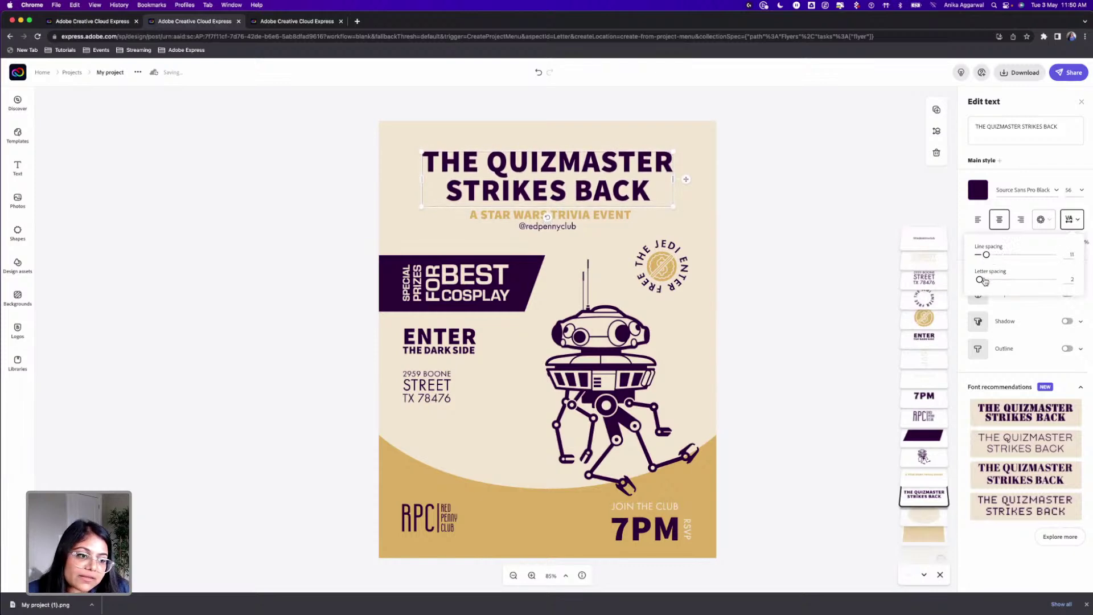
{"action": "left_click", "coordinate": [786, 213]}
{"action": "left_click", "coordinate": [458, 215]}
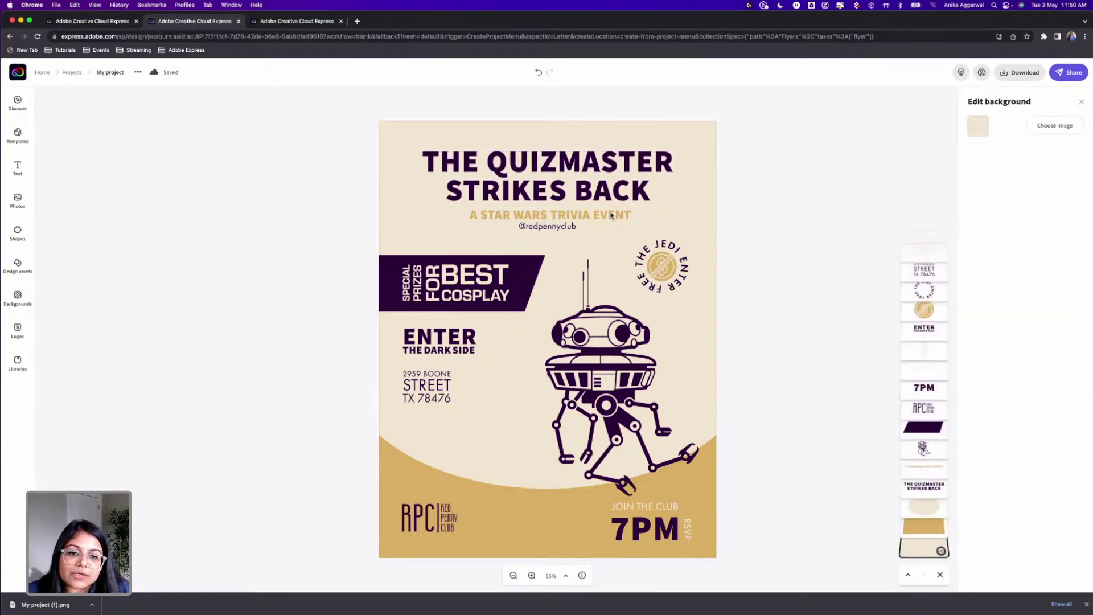
Step: Change the A STAR WARS TRIVIA EVENT subtitle to Aviano Future Light from the Futuristic fonts
{"action": "left_click", "coordinate": [587, 211]}
{"action": "left_click", "coordinate": [1025, 189]}
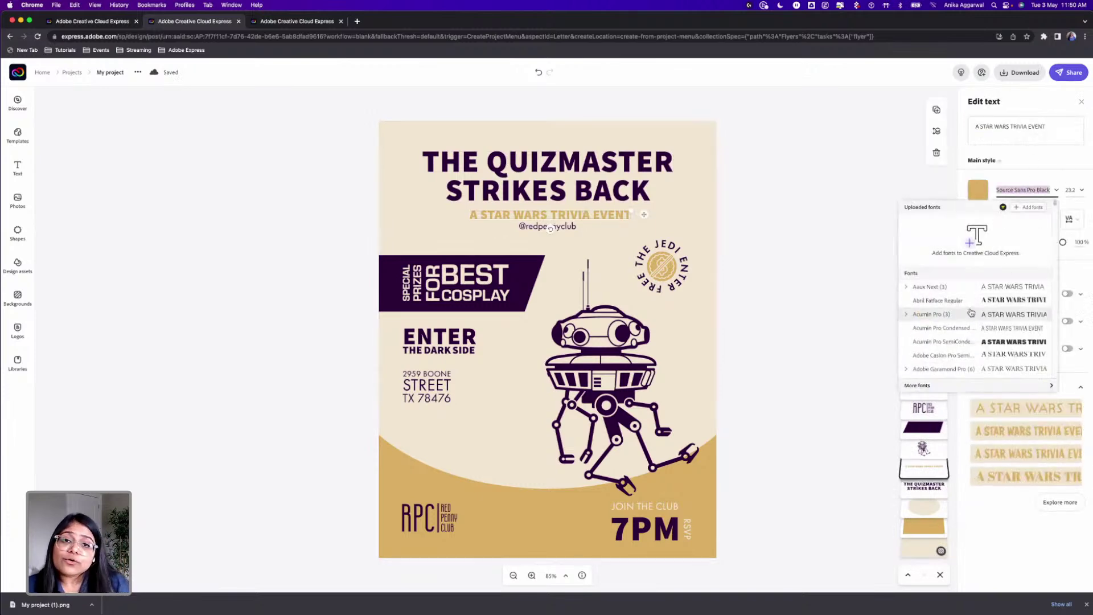
{"action": "left_click", "coordinate": [934, 389]}
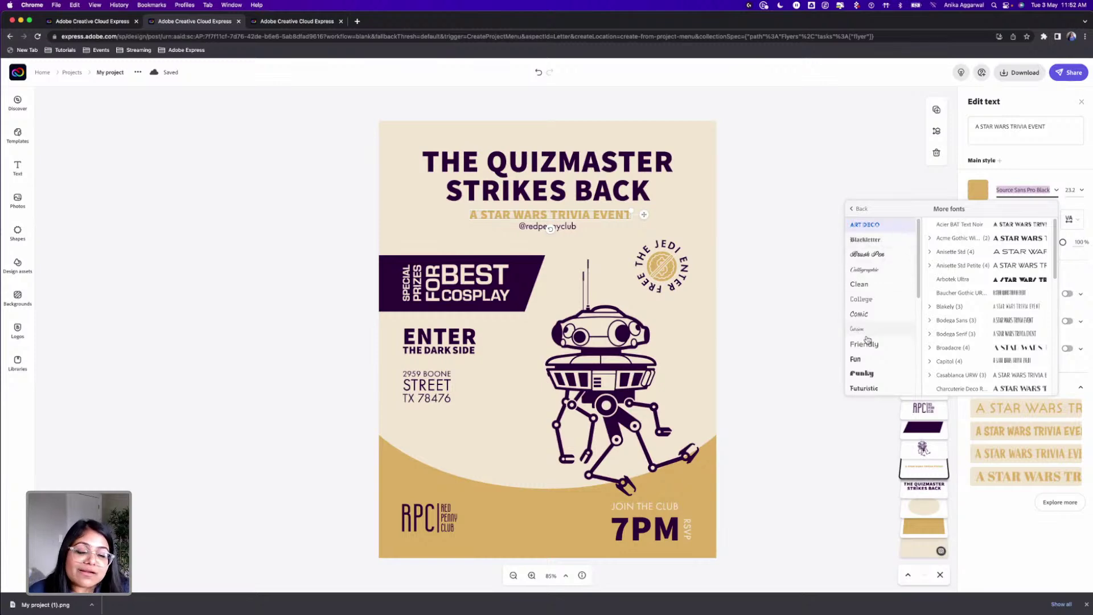
{"action": "scroll", "coordinate": [877, 342], "scroll_direction": "down", "scroll_amount": 6}
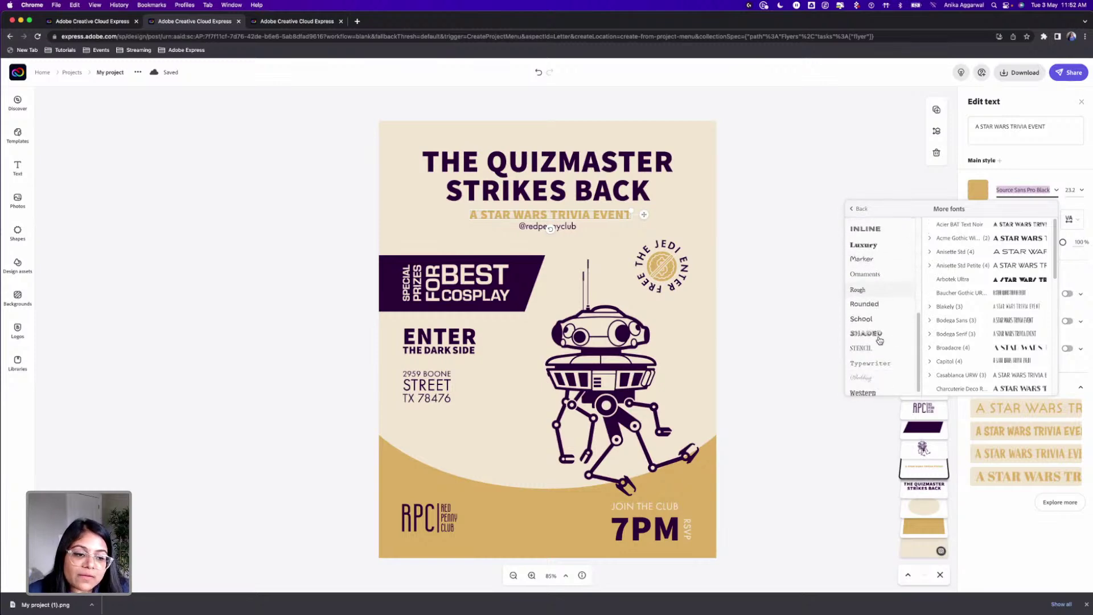
{"action": "scroll", "coordinate": [879, 272], "scroll_direction": "up", "scroll_amount": 4}
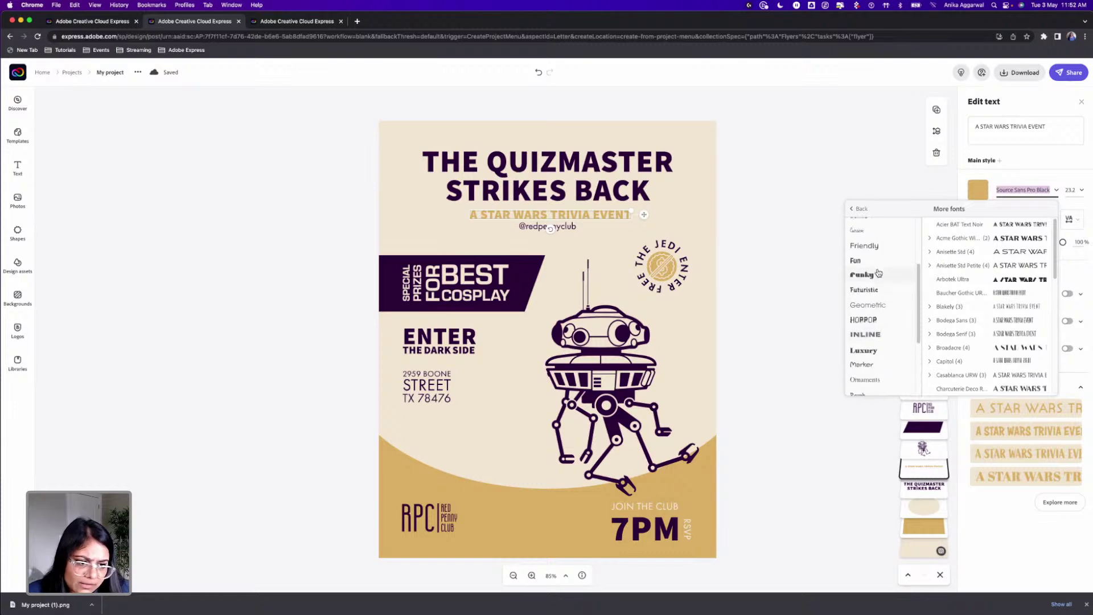
{"action": "left_click", "coordinate": [872, 291]}
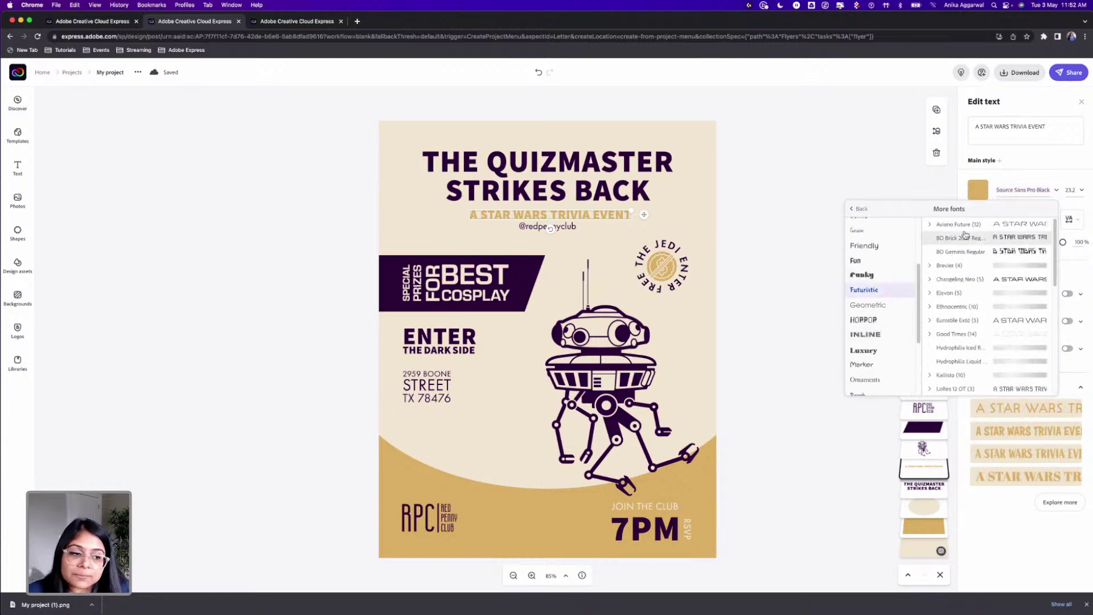
{"action": "left_click", "coordinate": [929, 225]}
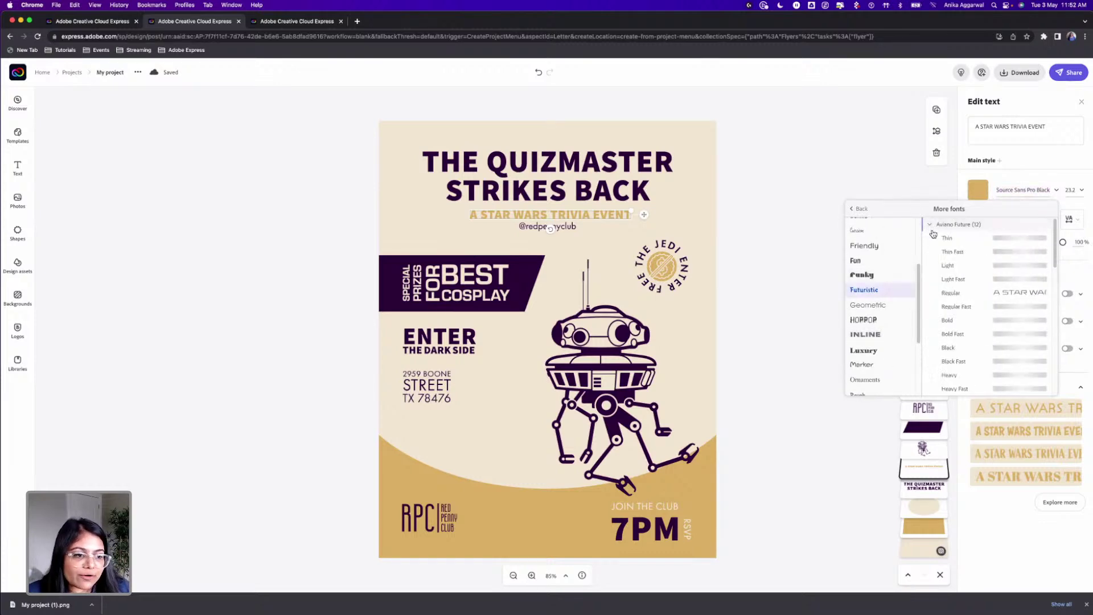
{"action": "left_click", "coordinate": [955, 267]}
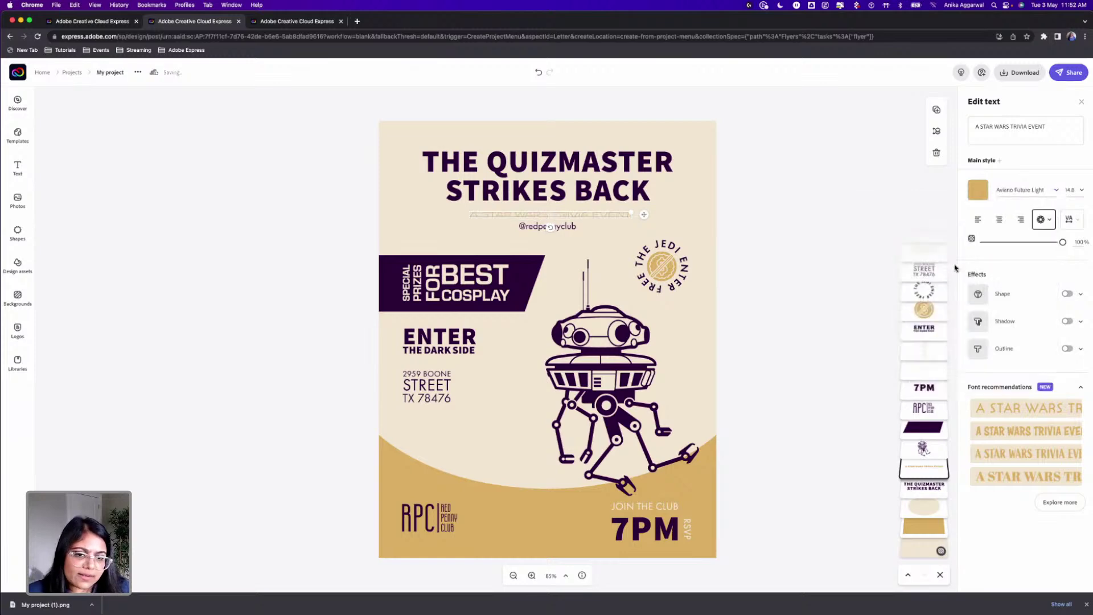
{"action": "left_click", "coordinate": [1057, 192]}
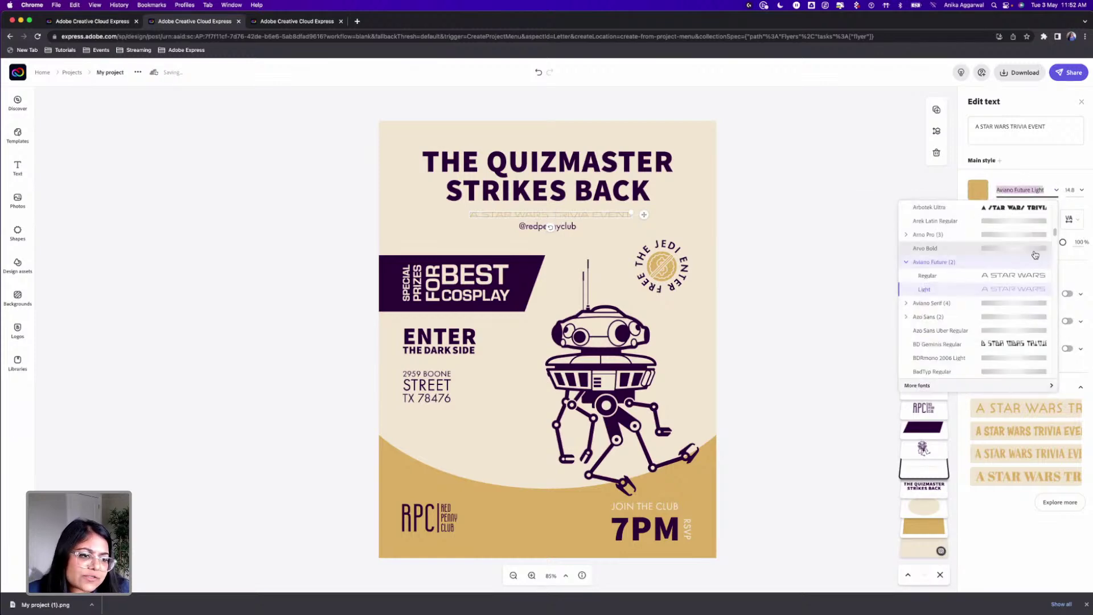
{"action": "left_click", "coordinate": [910, 305]}
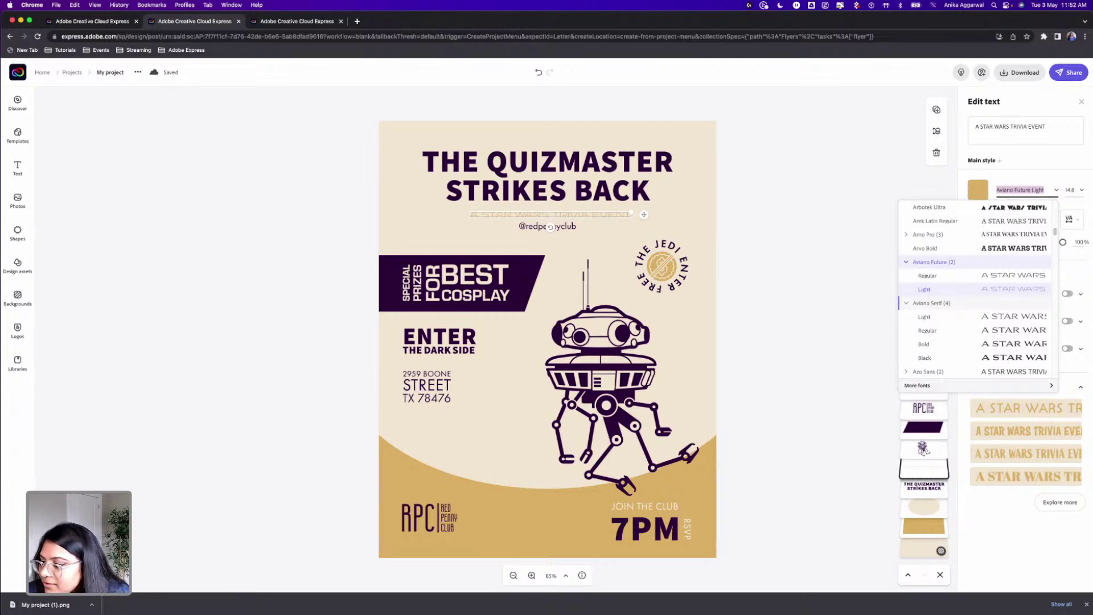
{"action": "left_click", "coordinate": [283, 353]}
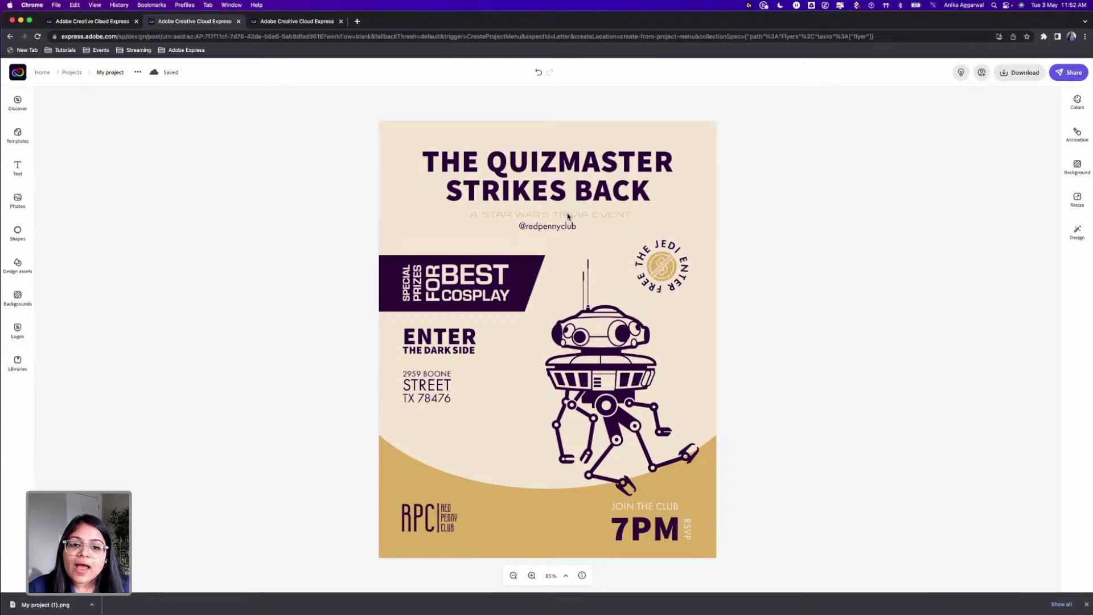
{"action": "left_click", "coordinate": [563, 219]}
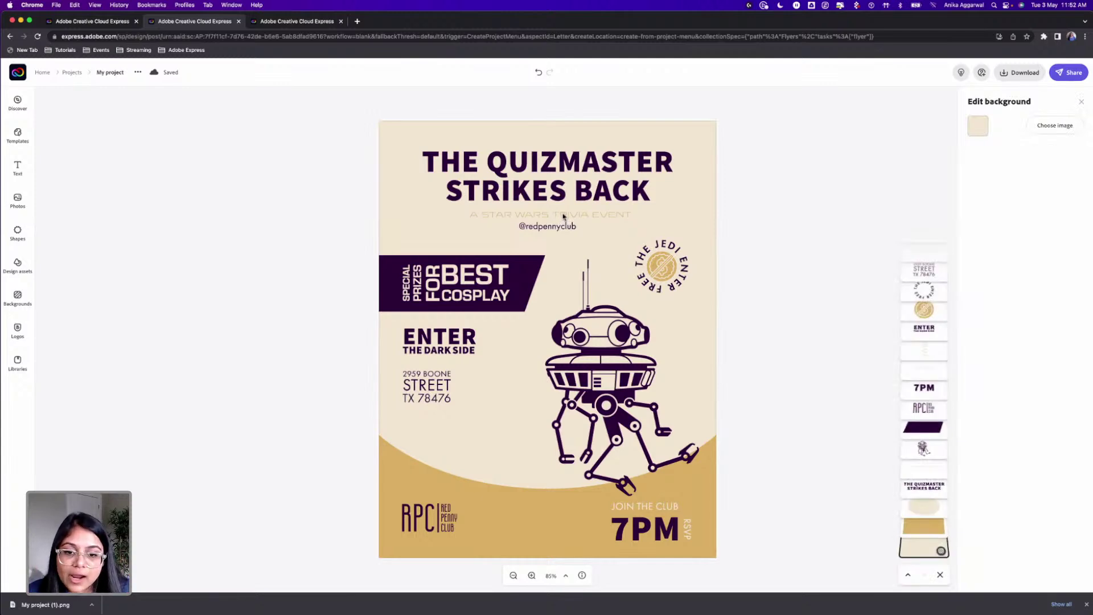
Step: Nudge the subtitle up and restyle it in BD Brick 2007 from the Futuristic fonts
{"action": "left_click", "coordinate": [562, 215]}
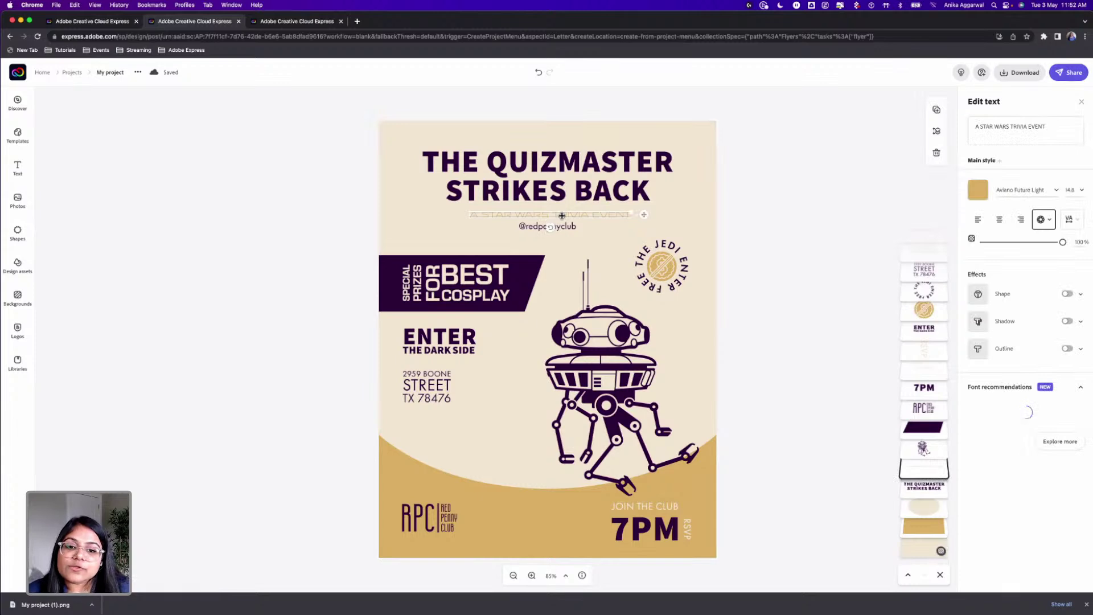
{"action": "left_click_drag", "start_coordinate": [561, 216], "coordinate": [562, 214]}
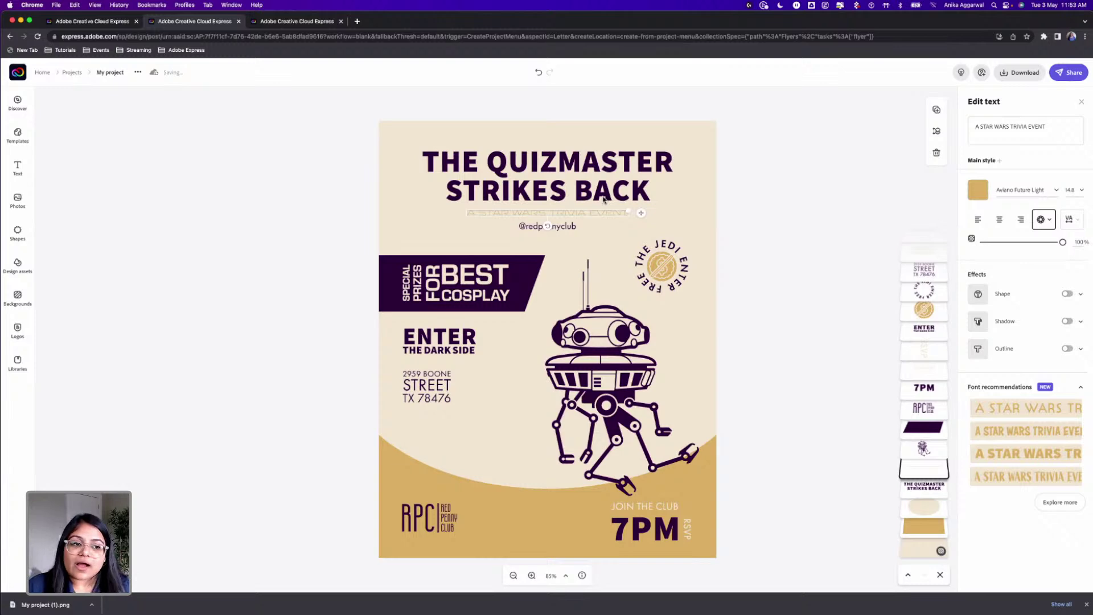
{"action": "left_click", "coordinate": [1034, 190]}
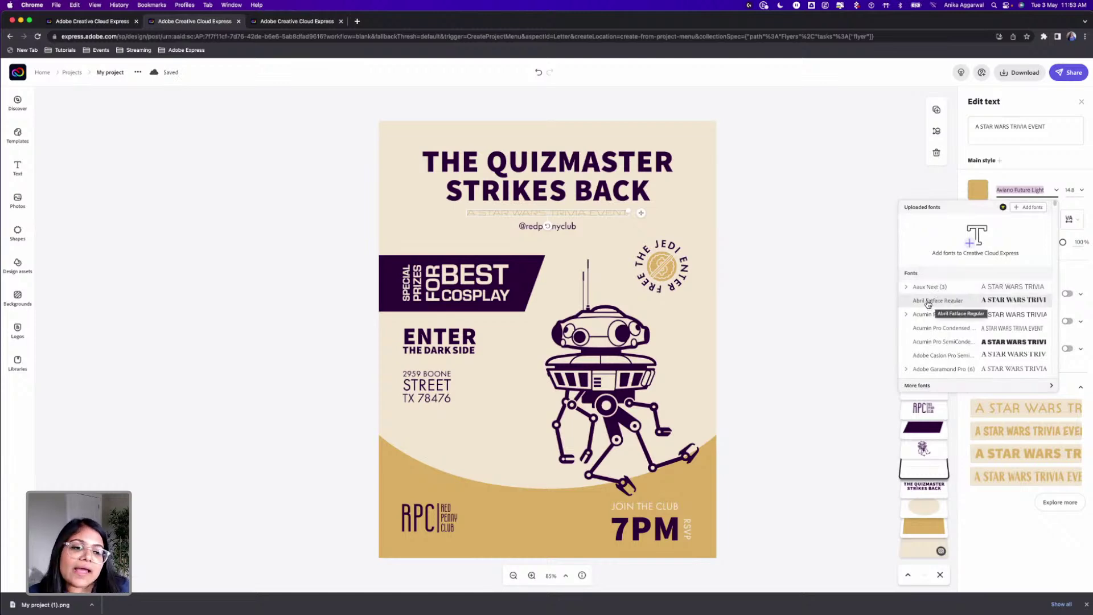
{"action": "scroll", "coordinate": [928, 304], "scroll_direction": "down", "scroll_amount": 2}
{"action": "scroll", "coordinate": [927, 300], "scroll_direction": "down", "scroll_amount": 1}
{"action": "scroll", "coordinate": [925, 300], "scroll_direction": "down", "scroll_amount": 1}
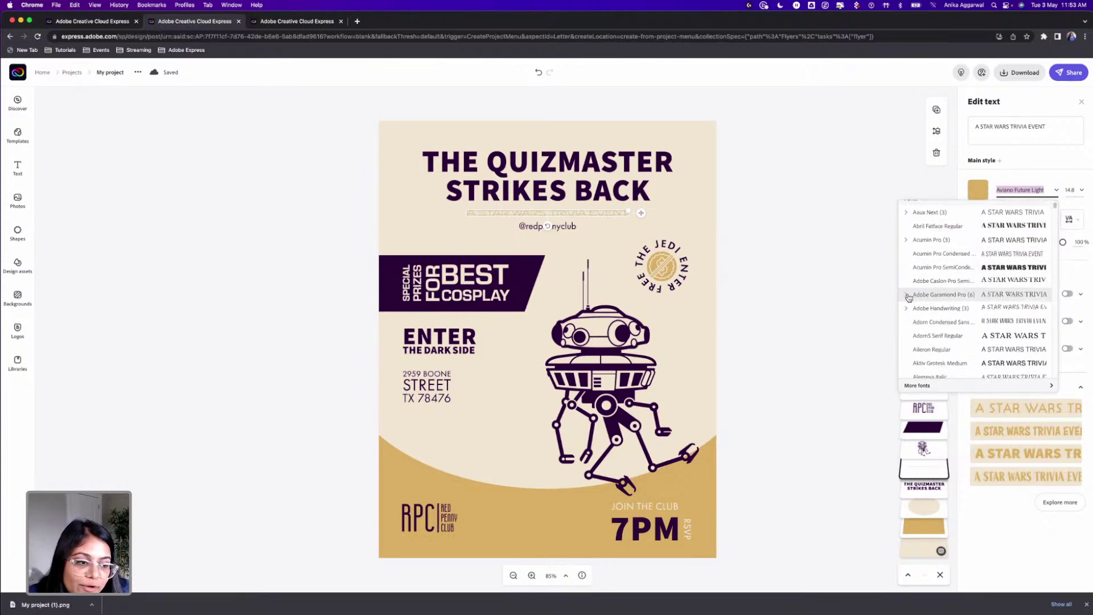
{"action": "left_click", "coordinate": [931, 387]}
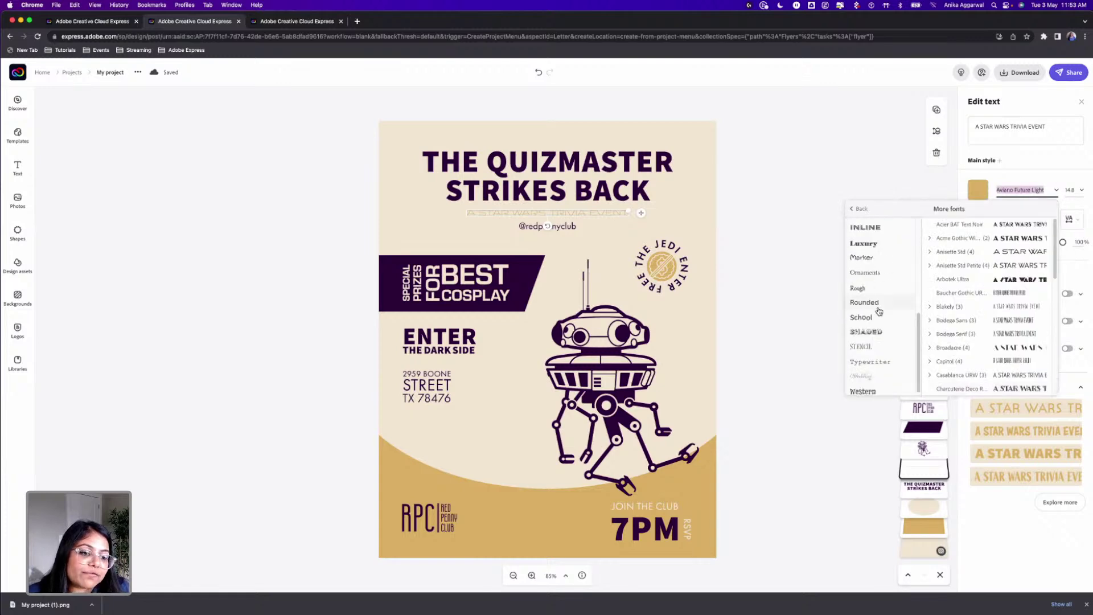
{"action": "scroll", "coordinate": [875, 345], "scroll_direction": "down", "scroll_amount": 1}
{"action": "scroll", "coordinate": [868, 245], "scroll_direction": "up", "scroll_amount": 4}
{"action": "left_click", "coordinate": [868, 254]}
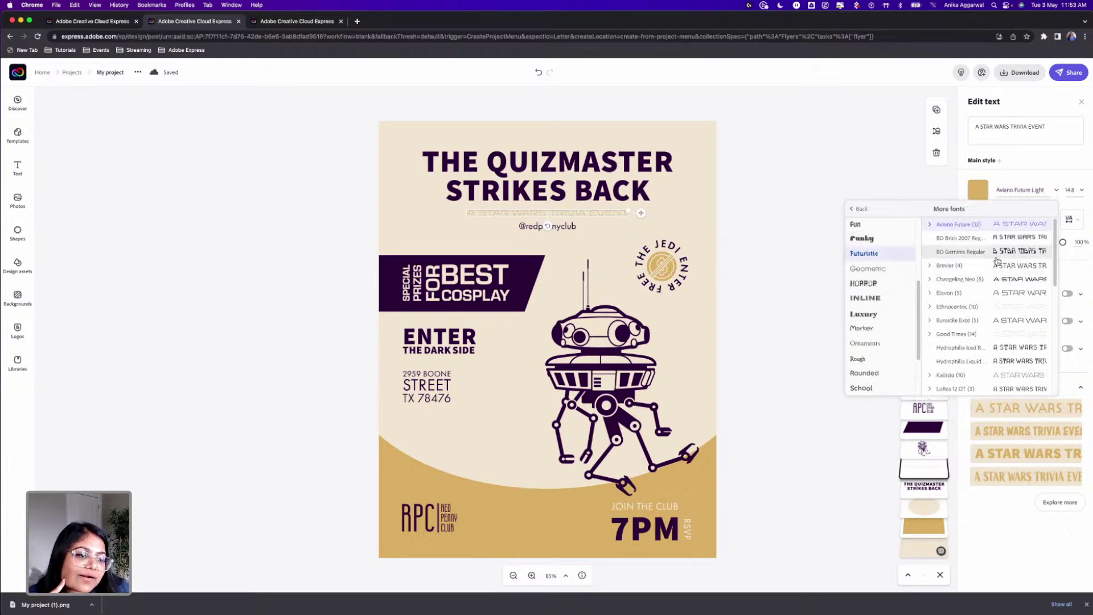
{"action": "left_click", "coordinate": [970, 238]}
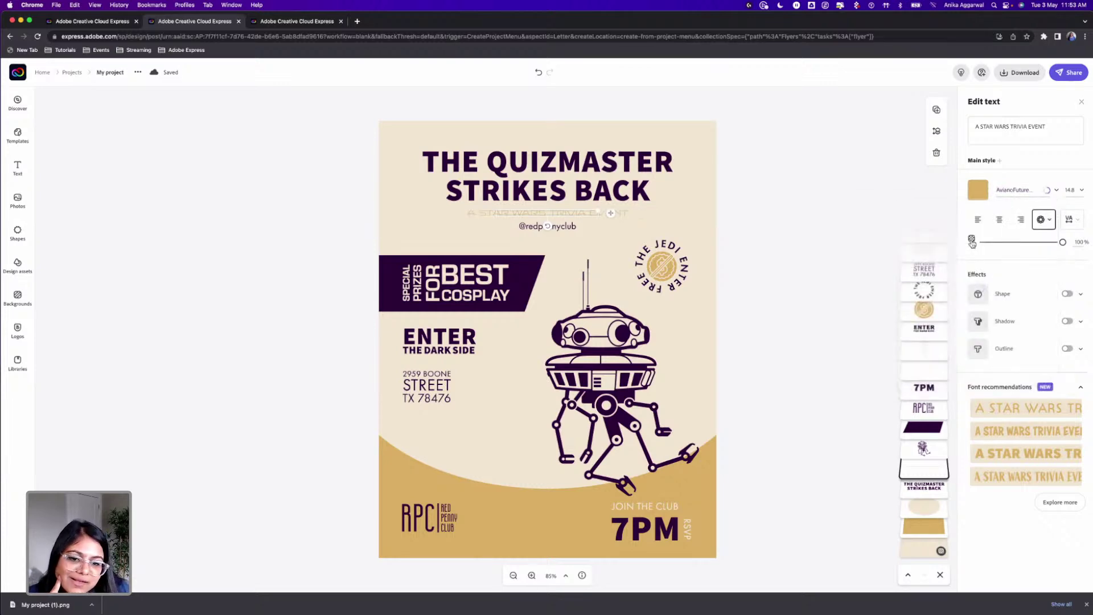
{"action": "mouse_move", "coordinate": [595, 211]}
{"action": "left_mouse_down"}
{"action": "mouse_move", "coordinate": [633, 212]}
{"action": "mouse_move", "coordinate": [572, 213]}
{"action": "mouse_move", "coordinate": [584, 219]}
{"action": "left_mouse_up"}
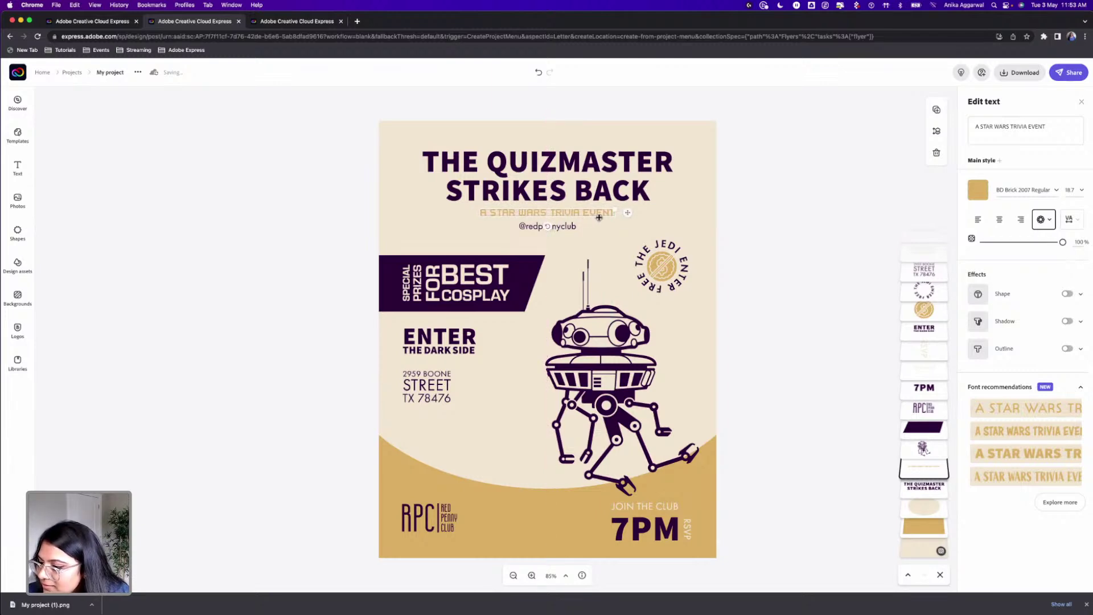
{"action": "left_click", "coordinate": [797, 246]}
{"action": "left_click_drag", "start_coordinate": [534, 231], "coordinate": [535, 234]}
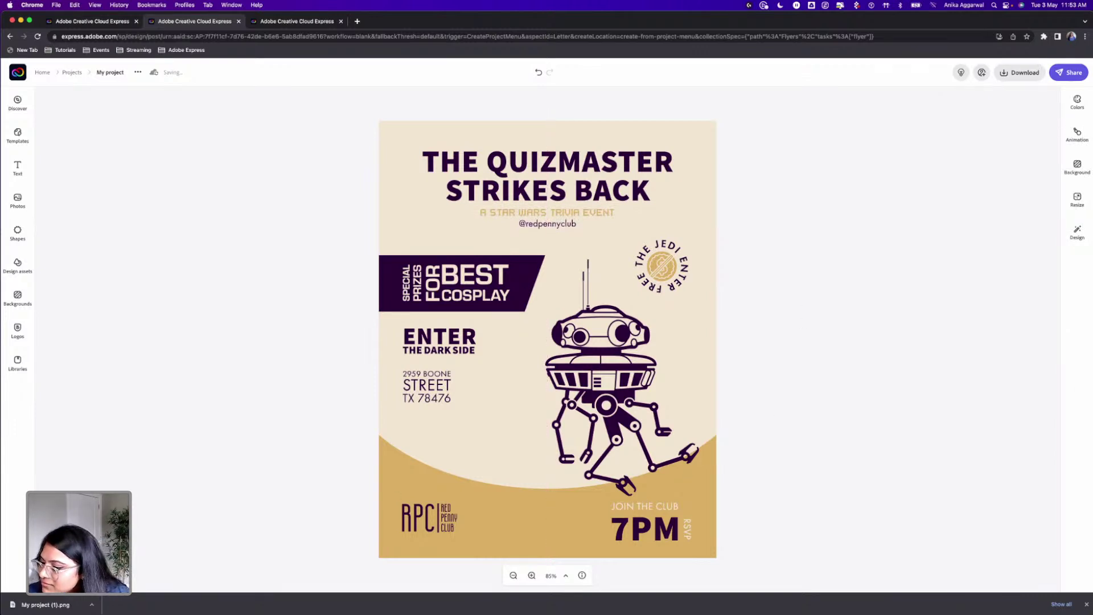
Step: Drop the JOIN THE CLUB line down, then nudge it slightly higher so it sits above 7PM
{"action": "left_click_drag", "start_coordinate": [648, 505], "coordinate": [647, 512]}
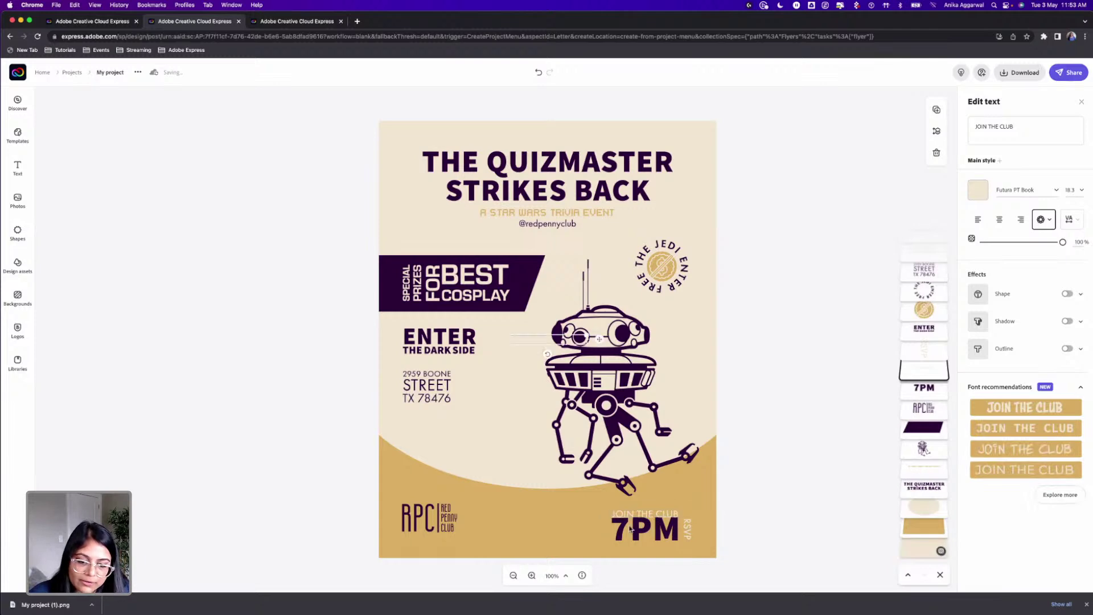
{"action": "scroll", "coordinate": [651, 513], "scroll_direction": "up", "scroll_amount": 5}
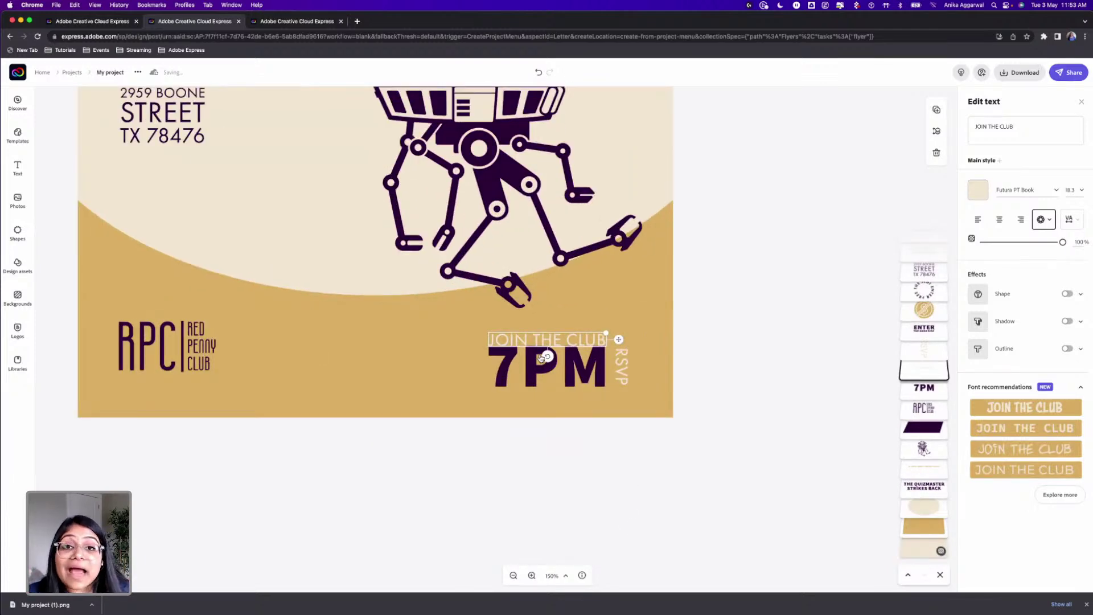
{"action": "key", "text": "Up"}
{"action": "key", "text": "Up"}
{"action": "key", "text": "Up"}
{"action": "key", "text": "Up"}
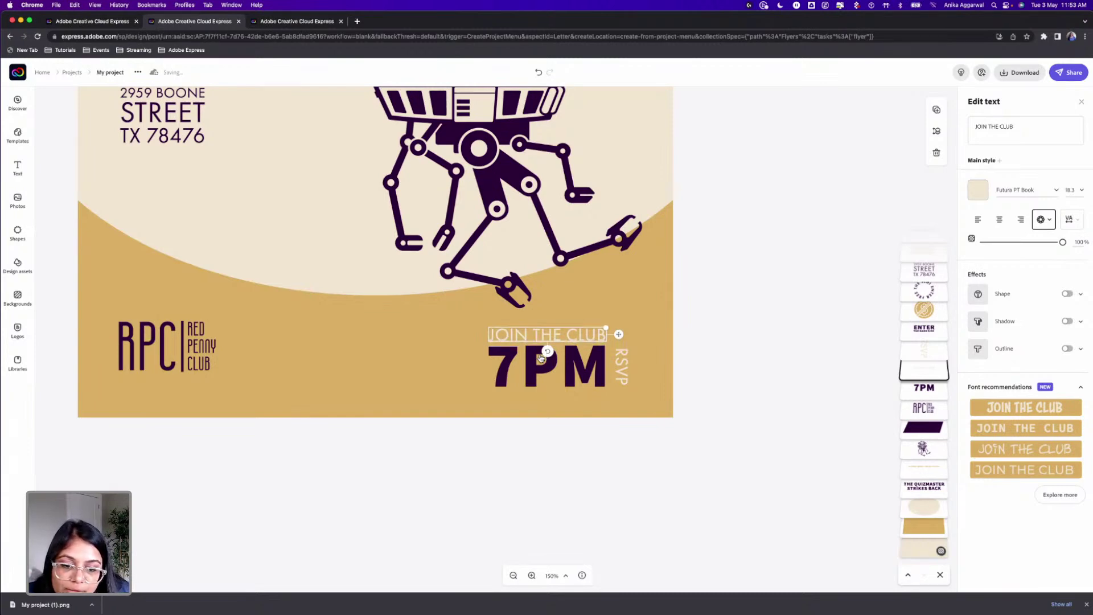
{"action": "scroll", "coordinate": [540, 359], "scroll_direction": "down", "scroll_amount": 3}
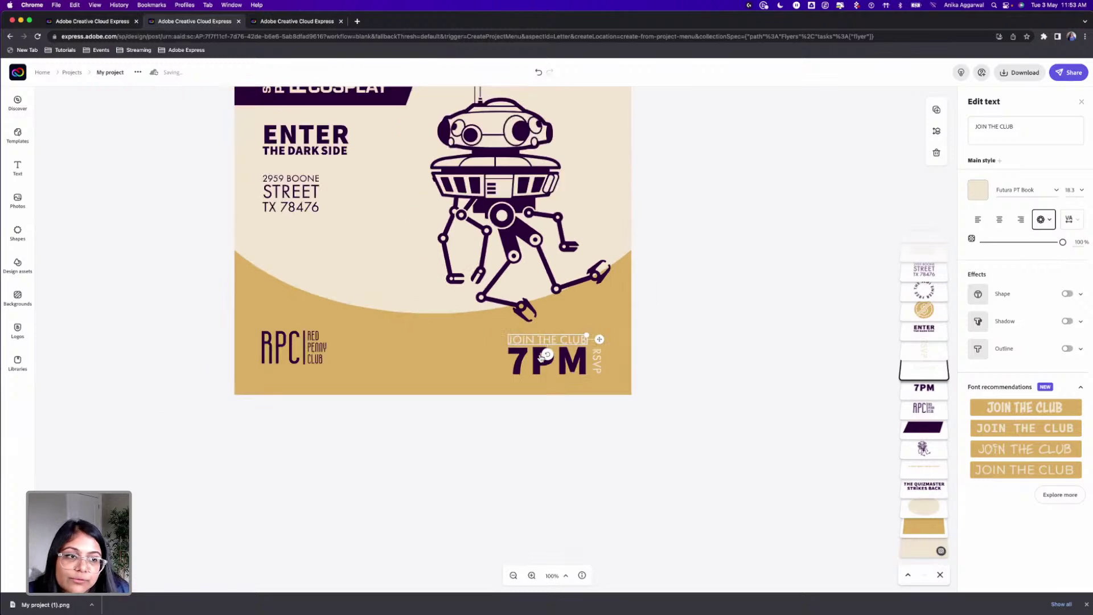
{"action": "left_click", "coordinate": [693, 308]}
{"action": "scroll", "coordinate": [696, 339], "scroll_direction": "up", "scroll_amount": 5}
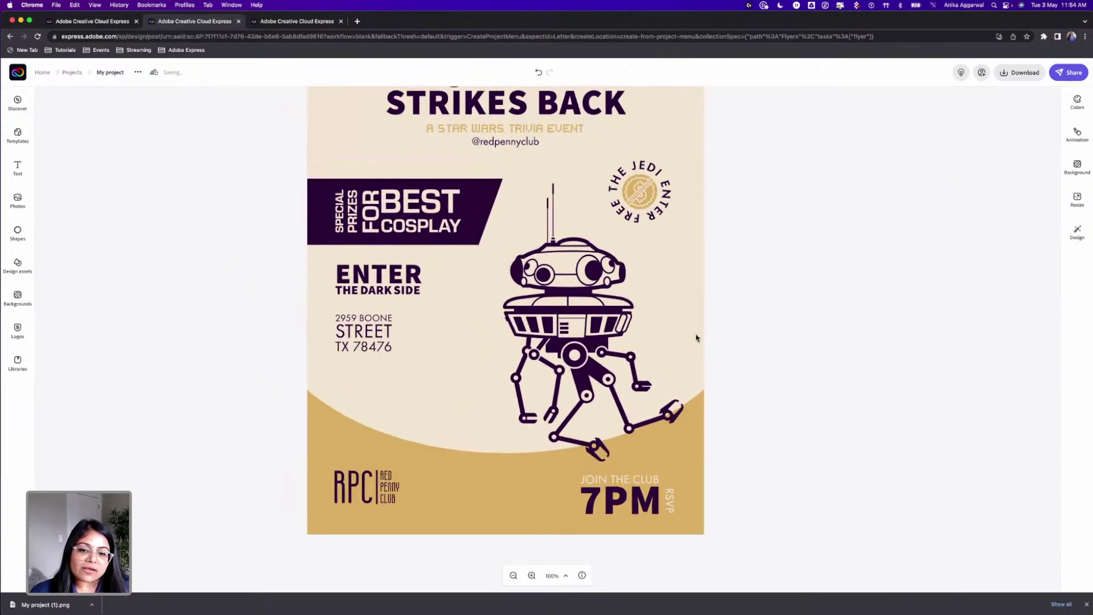
{"action": "scroll", "coordinate": [696, 336], "scroll_direction": "down", "scroll_amount": 3}
{"action": "scroll", "coordinate": [696, 335], "scroll_direction": "up", "scroll_amount": 6}
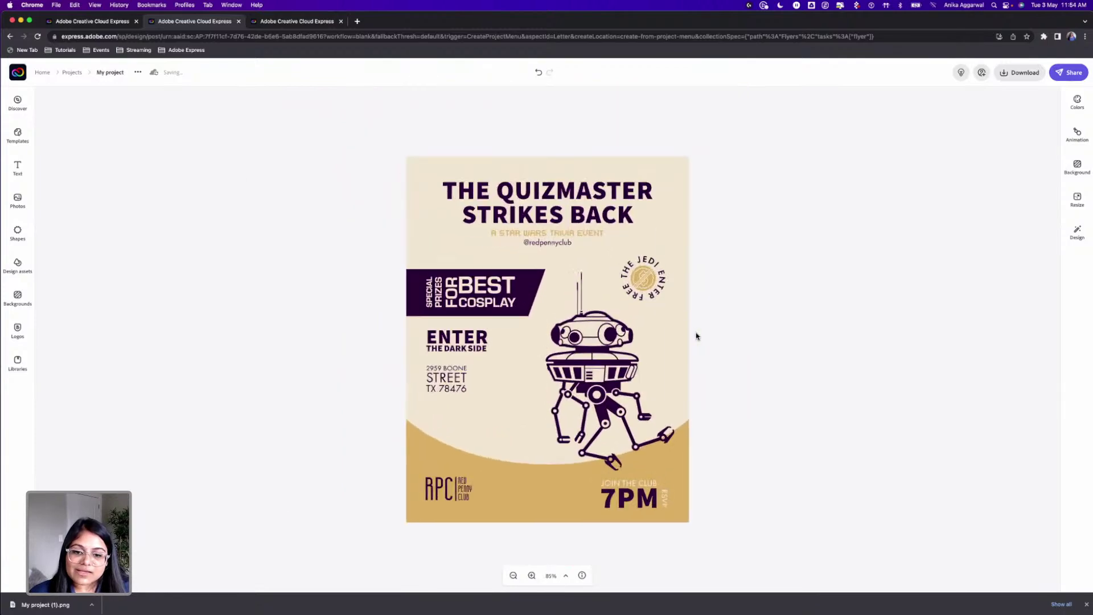
{"action": "scroll", "coordinate": [693, 329], "scroll_direction": "down", "scroll_amount": 5}
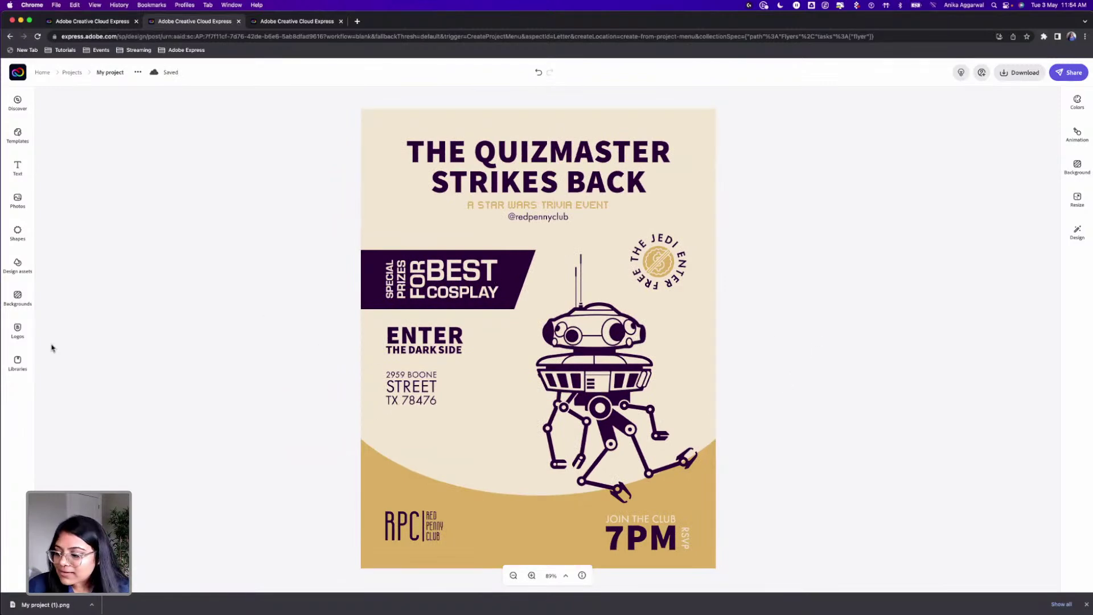
{"action": "key", "text": "super+Tab"}
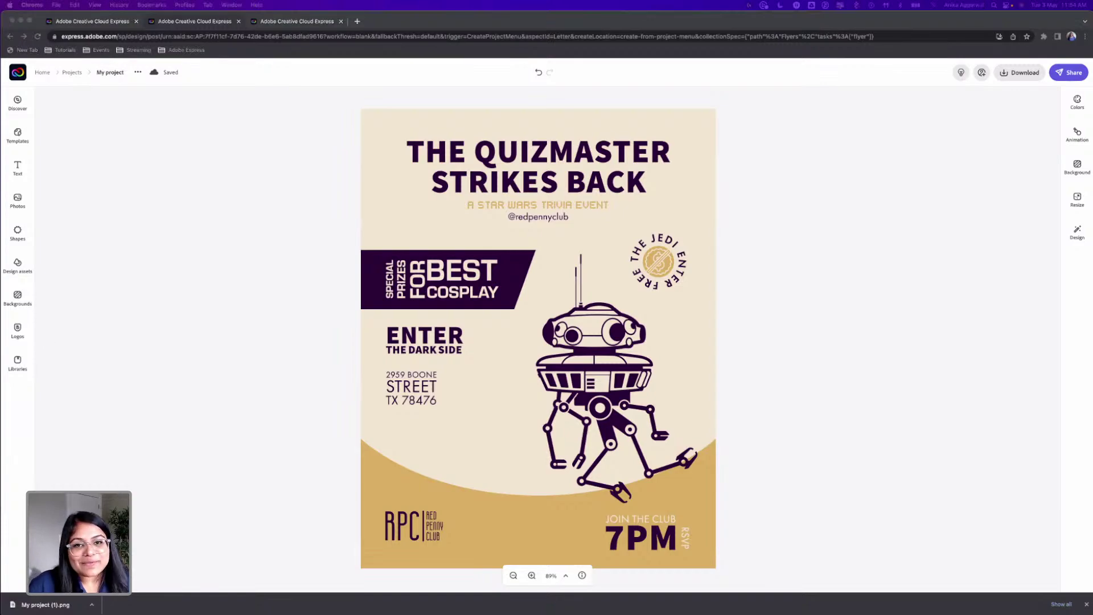